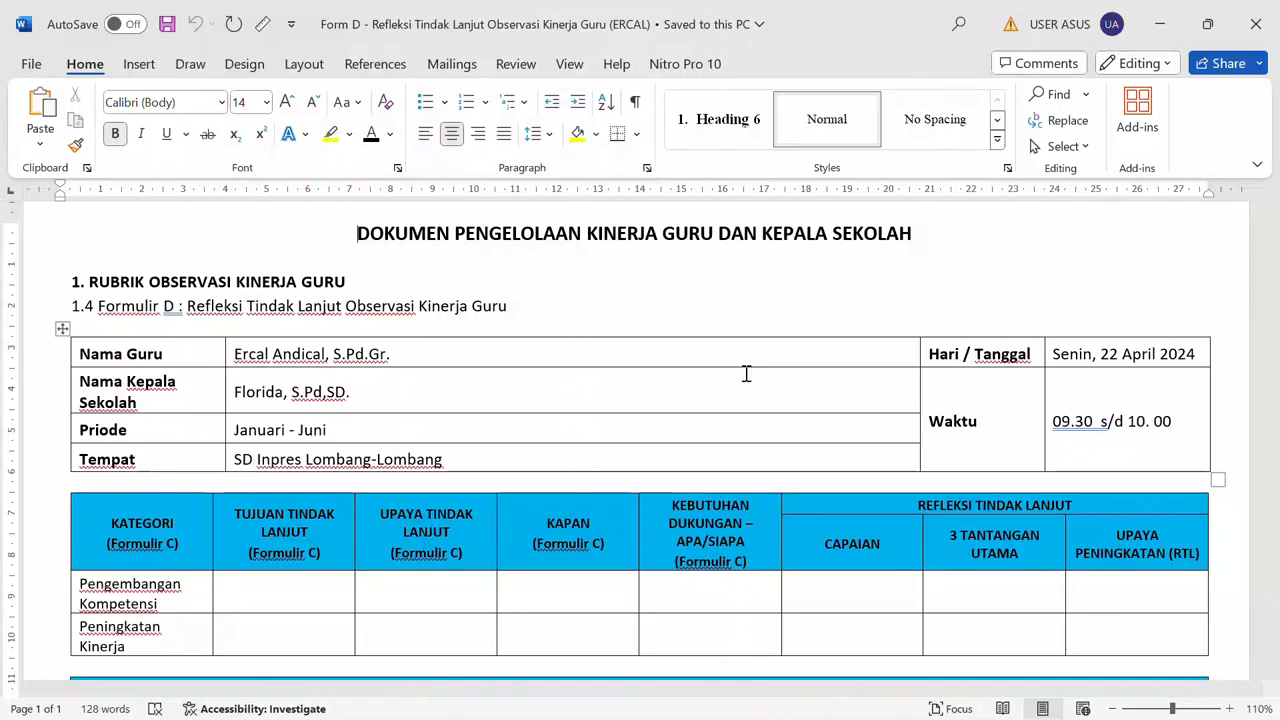
Switch to the REFERENSI JAWABAN FORMULIR D document and read through the sample answers to its four questions.
mouse_move(775, 717)
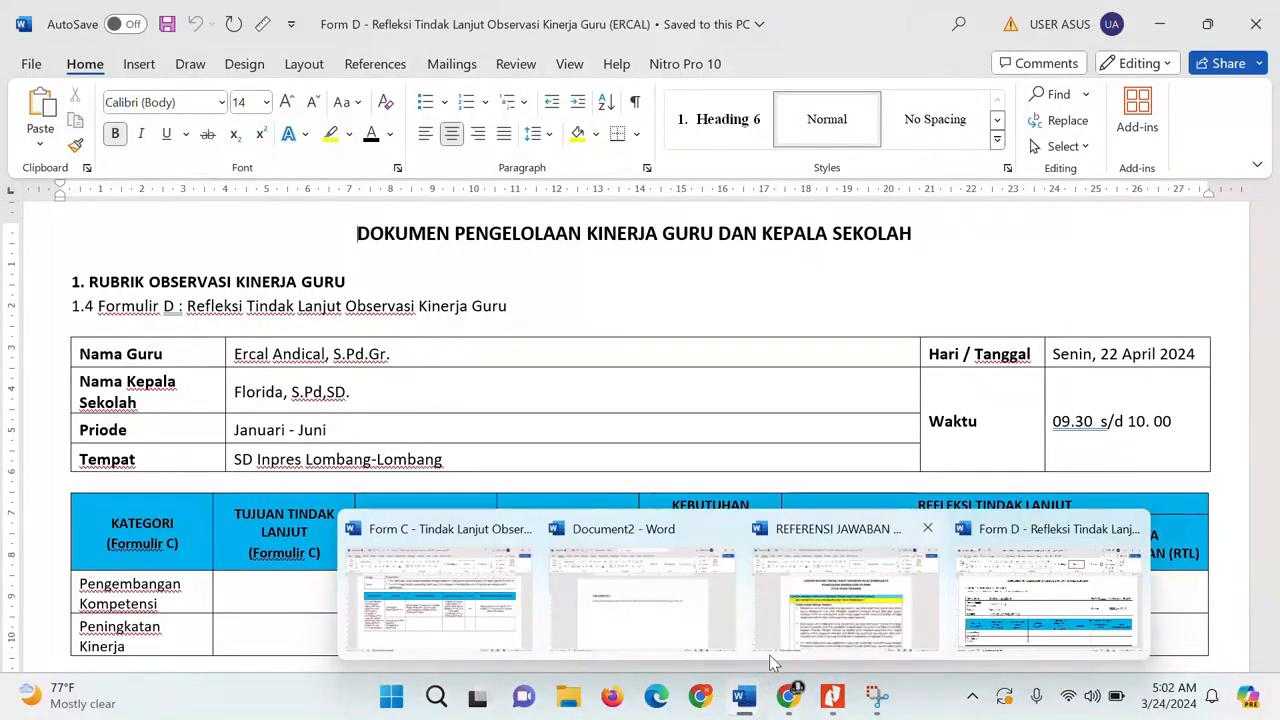
left_click(806, 616)
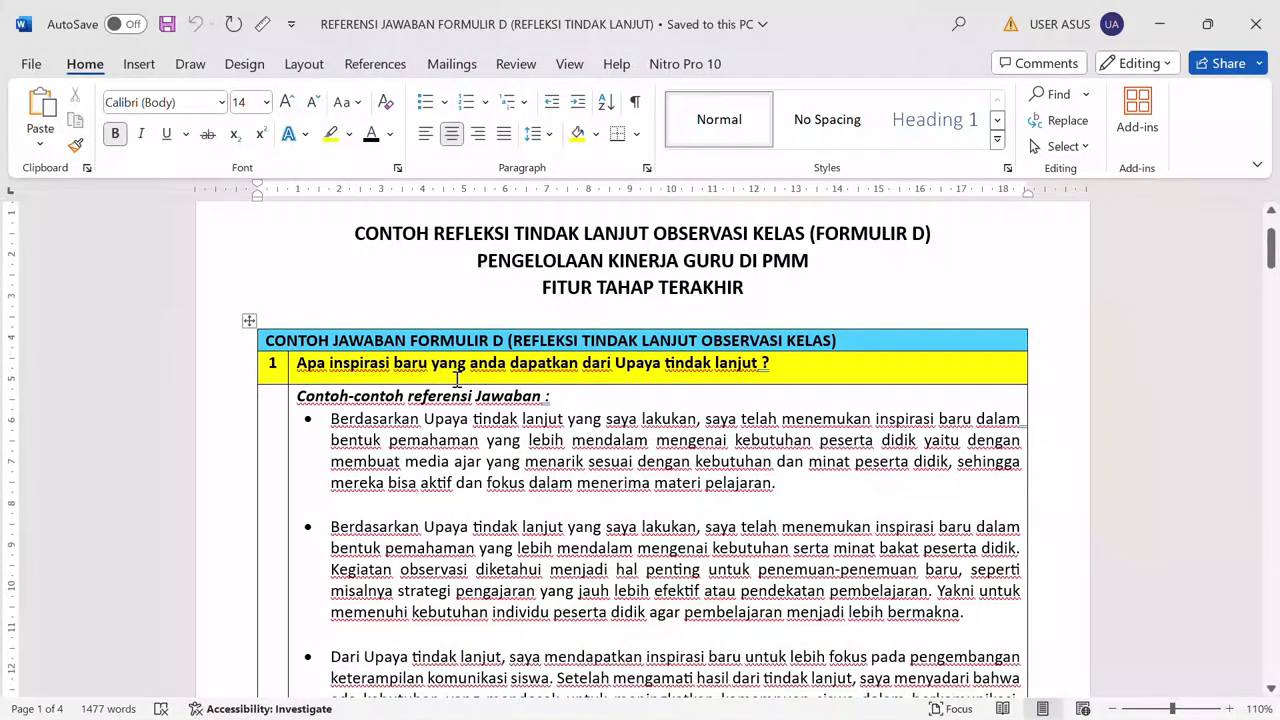
scroll(457, 380, "down", 5)
scroll(457, 380, "down", 10)
scroll(457, 380, "down", 9)
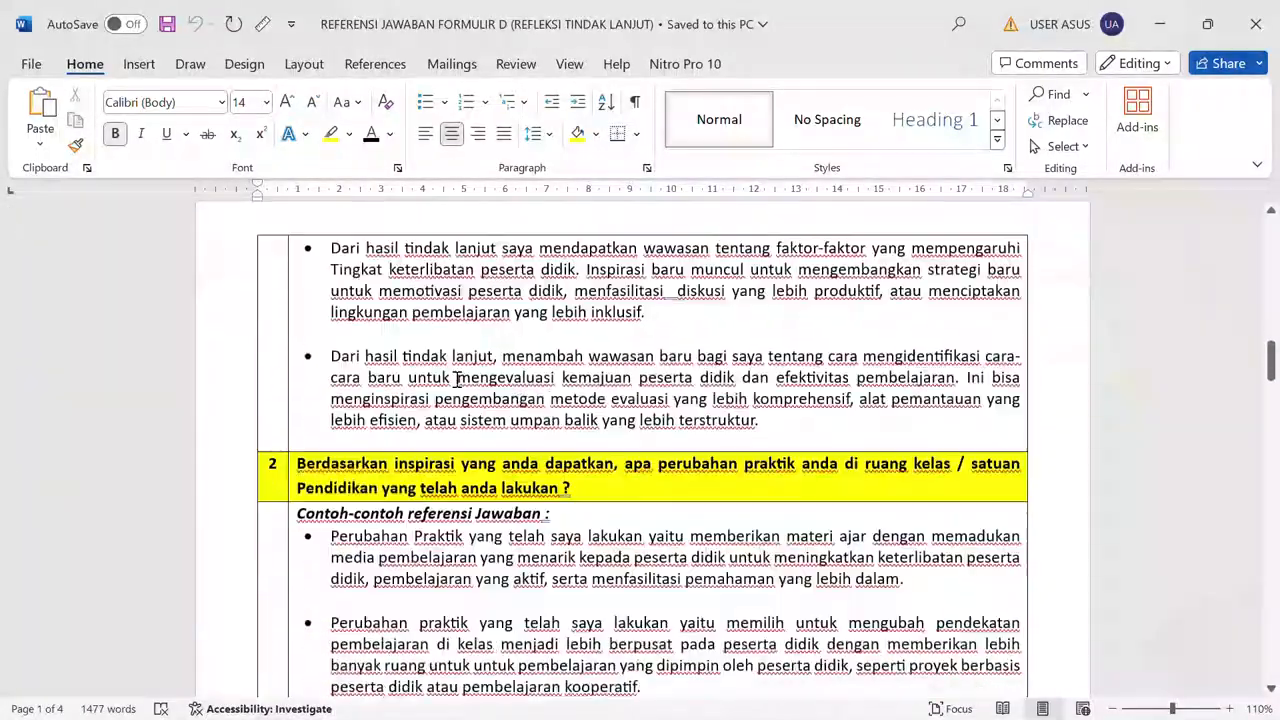
scroll(457, 380, "down", 1)
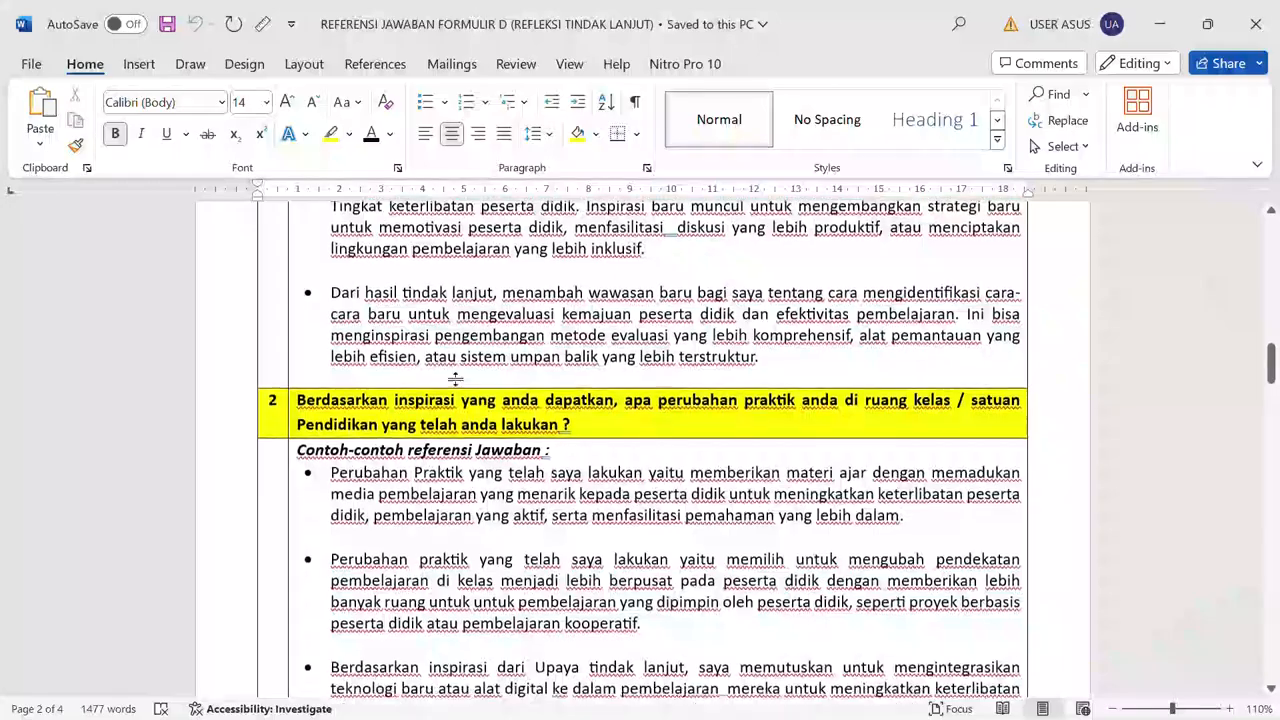
scroll(455, 379, "down", 1)
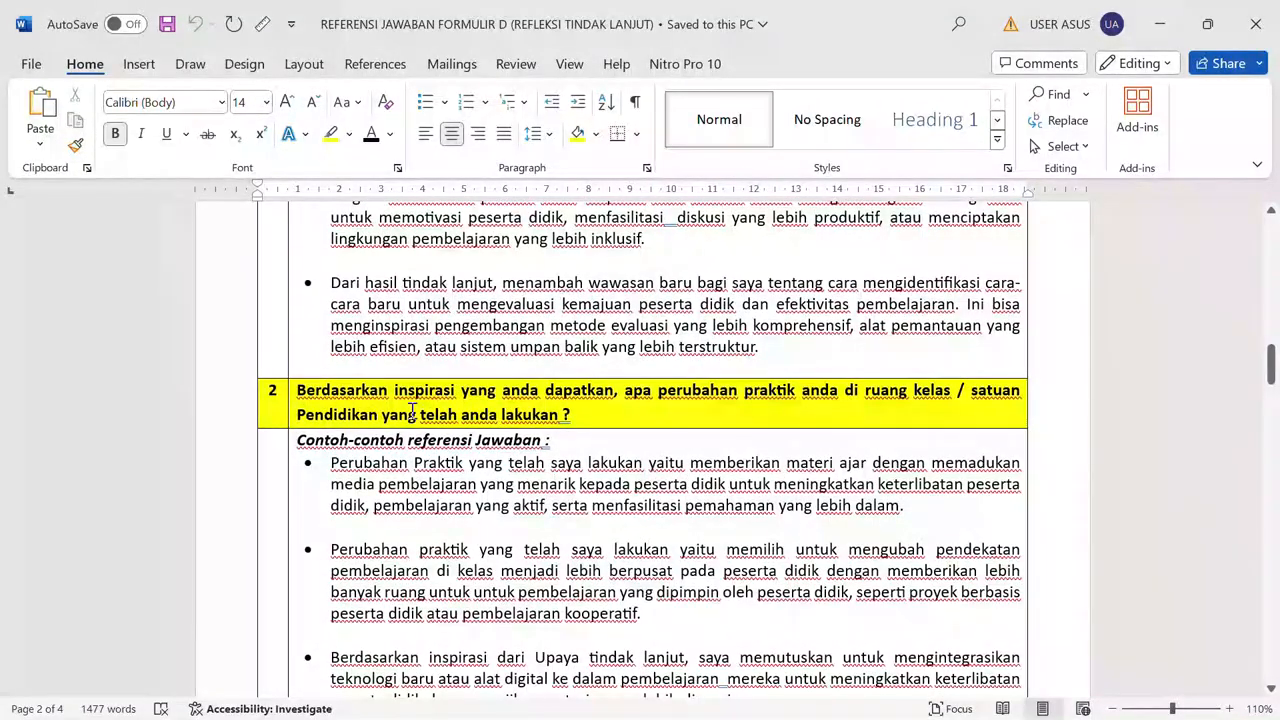
scroll(412, 410, "down", 3)
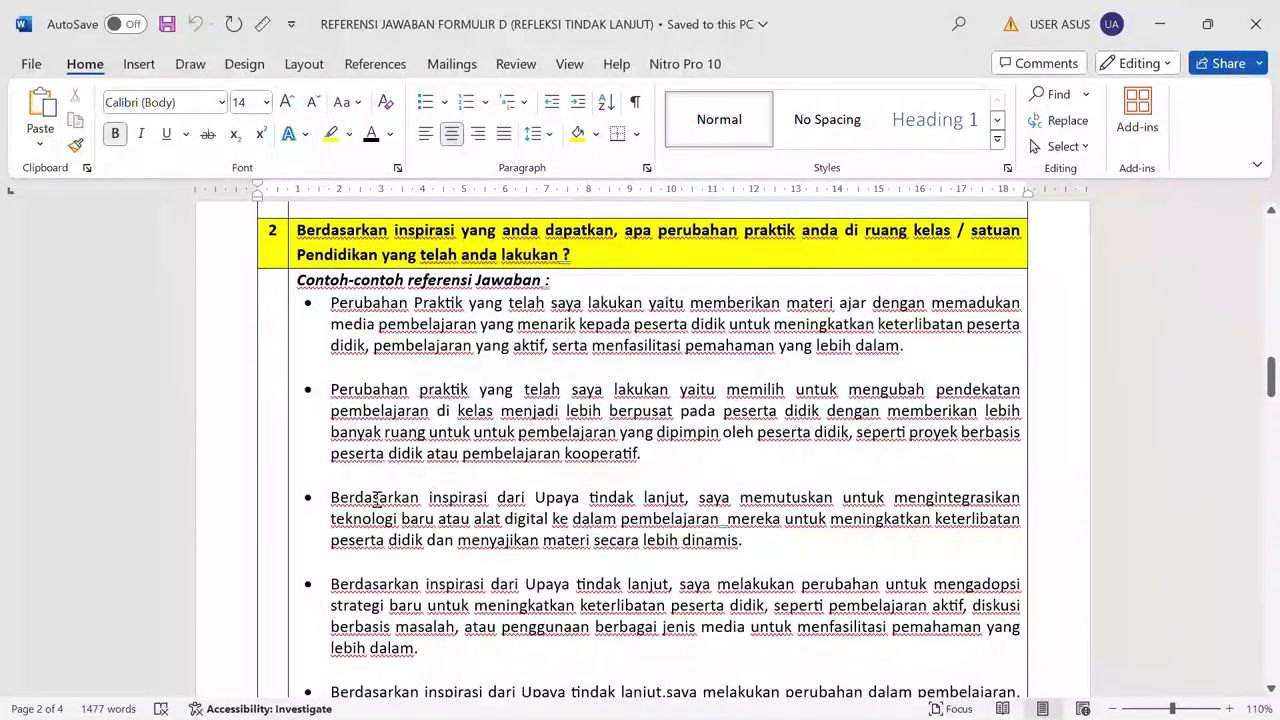
scroll(426, 484, "down", 15)
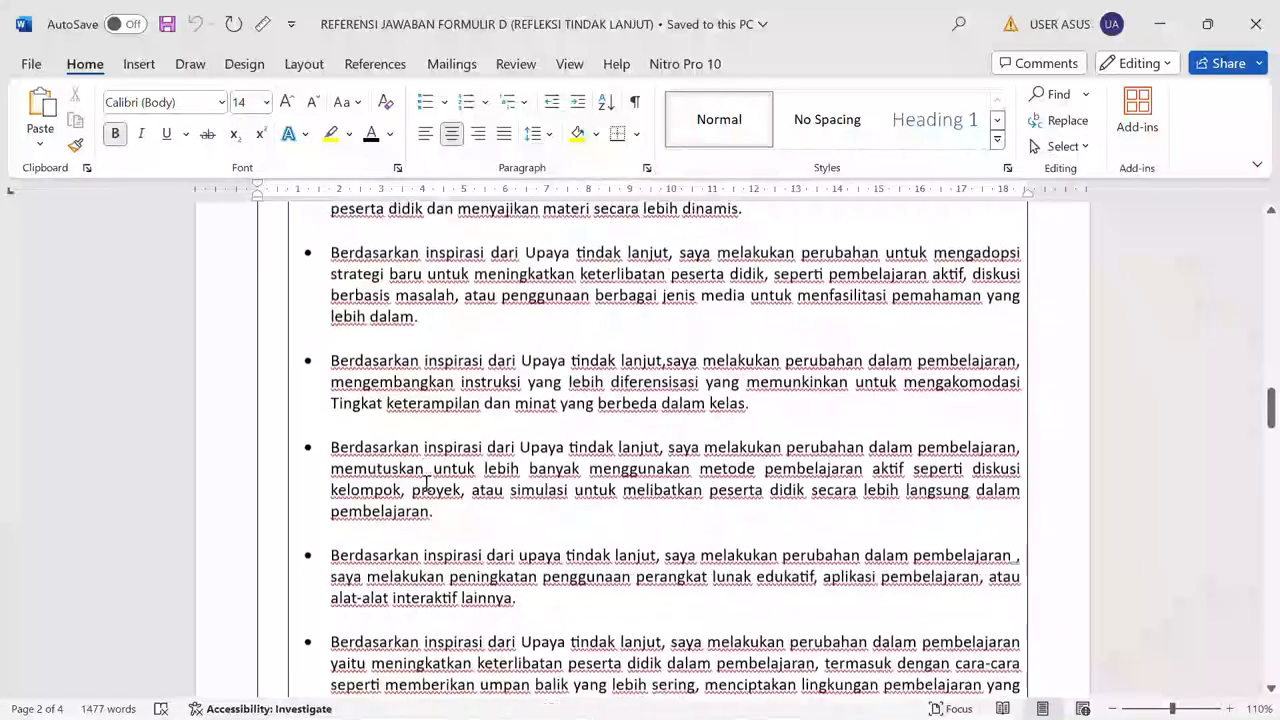
scroll(426, 484, "down", 1)
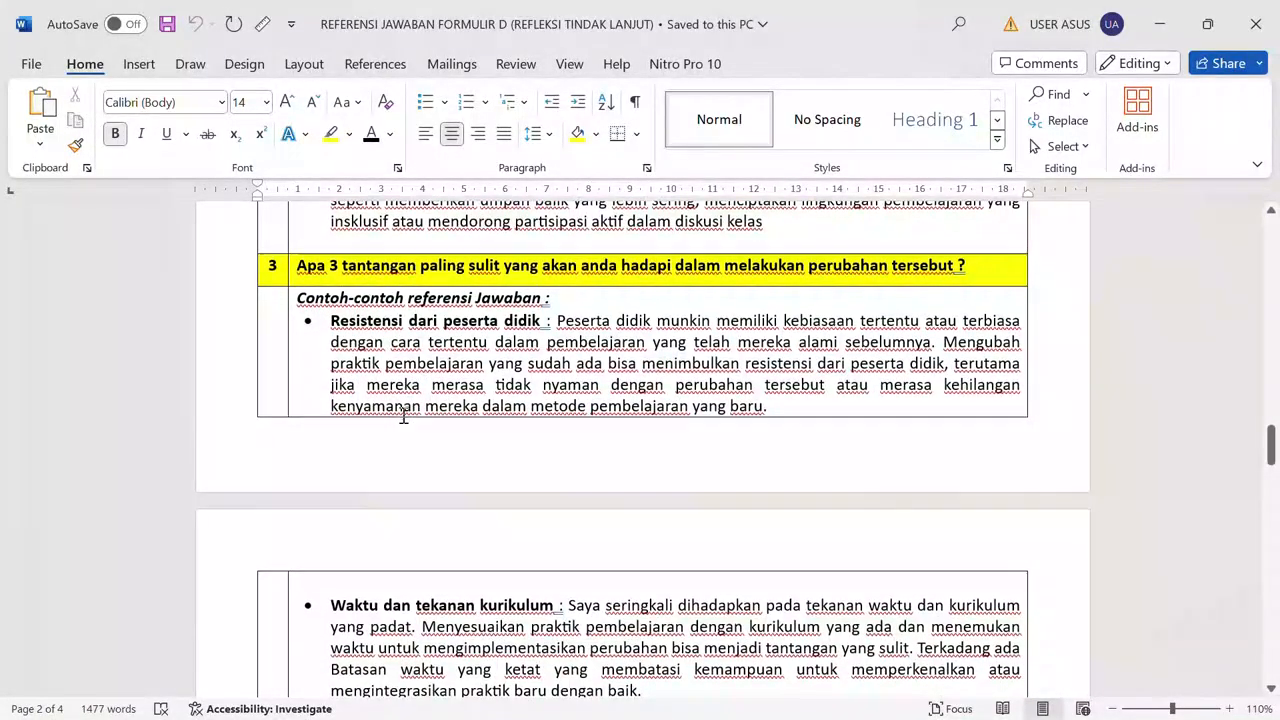
scroll(400, 414, "down", 6)
scroll(403, 414, "down", 7)
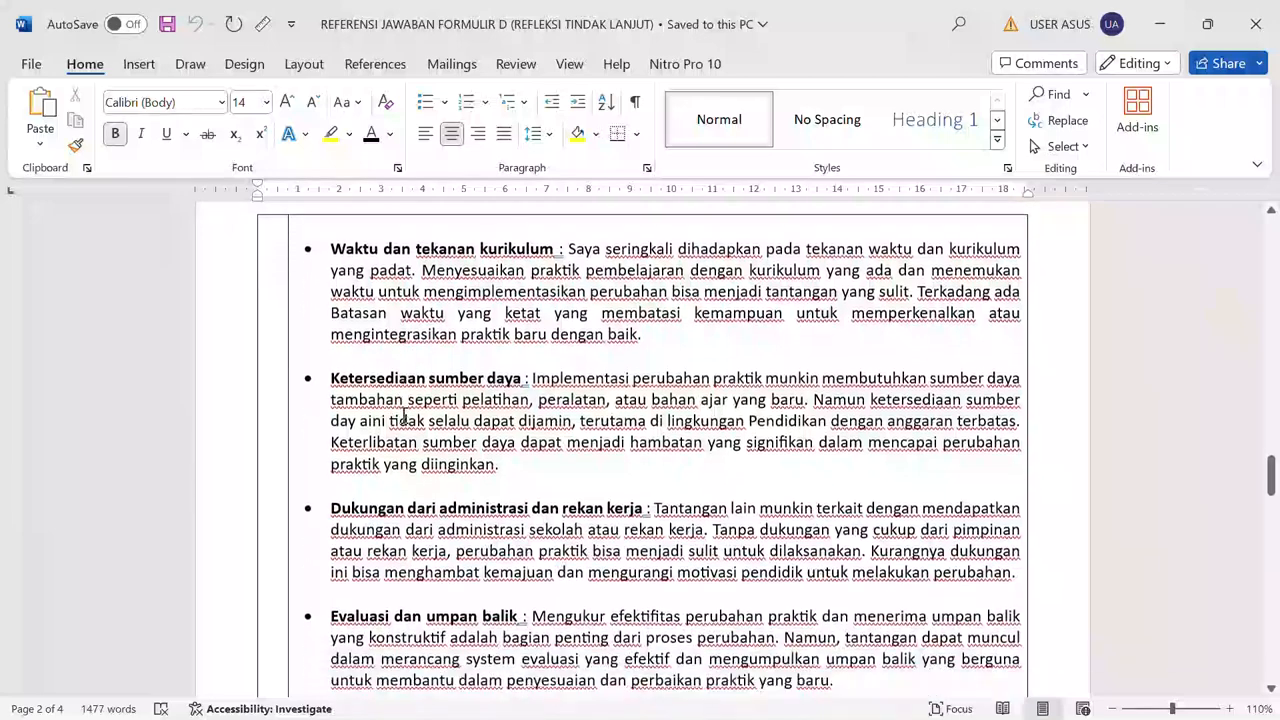
scroll(403, 414, "down", 1)
scroll(404, 415, "down", 1)
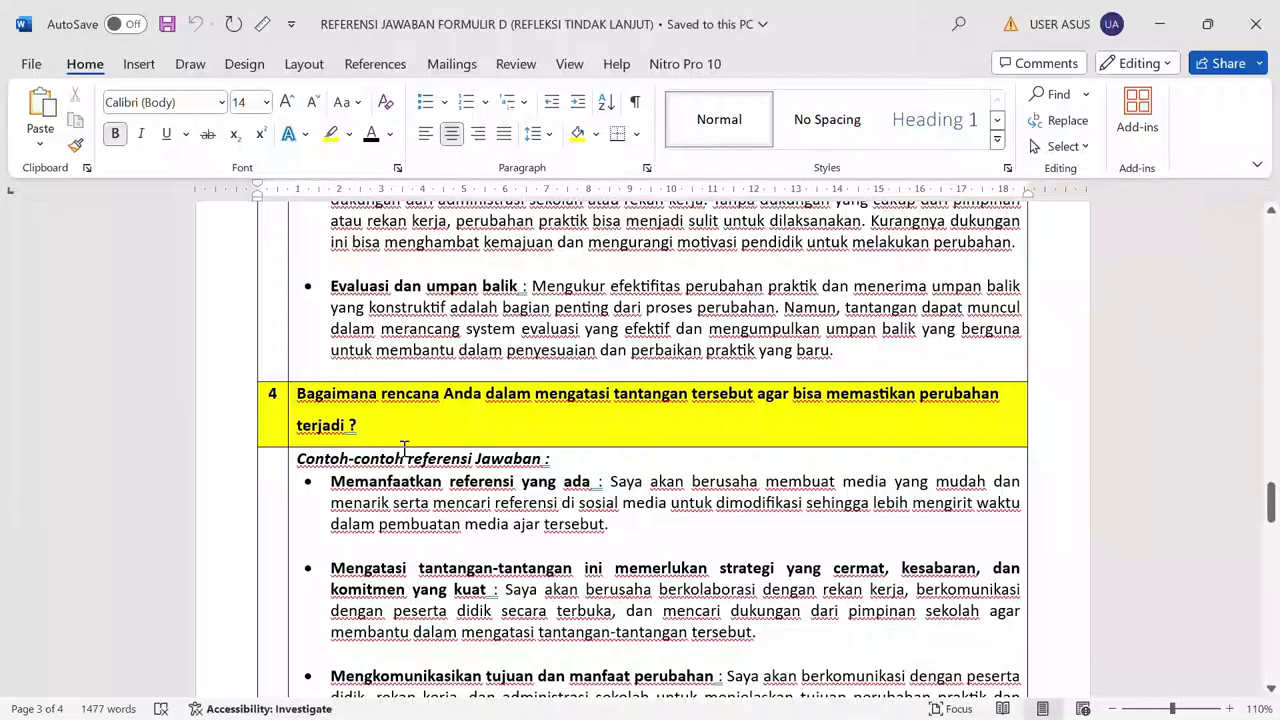
scroll(458, 480, "down", 8)
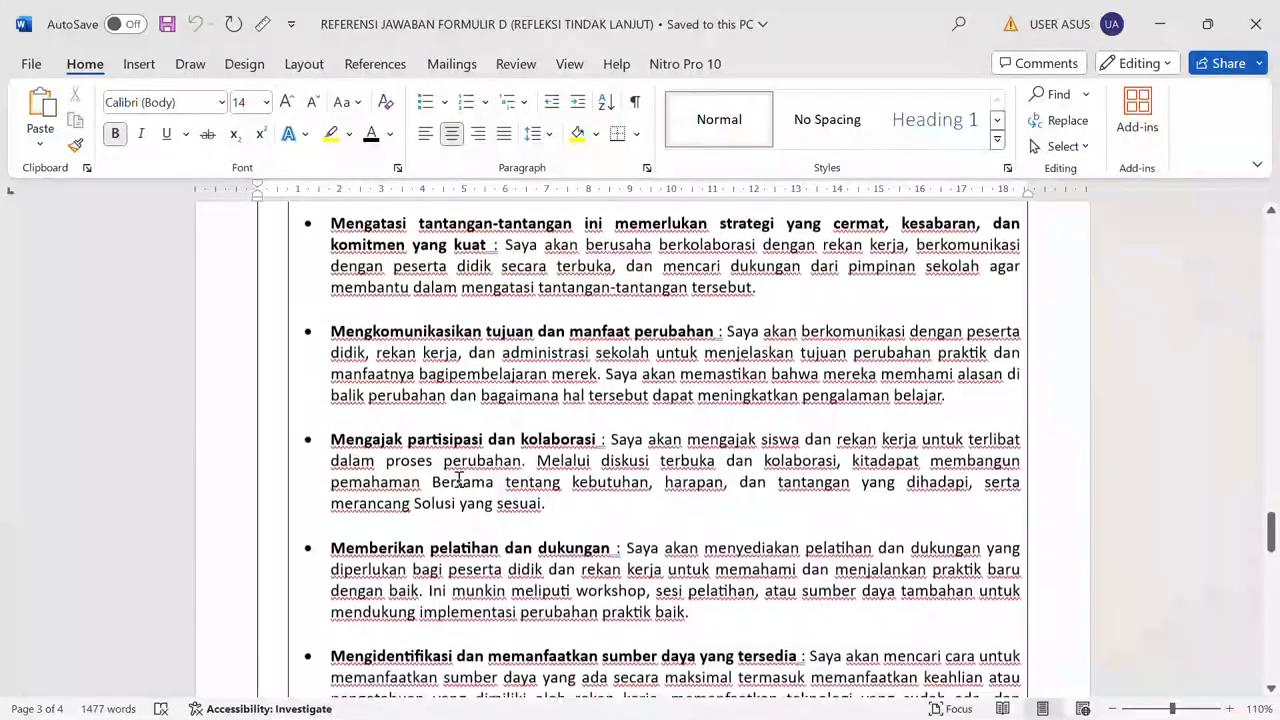
scroll(458, 480, "down", 3)
Go back through the sample answers to the CATATAN note at the start of the reference document.
scroll(458, 480, "up", 10)
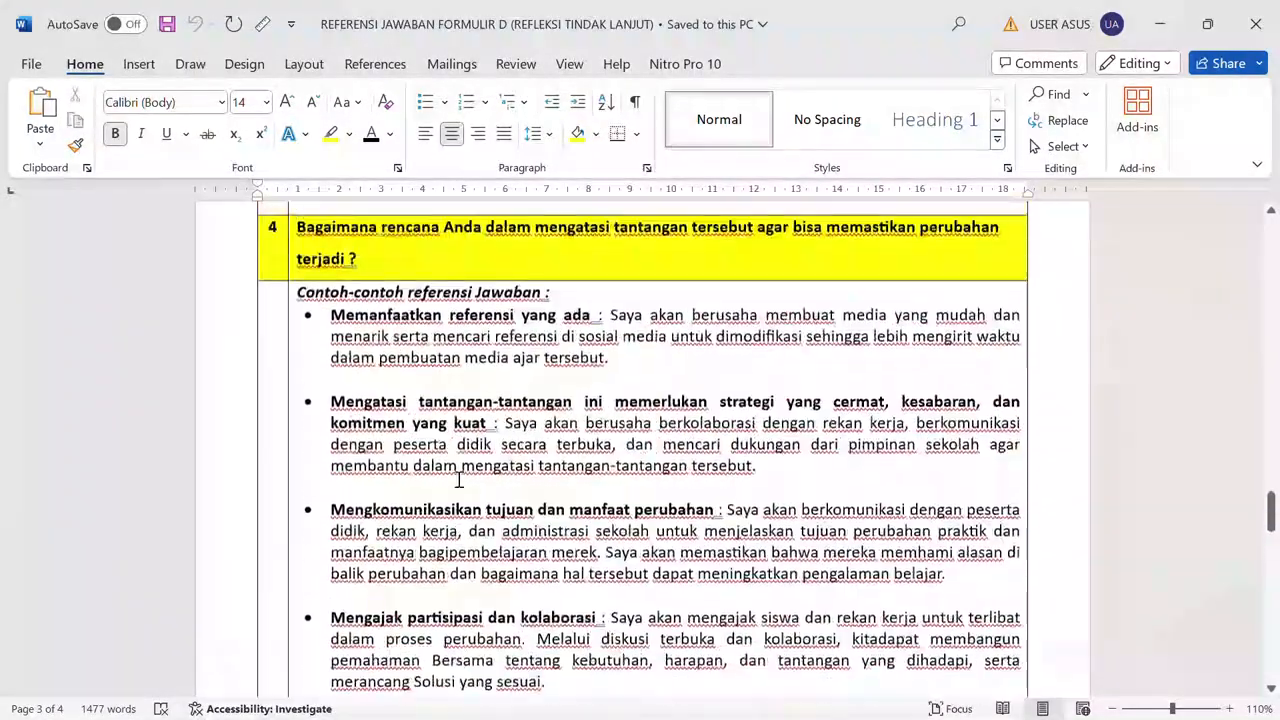
scroll(458, 480, "up", 17)
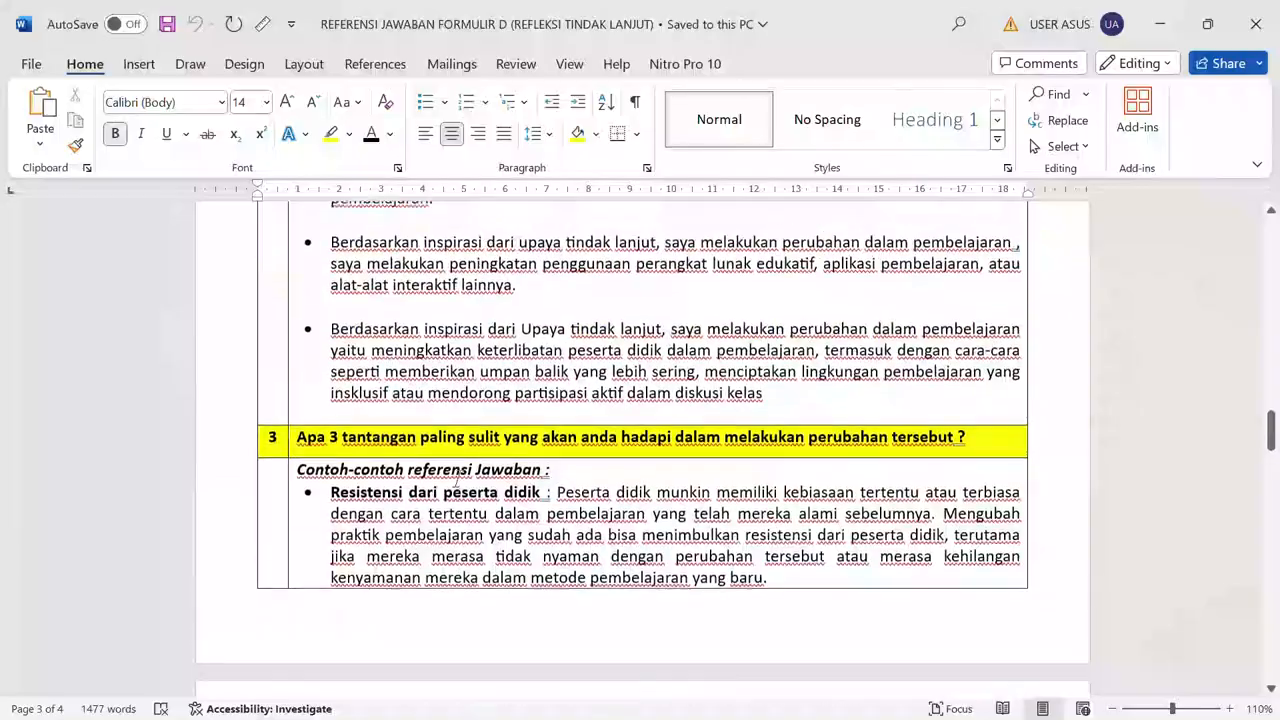
scroll(458, 480, "up", 10)
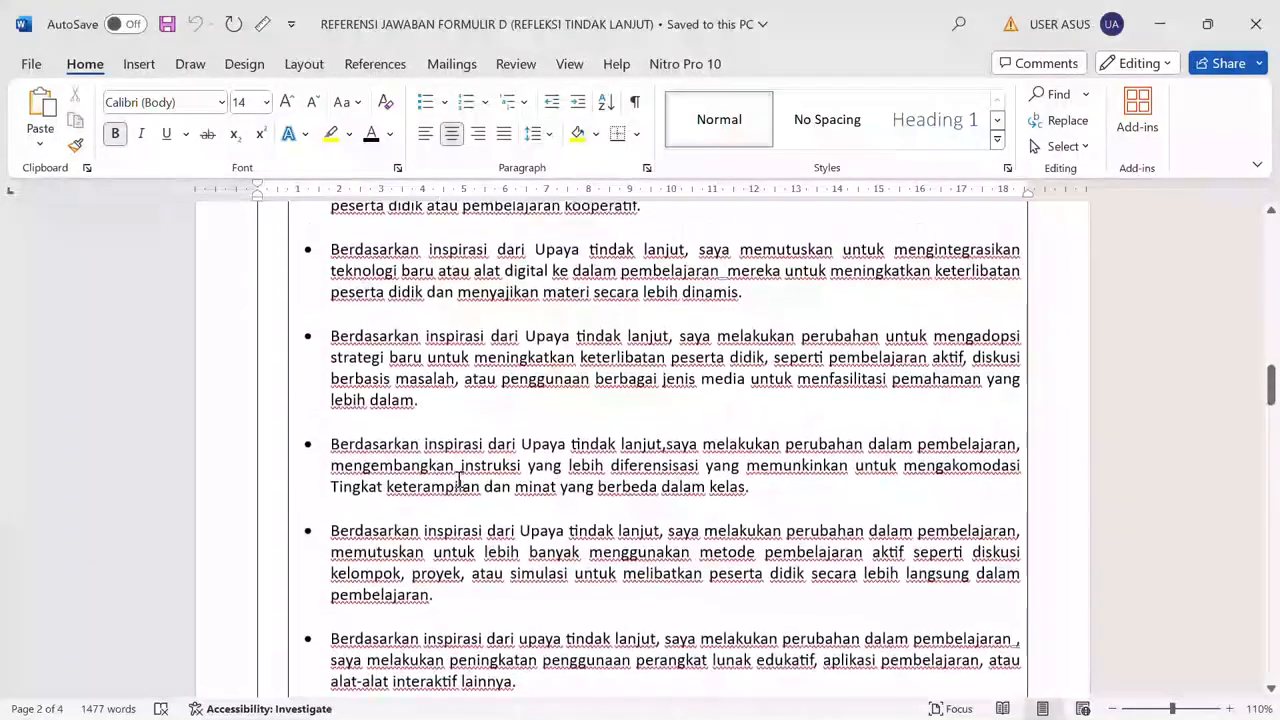
scroll(458, 480, "up", 15)
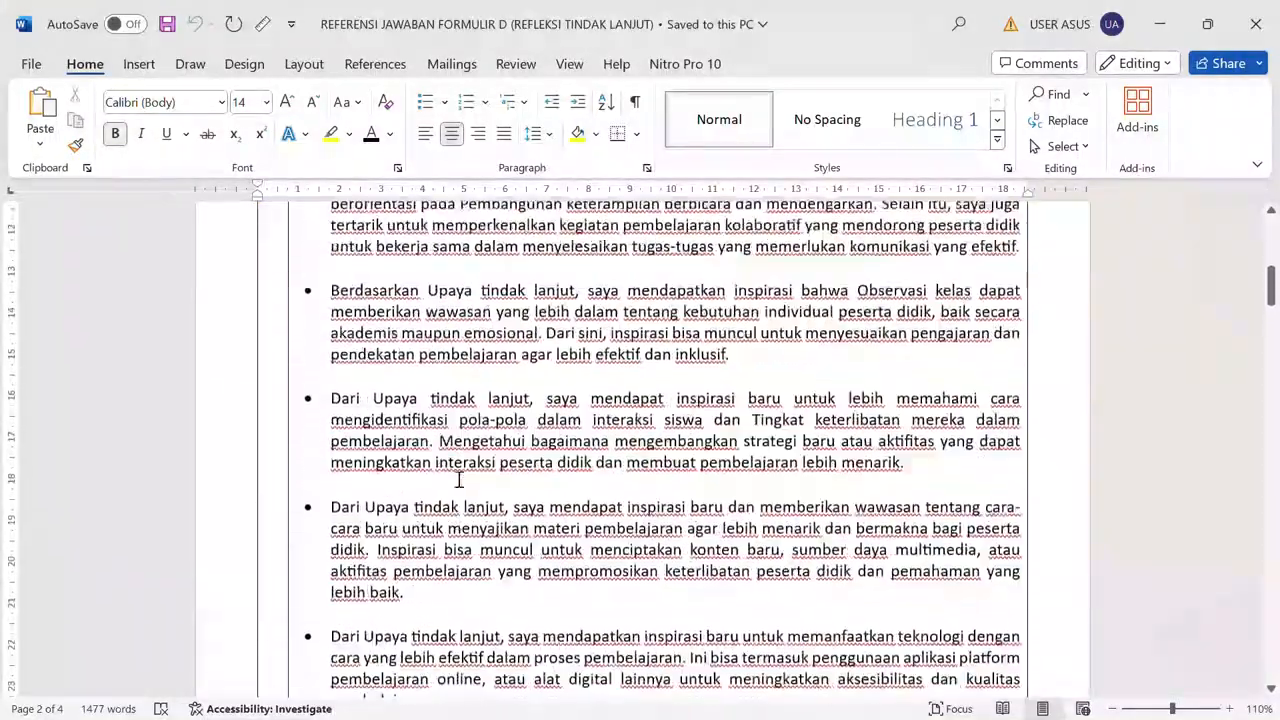
scroll(458, 480, "up", 5)
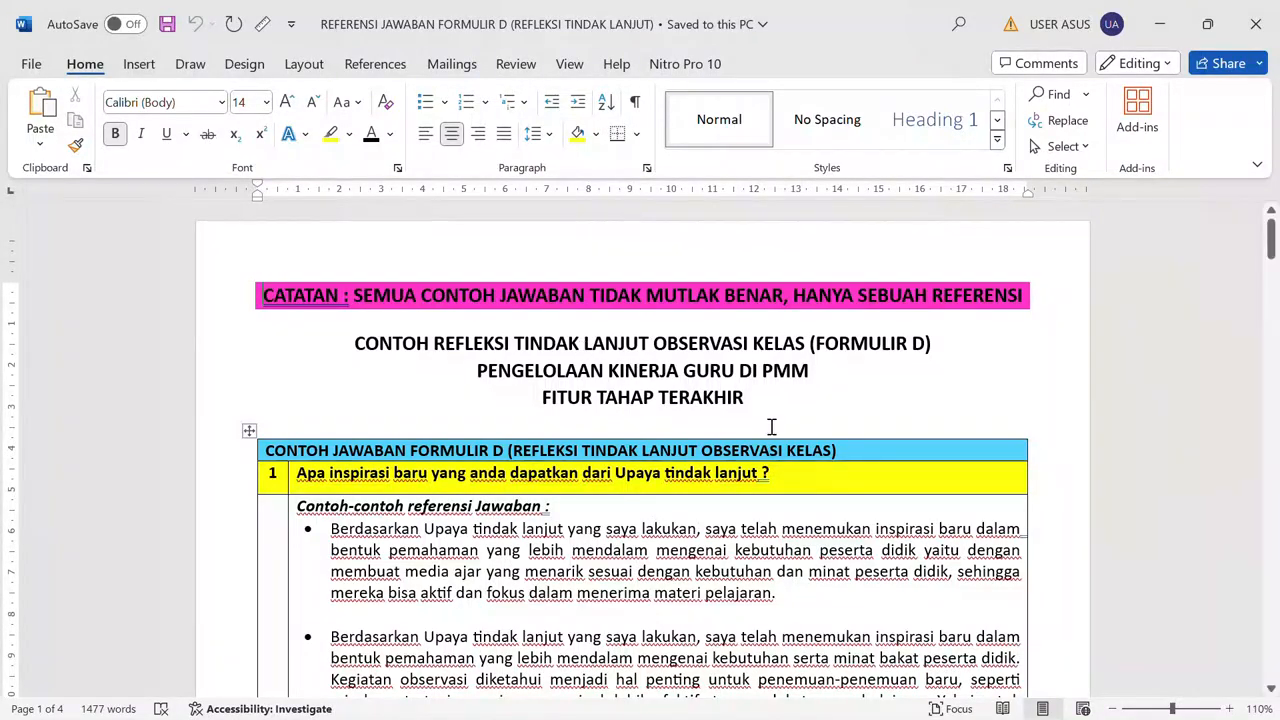
Switch to Chrome and open Pengelolaan Kinerja from the Merdeka Mengajar home page.
mouse_move(738, 700)
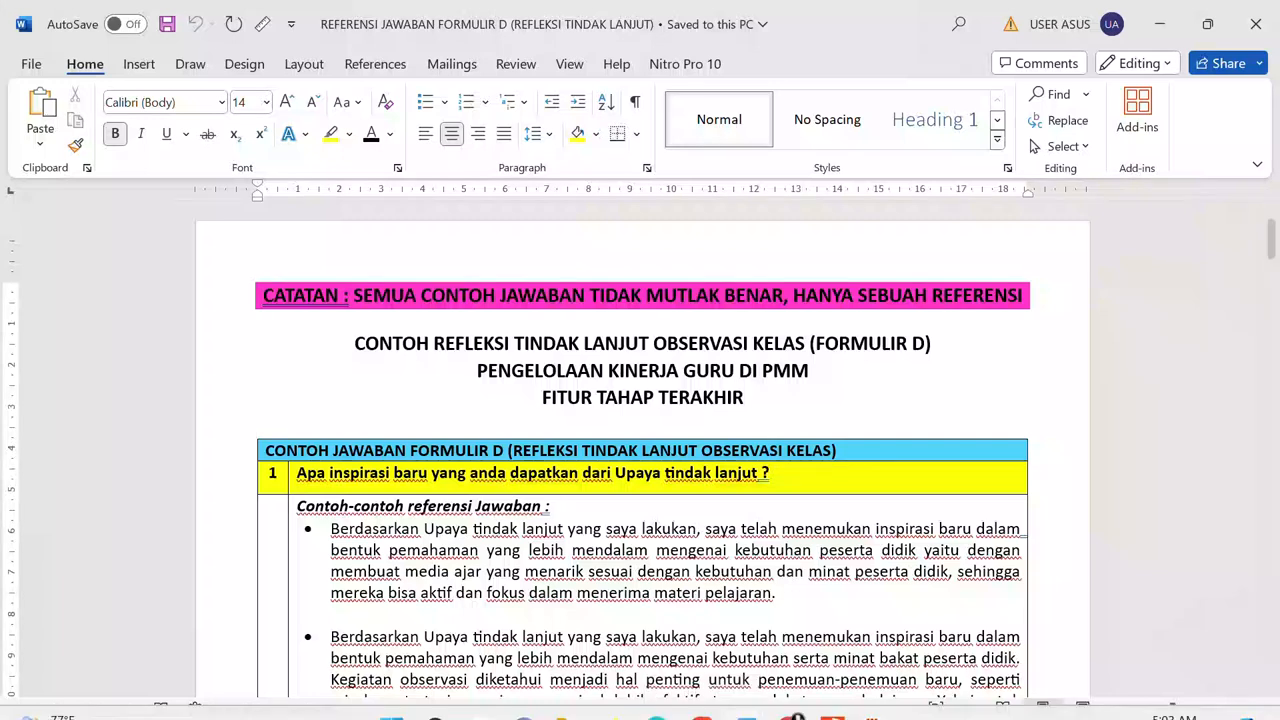
left_click(787, 703)
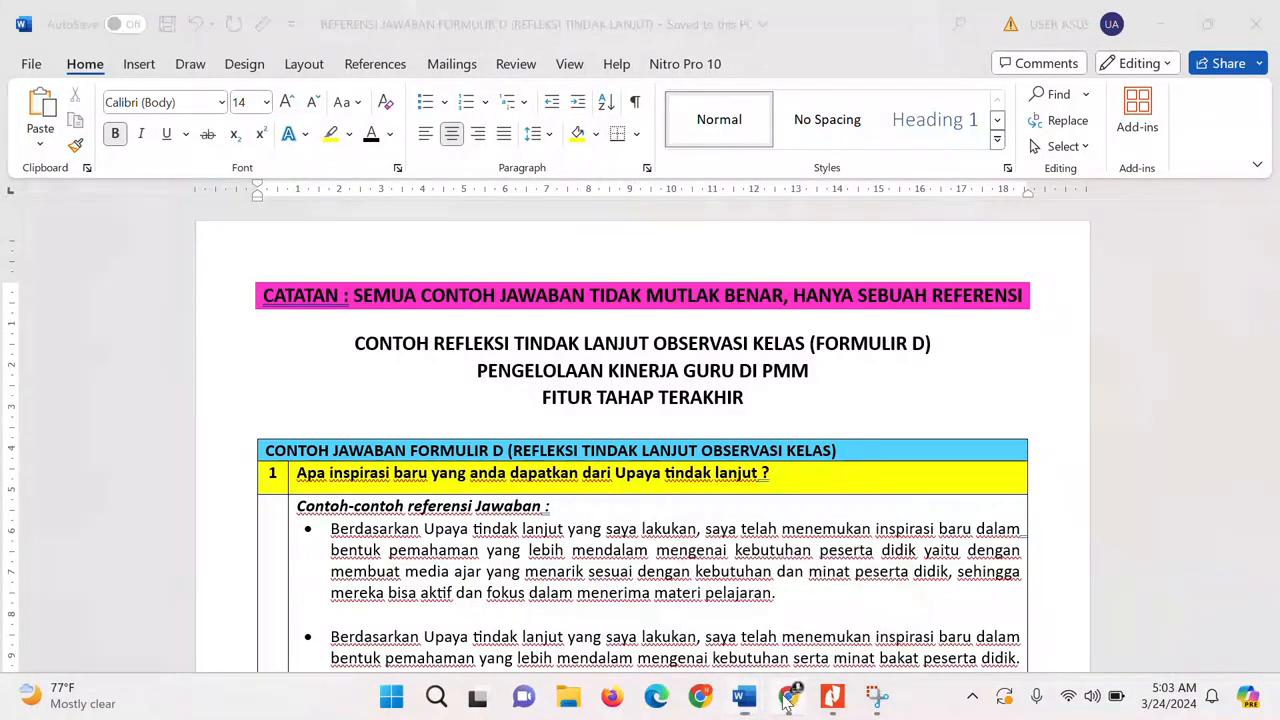
scroll(703, 443, "down", 3)
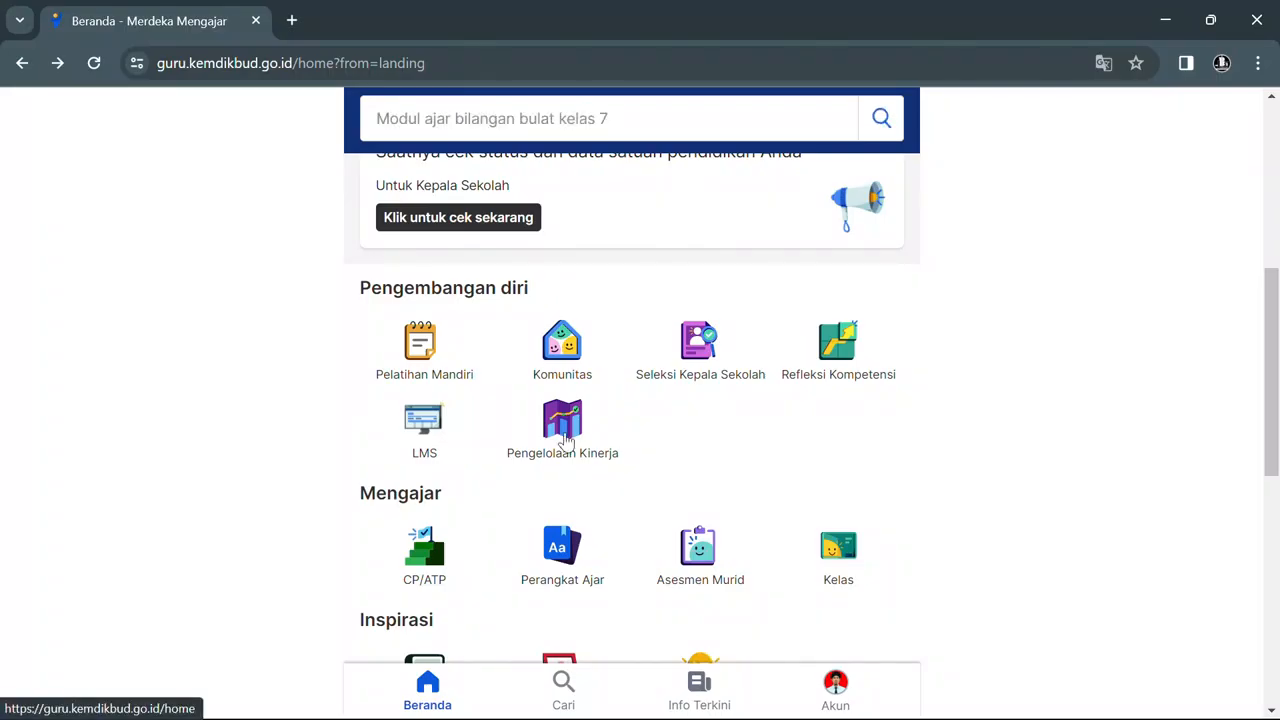
left_click(566, 440)
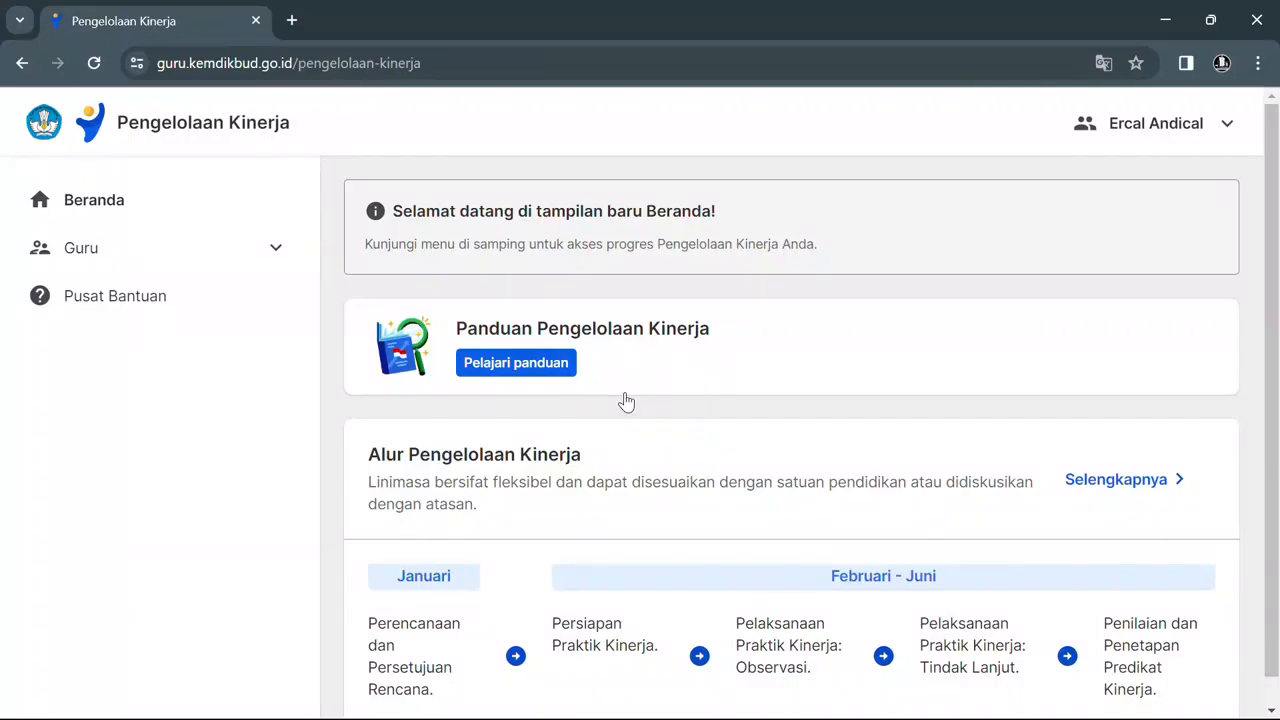
Go to the teacher's Sebagai Pegawai page and open the observation steps of Observasi Praktik Kinerja.
scroll(626, 401, "down", 1)
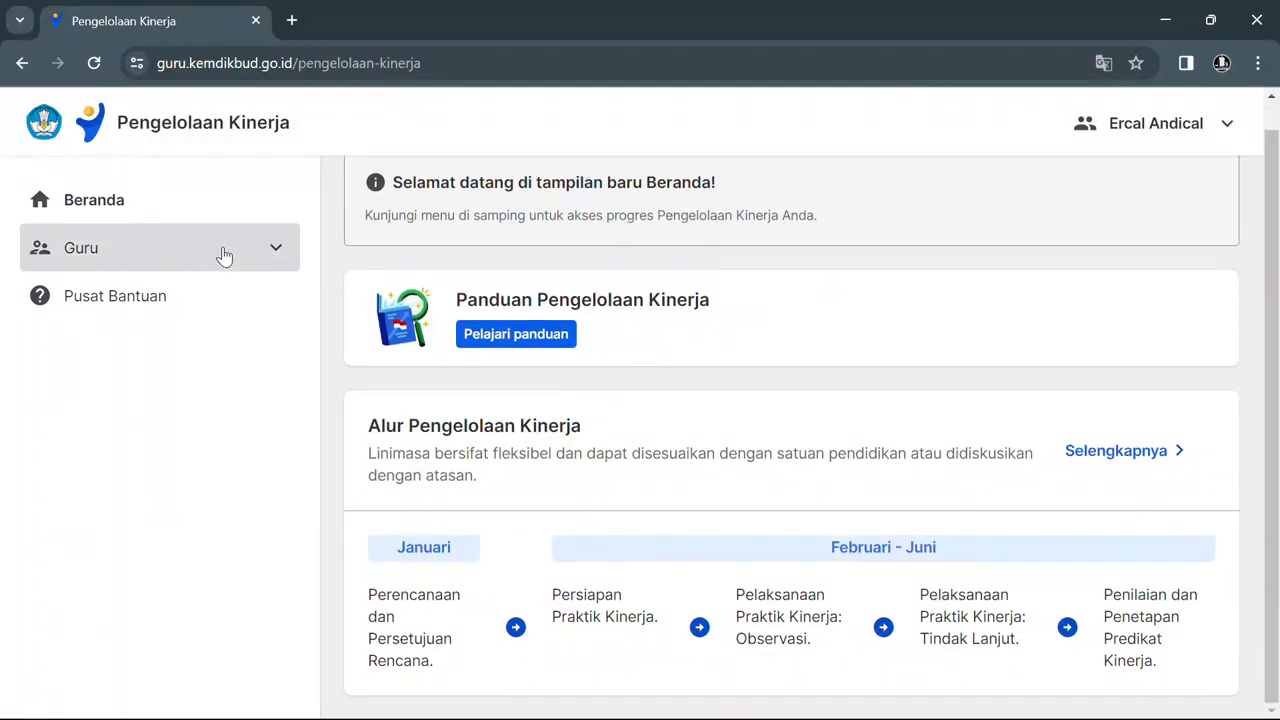
left_click(224, 252)
left_click(168, 305)
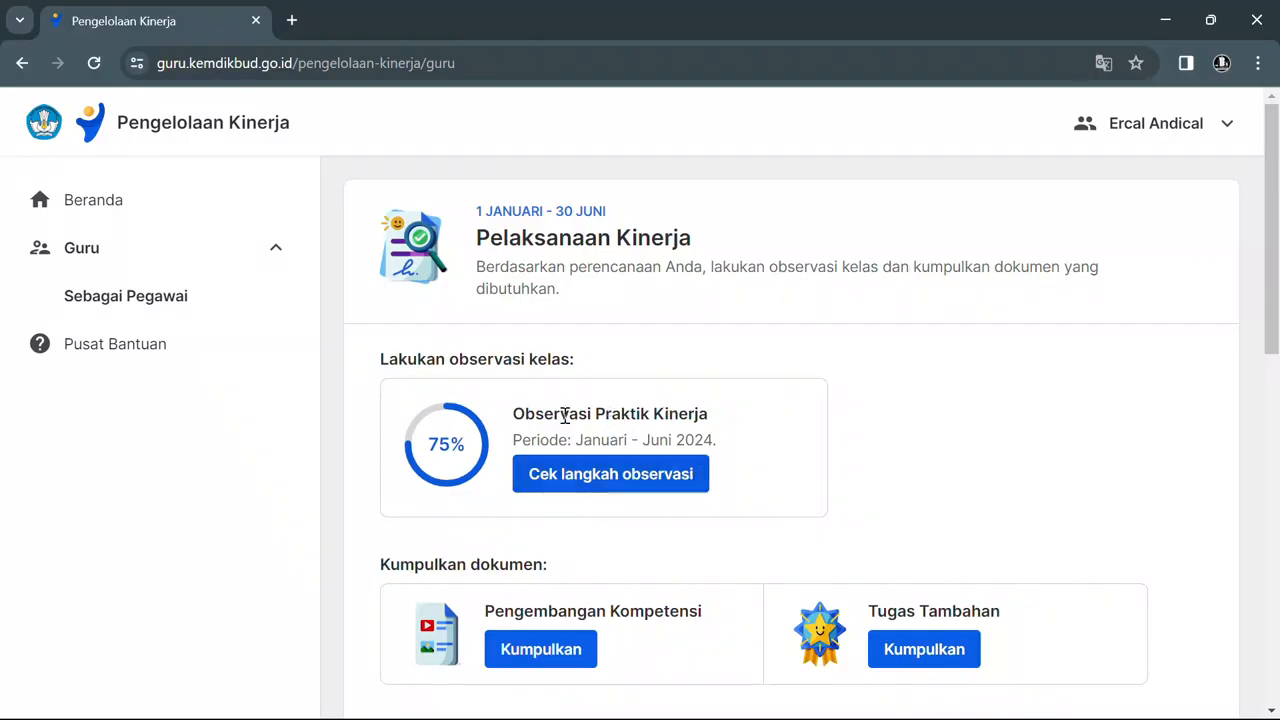
left_click(605, 491)
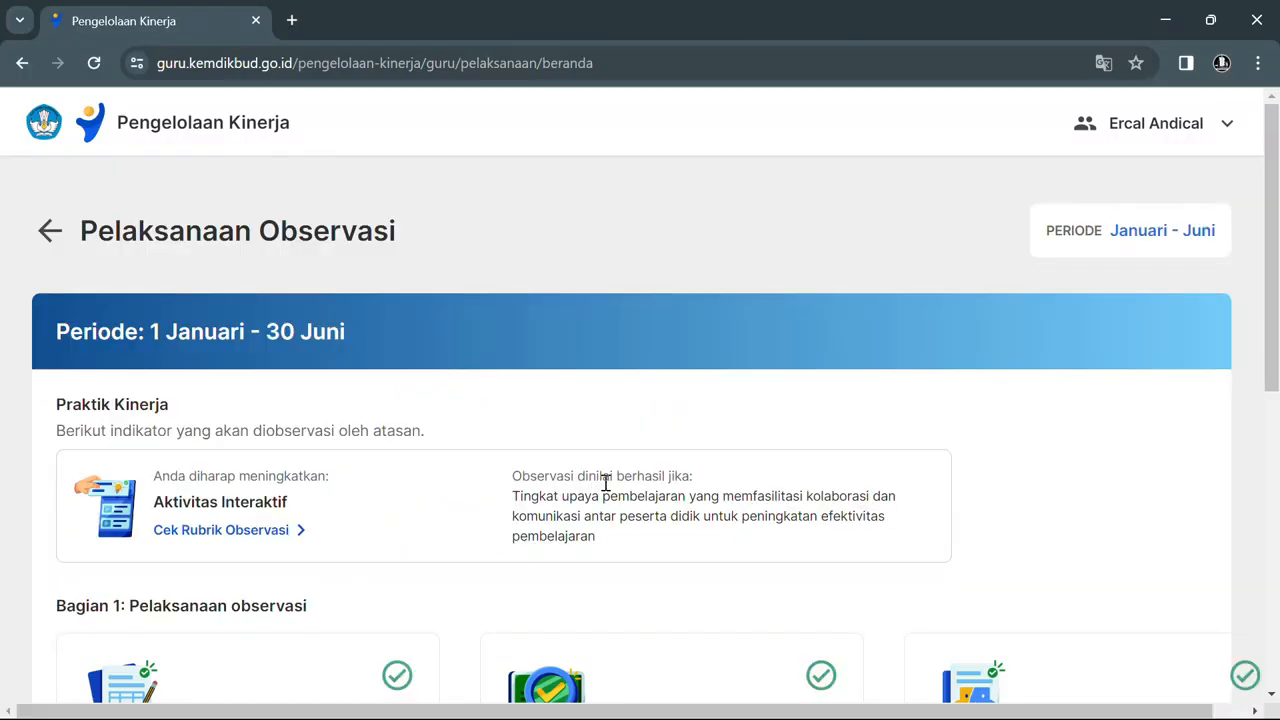
Review the Bagian 1 observation stages and the Bagian 2 follow-up stages on the Pelaksanaan Observasi page.
scroll(705, 443, "down", 3)
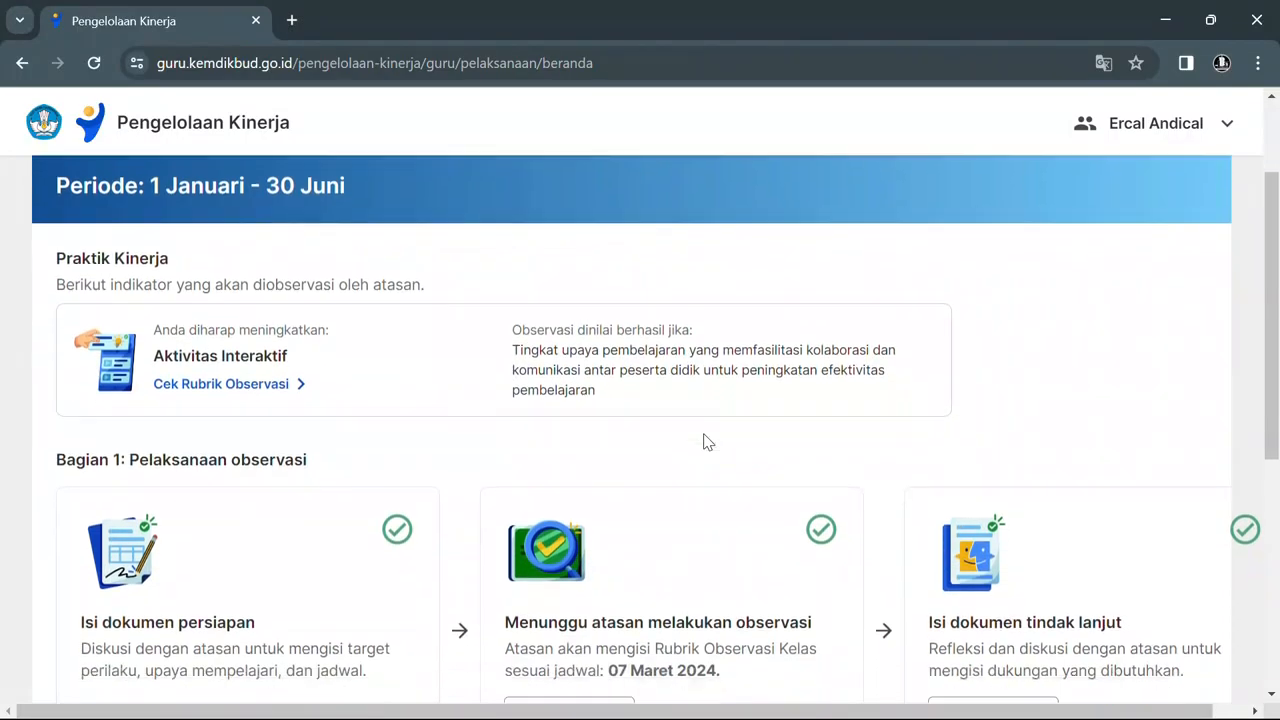
scroll(705, 443, "down", 2)
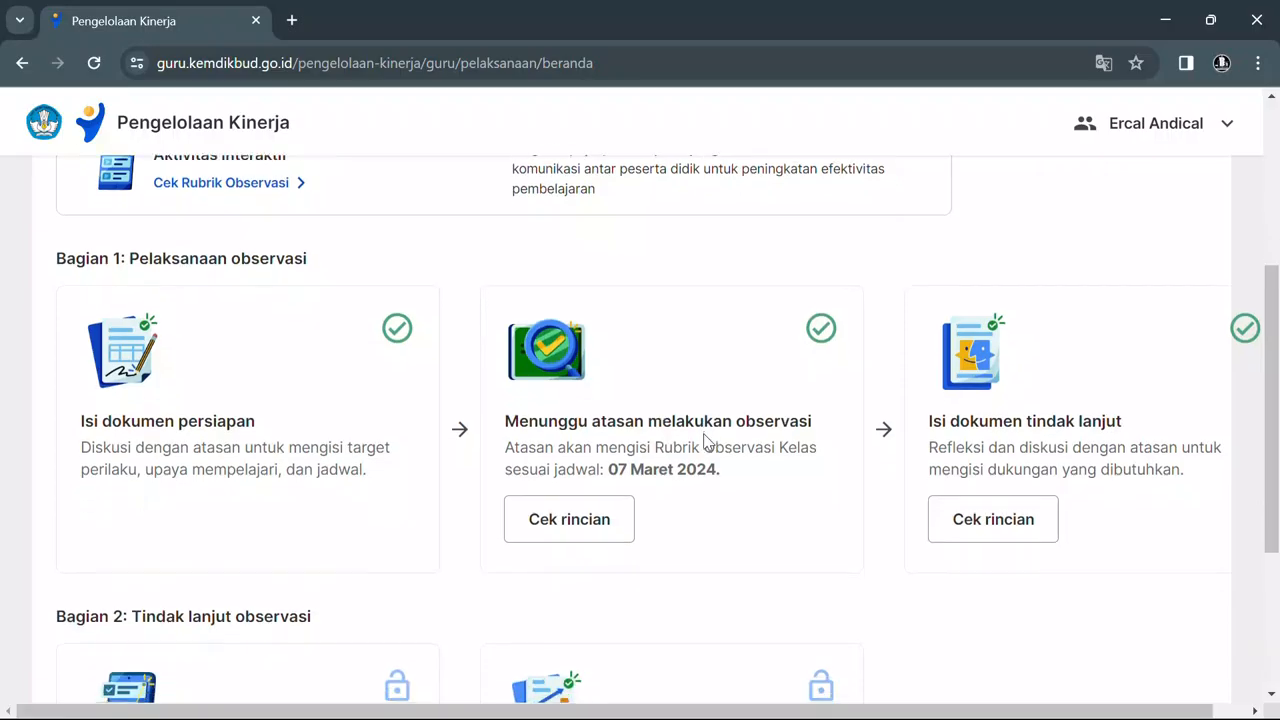
scroll(705, 437, "down", 2)
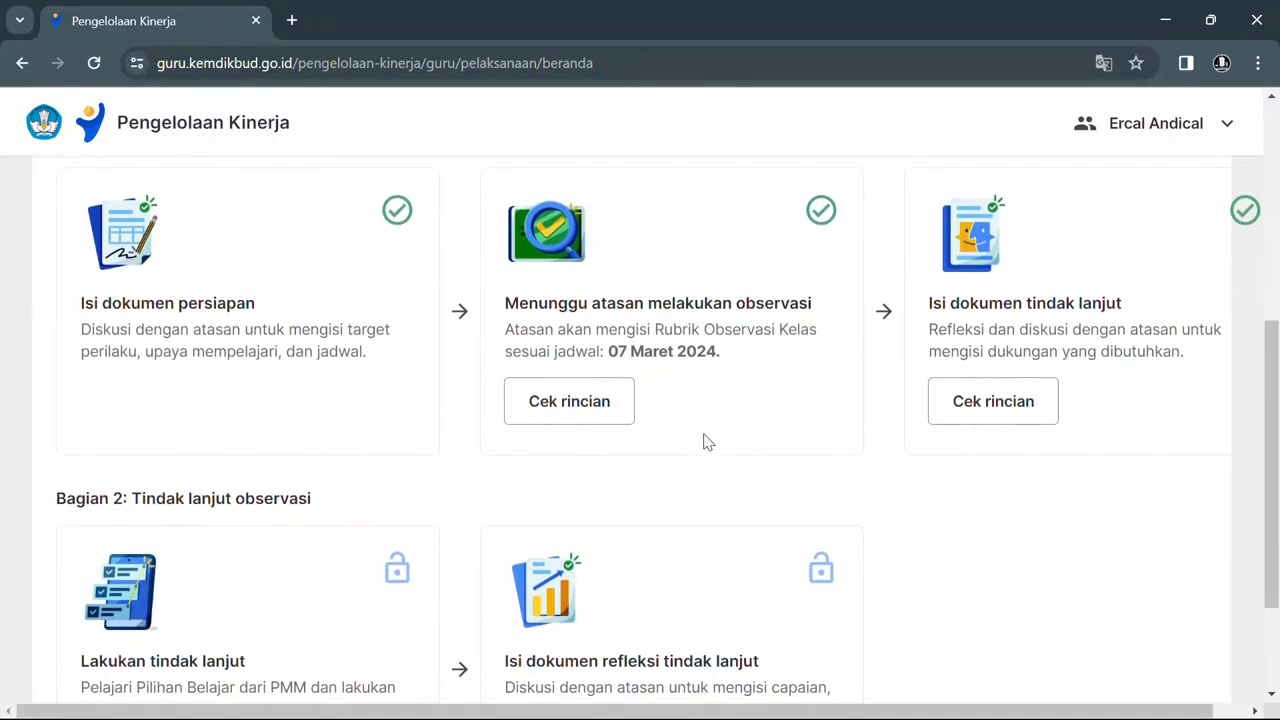
scroll(706, 443, "down", 1)
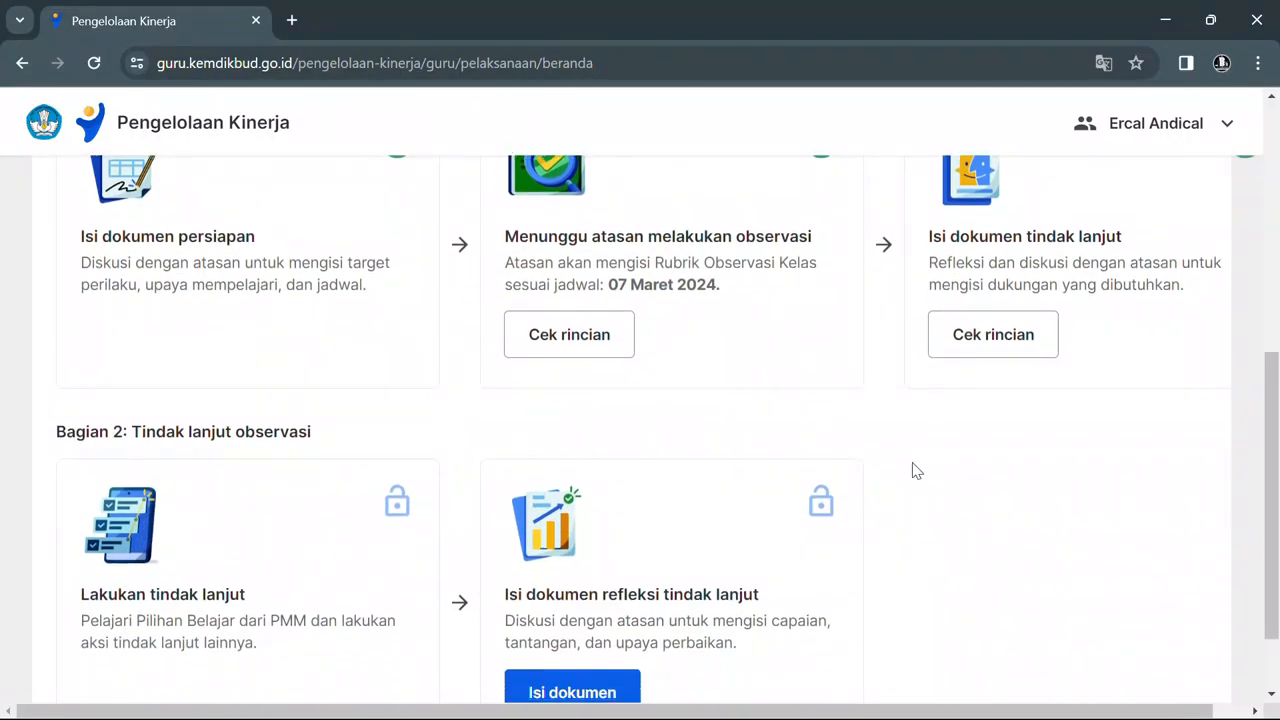
scroll(771, 490, "down", 1)
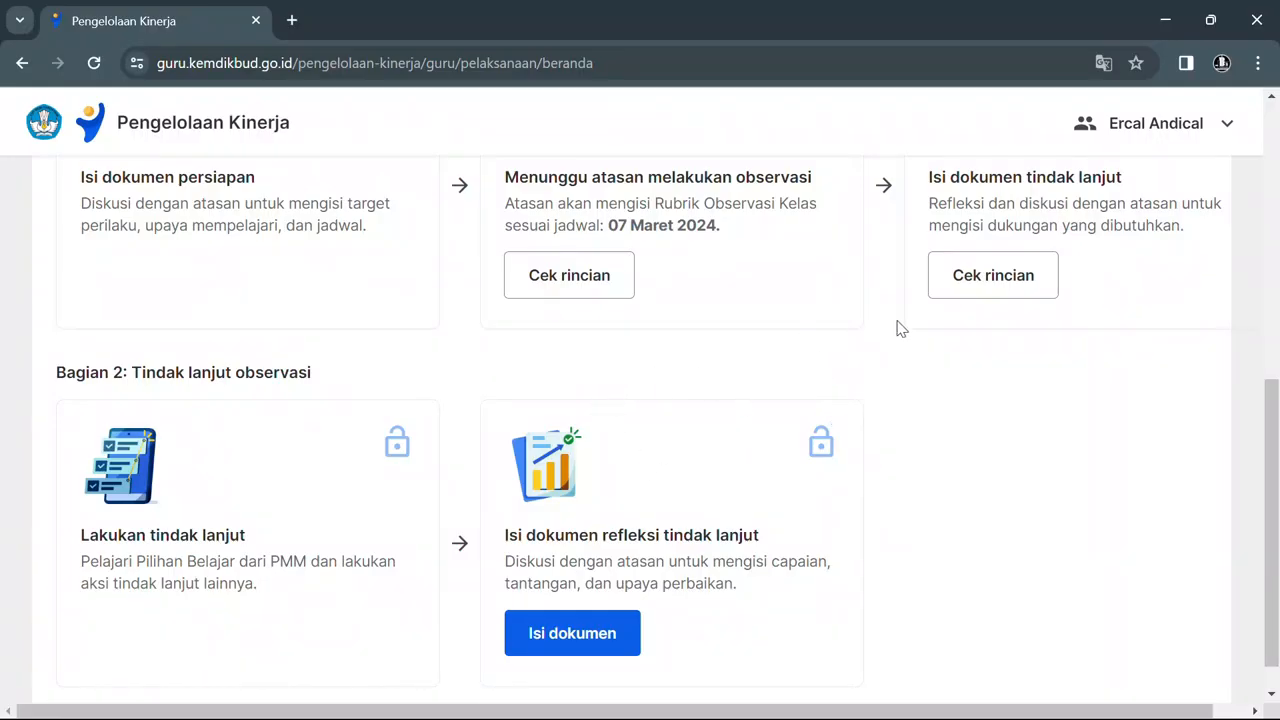
scroll(900, 327, "up", 1)
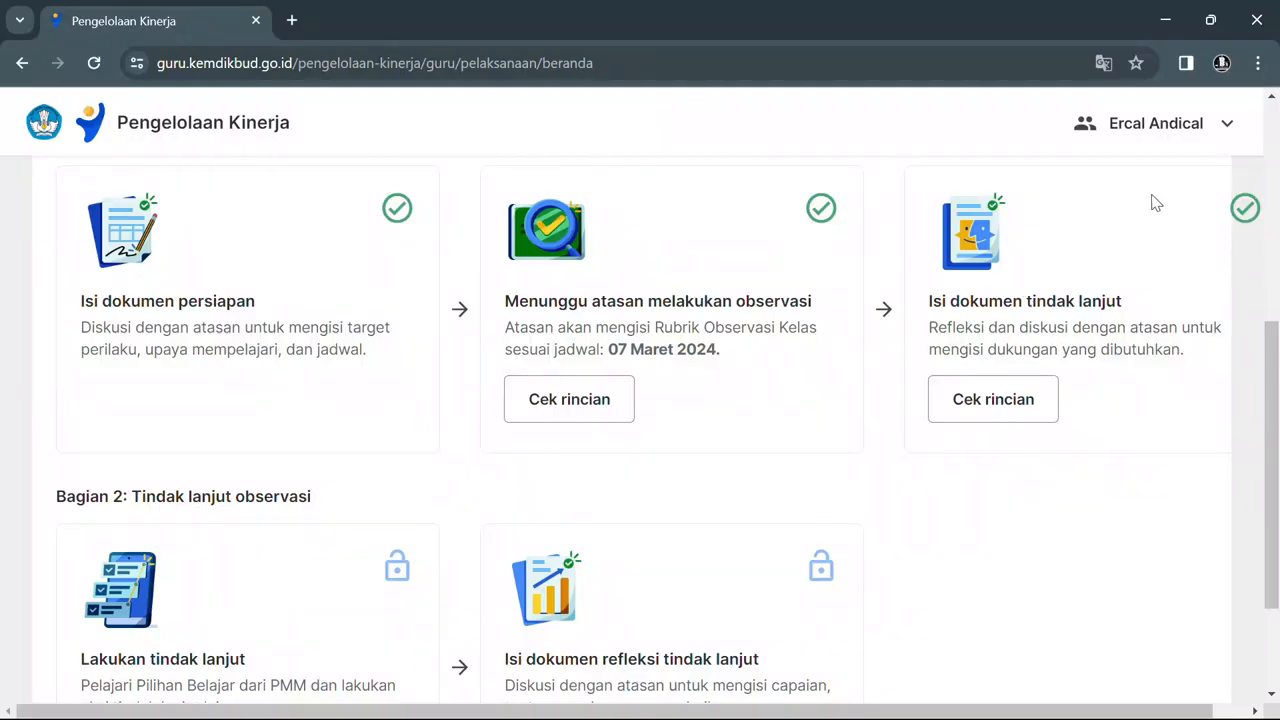
scroll(737, 447, "down", 1)
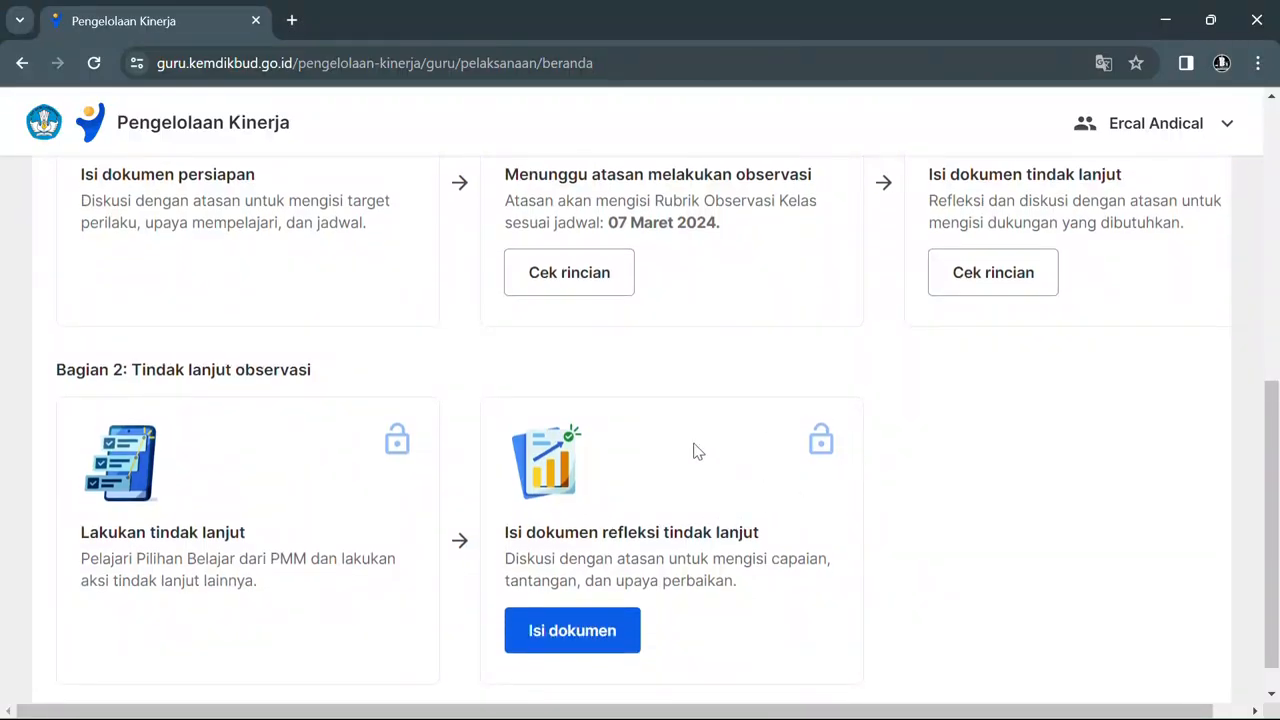
Open the follow-up reflection document from Bagian 2 and look over its Inspirasi and Capaian questions.
scroll(700, 445, "down", 1)
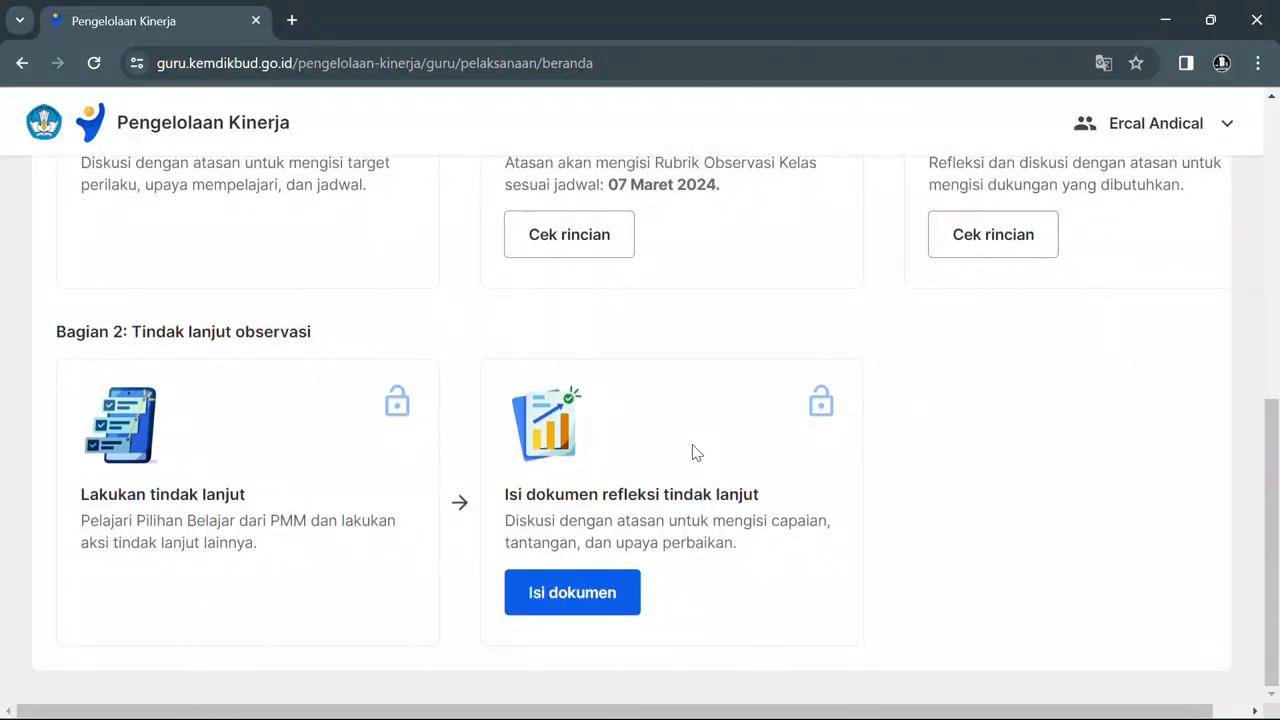
left_click(585, 601)
left_click(576, 595)
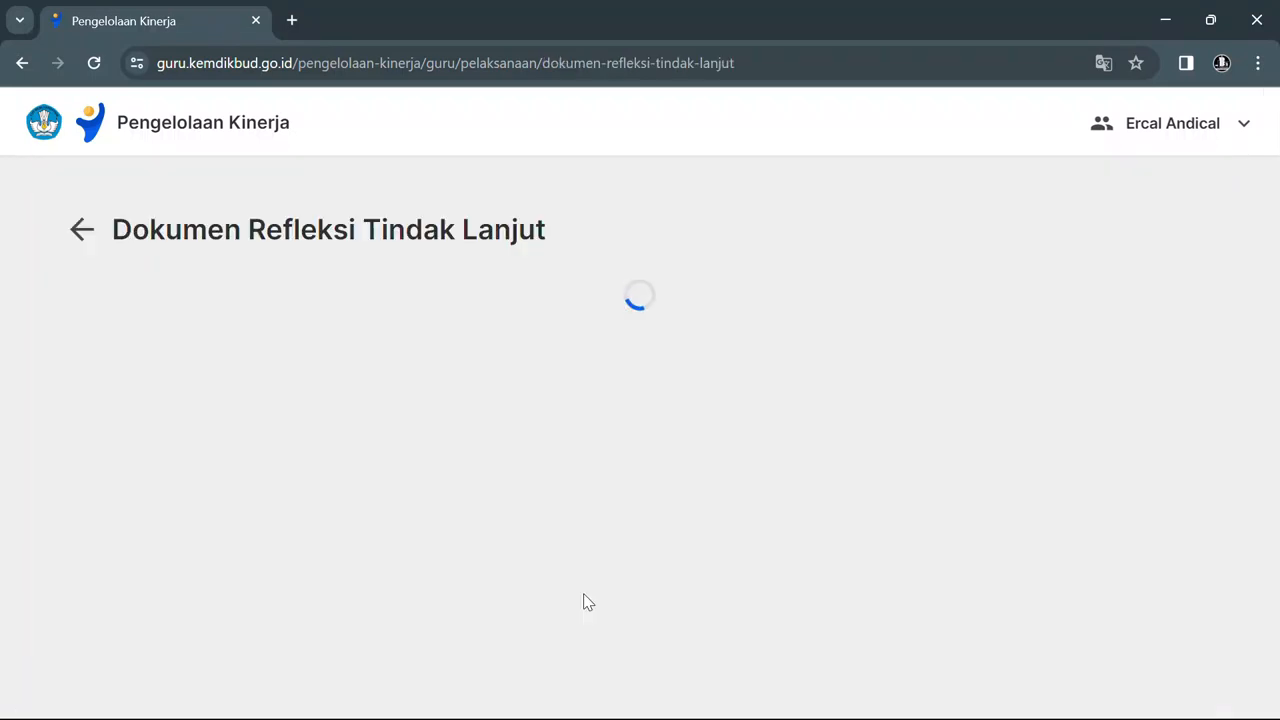
scroll(687, 557, "down", 4)
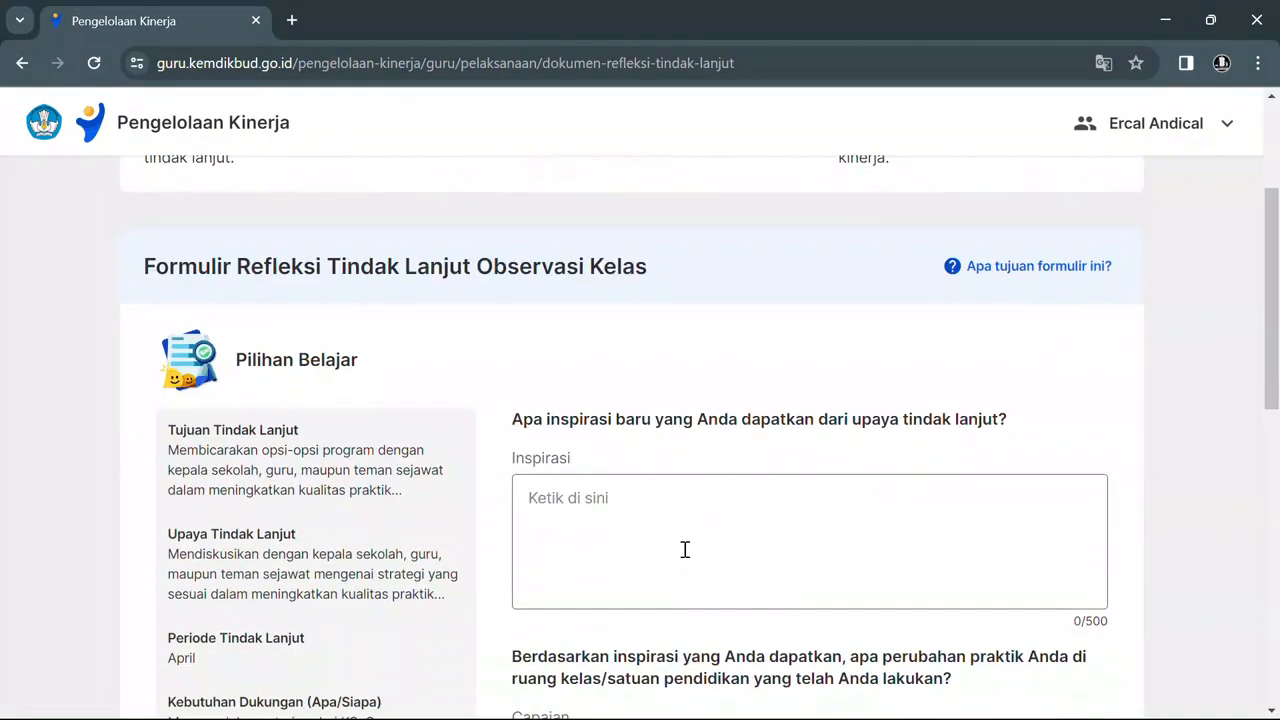
scroll(708, 446, "down", 1)
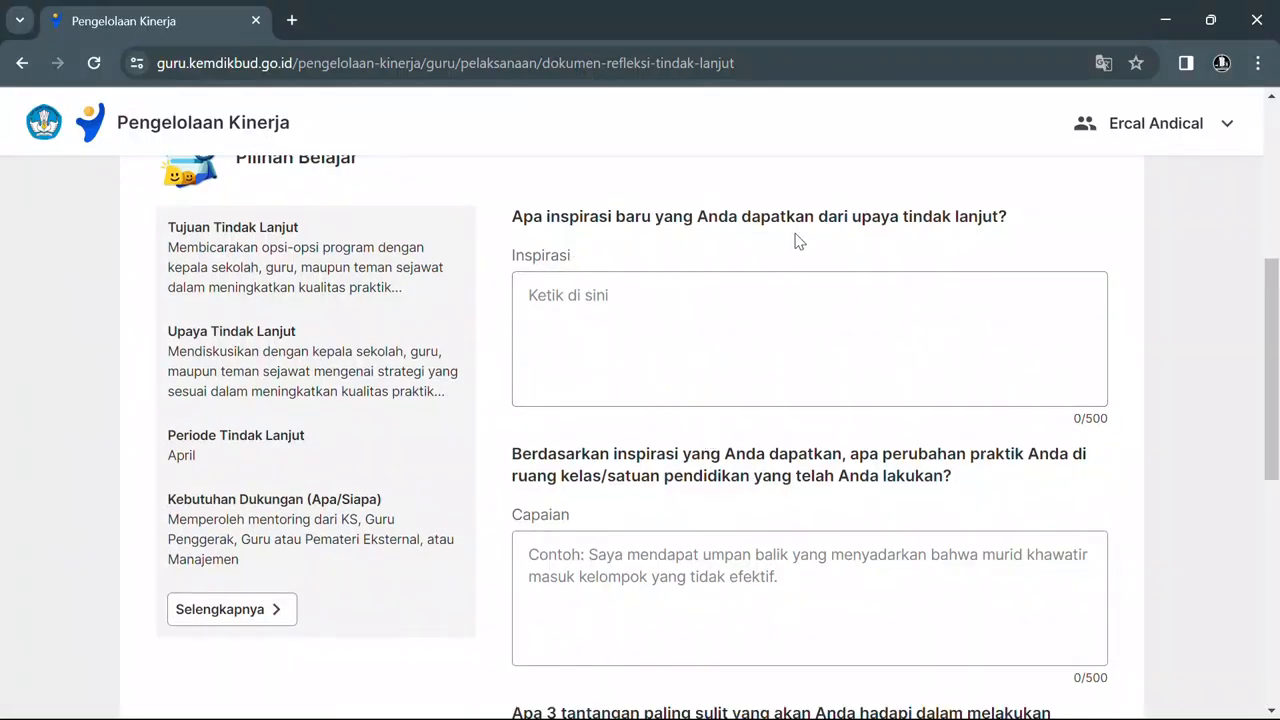
scroll(703, 317, "down", 2)
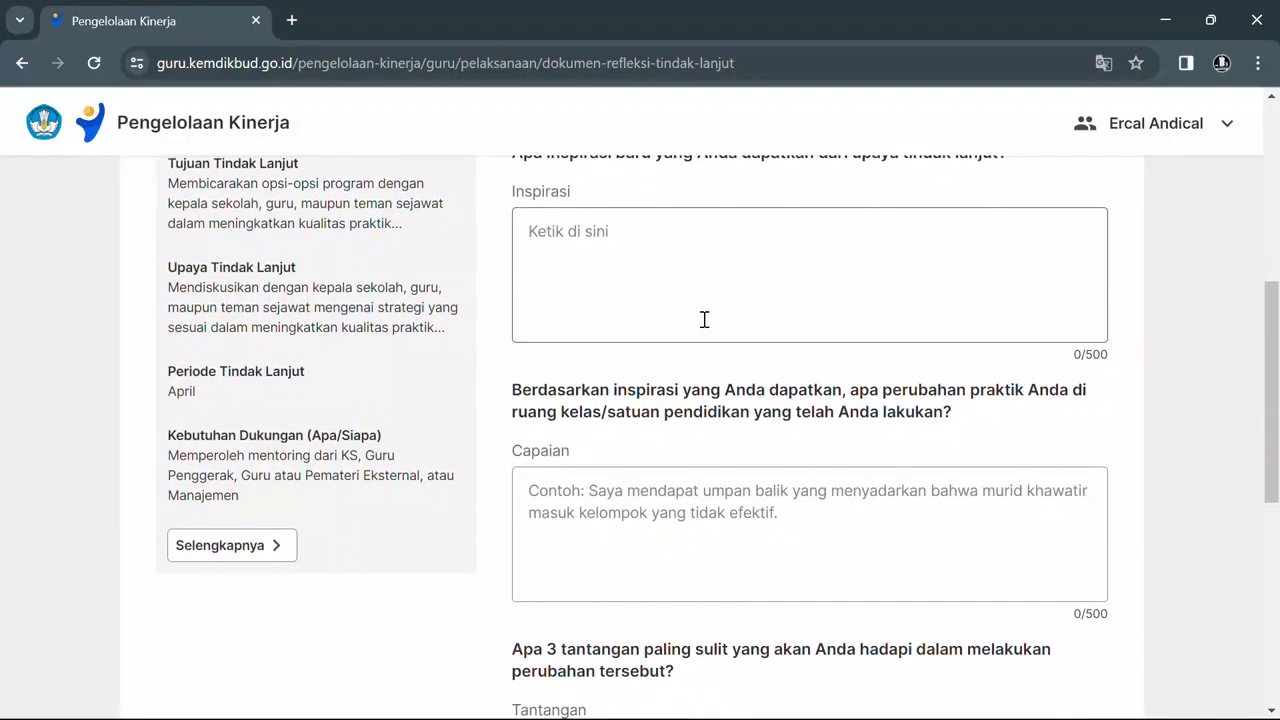
Look over the Tantangan and Upaya Perbaikan questions, and review the question 1 sample answers in the Word reference document for Formulir D.
scroll(624, 328, "down", 5)
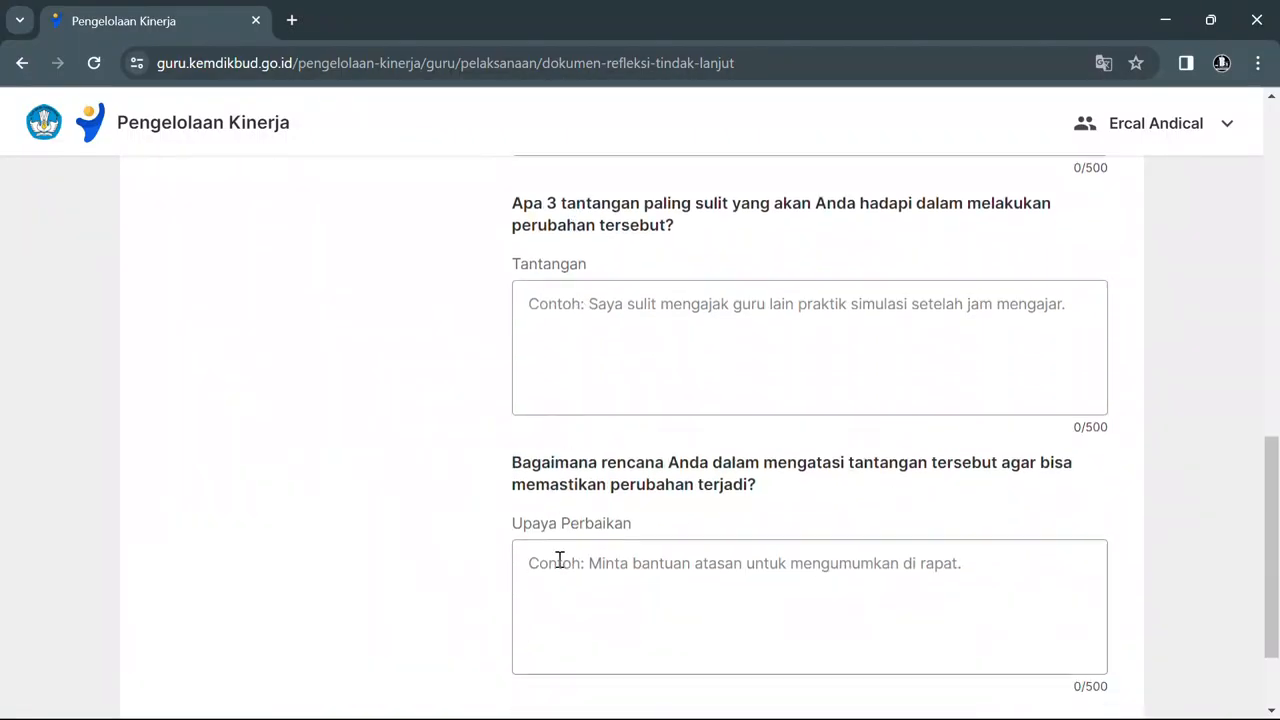
scroll(634, 332, "up", 4)
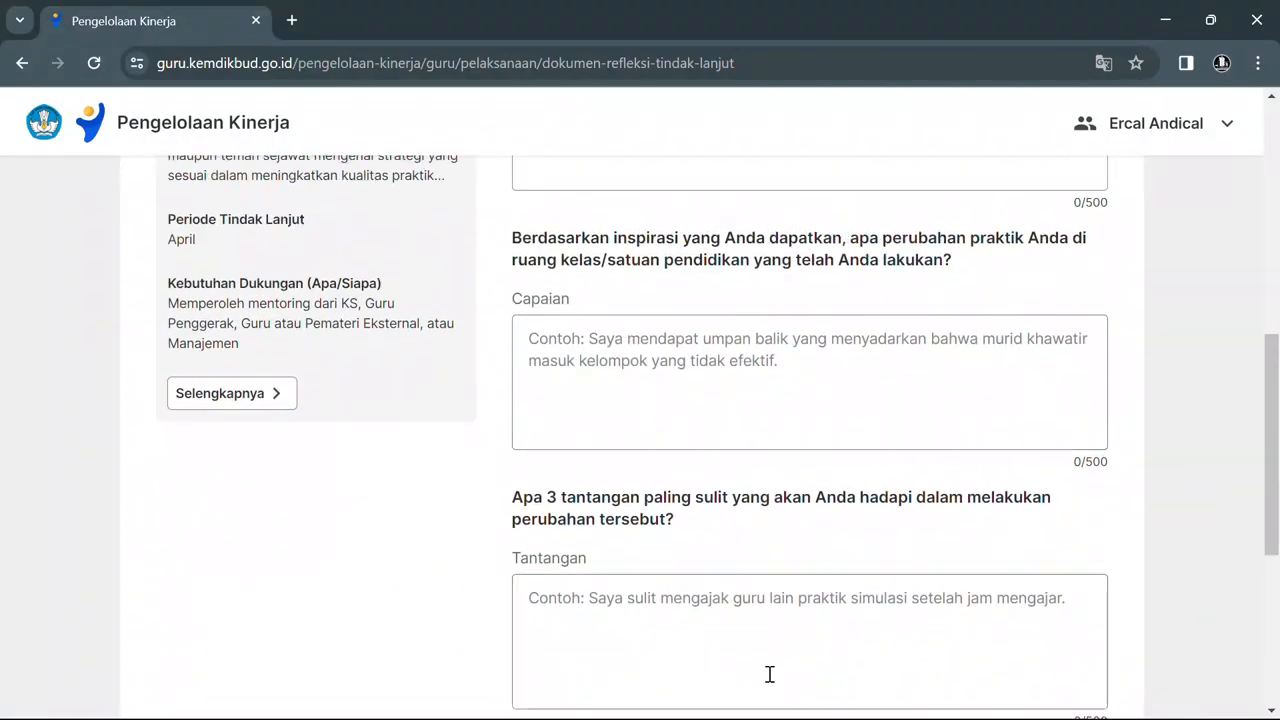
key("super")
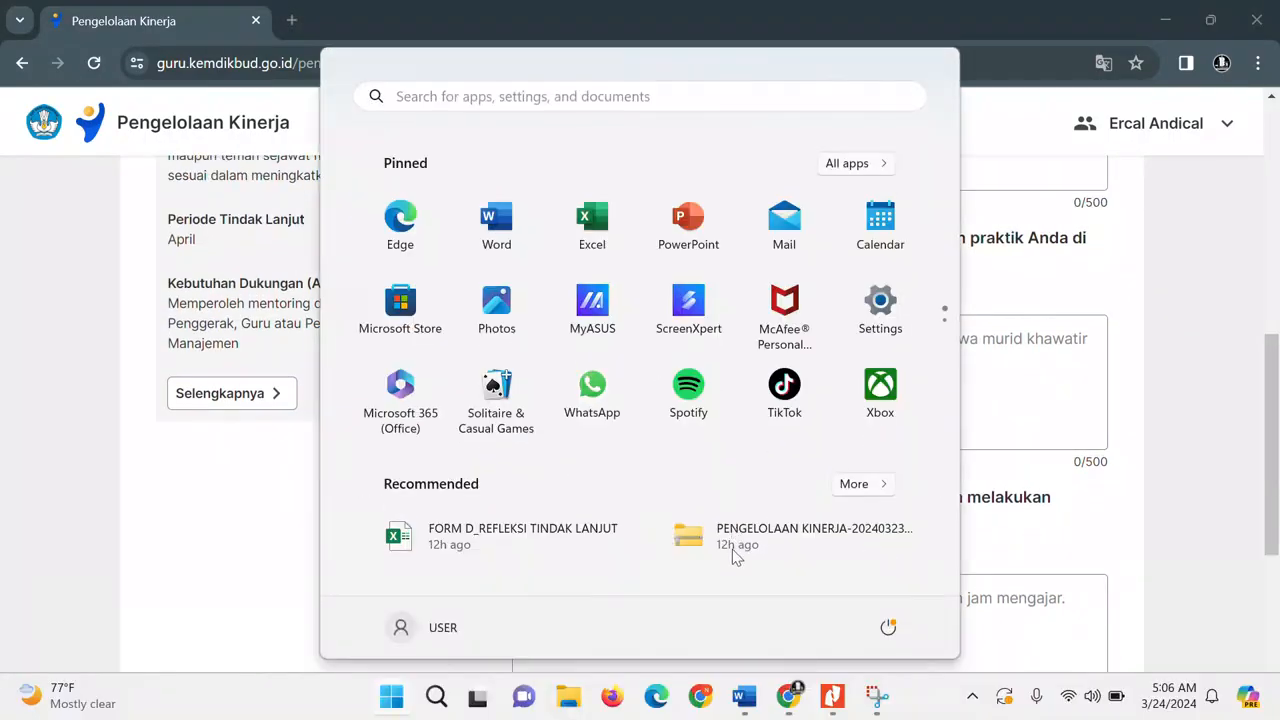
mouse_move(791, 708)
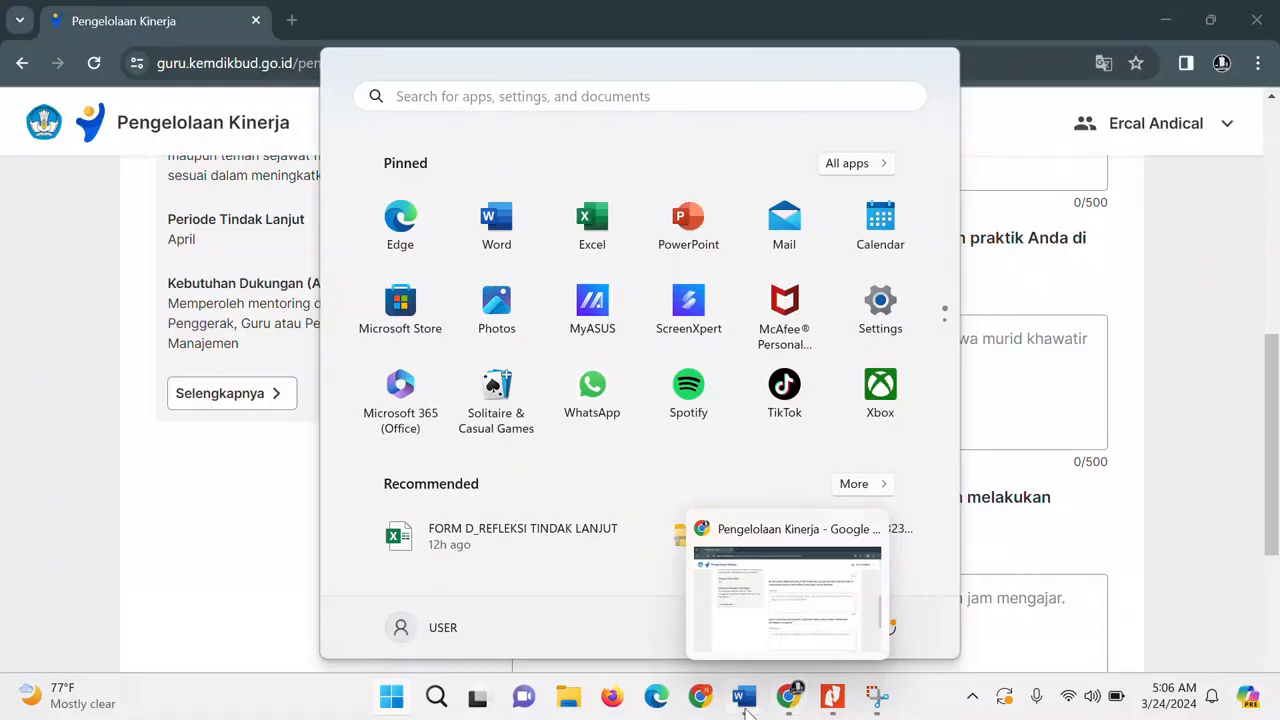
mouse_move(739, 710)
left_click(837, 622)
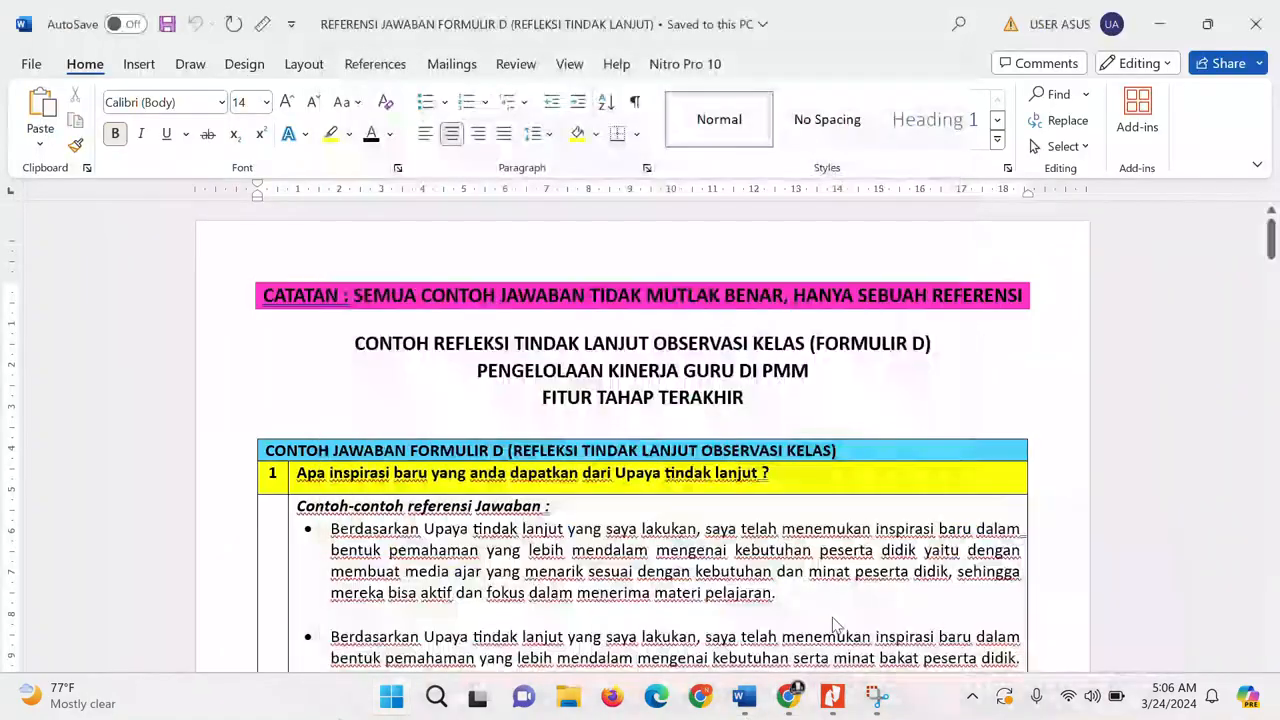
scroll(725, 487, "down", 7)
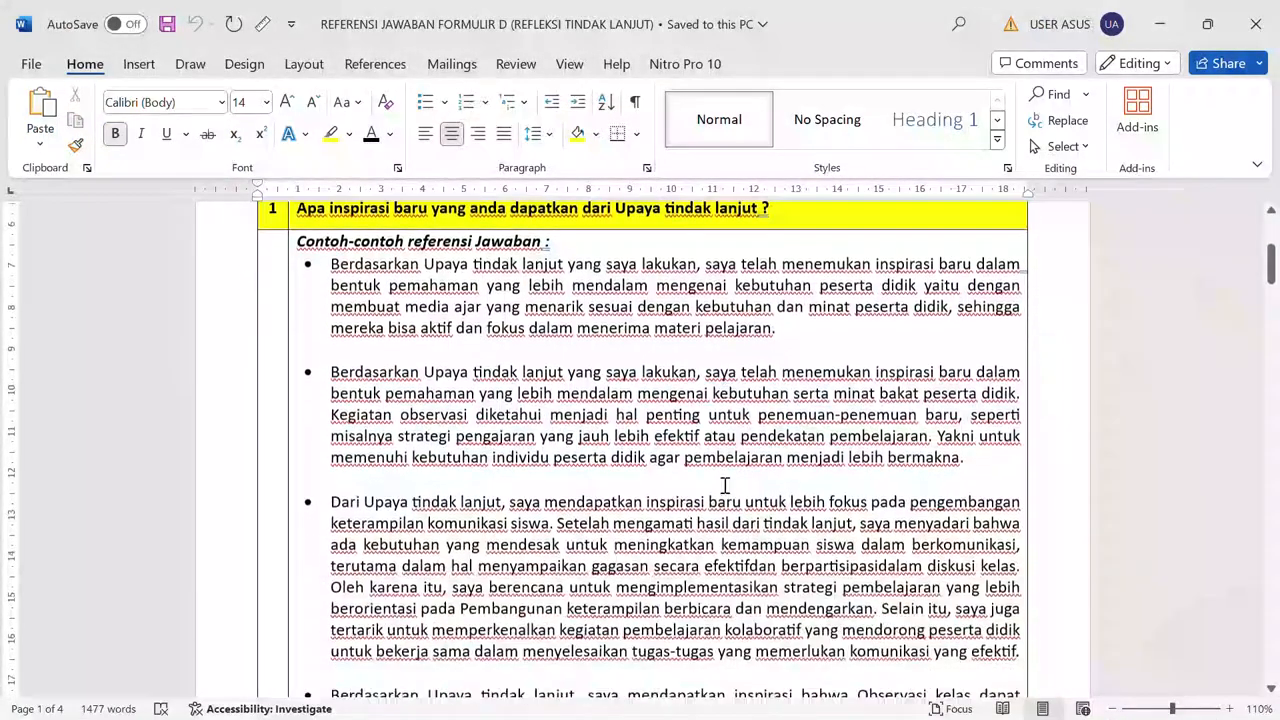
scroll(725, 487, "down", 4)
scroll(725, 487, "up", 3)
scroll(725, 487, "up", 4)
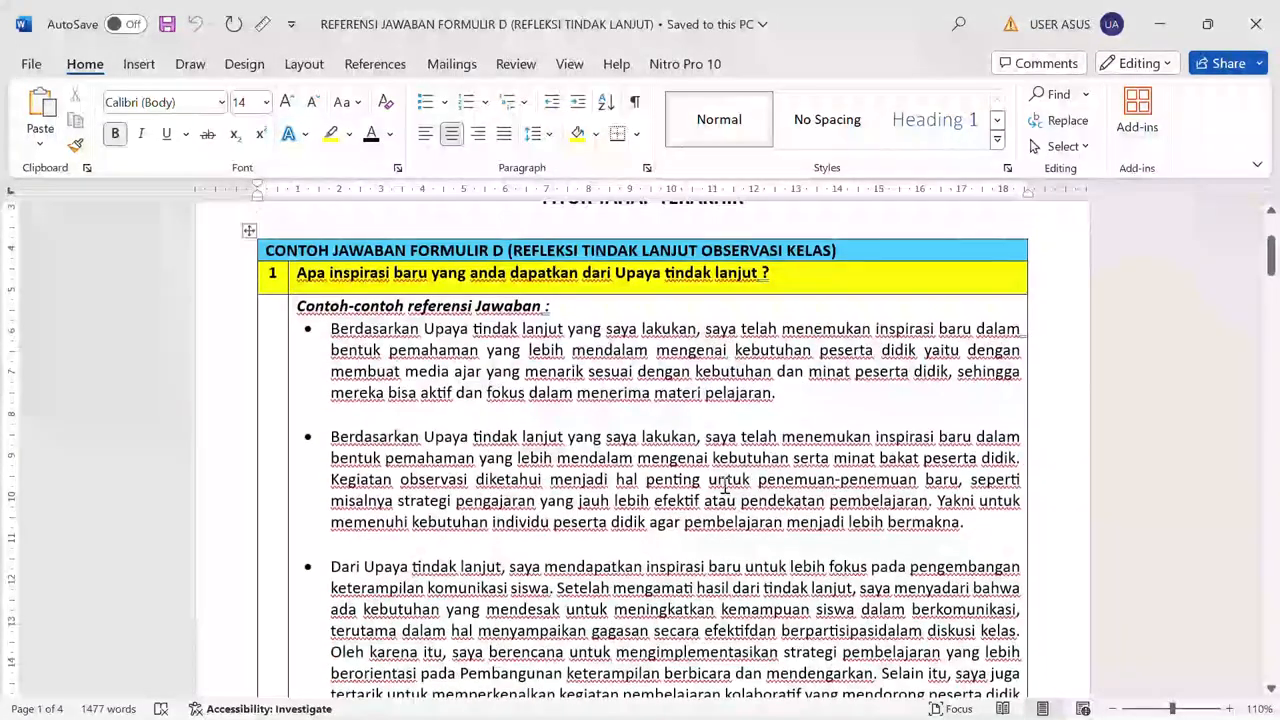
scroll(725, 487, "down", 1)
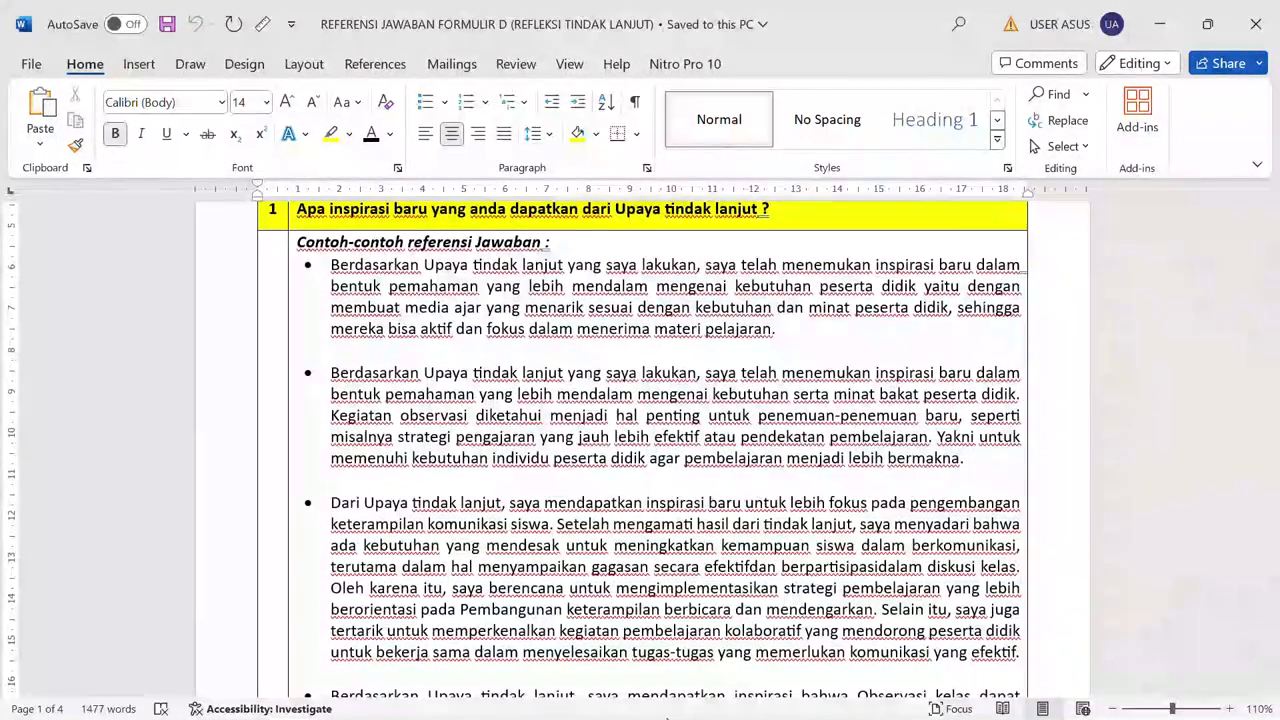
Switch back to Chrome and review the Inspirasi and Capaian questions beside the Pilihan Belajar follow-up summary.
key("super")
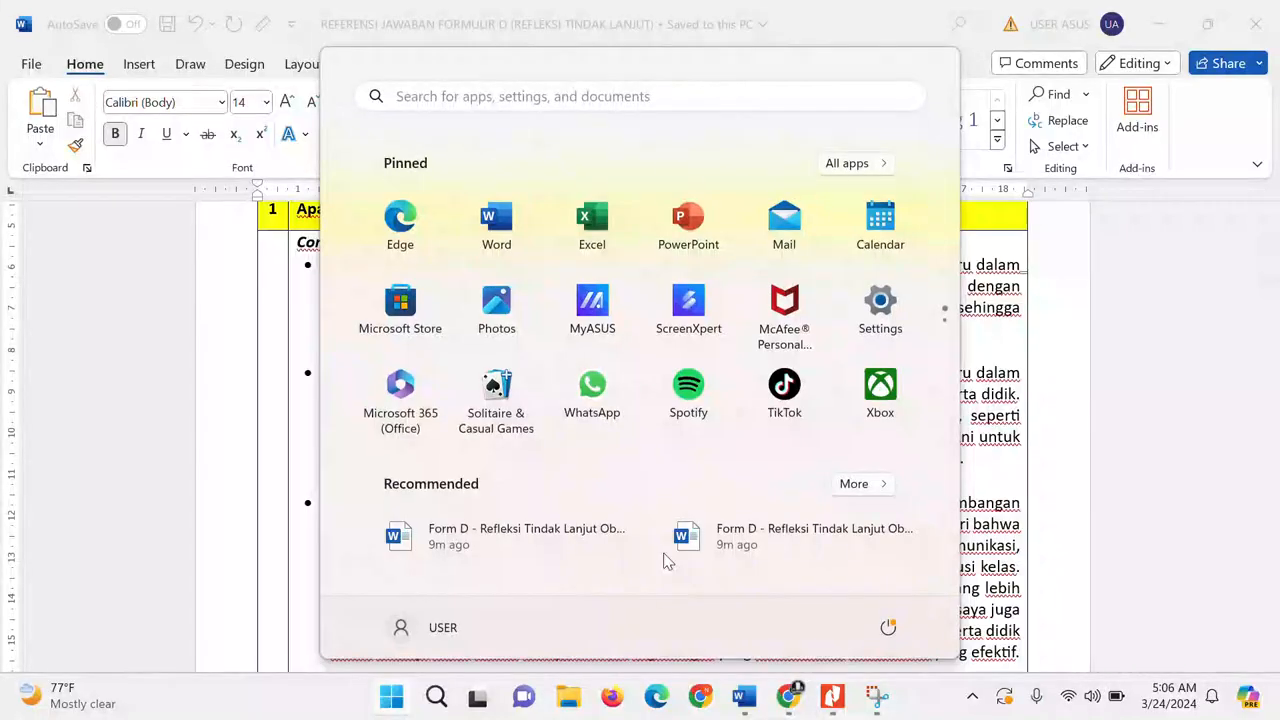
left_click(790, 700)
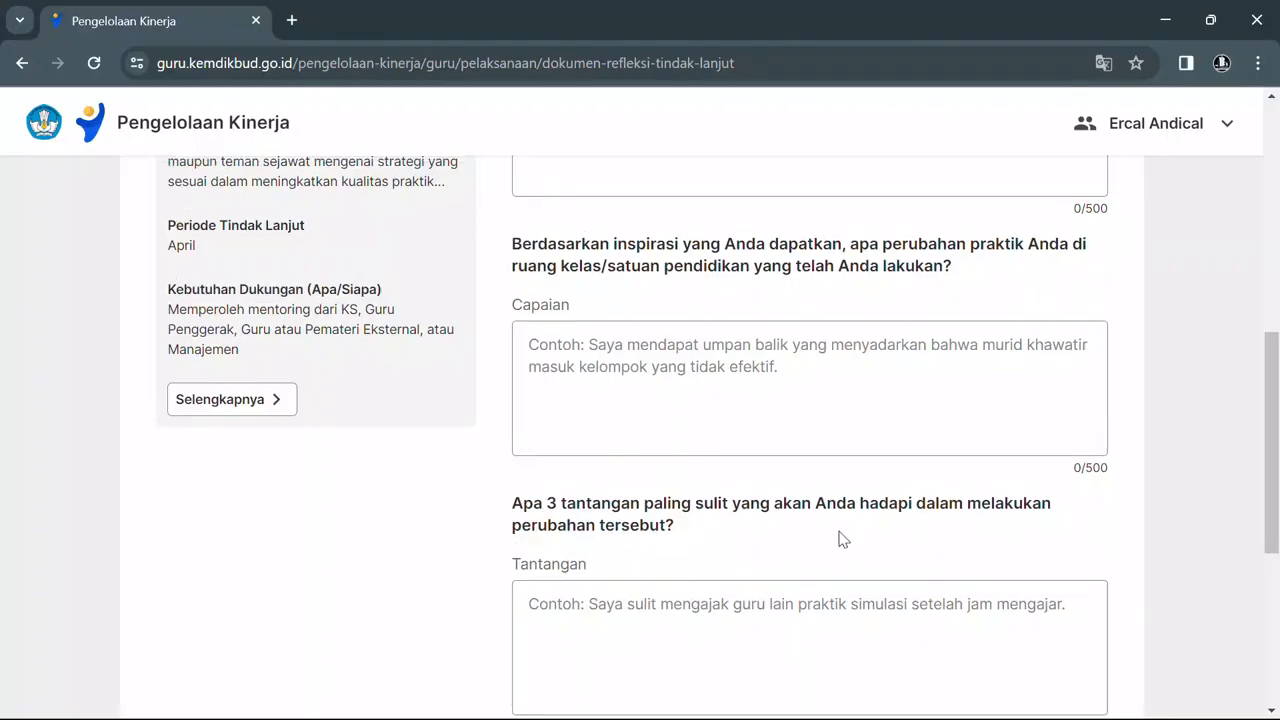
scroll(838, 535, "up", 2)
scroll(840, 531, "up", 1)
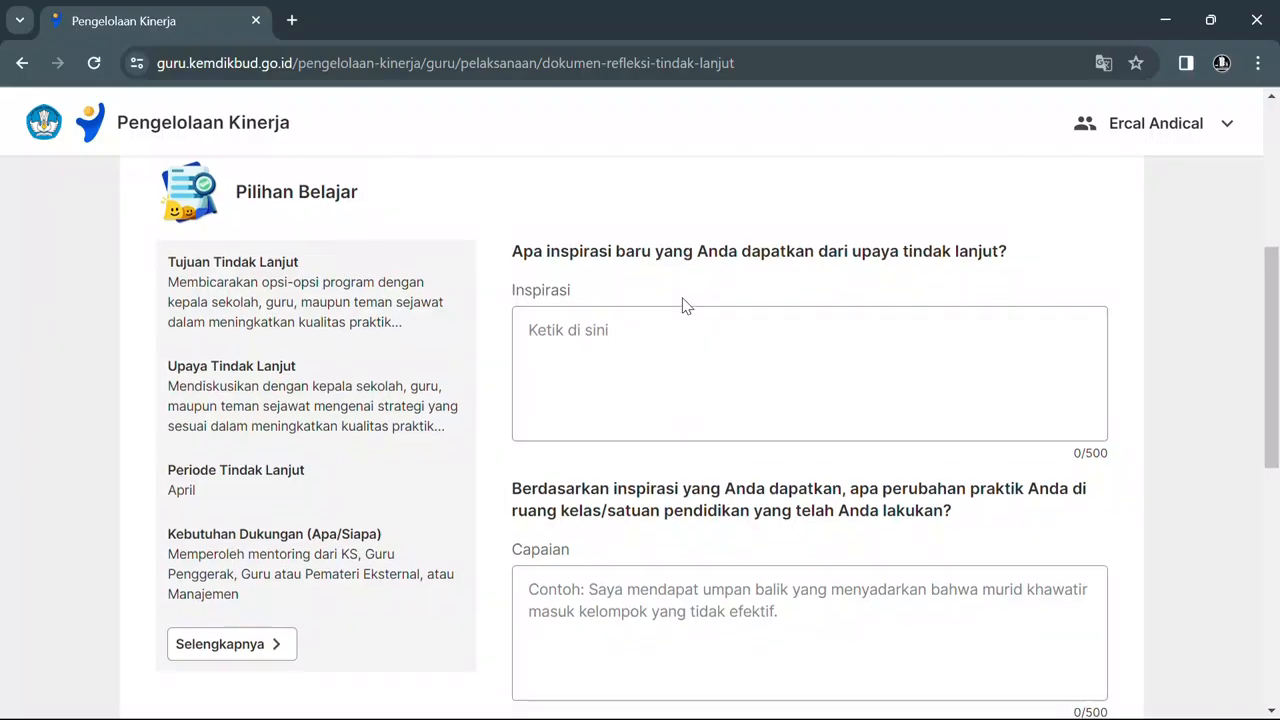
scroll(684, 302, "down", 1)
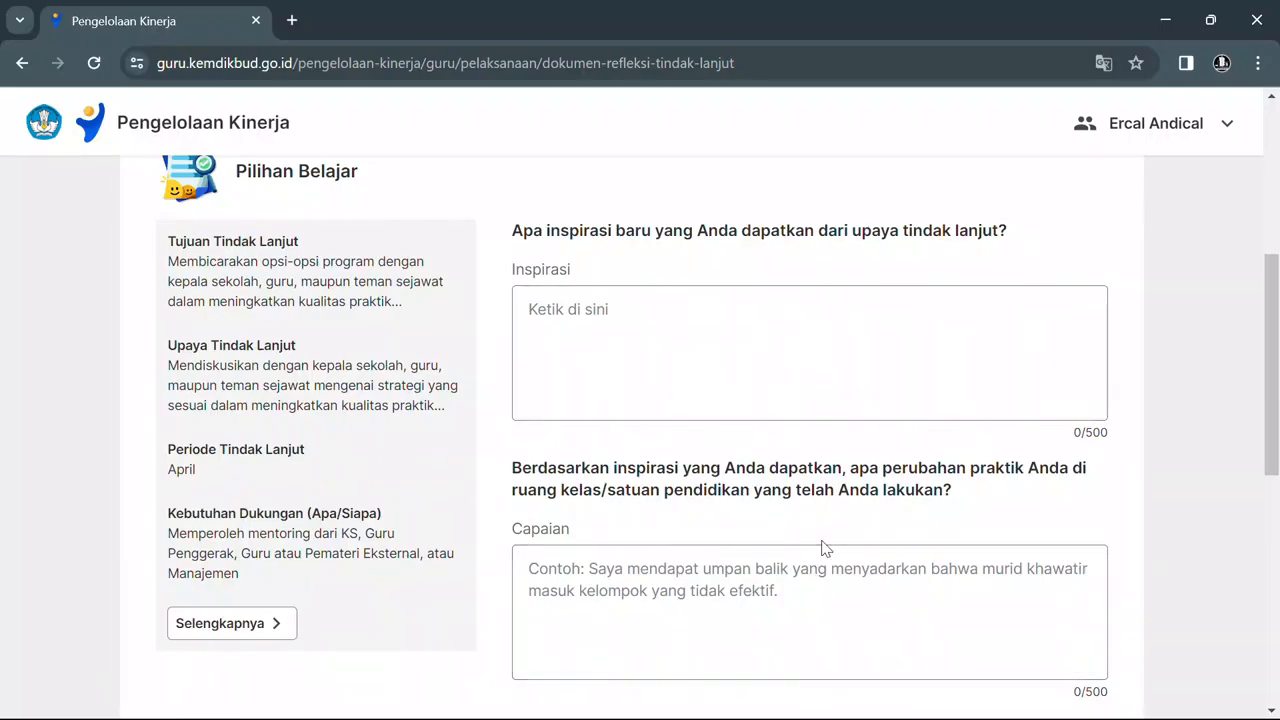
Switch to the Form D document in Word and examine its identity, Refleksi Tindak Lanjut and Catatan Kepala Sekolah tables.
key("super")
mouse_move(744, 706)
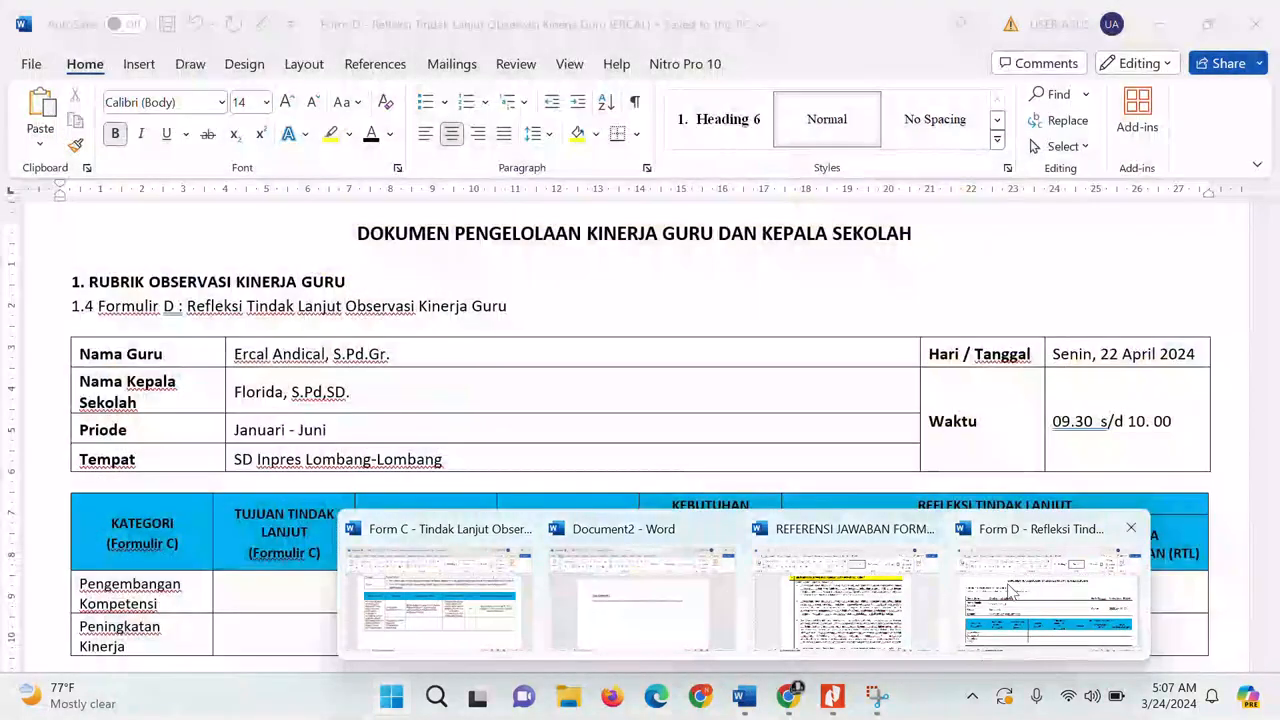
left_click(1012, 590)
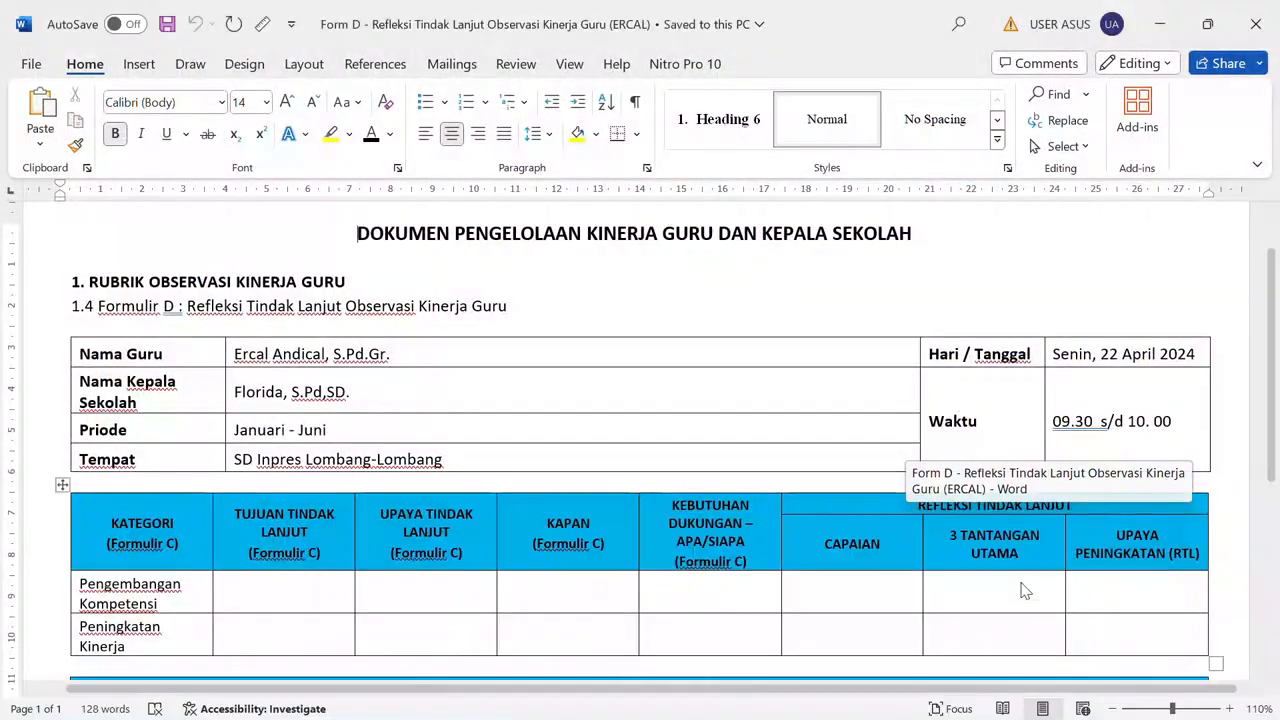
scroll(701, 467, "down", 3)
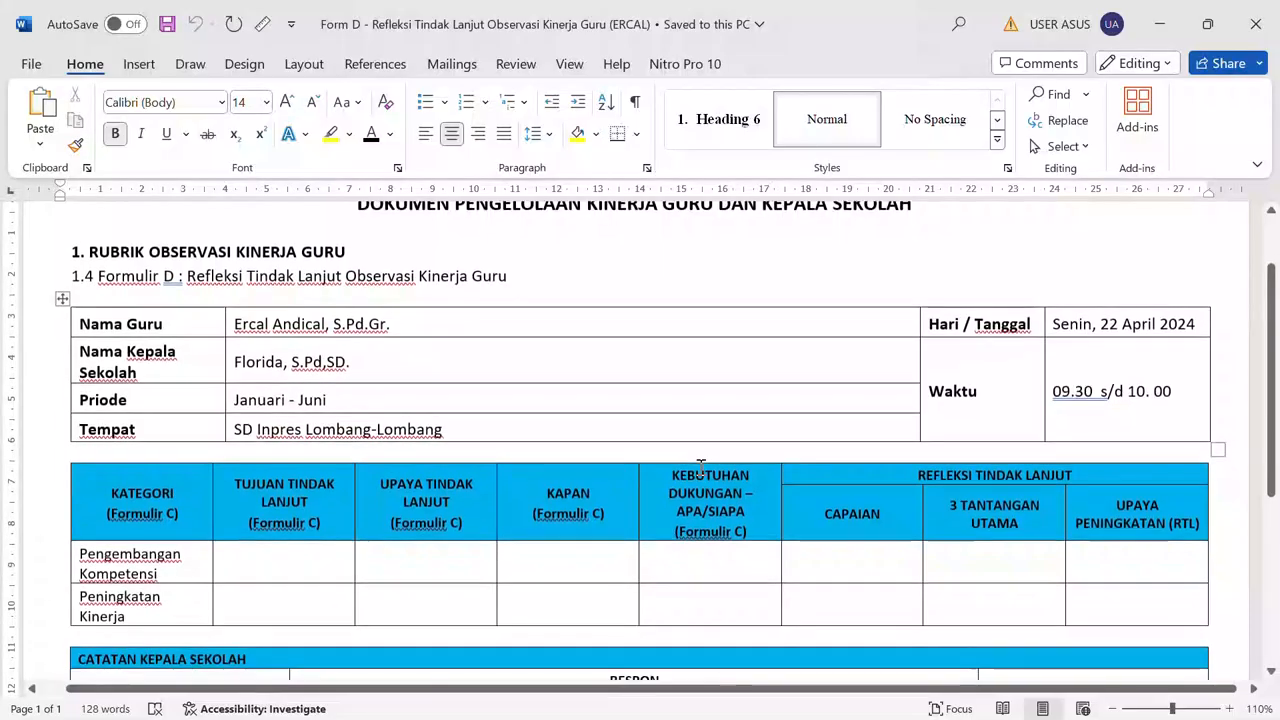
scroll(703, 467, "down", 1)
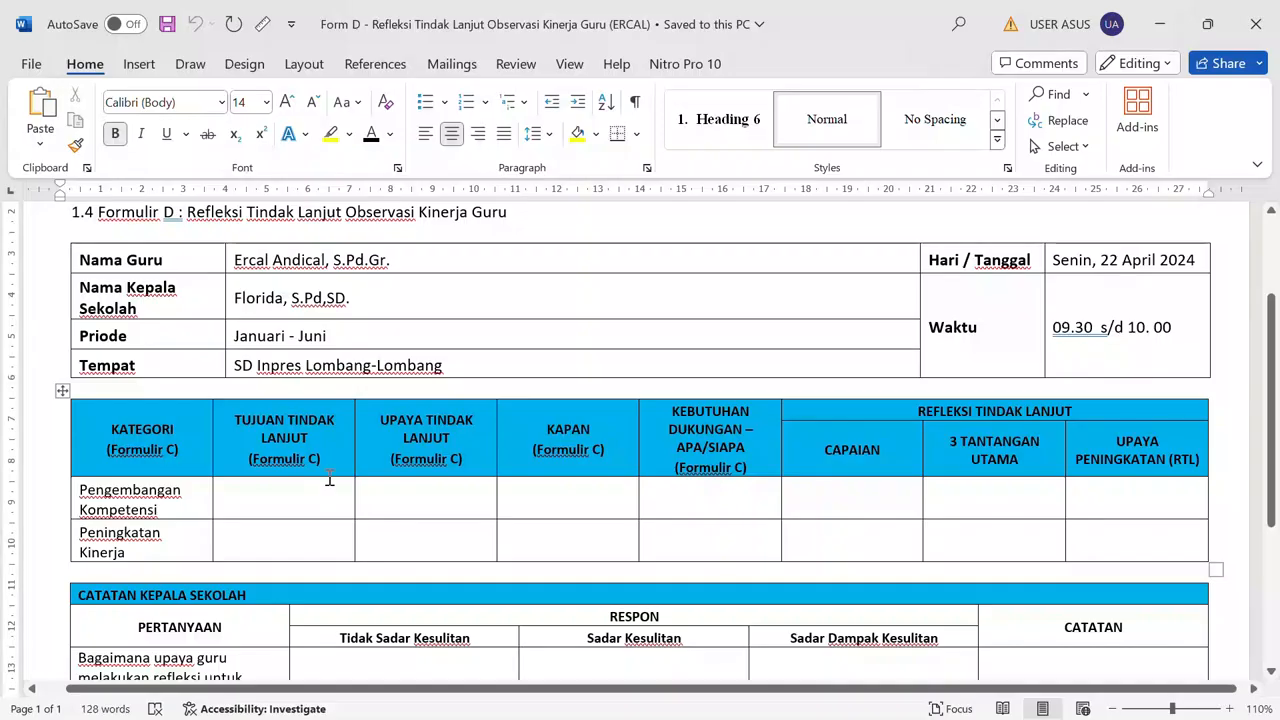
scroll(403, 323, "up", 1)
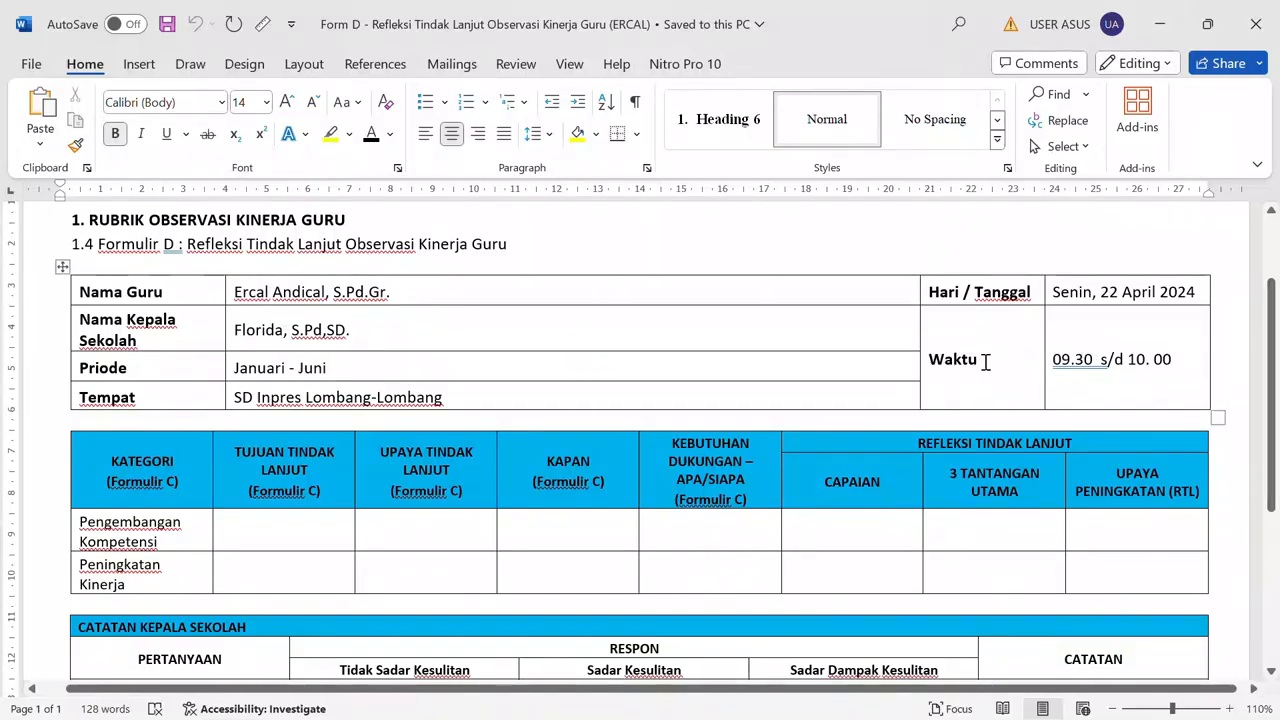
scroll(986, 360, "down", 1)
scroll(986, 362, "down", 1)
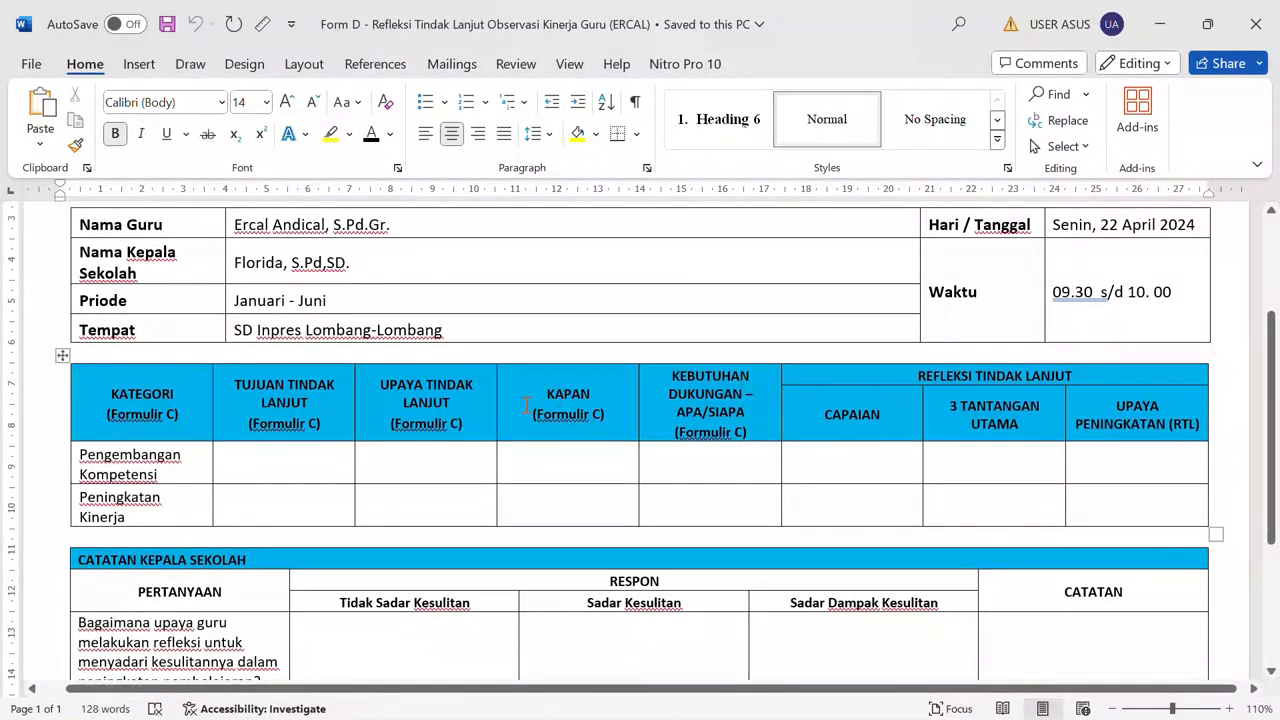
scroll(285, 422, "down", 1)
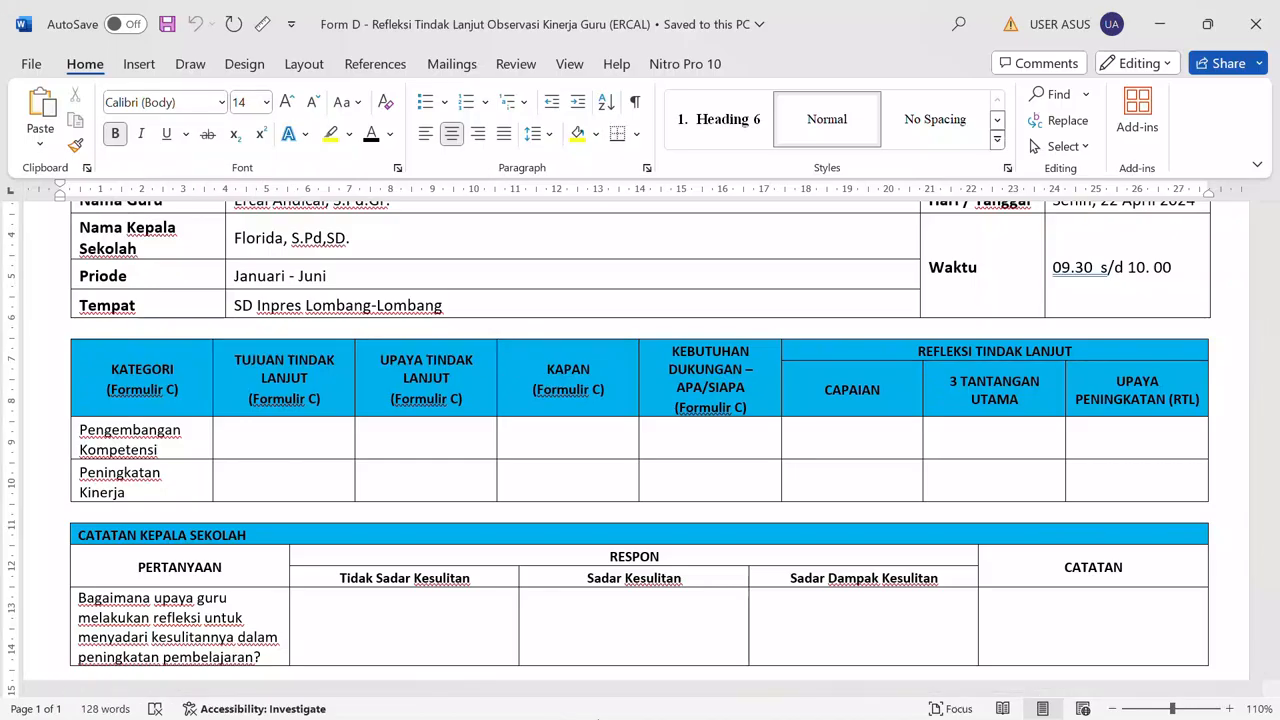
Copy the Tujuan Tindak Lanjut text from the Form C document into the Peningkatan Kinerja row of Form D.
key("super")
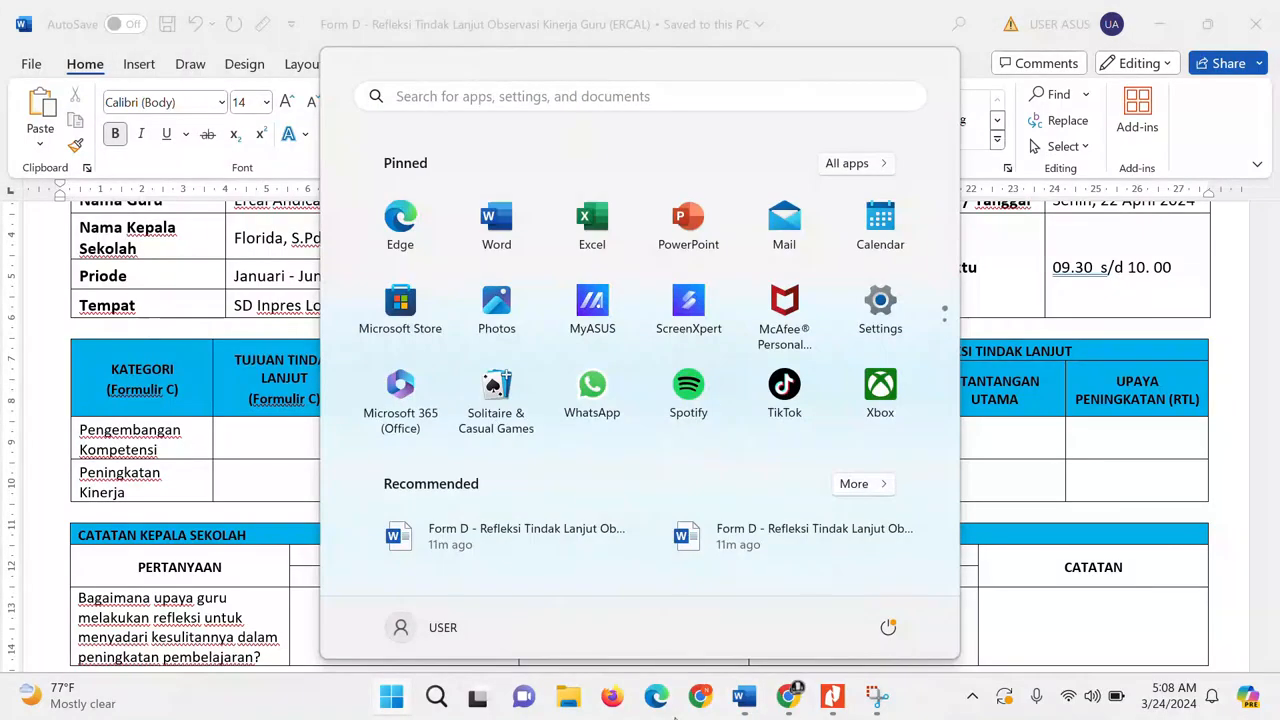
mouse_move(744, 698)
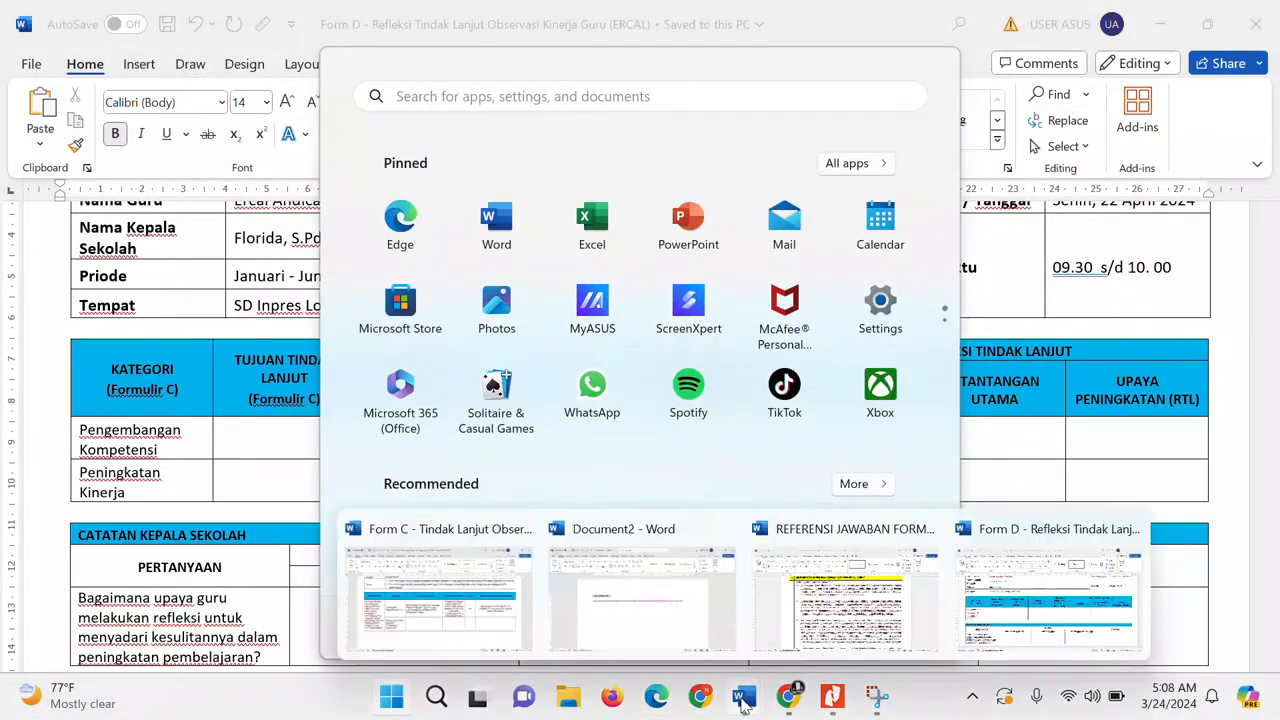
left_click(505, 630)
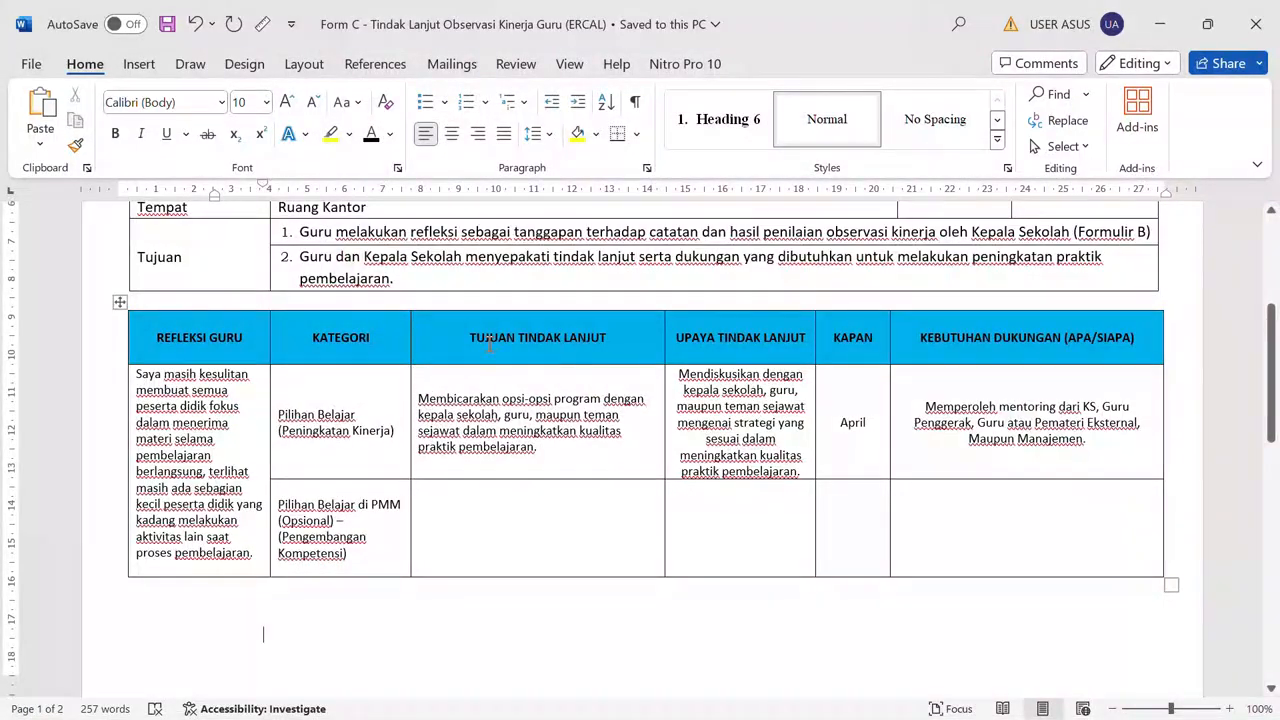
left_click_drag(422, 400, 538, 450)
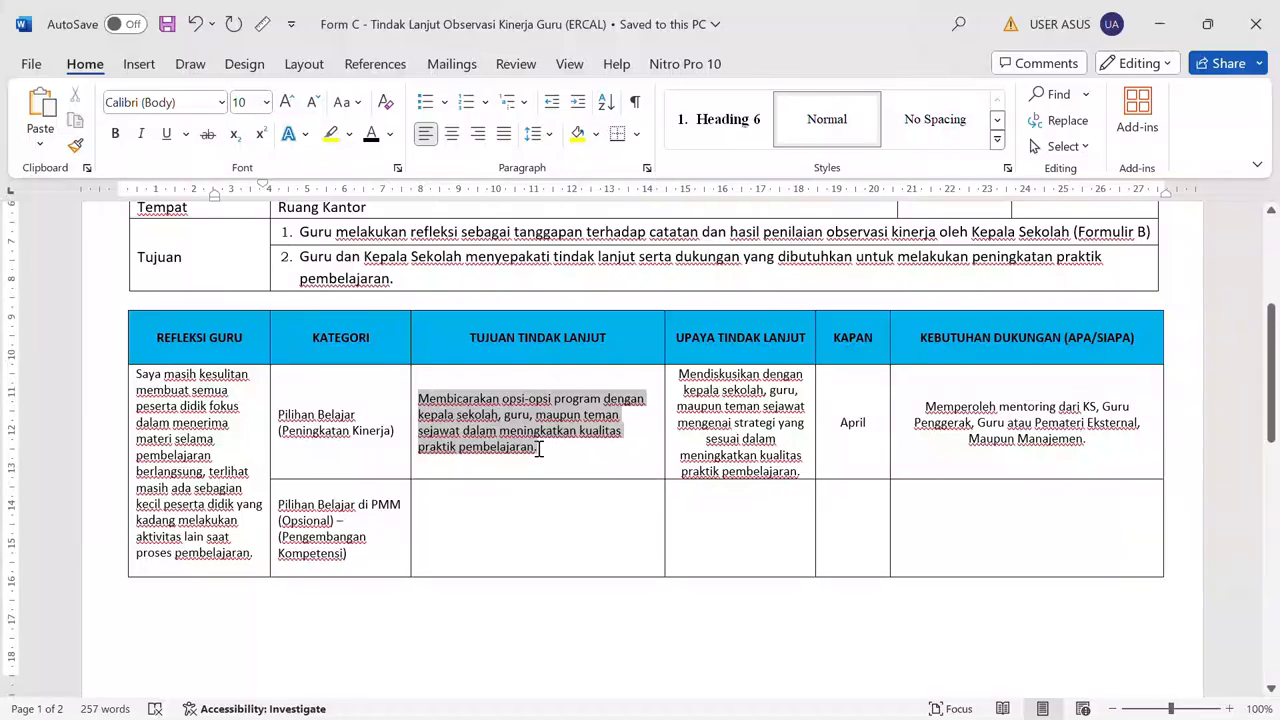
key("ctrl+c")
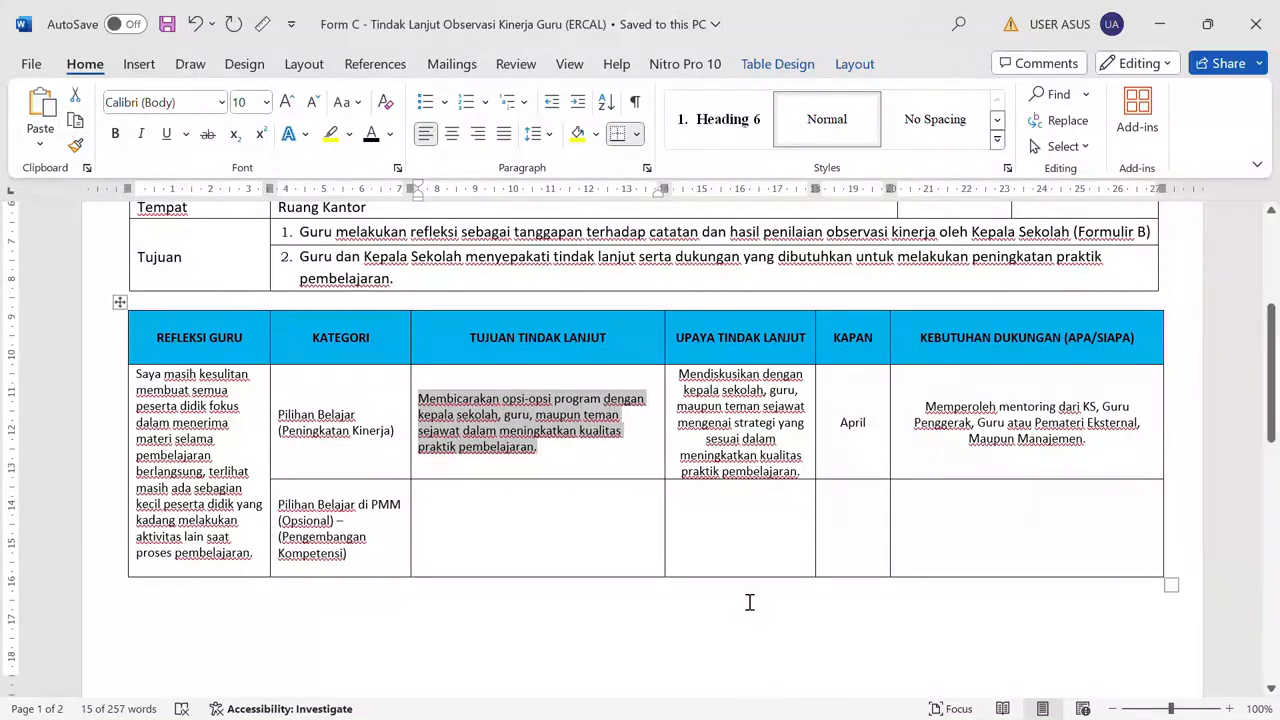
key("super")
mouse_move(745, 706)
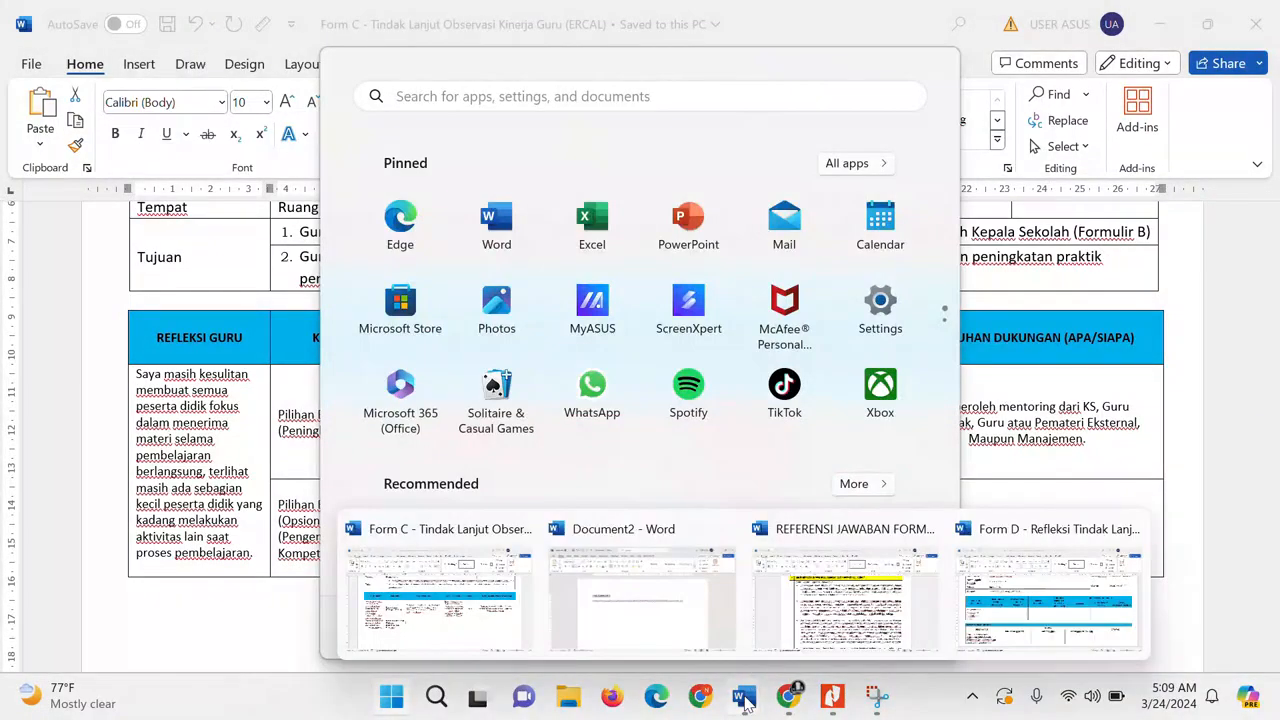
left_click(983, 614)
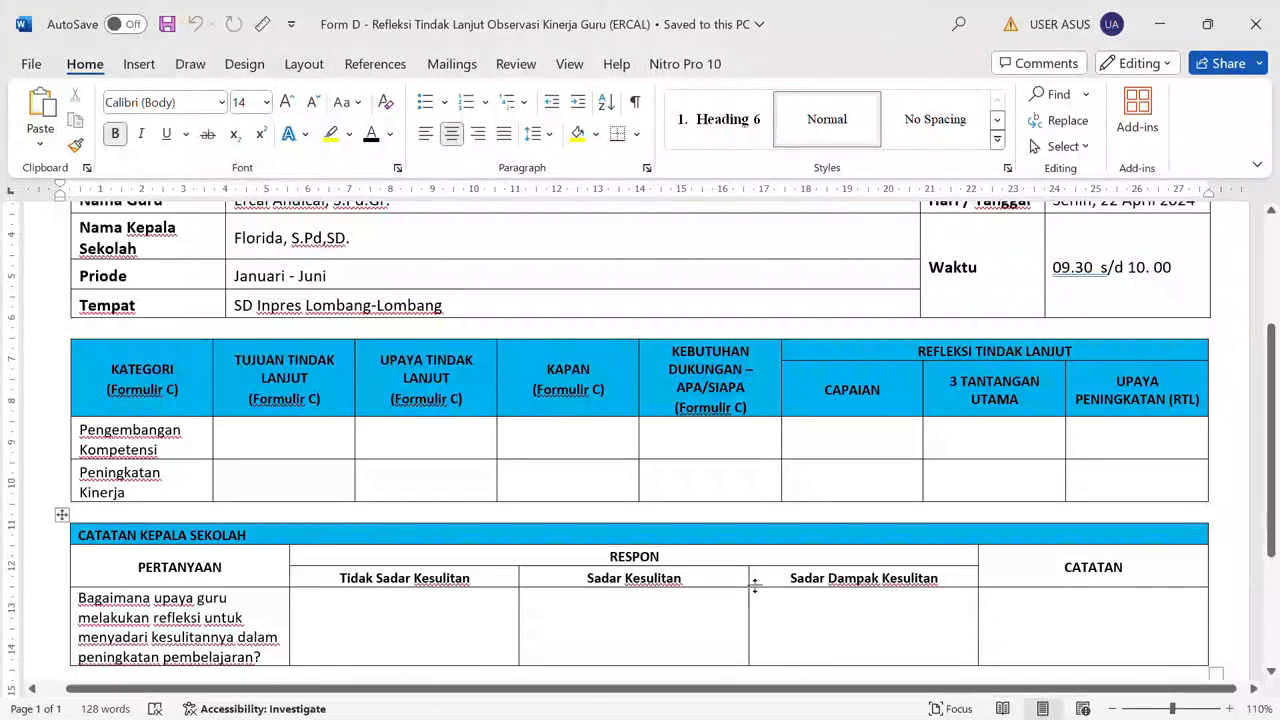
left_click(297, 435)
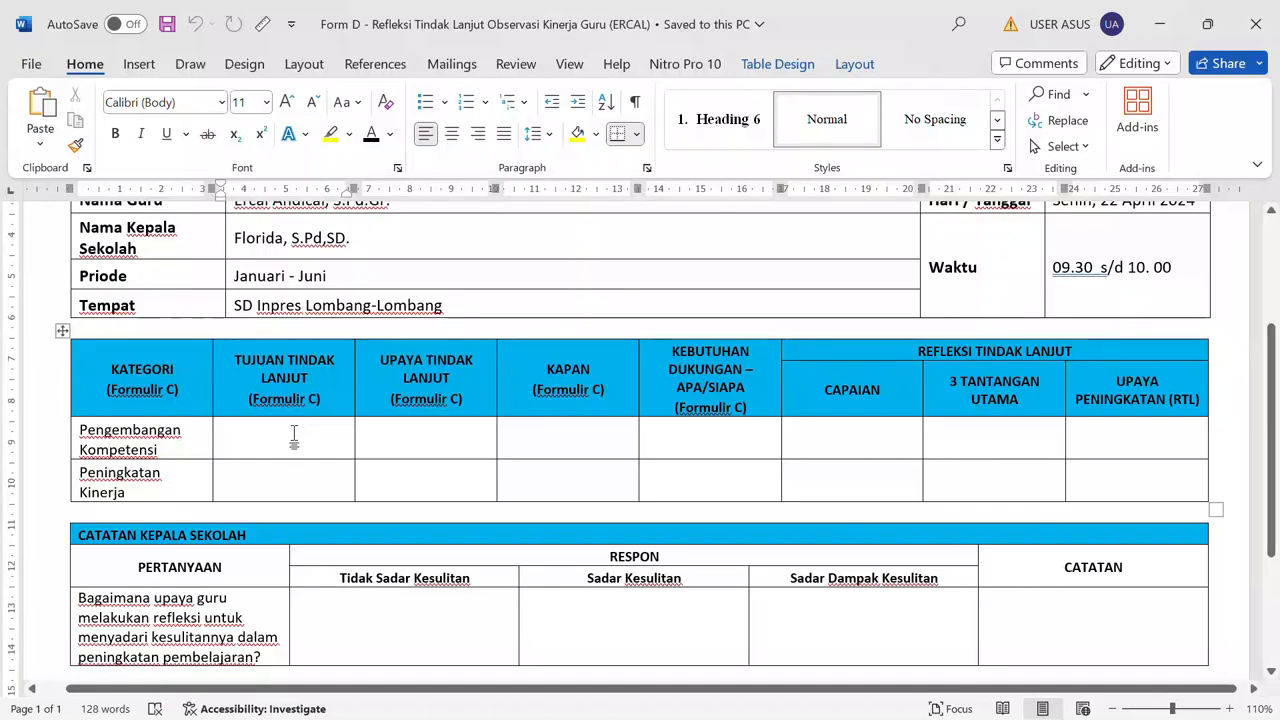
left_click(293, 476)
key("ctrl+v")
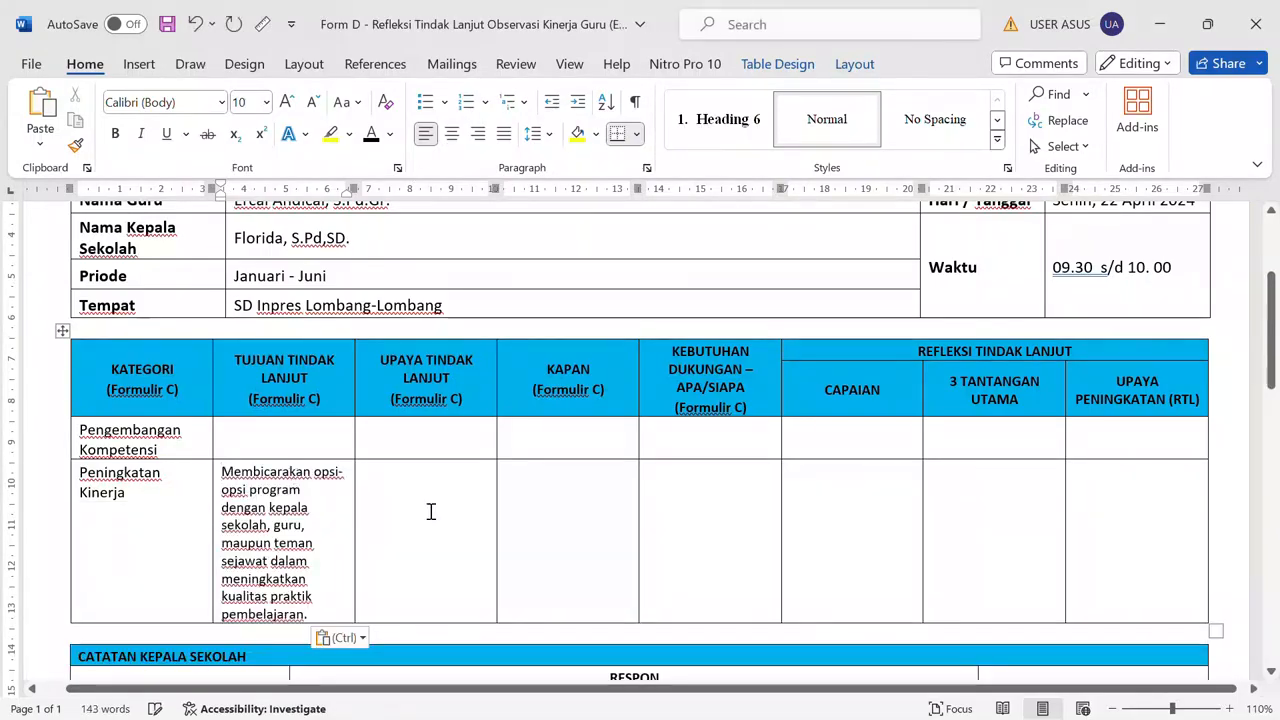
Copy the Upaya Tindak Lanjut text from the Form C document into the Peningkatan Kinerja row of Form D.
scroll(430, 511, "down", 1)
left_click(412, 426)
key("super")
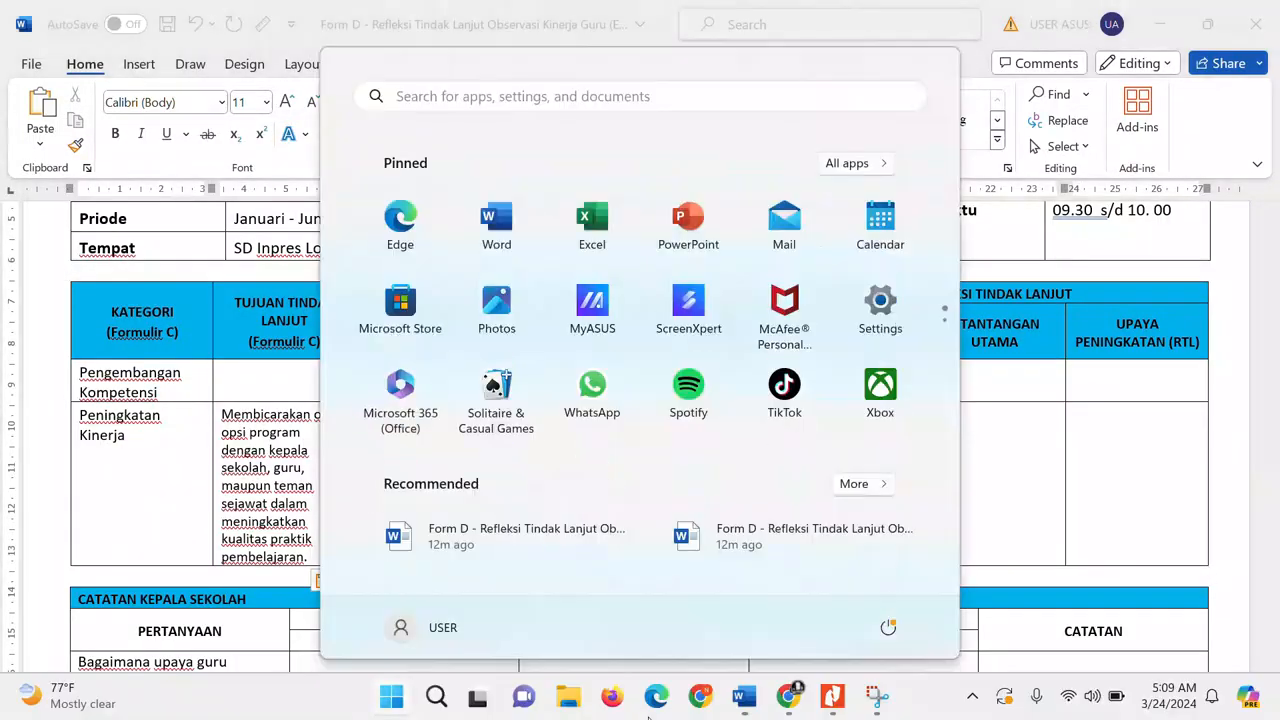
mouse_move(745, 705)
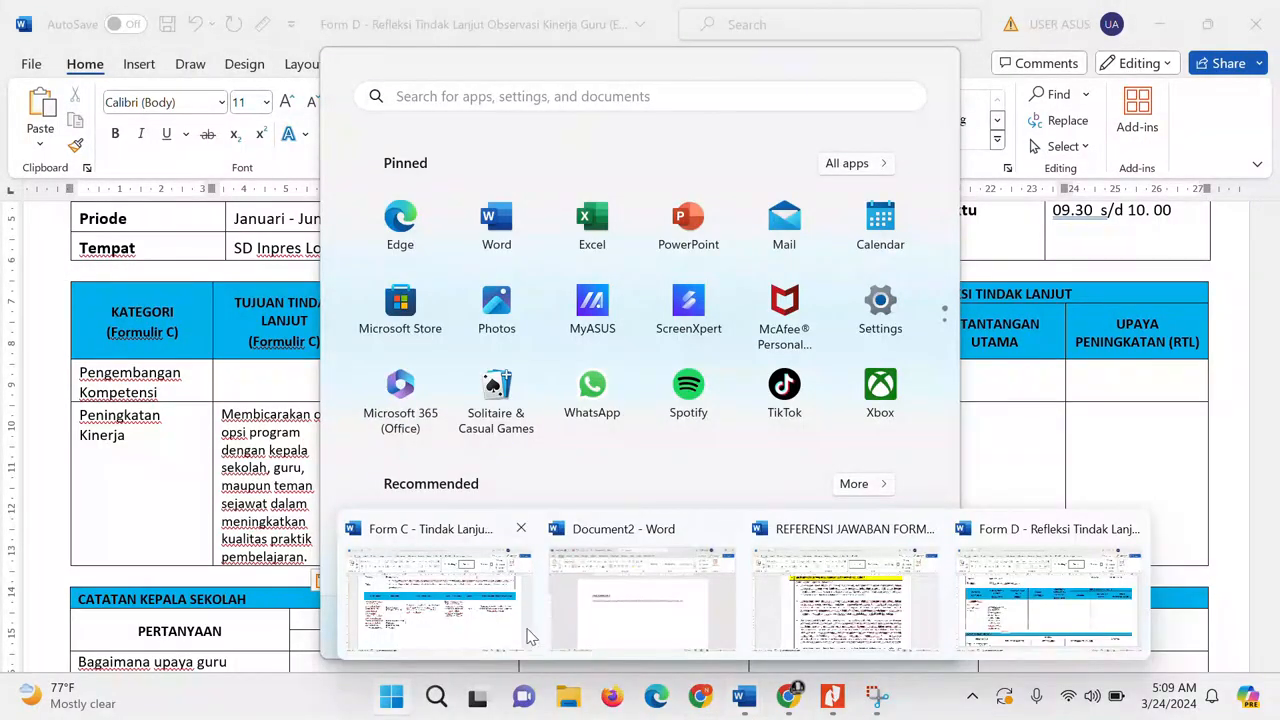
left_click(478, 622)
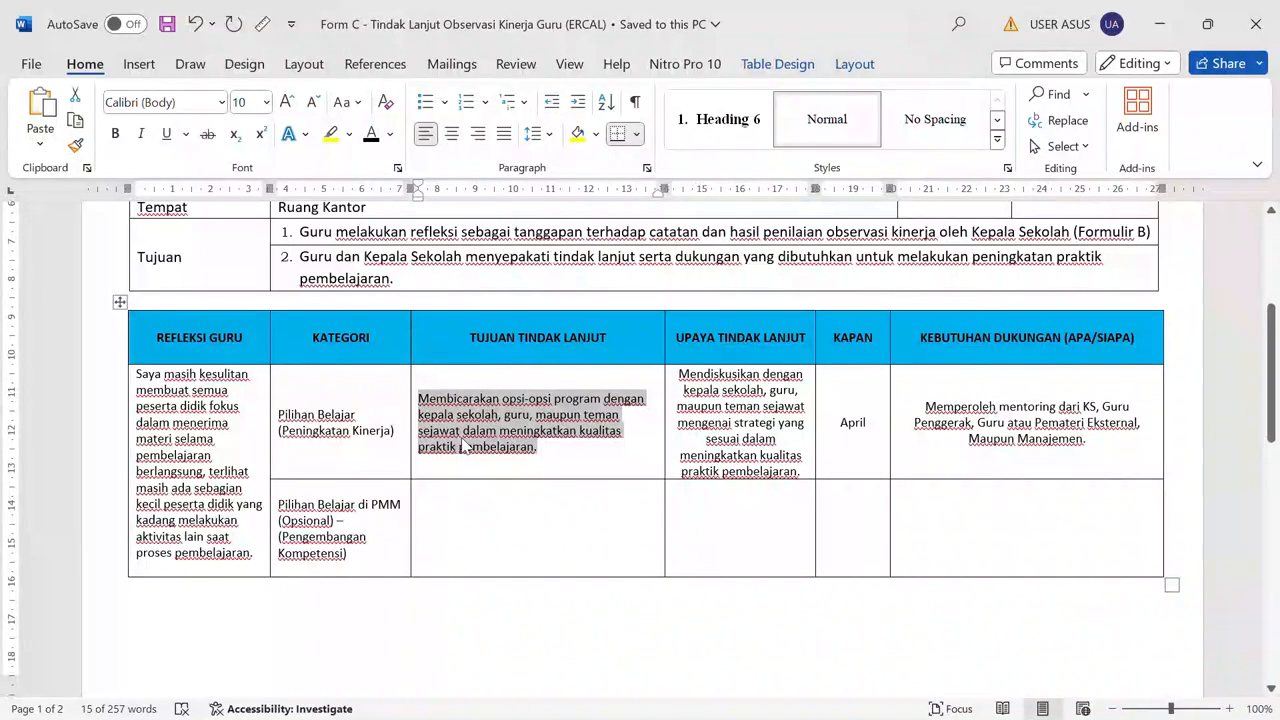
left_click_drag(681, 380, 803, 477)
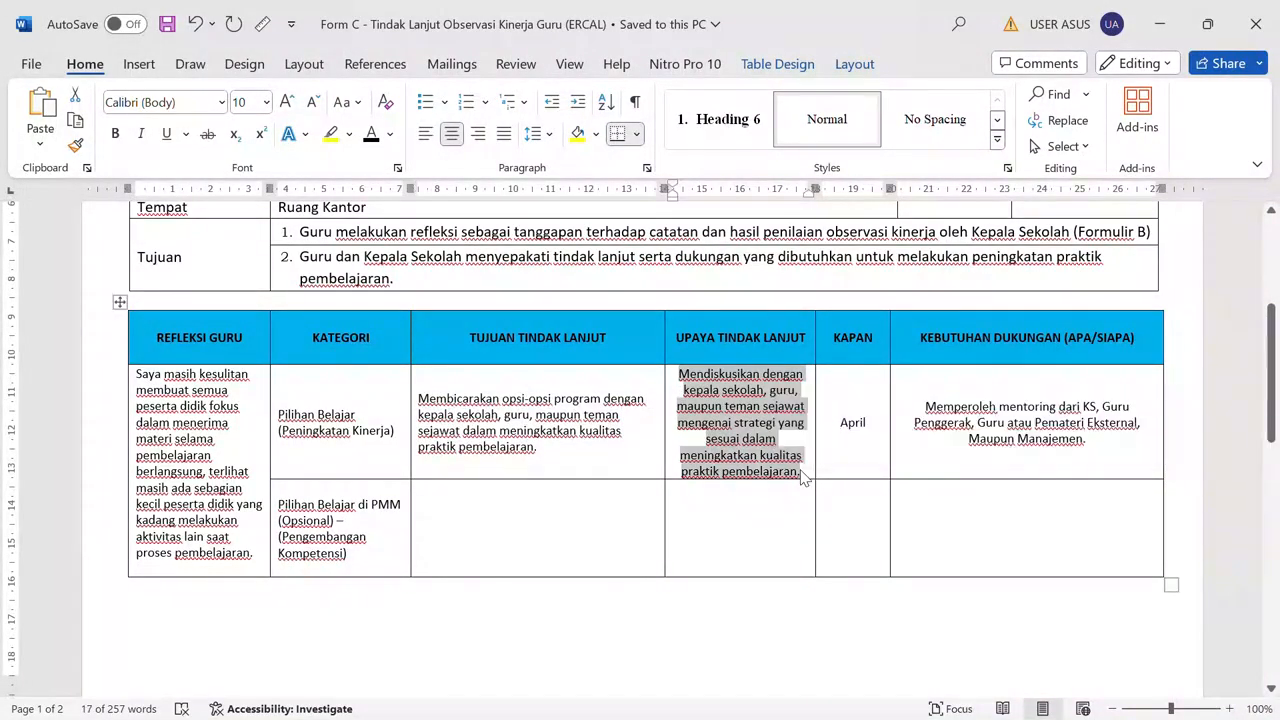
key("super")
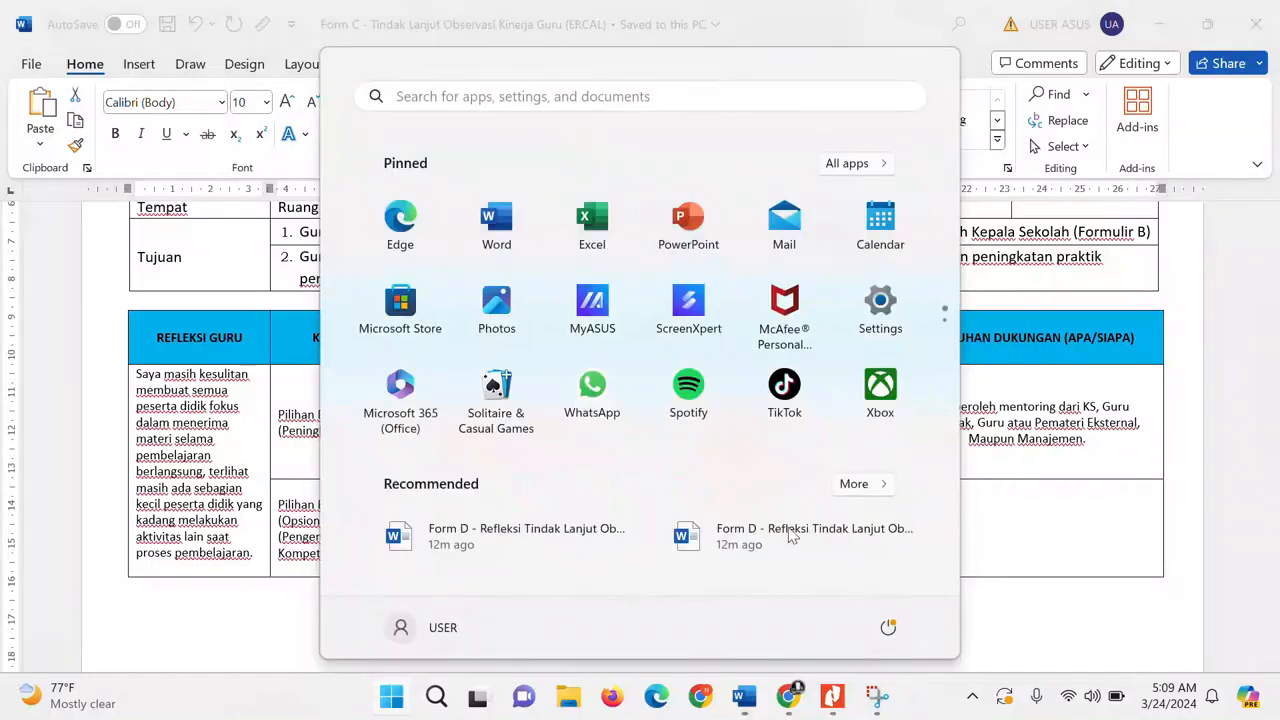
mouse_move(746, 710)
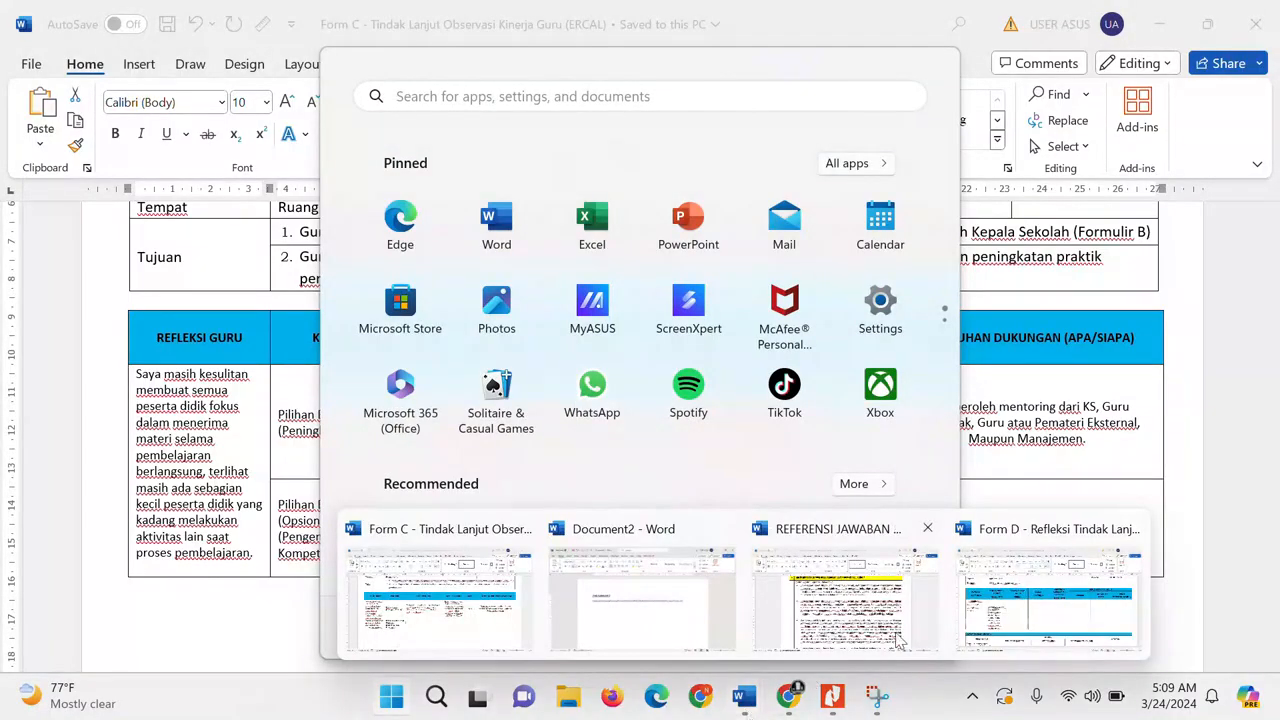
left_click(1000, 607)
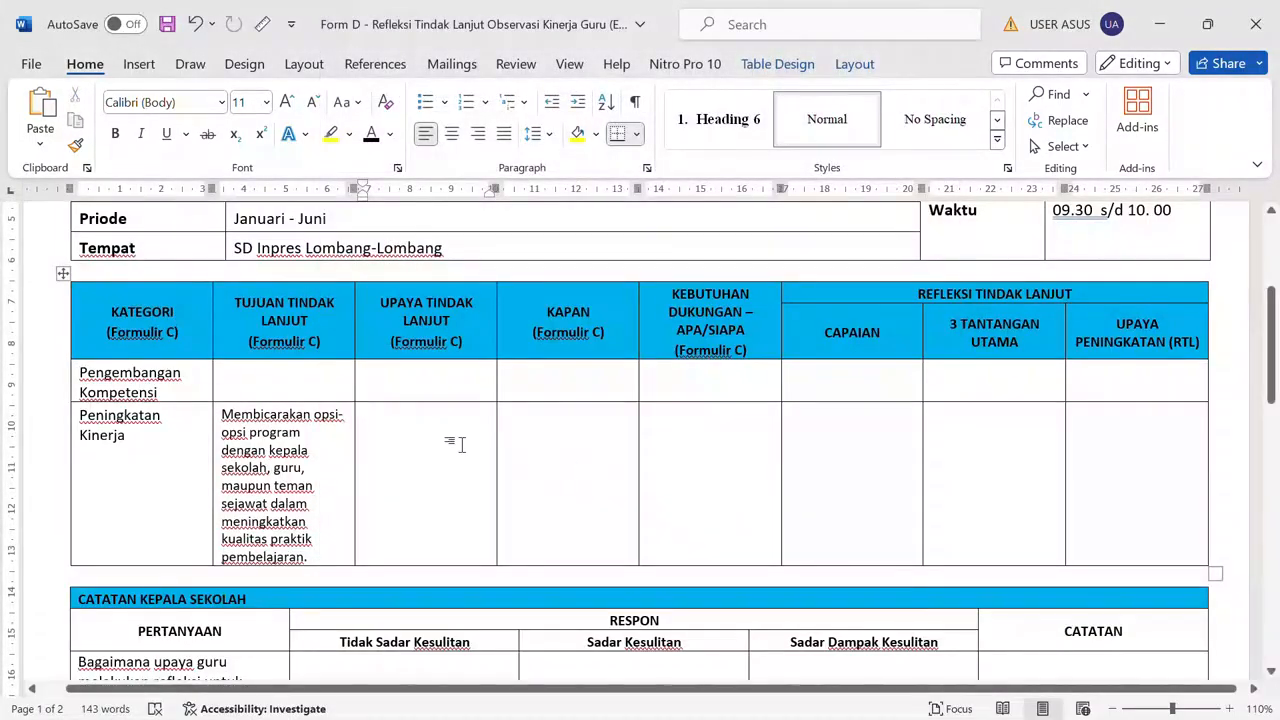
left_click(439, 440)
key("ctrl+v")
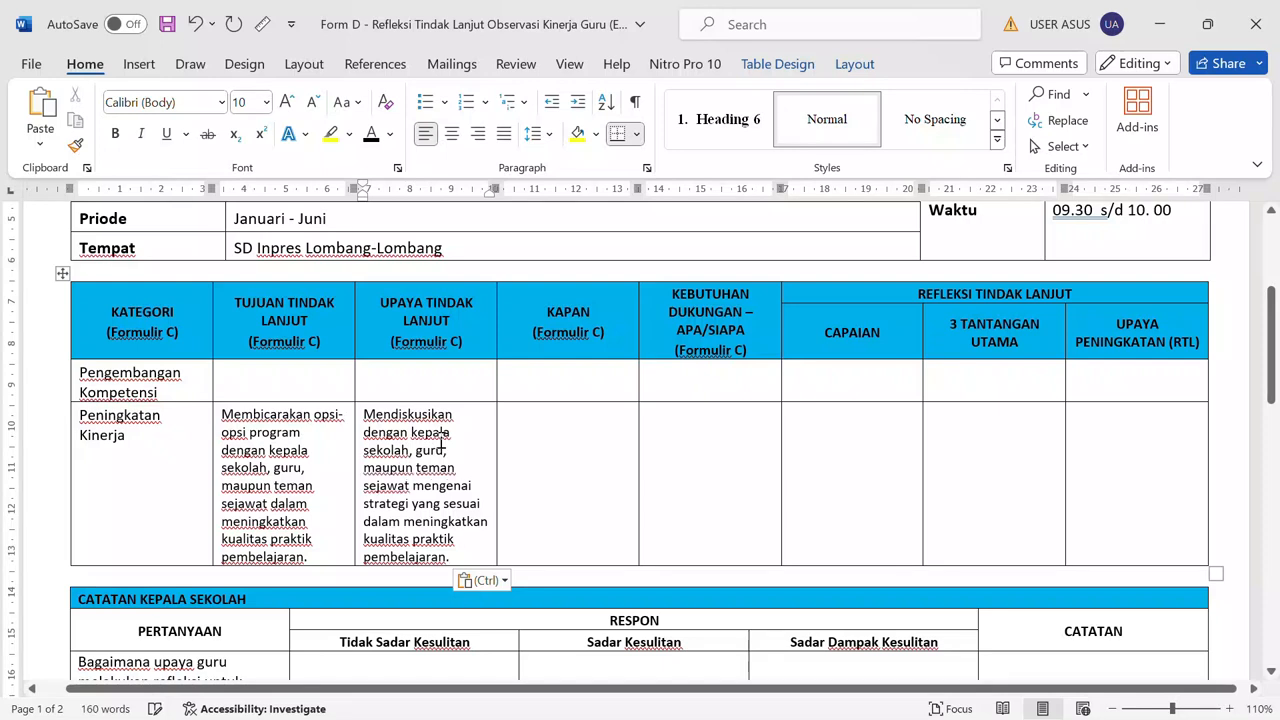
In Form D's Peningkatan Kinerja row, enter April under Kapan and copy the Kebutuhan Dukungan text over from the Form C document.
left_click(586, 423)
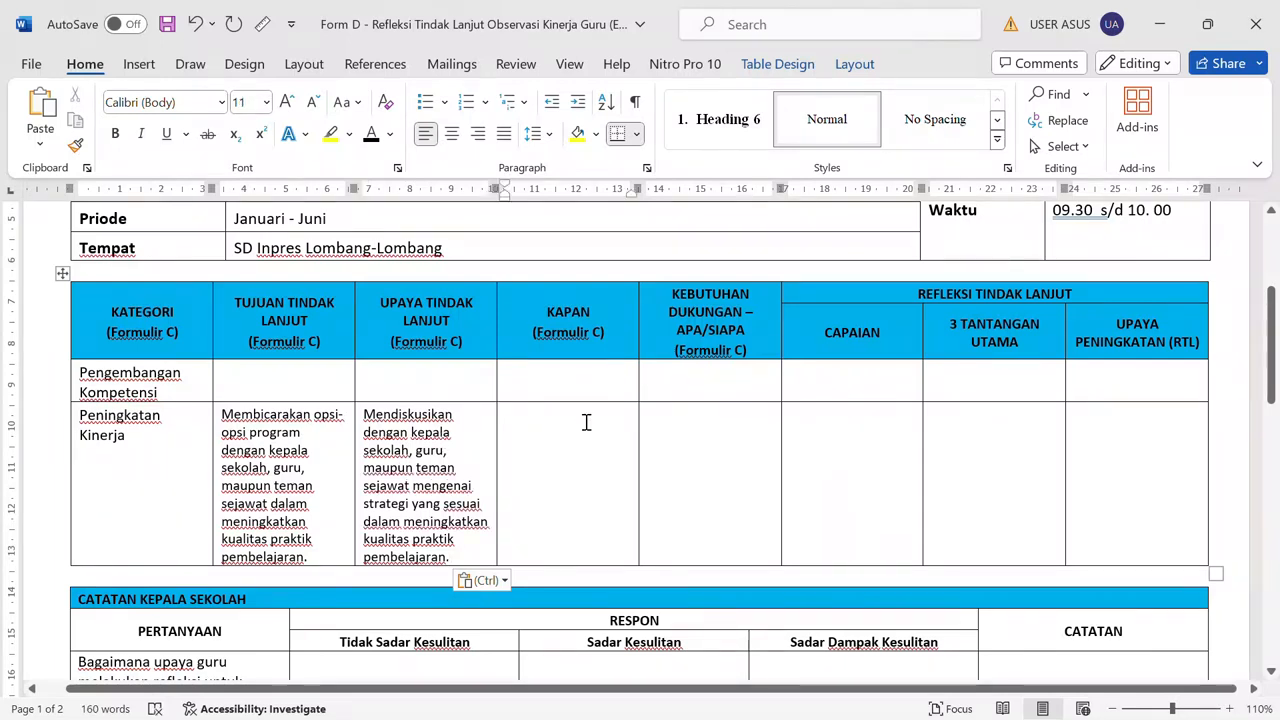
type("April")
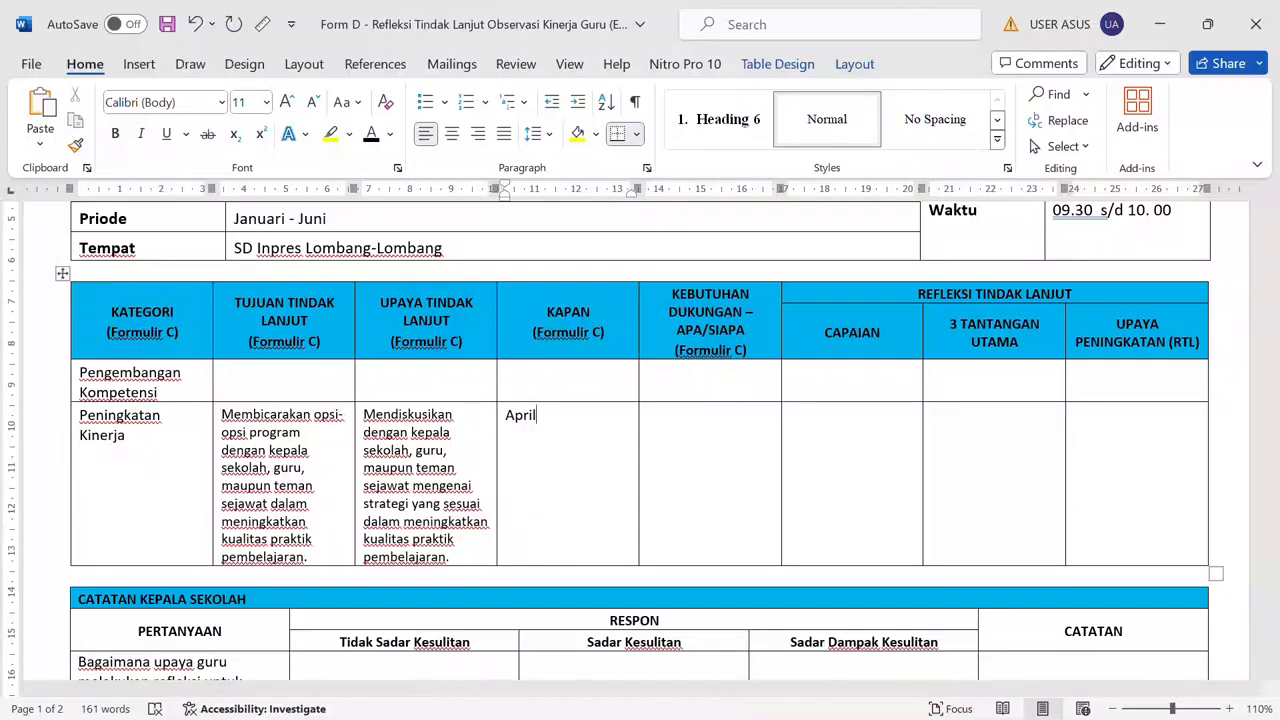
left_click(699, 424)
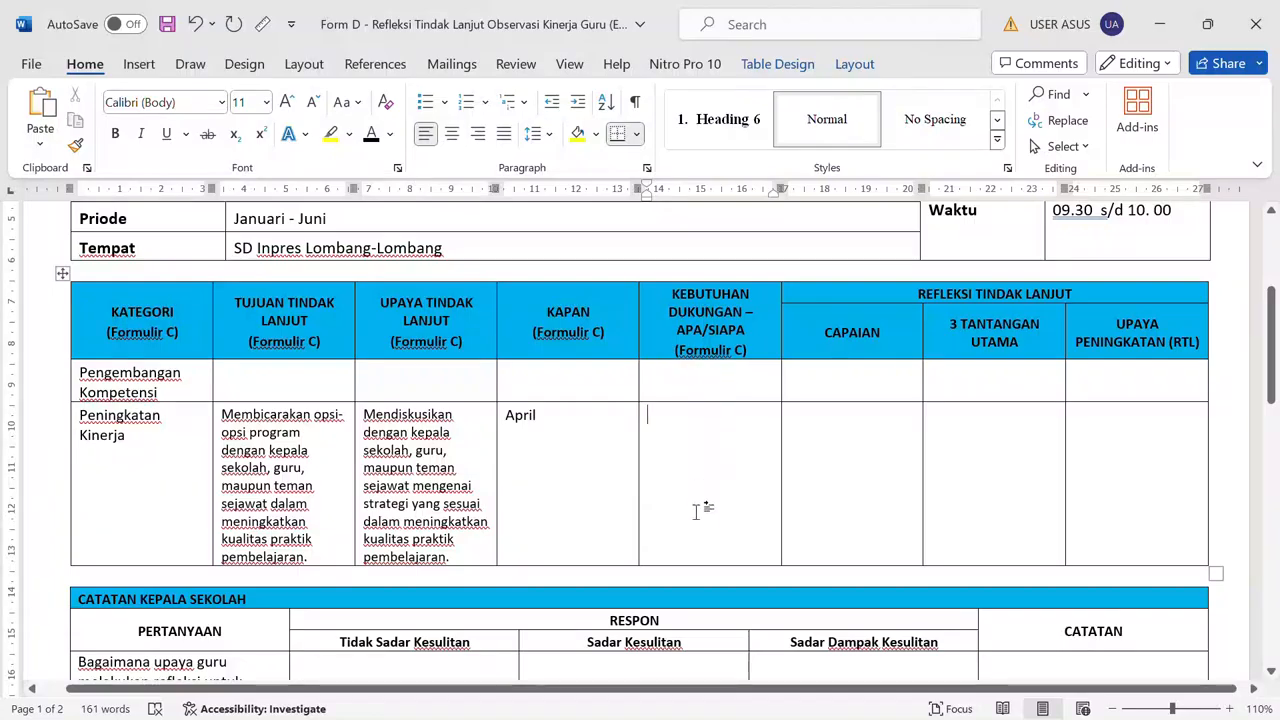
key("super")
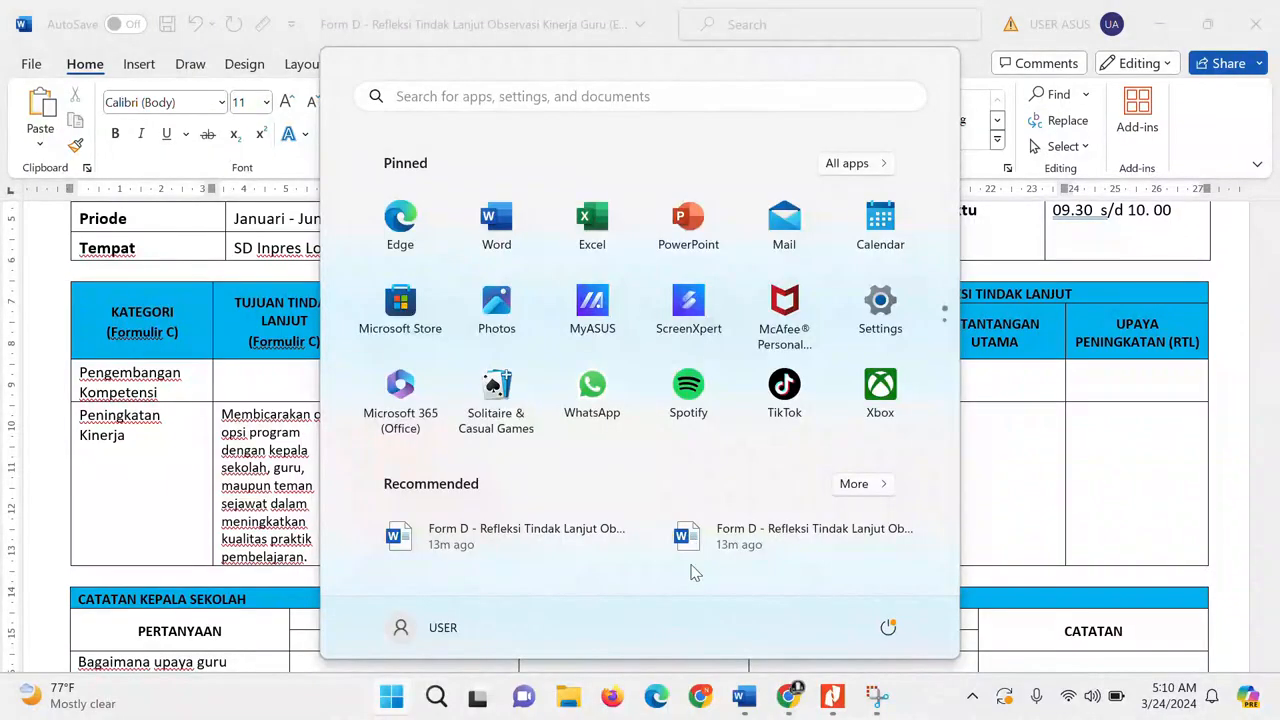
mouse_move(746, 700)
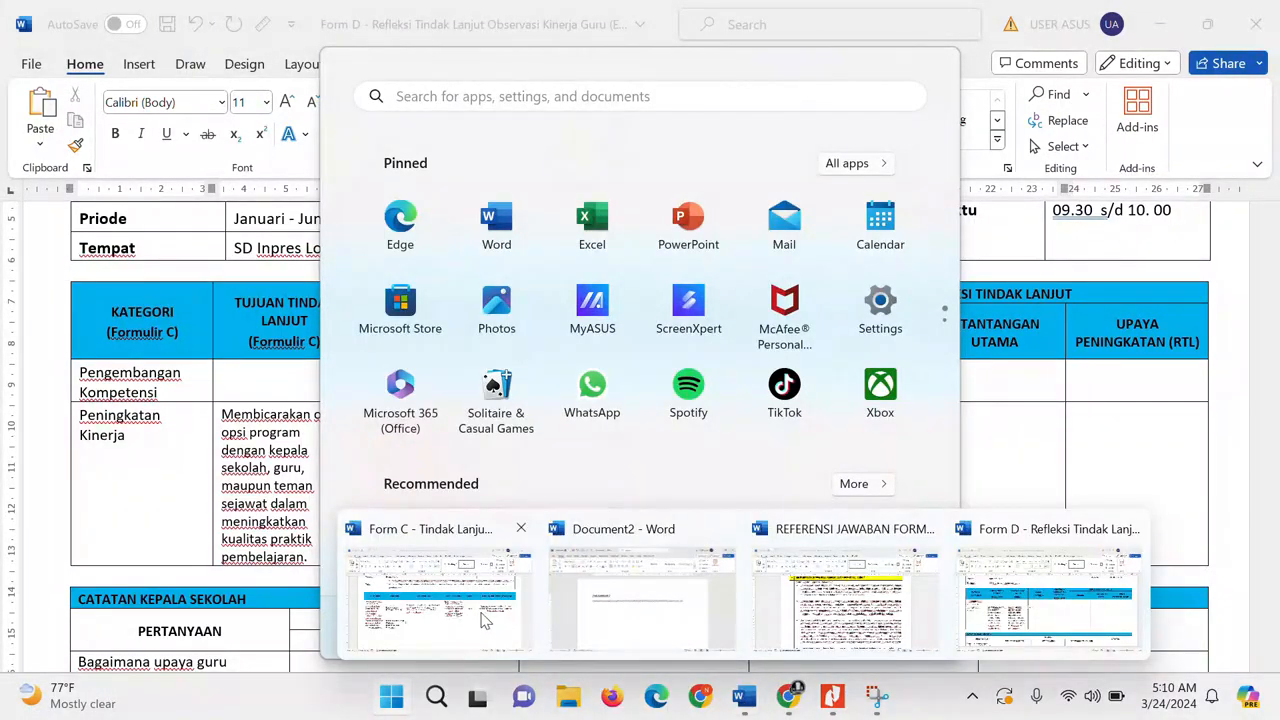
left_click(481, 620)
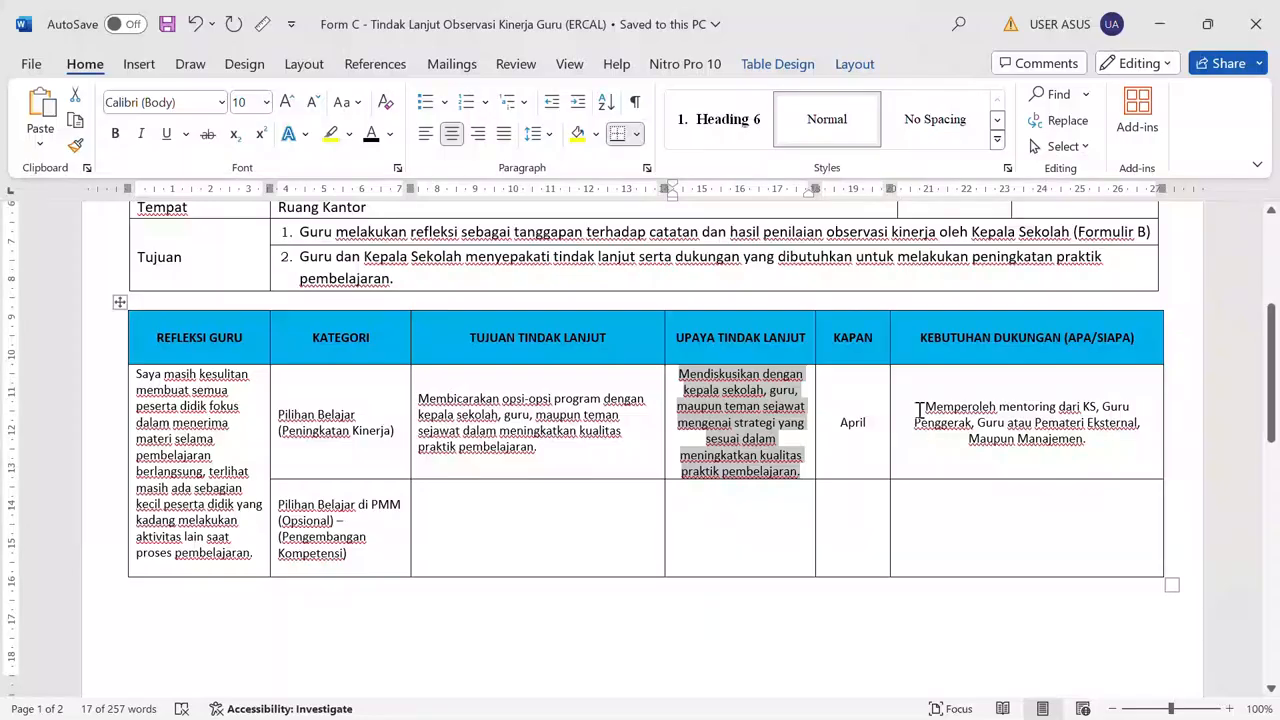
left_click_drag(919, 410, 1083, 444)
key("ctrl+c")
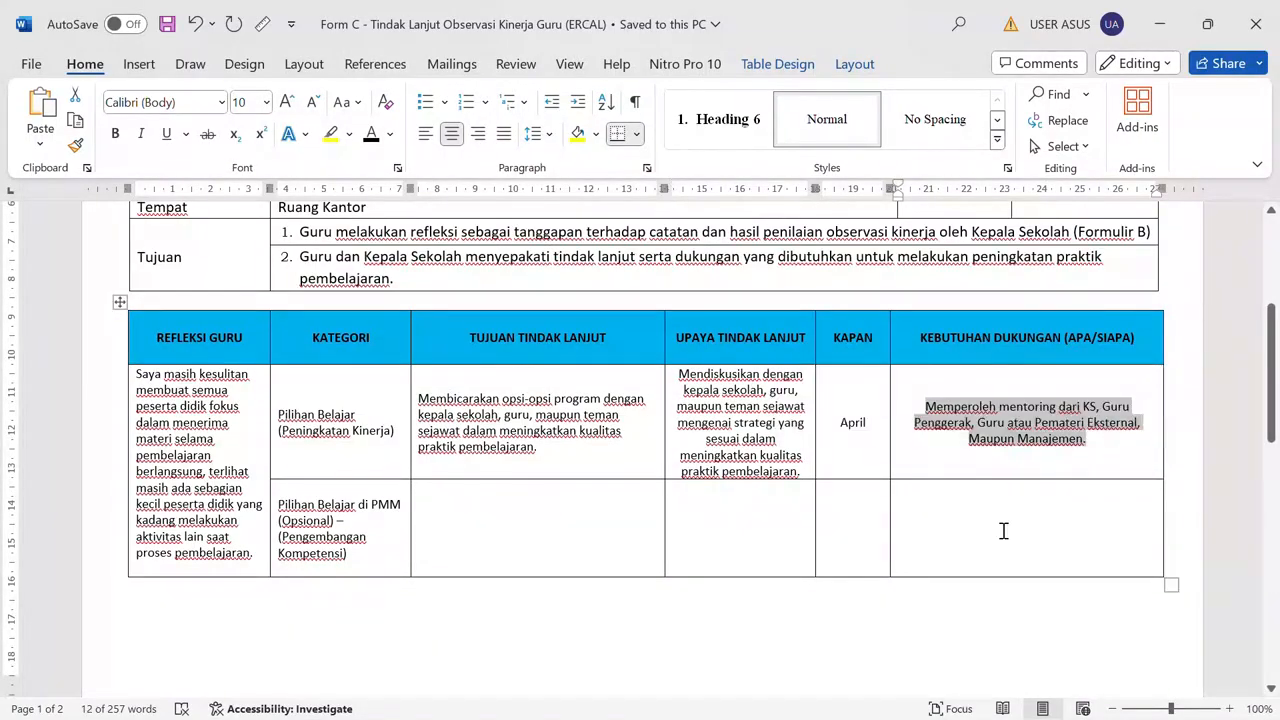
key("super")
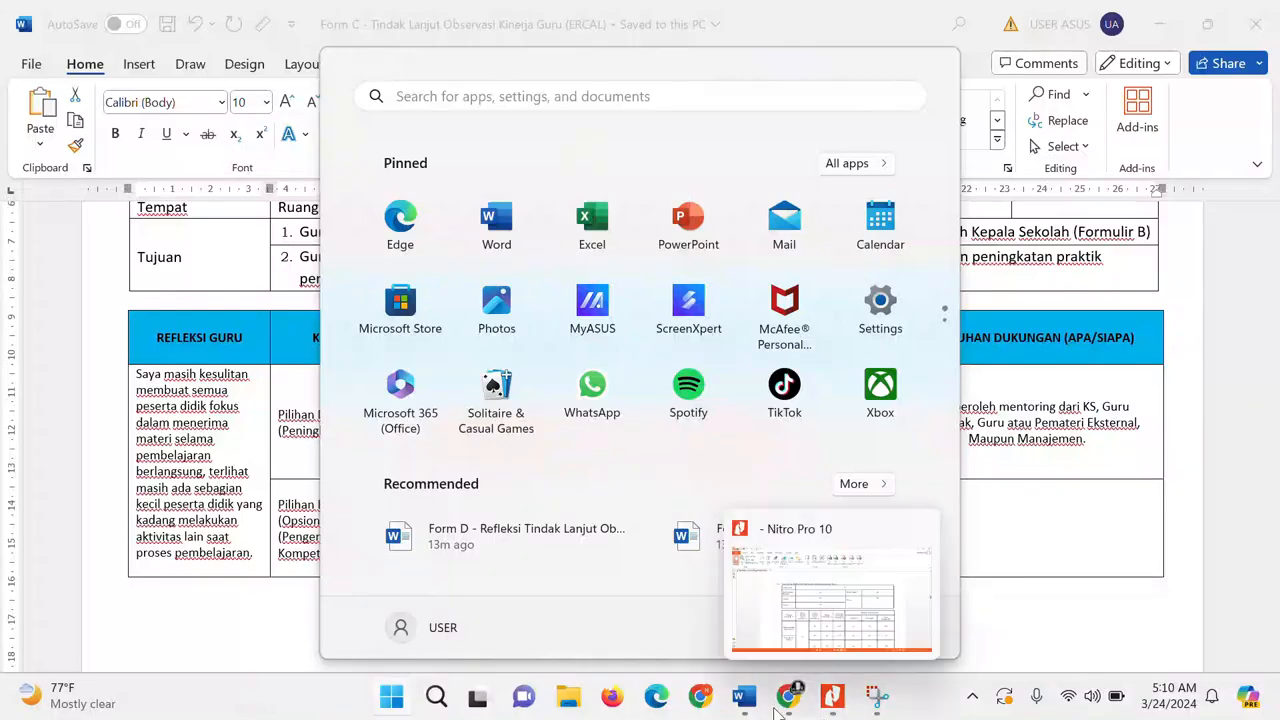
mouse_move(730, 703)
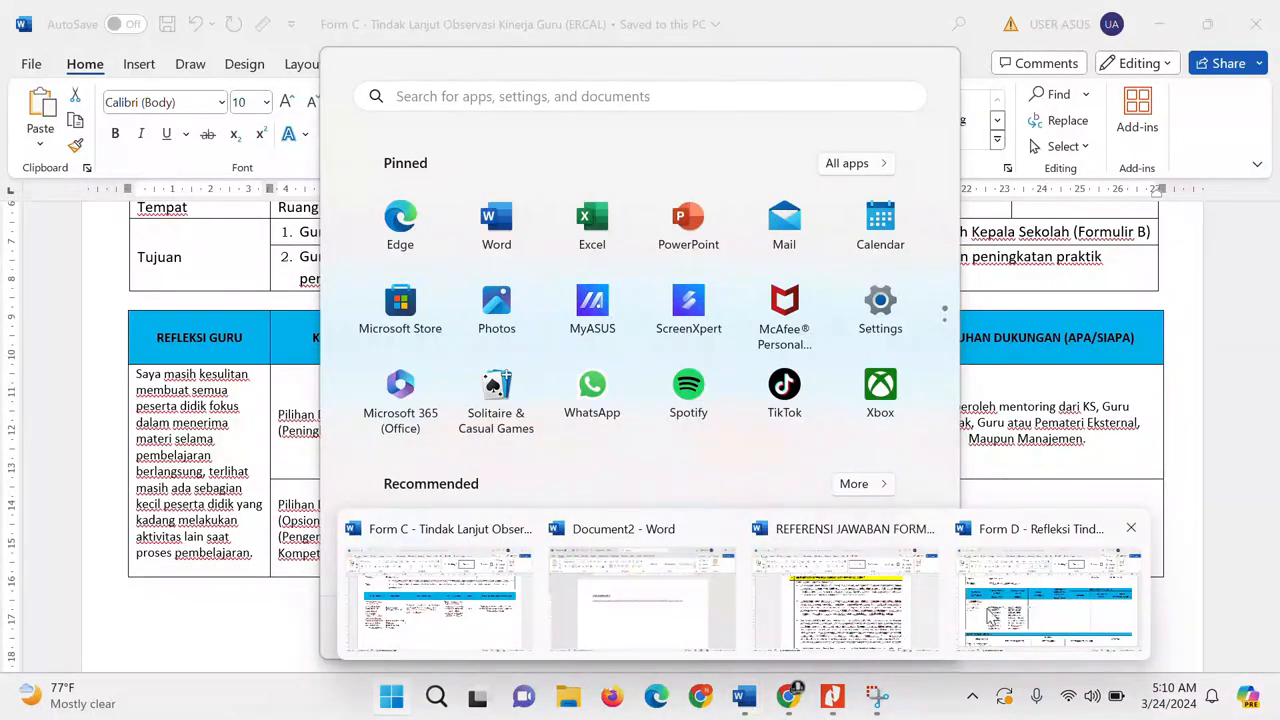
left_click(1003, 614)
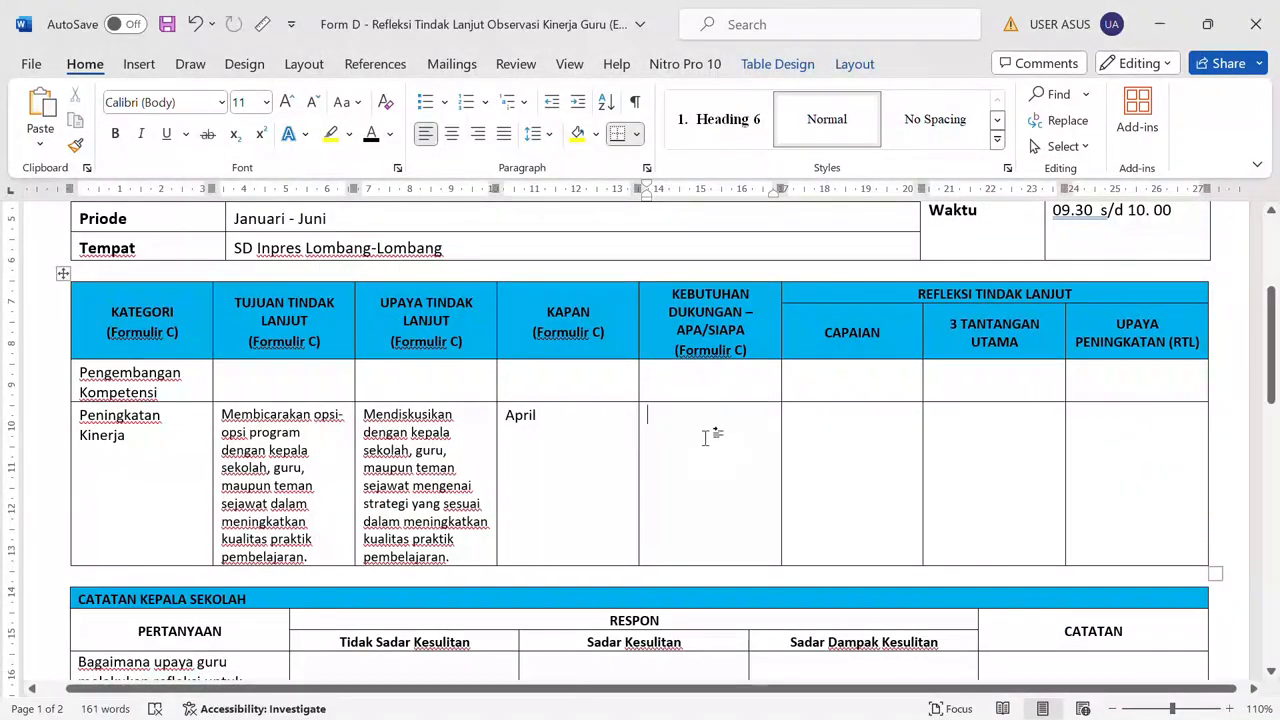
key("ctrl+v")
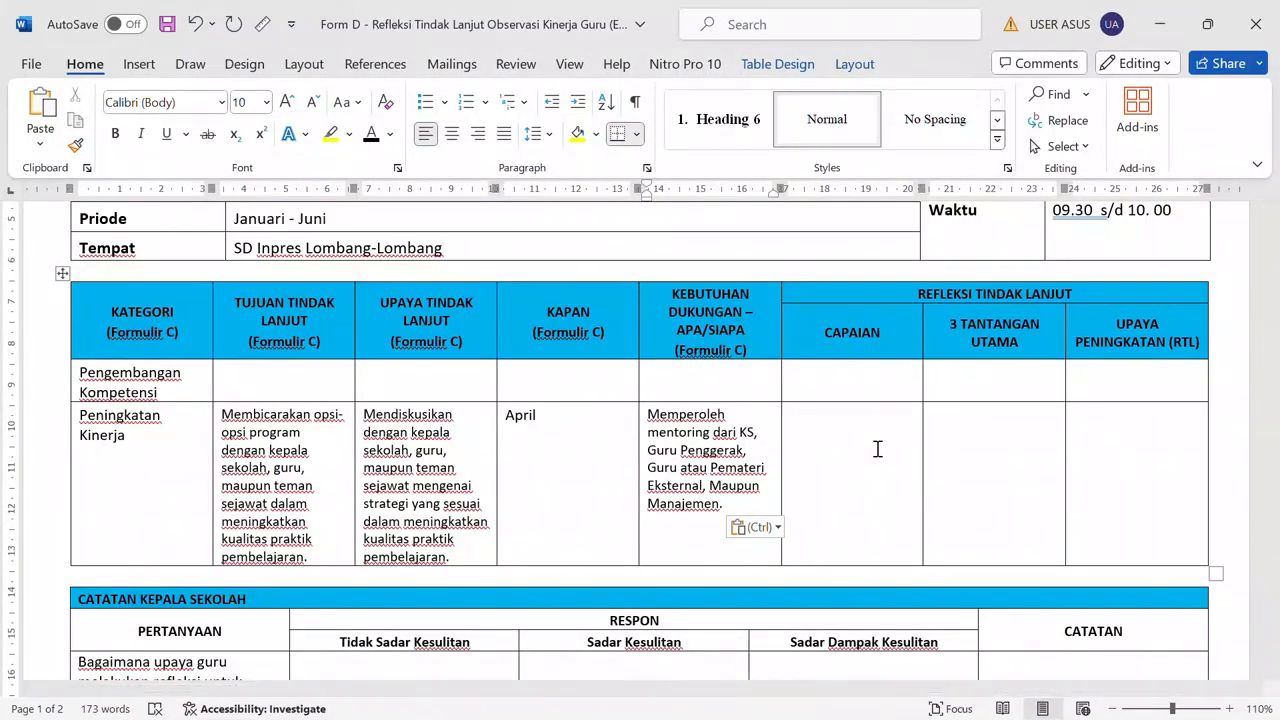
Switch to the Formulir D reference answers document and review the question 1 sample answers about new inspiration from Upaya tindak lanjut.
left_click(836, 418)
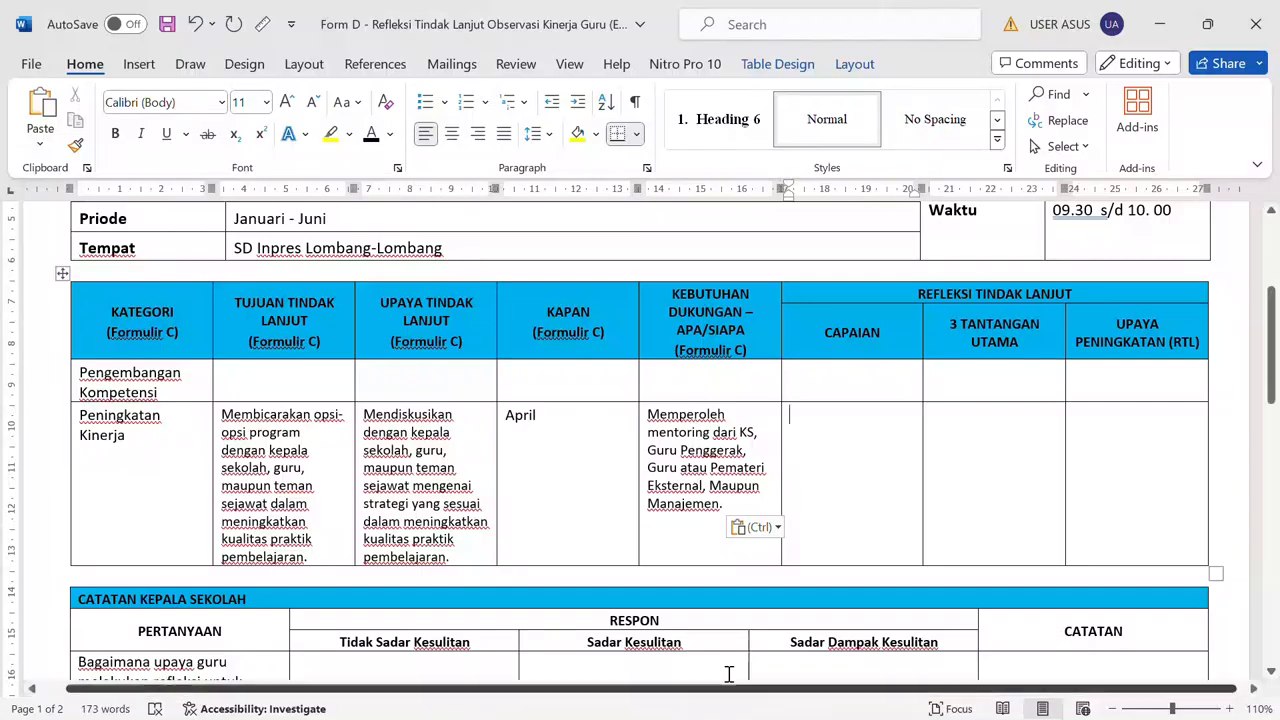
key("super")
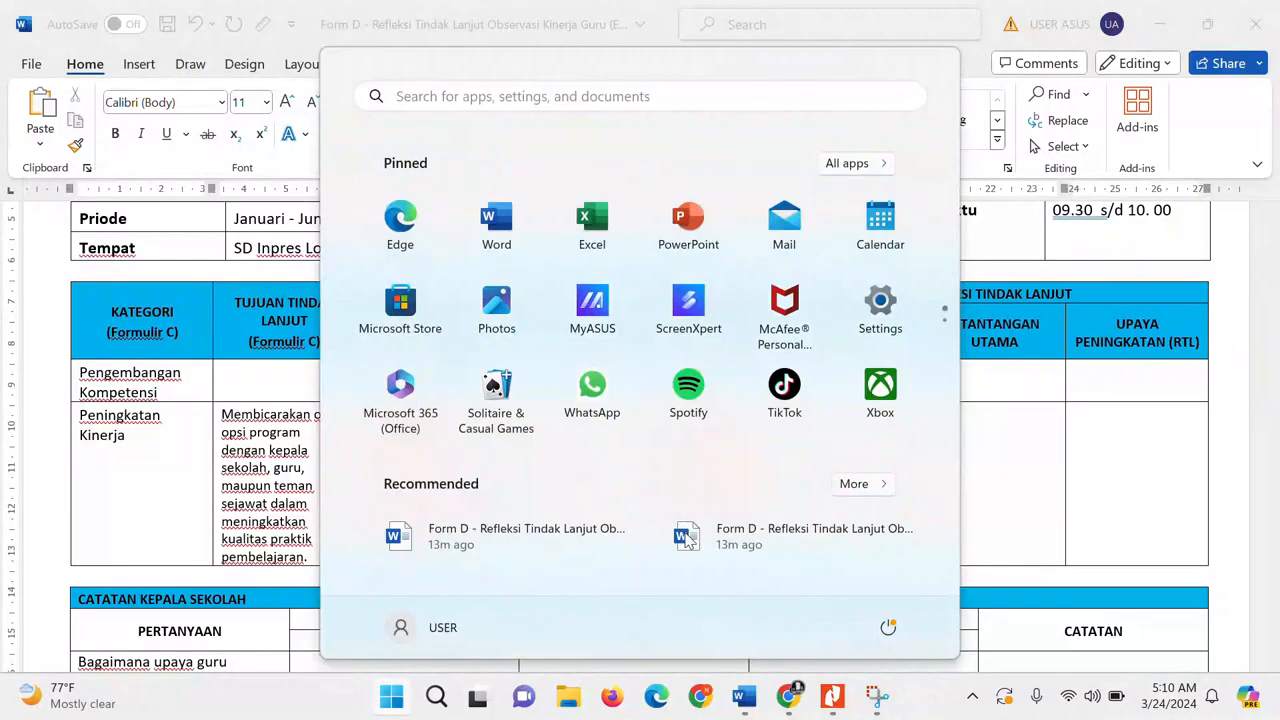
mouse_move(742, 698)
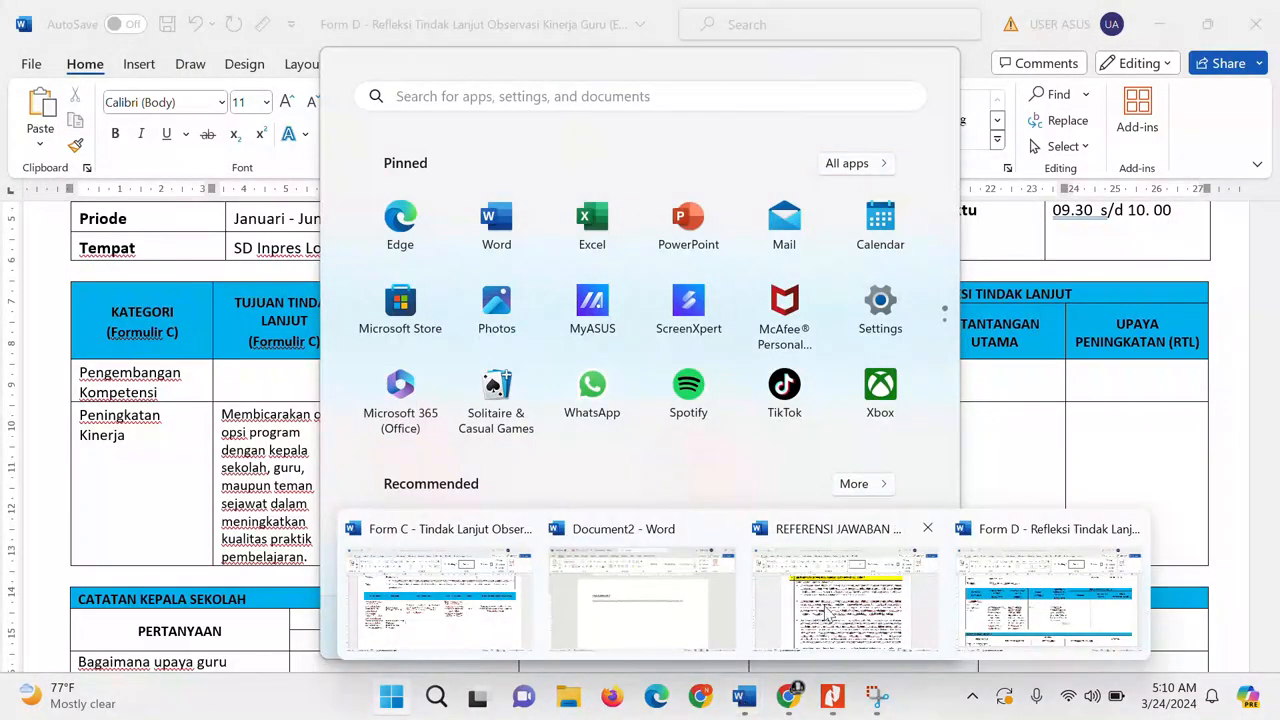
left_click(830, 608)
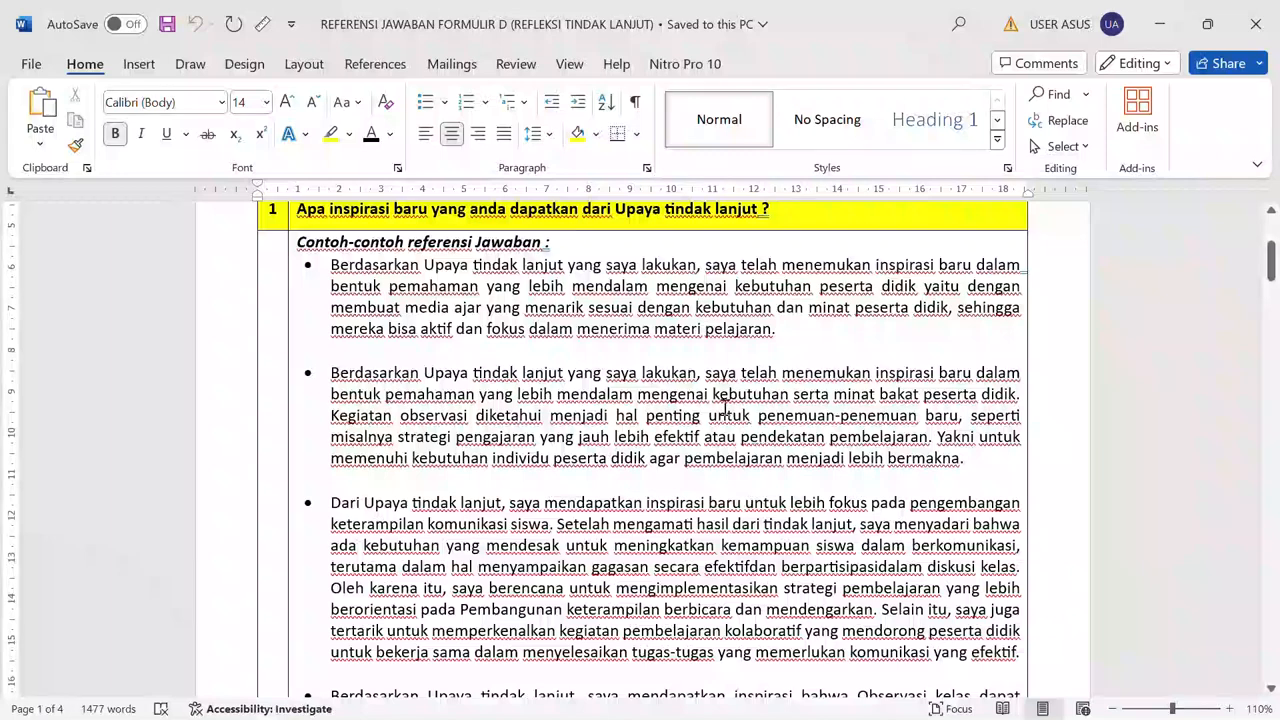
scroll(724, 405, "up", 2)
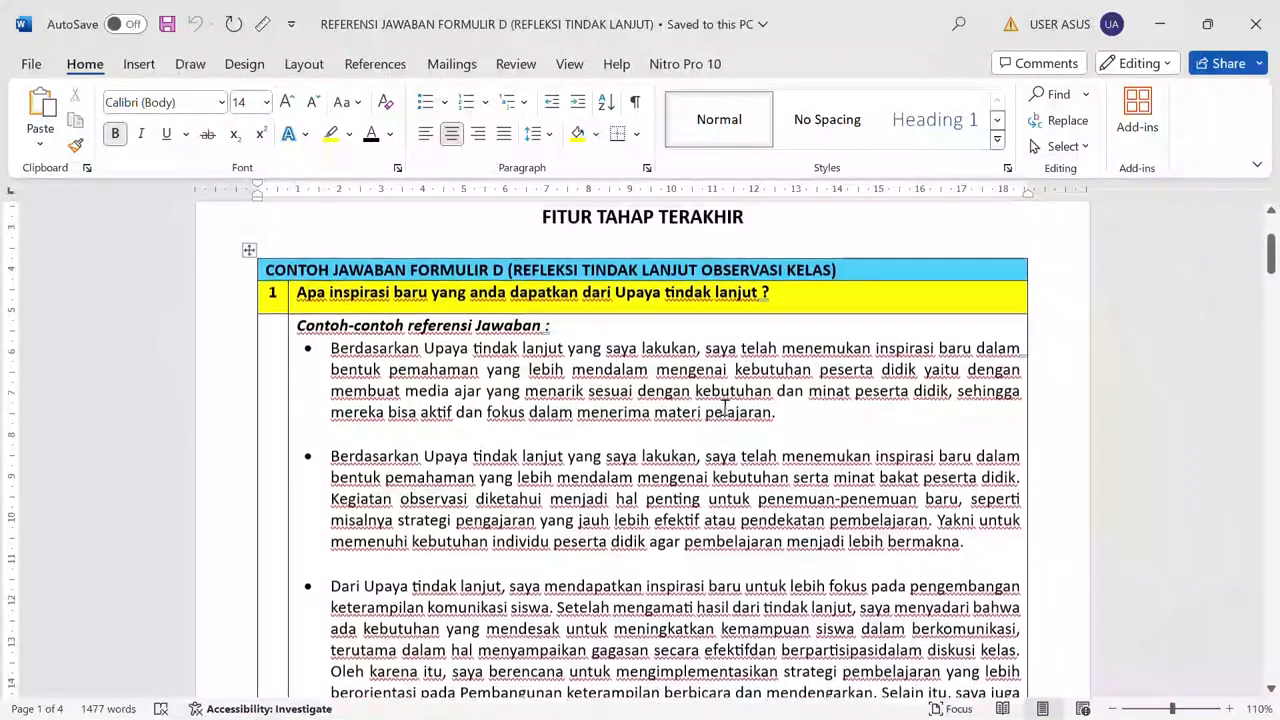
scroll(433, 338, "down", 1)
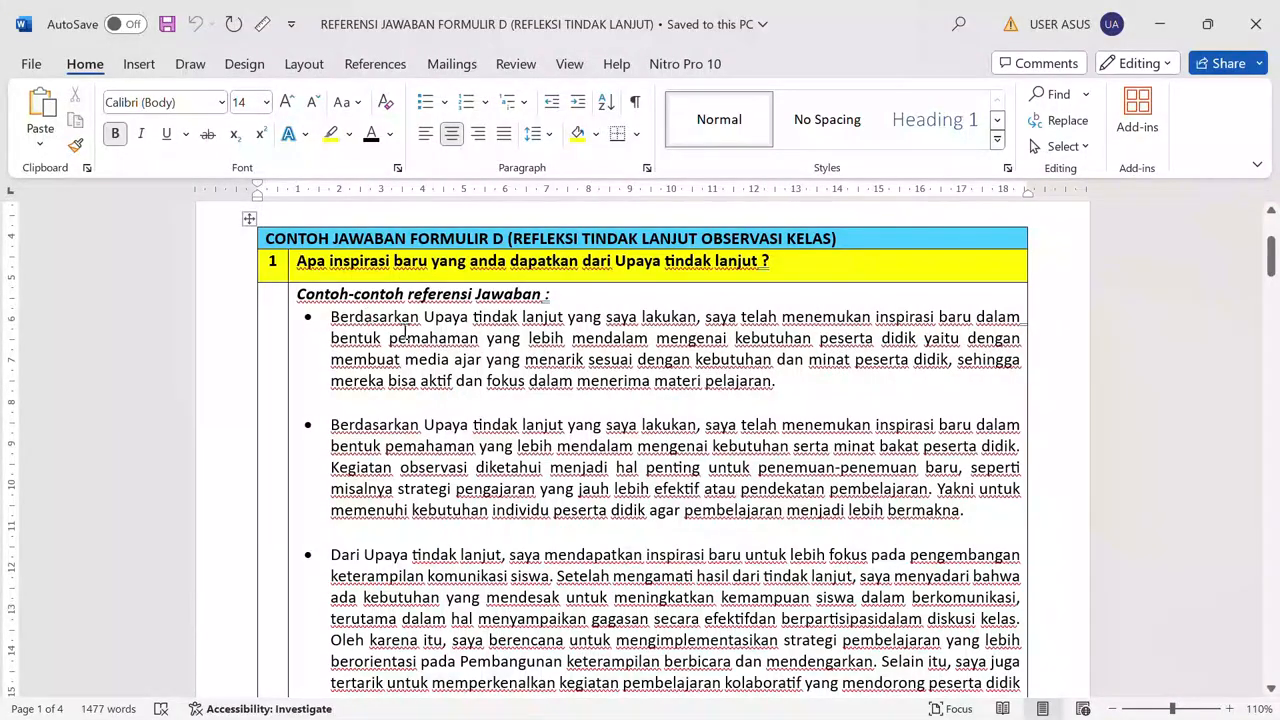
scroll(508, 383, "down", 3)
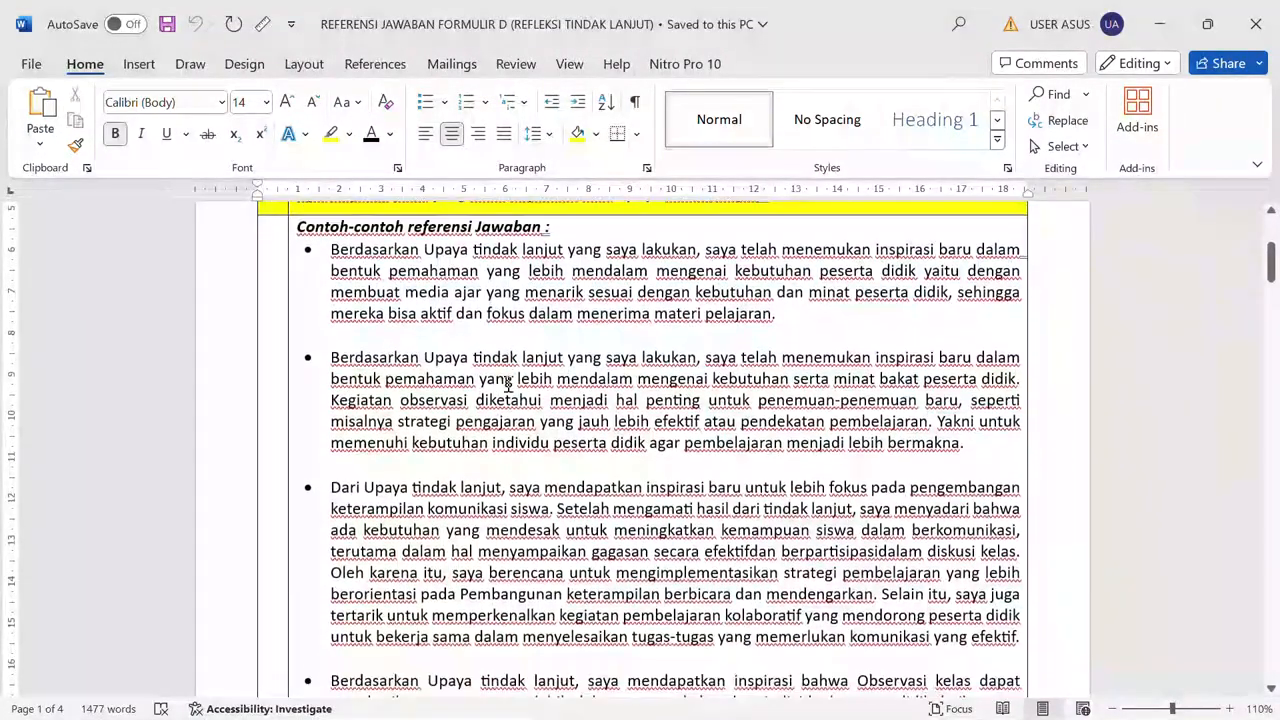
scroll(508, 383, "up", 4)
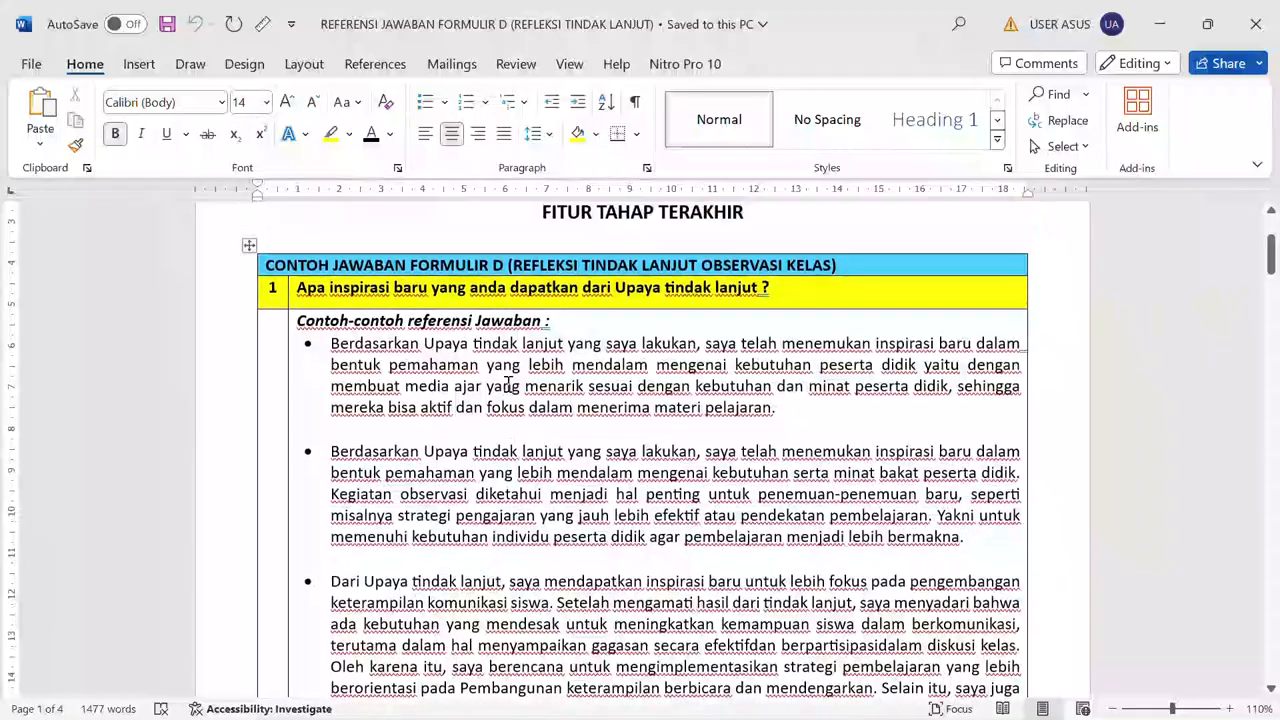
scroll(508, 383, "down", 1)
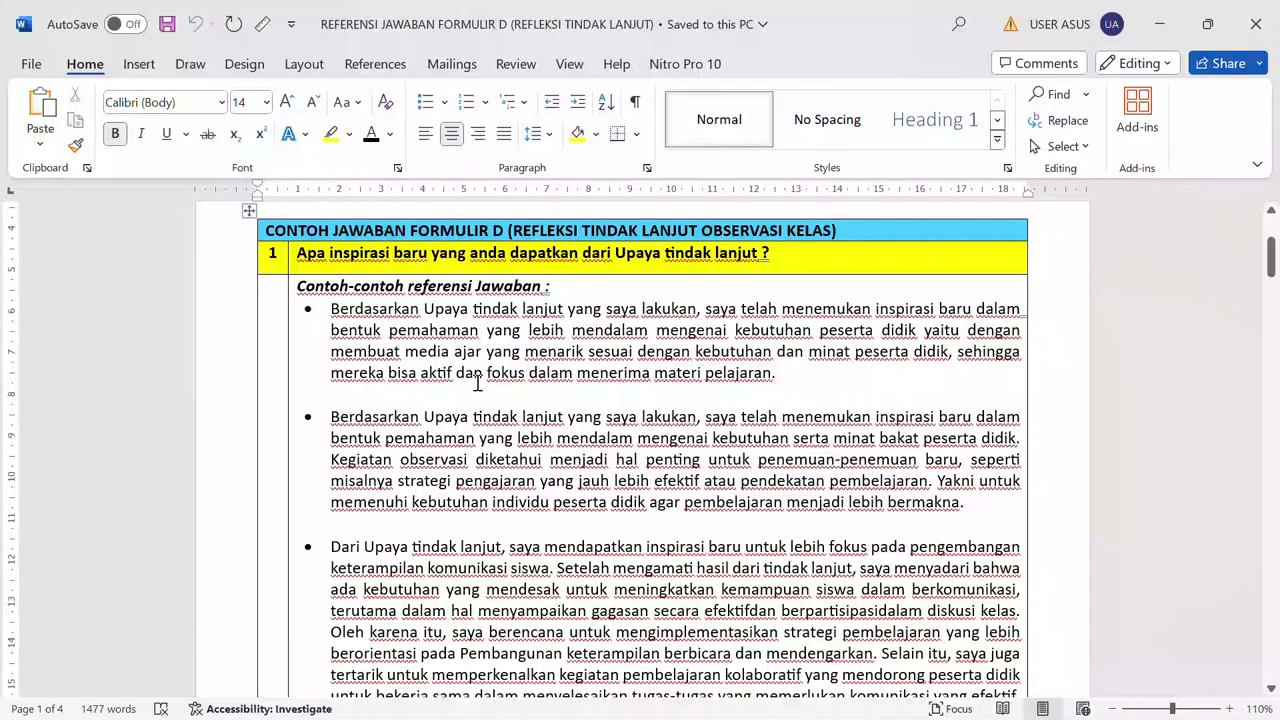
Copy the first question 1 sample answer into Form D's Capaian cell for Peningkatan Kinerja, under the label "Inspirasi:".
left_click_drag(334, 310, 763, 380)
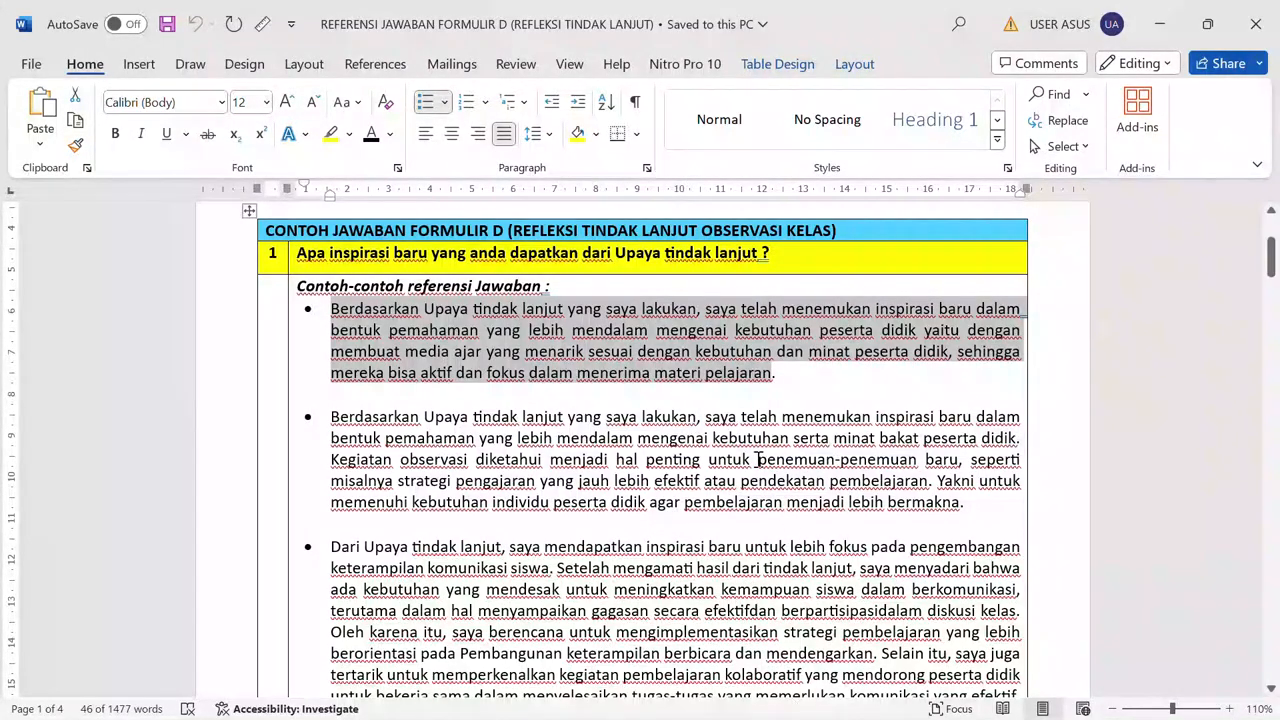
key("super")
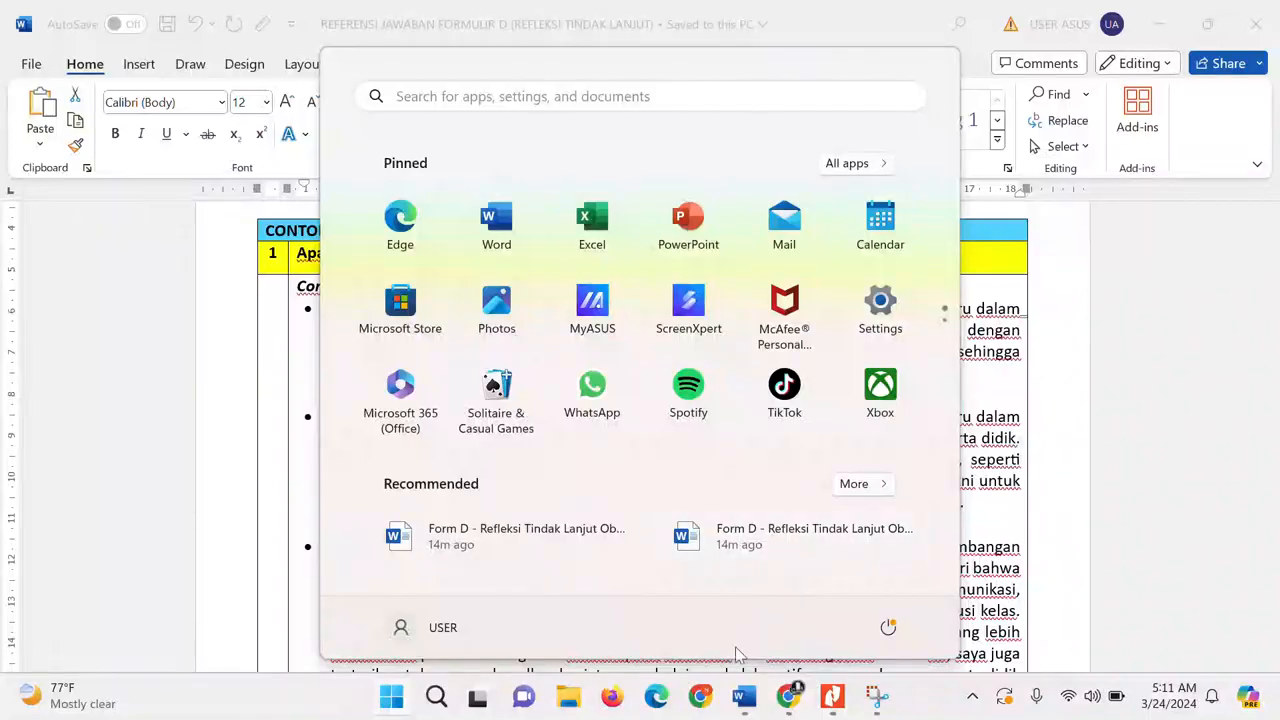
mouse_move(740, 693)
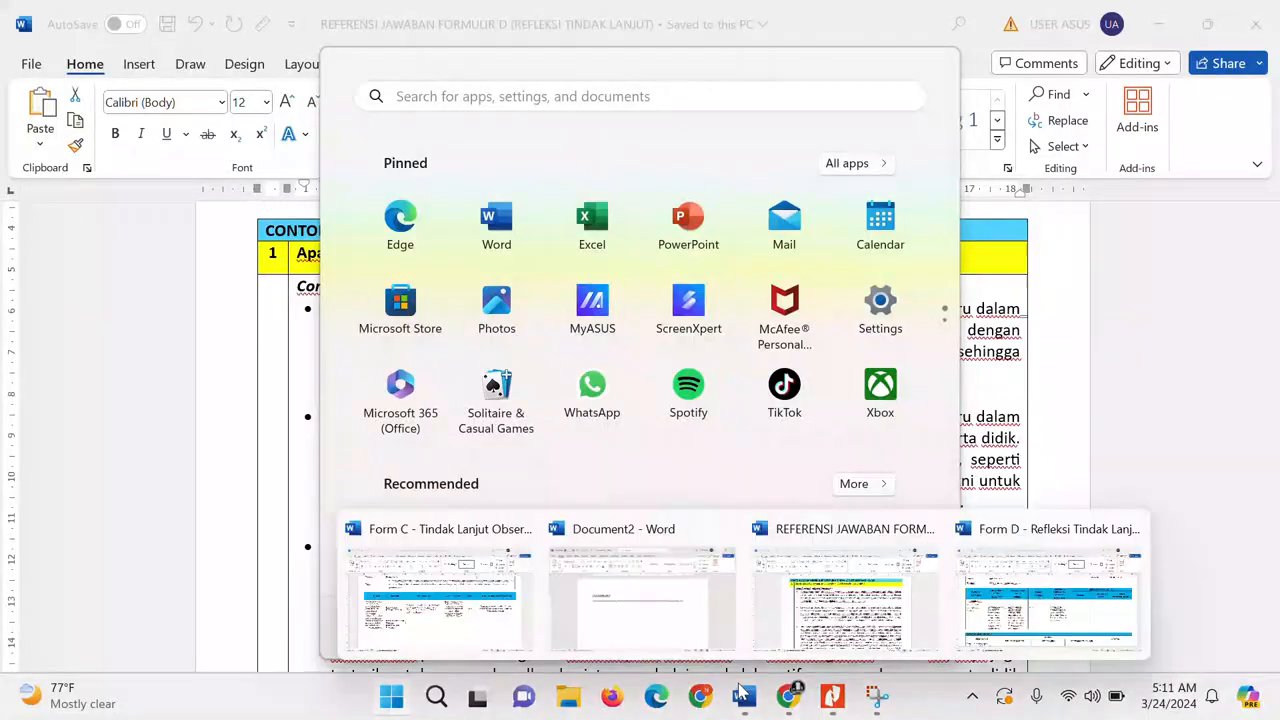
left_click(1003, 607)
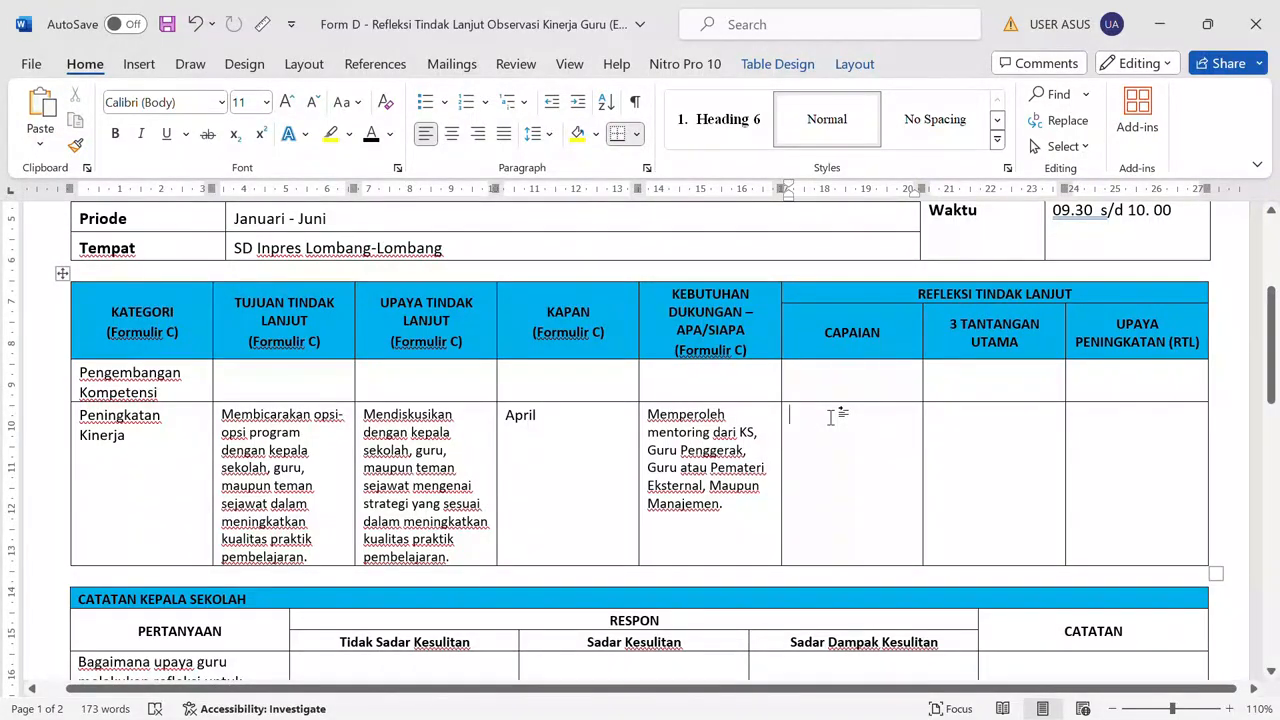
type("Ins")
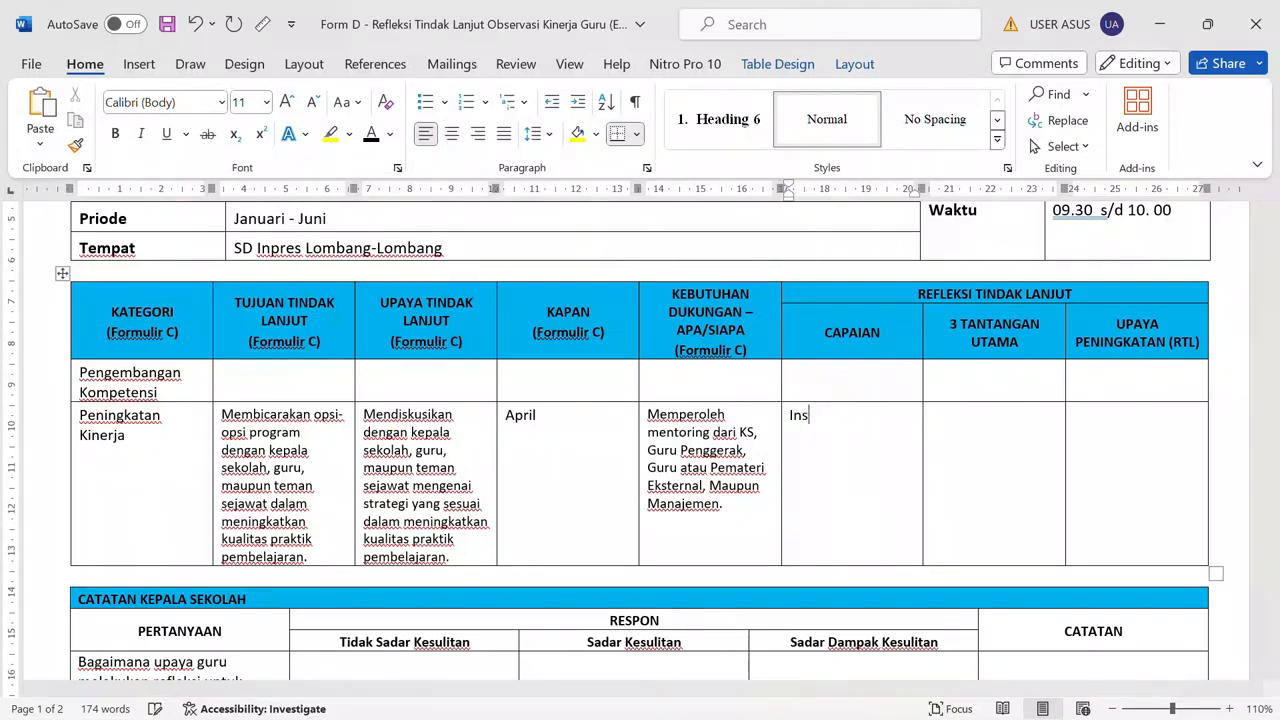
type("pirasi:")
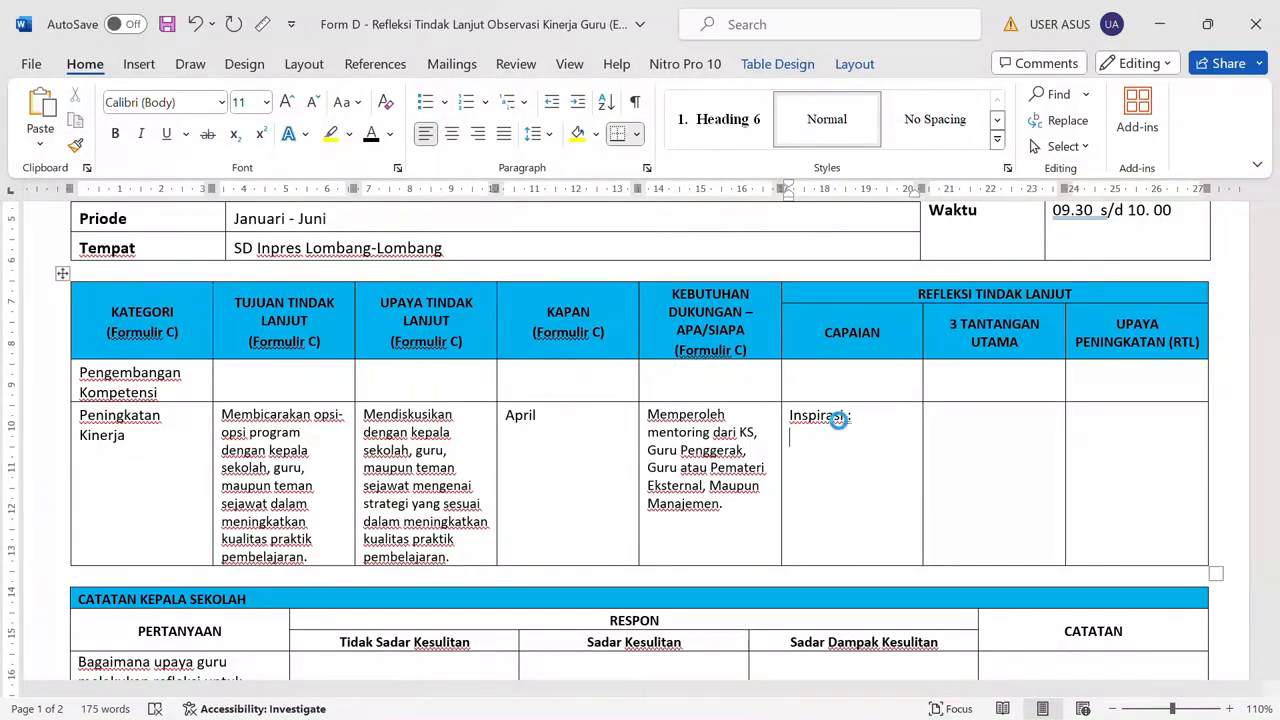
key("ctrl+v")
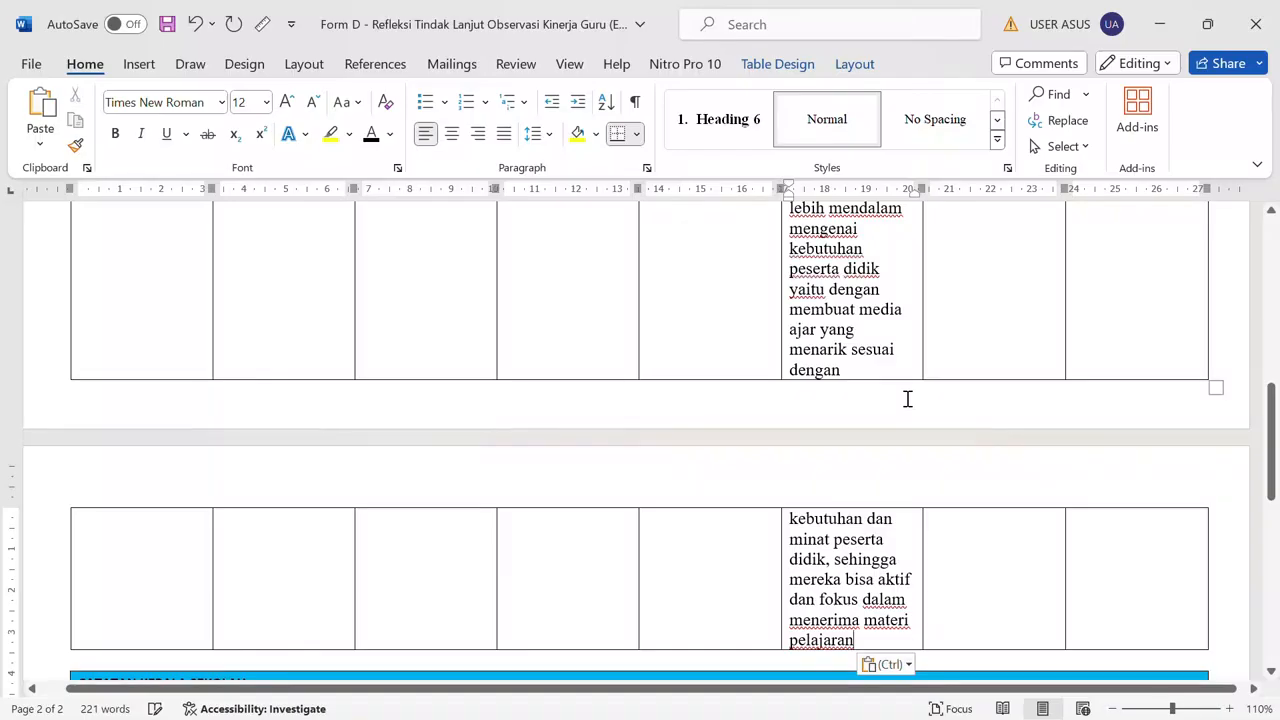
Make the "Inspirasi :" label in the Peningkatan Kinerja row's Capaian cell bold.
scroll(907, 399, "down", 1)
scroll(907, 399, "up", 8)
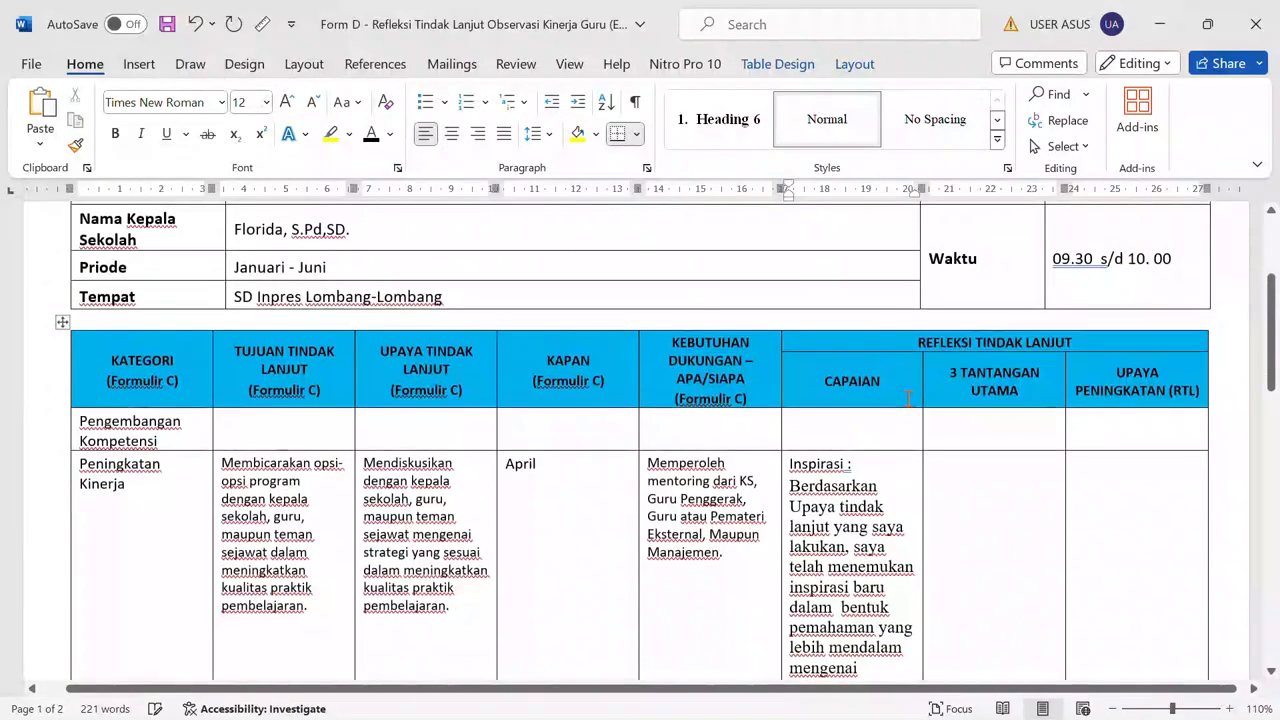
scroll(900, 405, "down", 1)
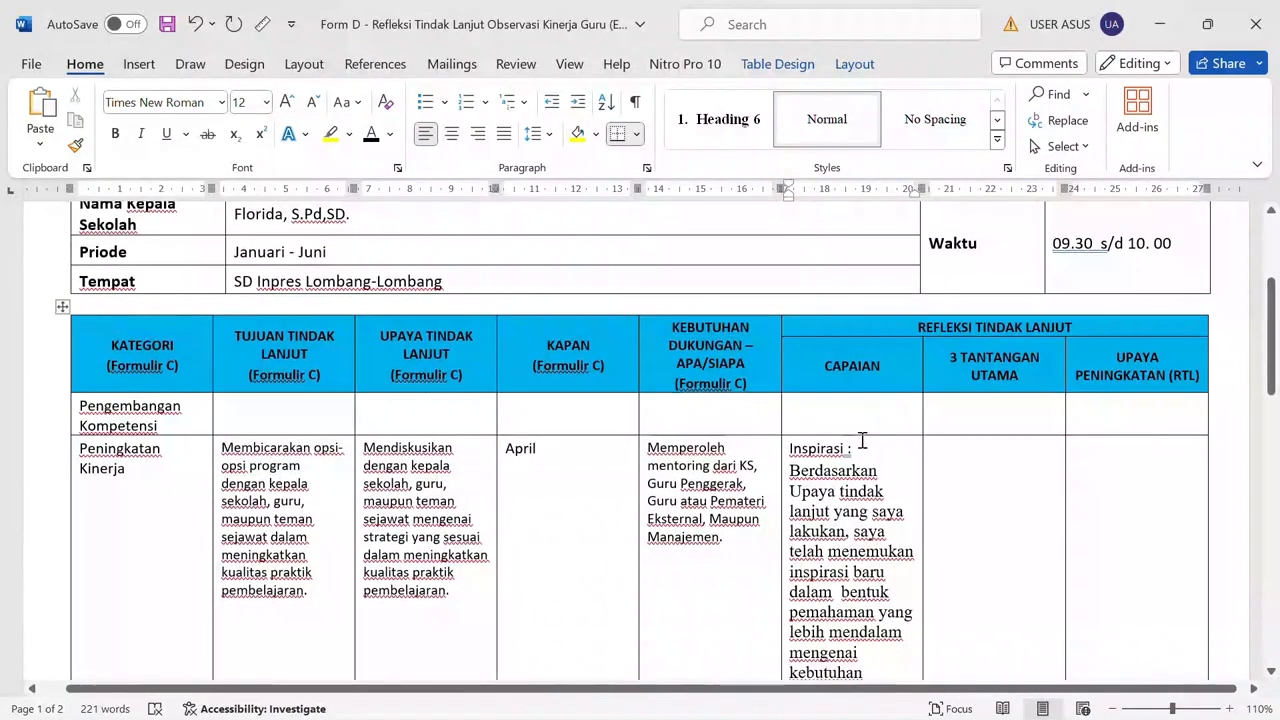
left_click_drag(857, 446, 789, 448)
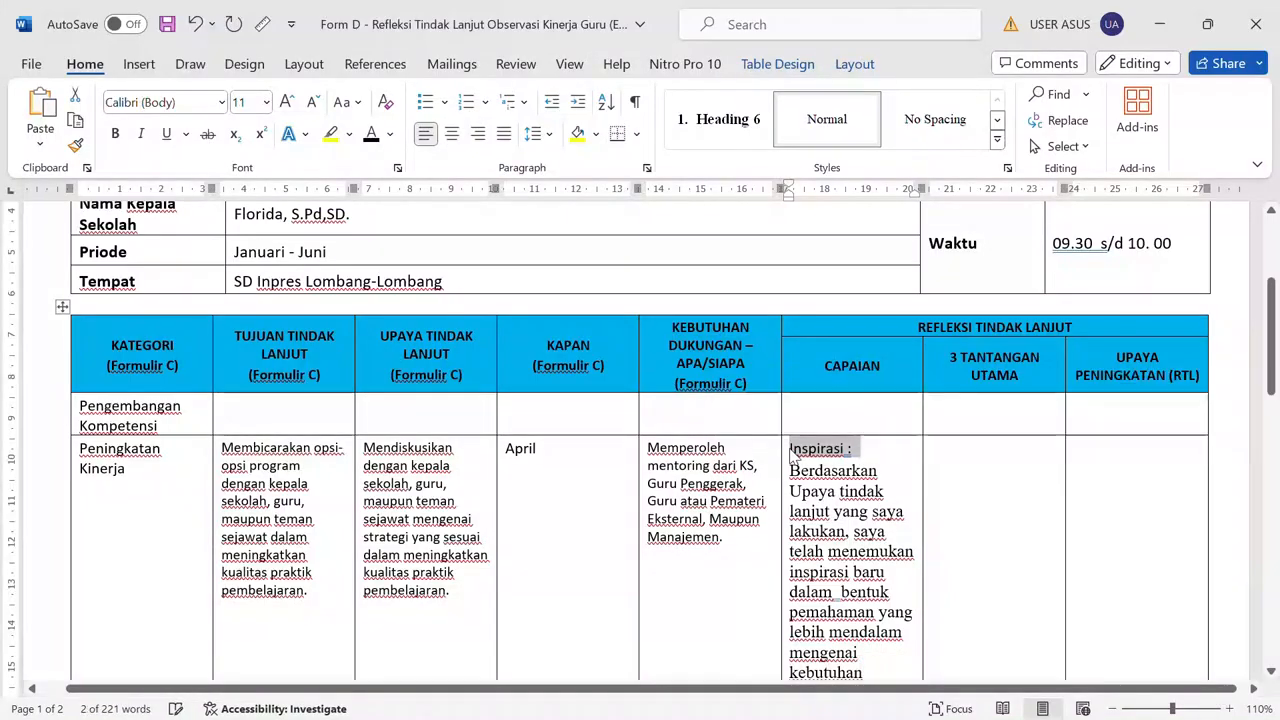
key("ctrl+b")
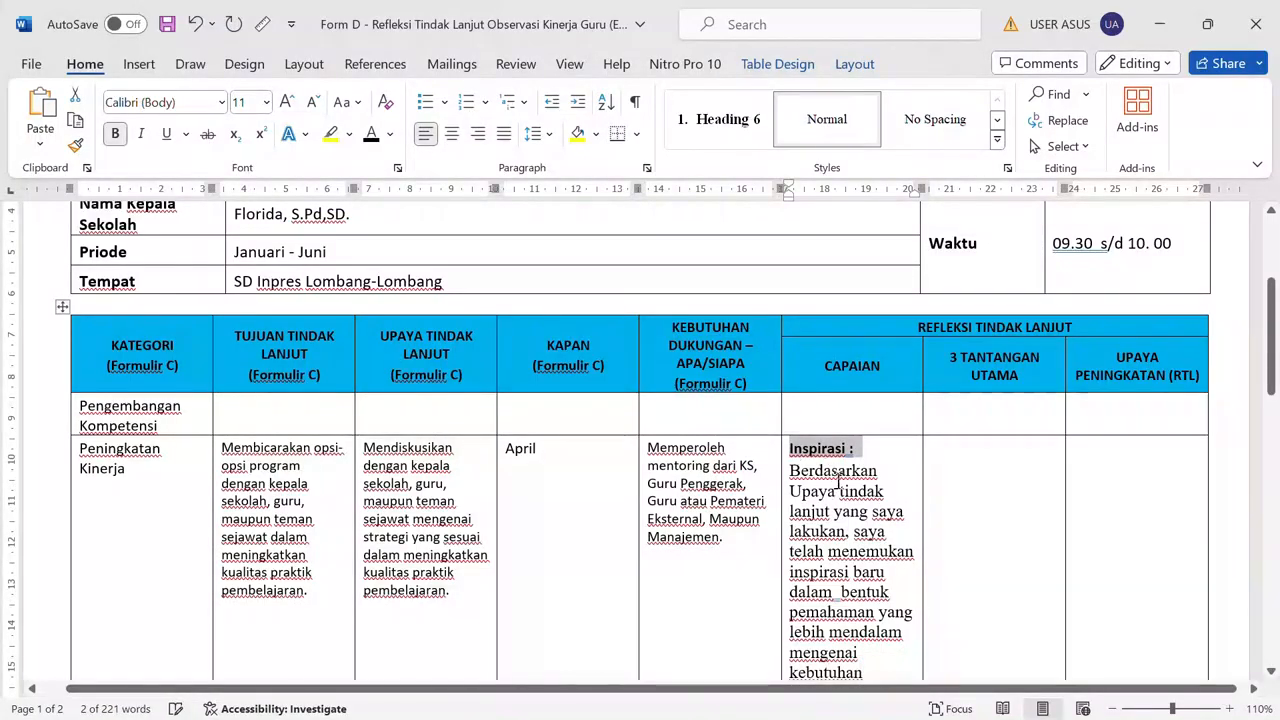
Add a blank line and a new line after the Inspirasi answer in the Capaian cell.
scroll(838, 483, "down", 5)
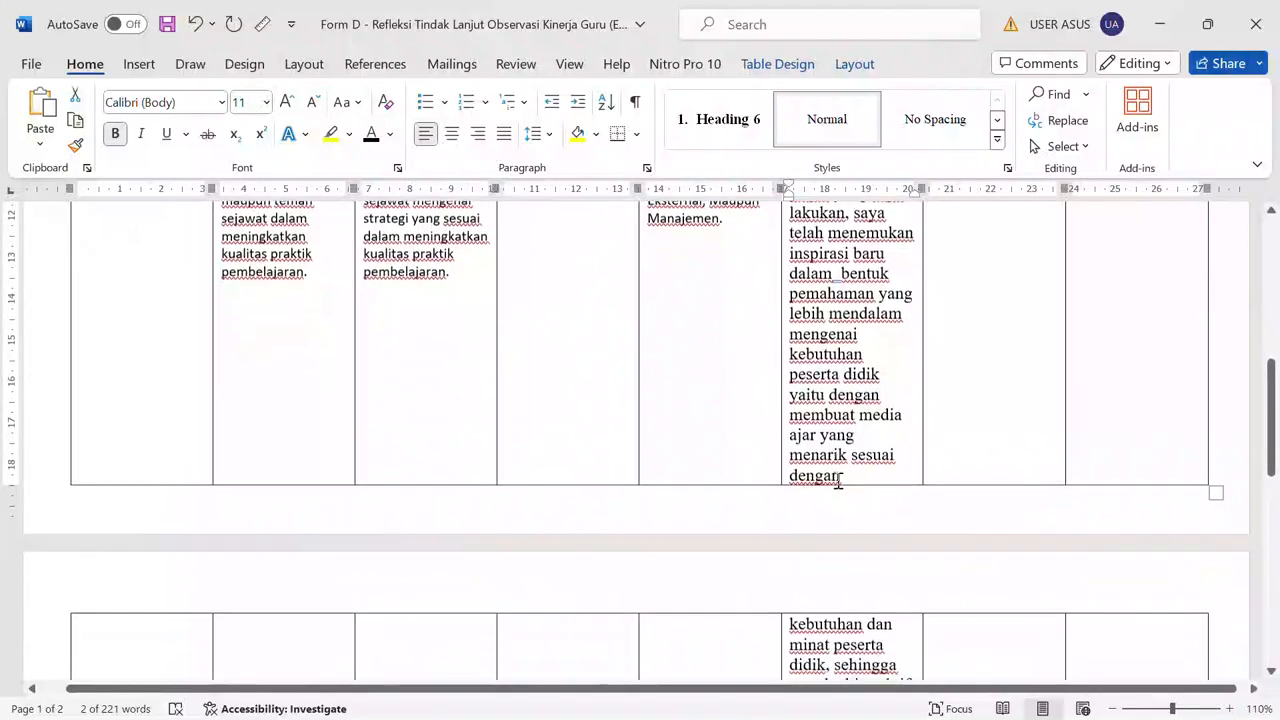
scroll(838, 483, "down", 4)
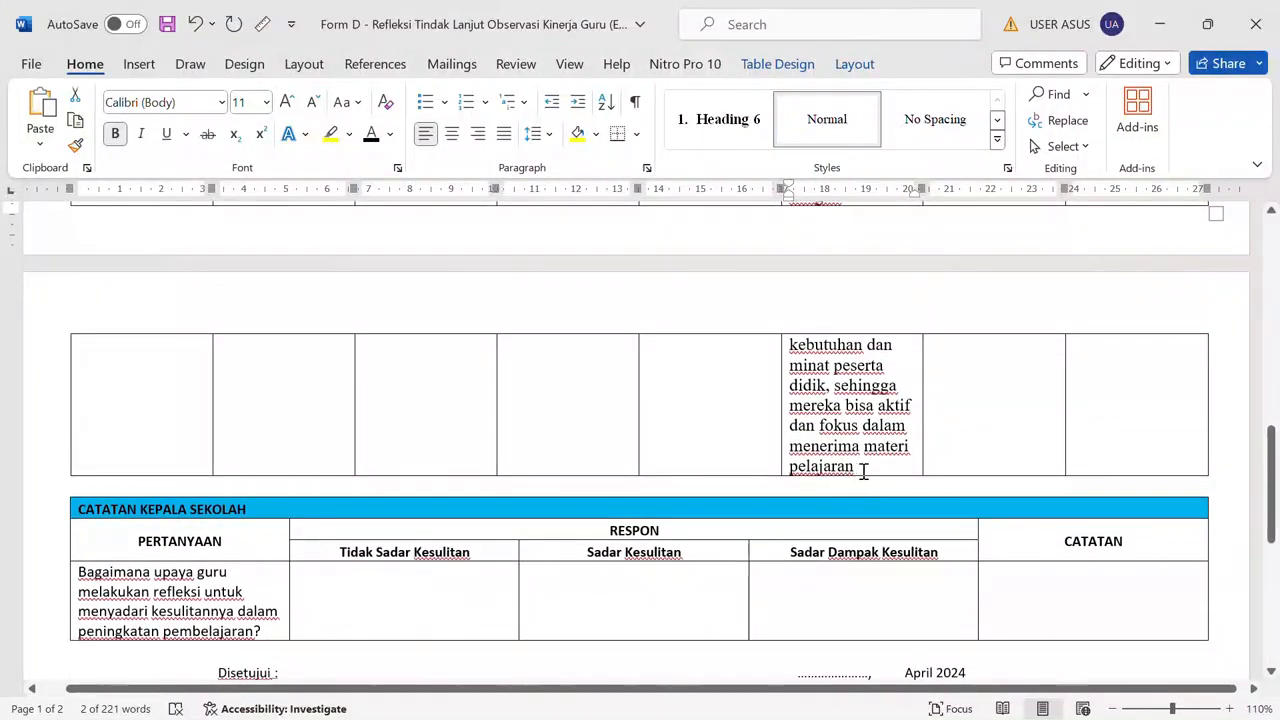
left_click(863, 468)
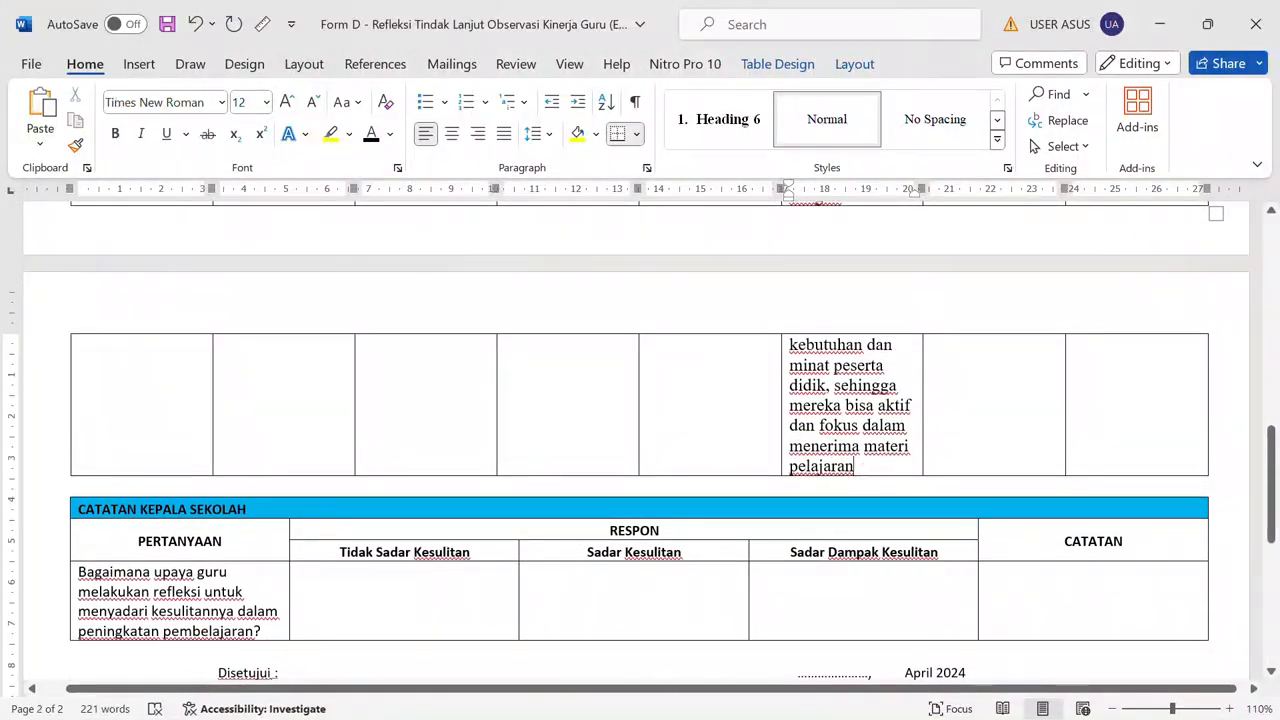
key("Return")
key("Return")
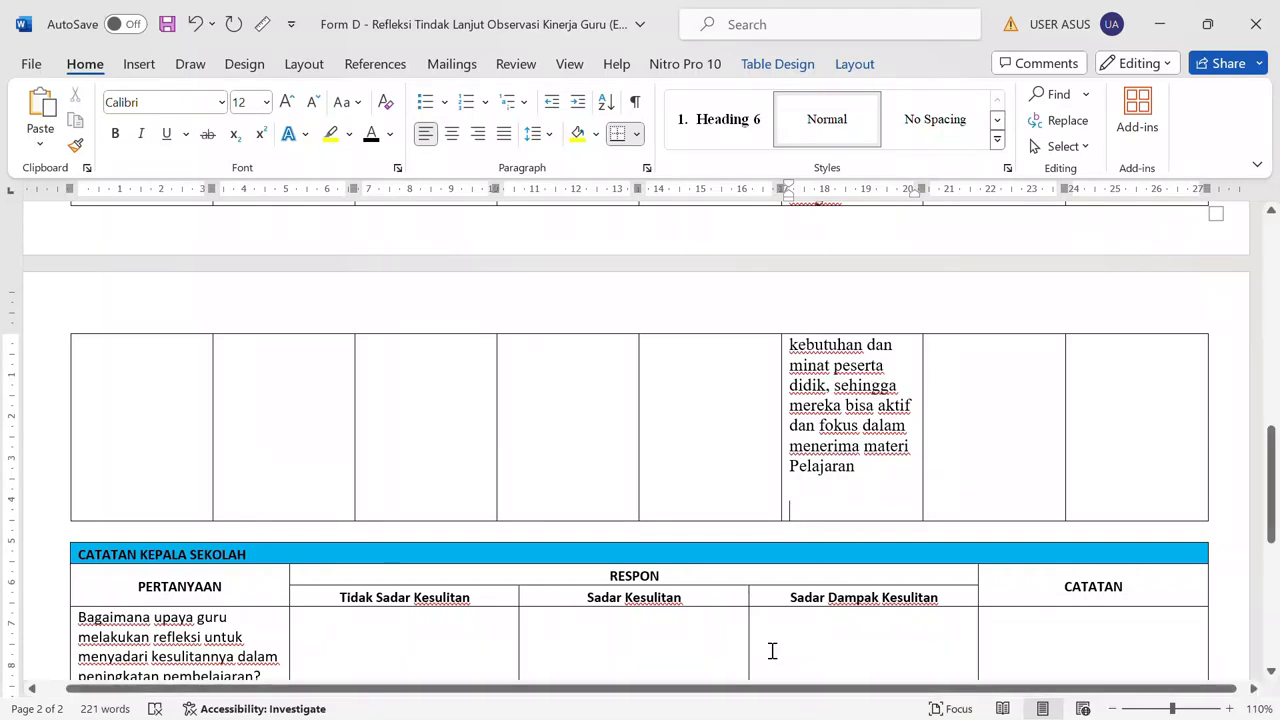
Switch to the Formulir D reference answers document and find question 2 about changes in classroom practice.
key("super")
mouse_move(791, 700)
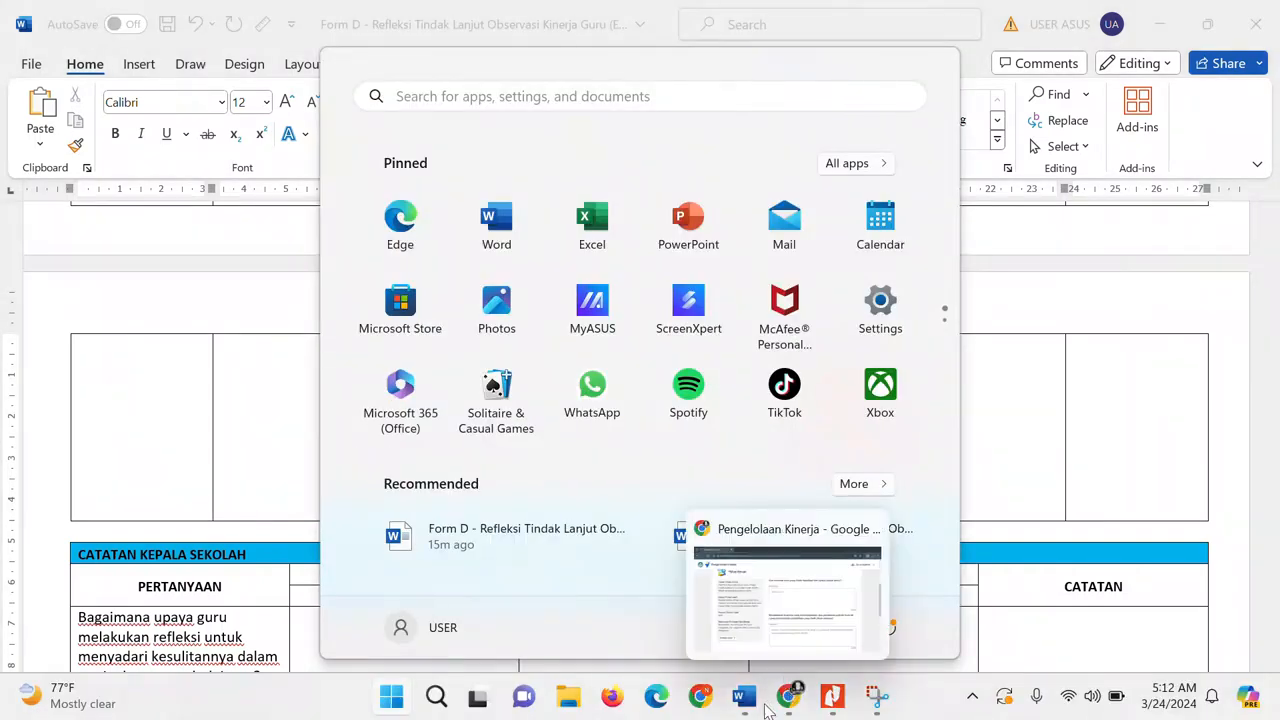
mouse_move(745, 700)
left_click(855, 620)
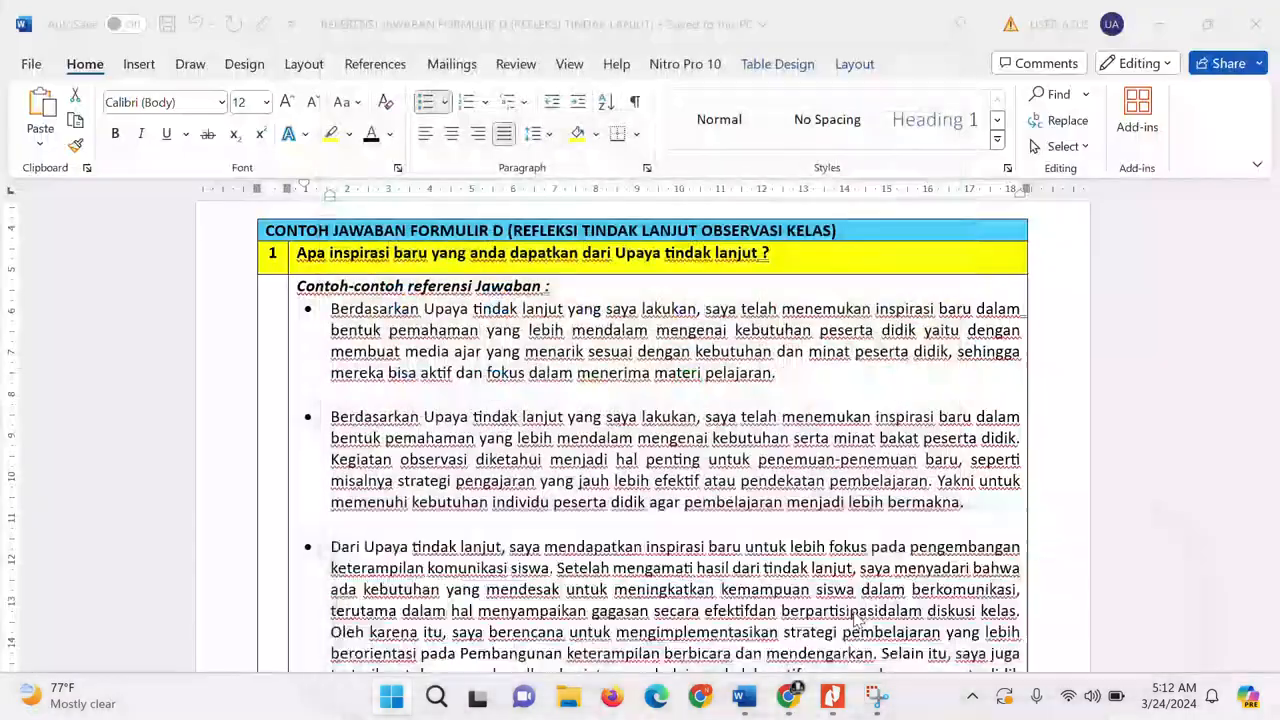
scroll(634, 507, "down", 5)
scroll(634, 507, "down", 10)
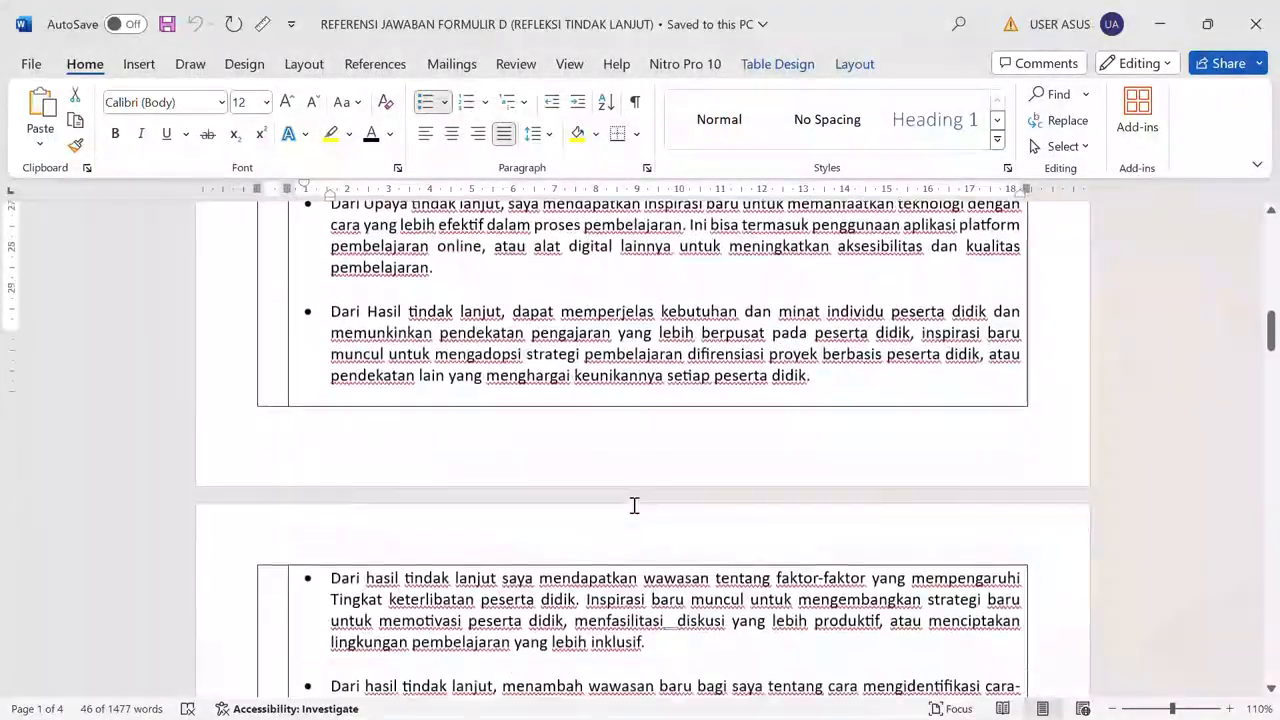
scroll(634, 507, "down", 7)
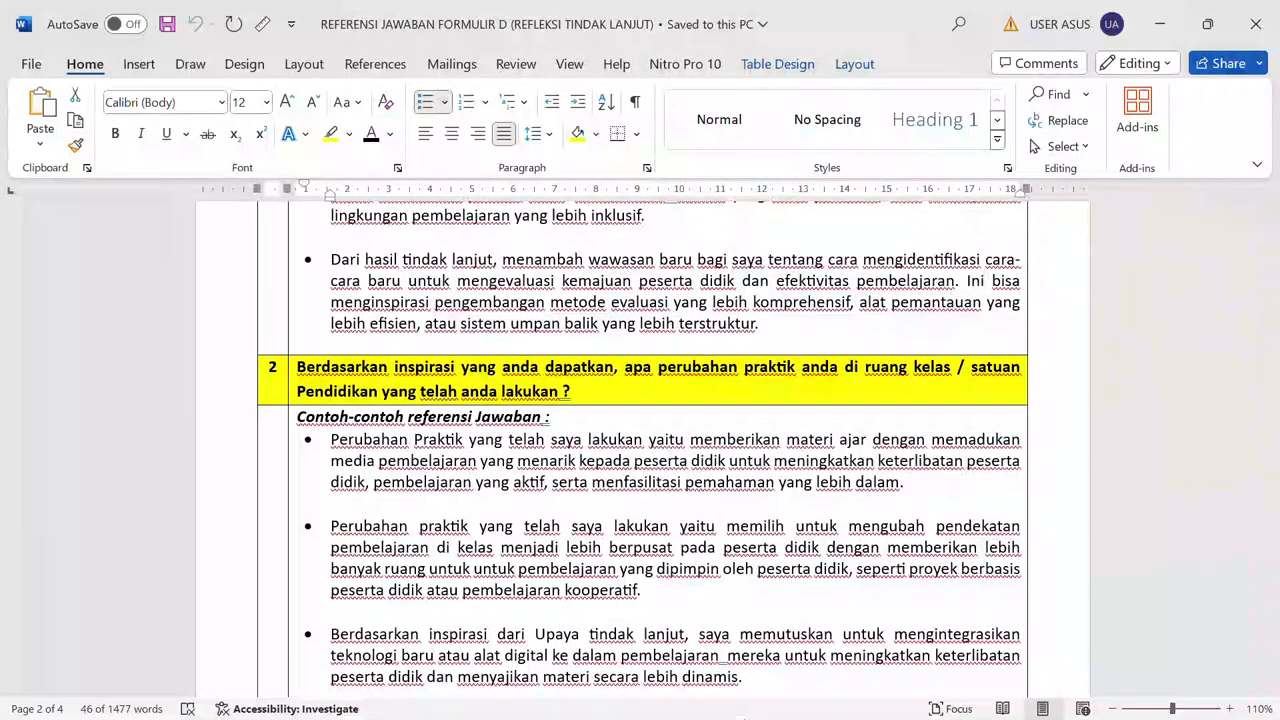
Switch to the Pengelolaan Kinerja page in Chrome and check the Inspirasi and Capaian questions of the reflection form.
key("super")
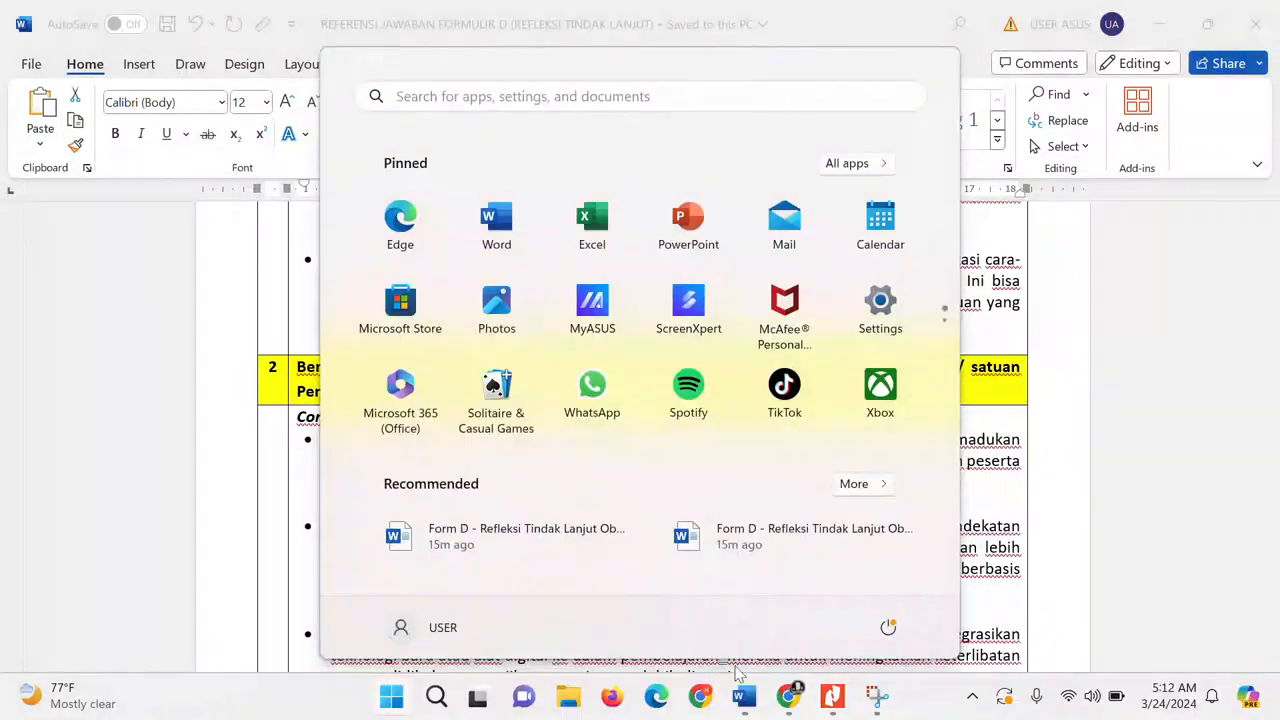
mouse_move(806, 713)
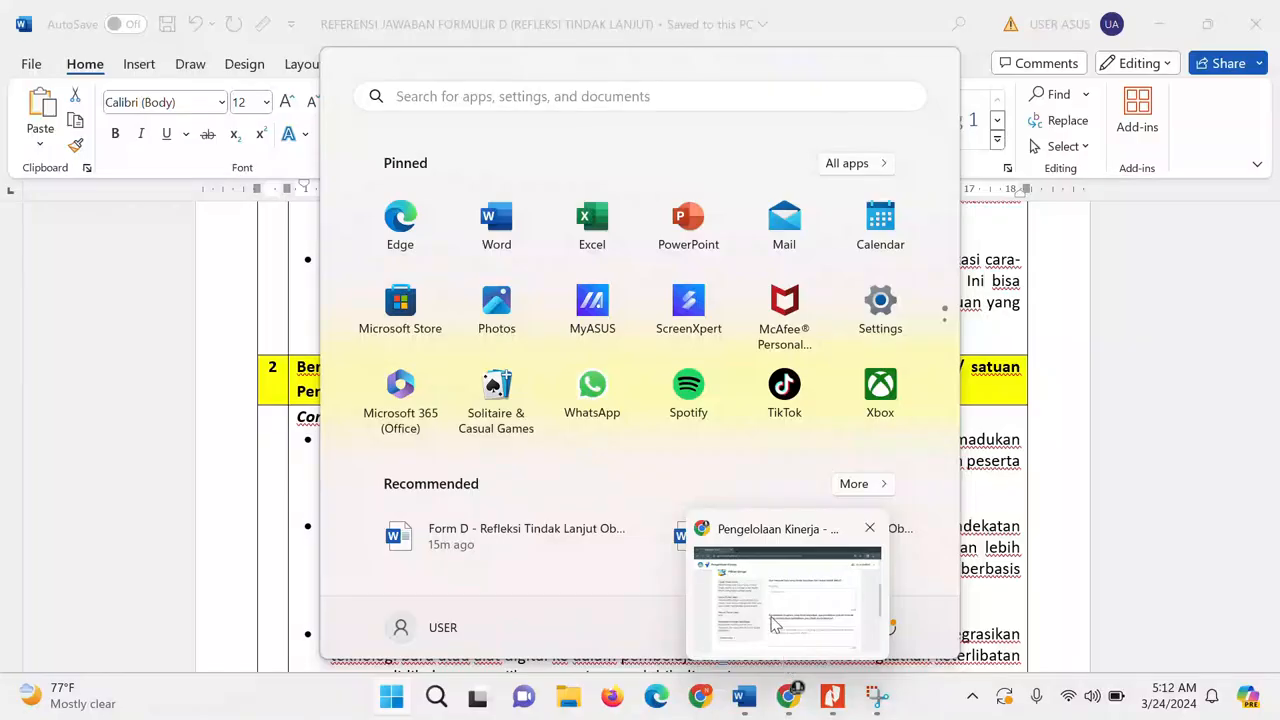
left_click(776, 625)
scroll(711, 495, "down", 1)
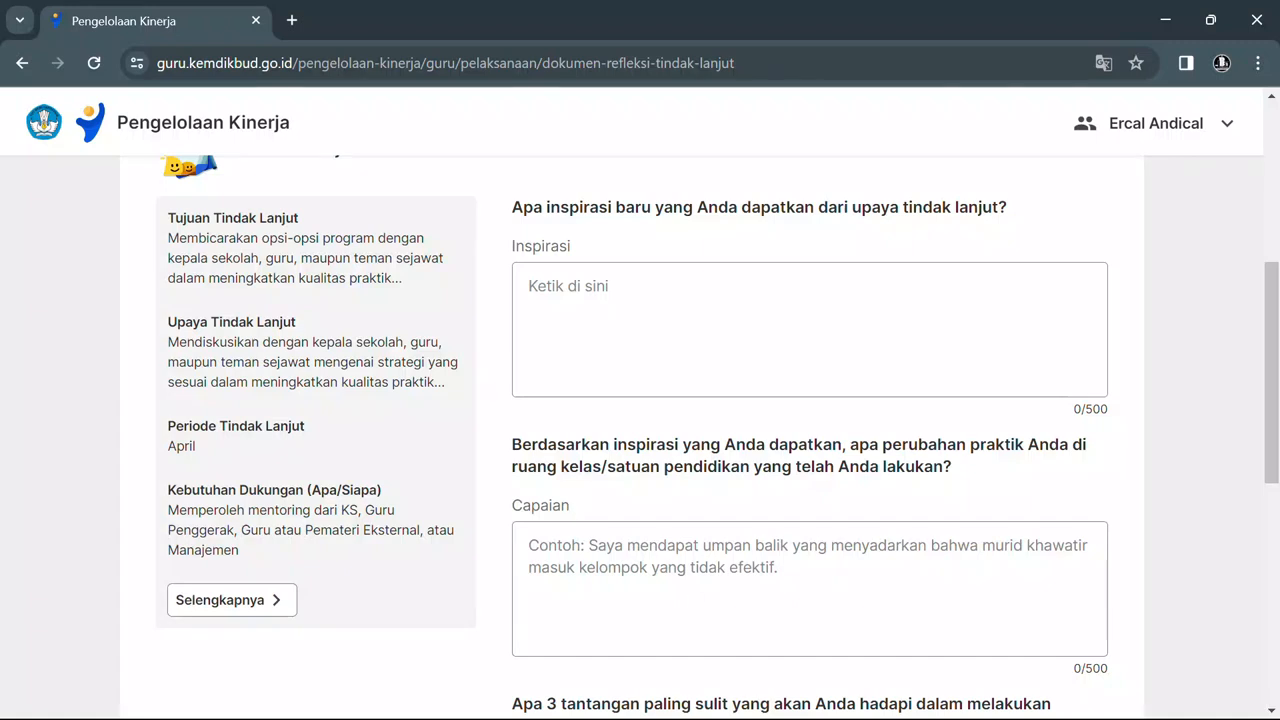
Switch back to Form D and add a bold "Capaian :" label below the Inspirasi answer, with a new line under it.
left_click(393, 694)
mouse_move(760, 710)
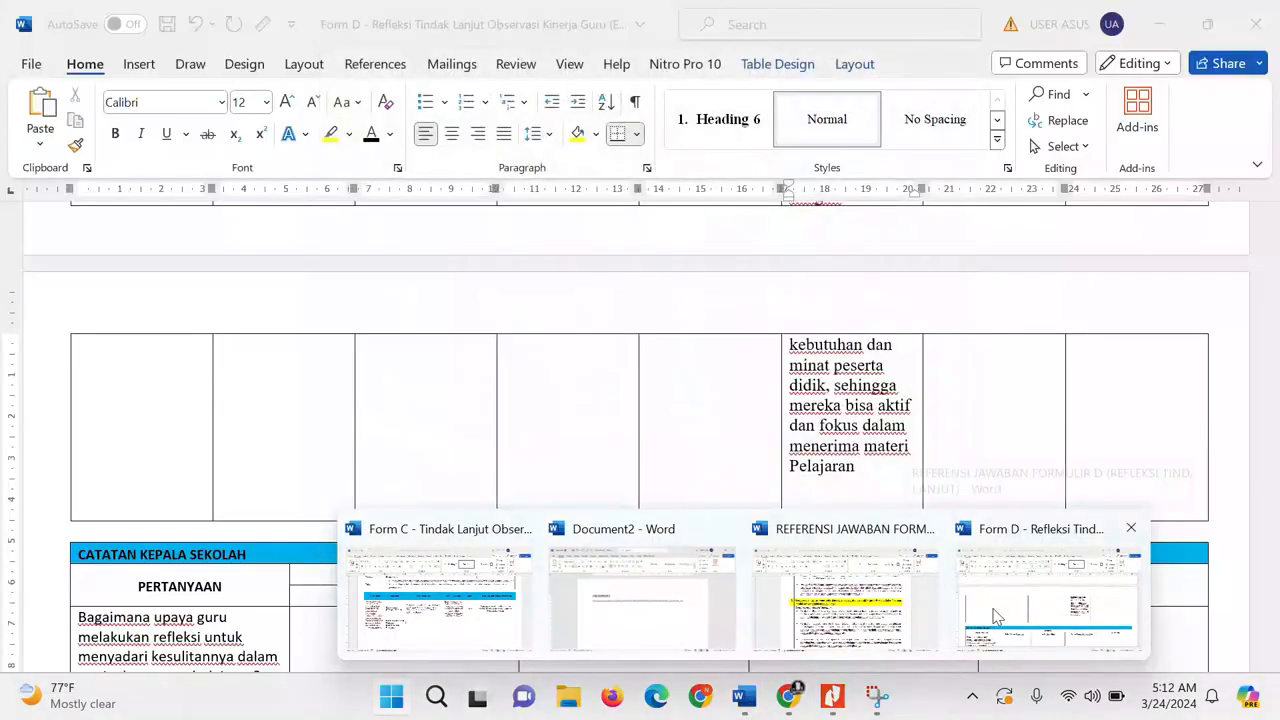
left_click(996, 617)
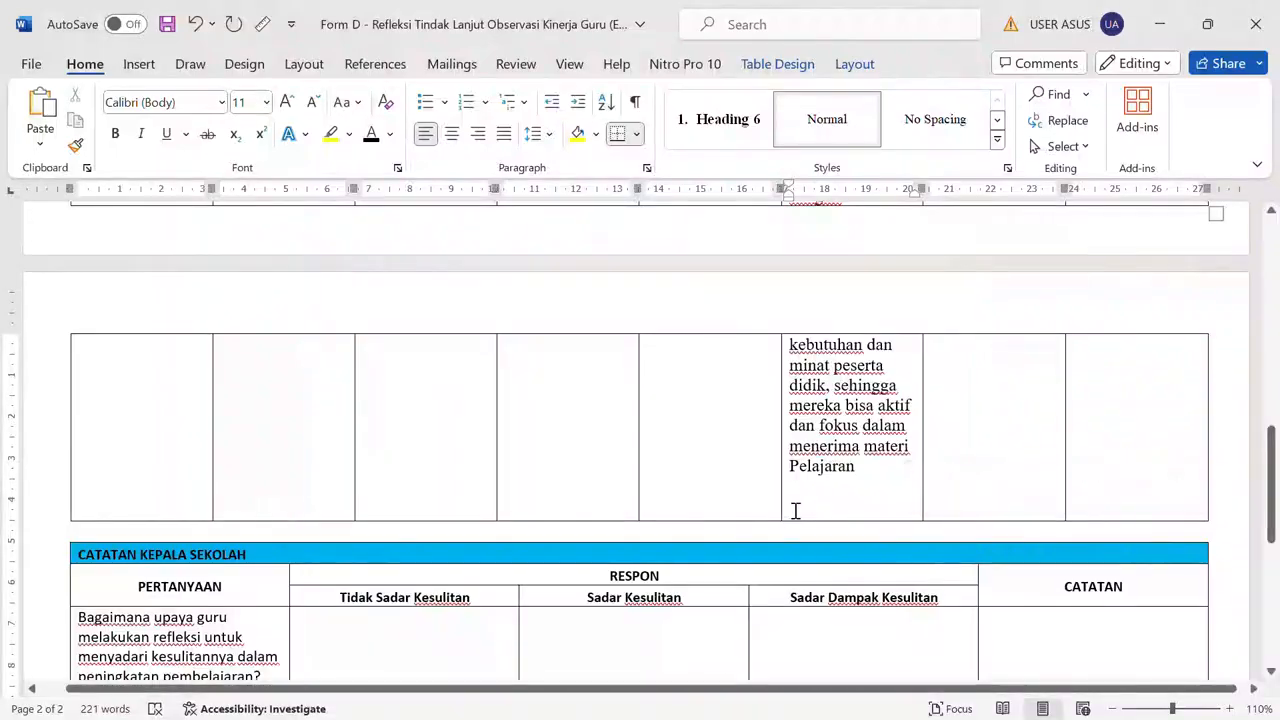
left_click(792, 510)
type("Capa")
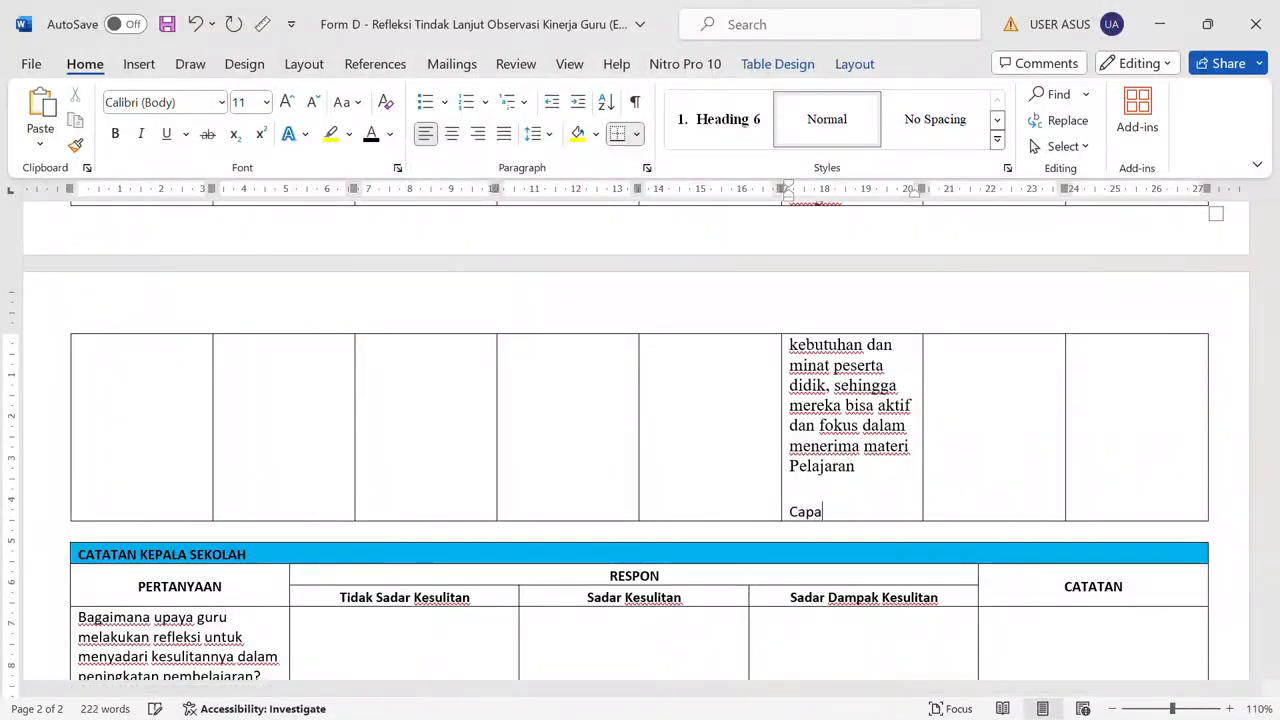
type("ian ")
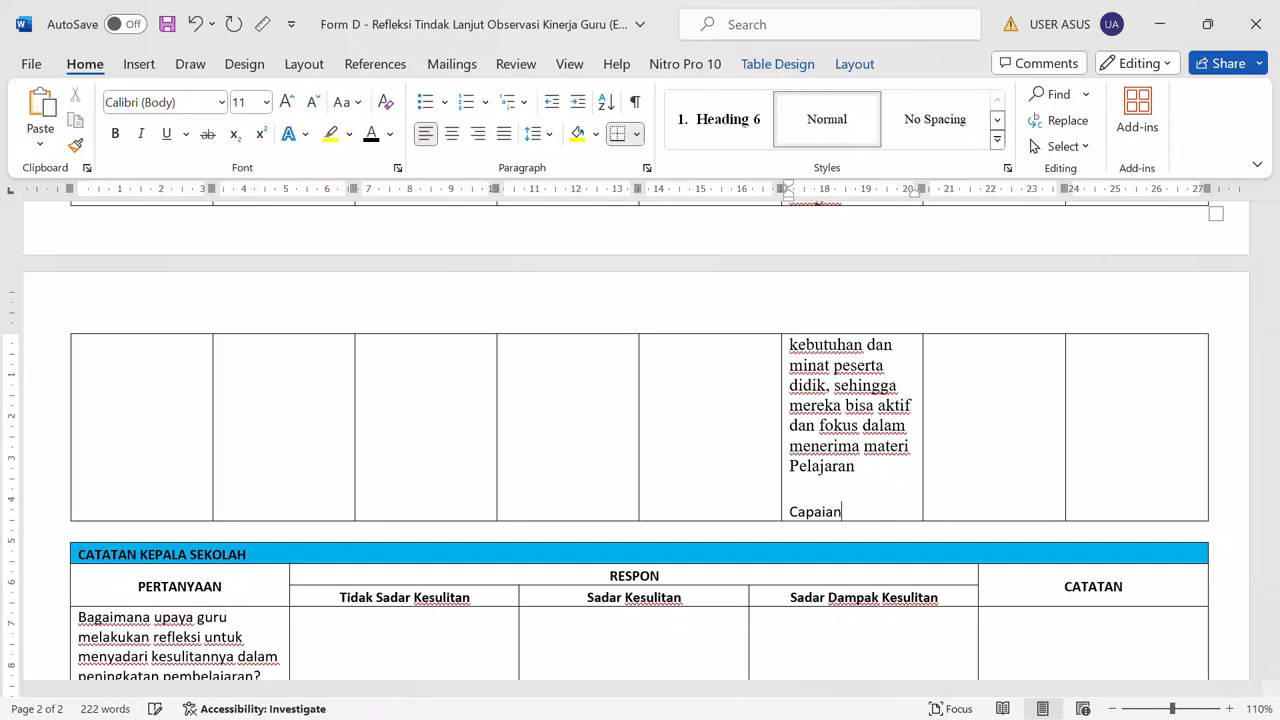
type(":")
key("Return")
left_click_drag(856, 514, 800, 519)
key("ctrl+b")
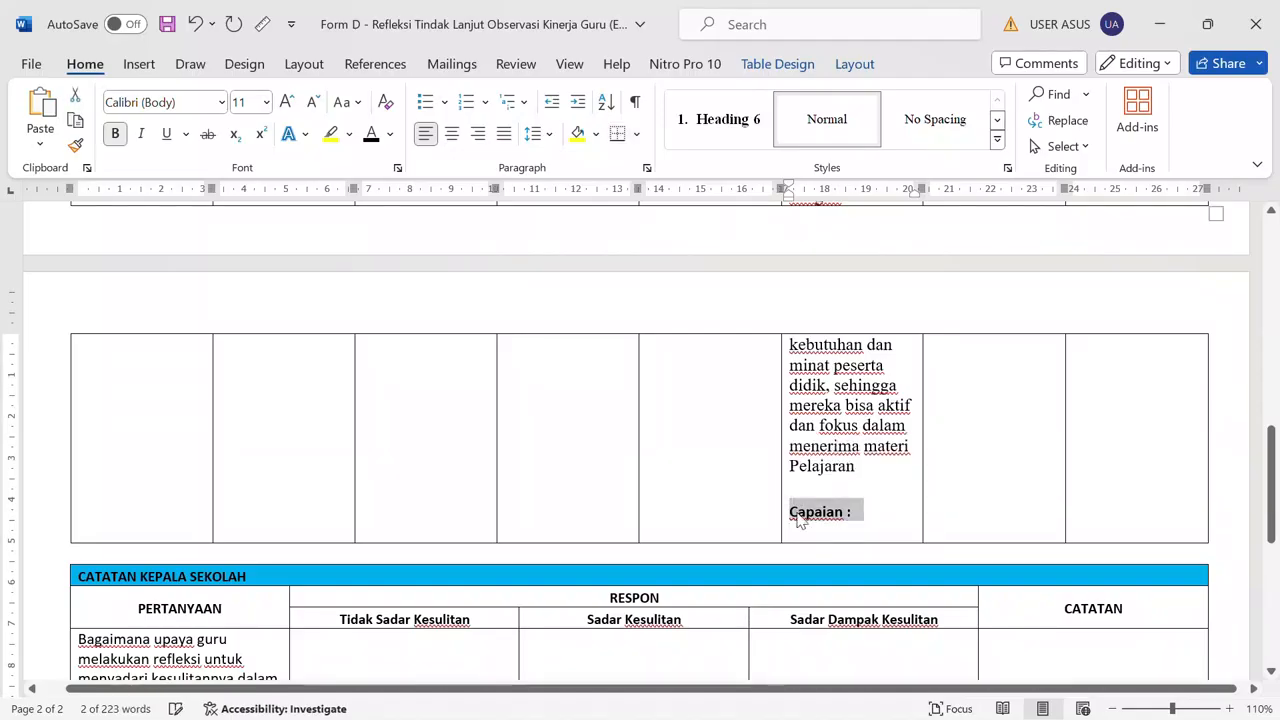
left_click(809, 537)
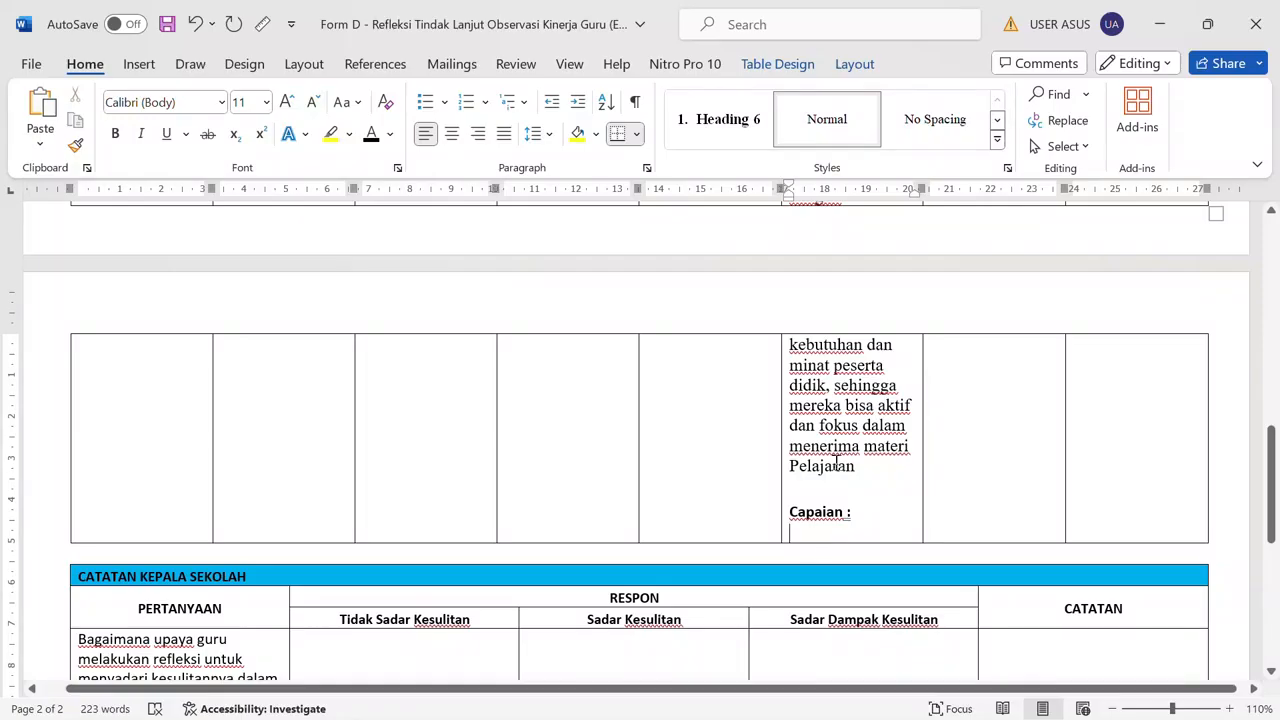
Copy the first question 2 sample answer, beginning "Perubahan Praktik yang telah saya lakukan", from the Formulir D reference answers document.
scroll(836, 461, "down", 1)
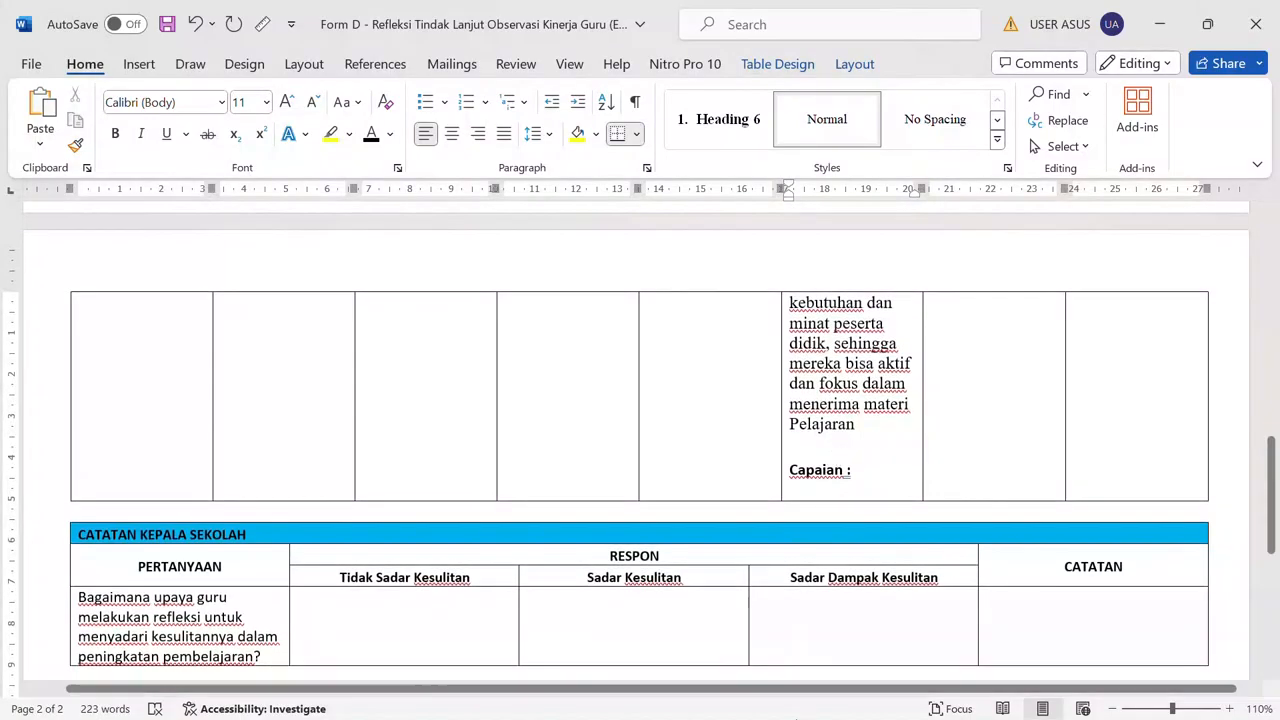
key("super")
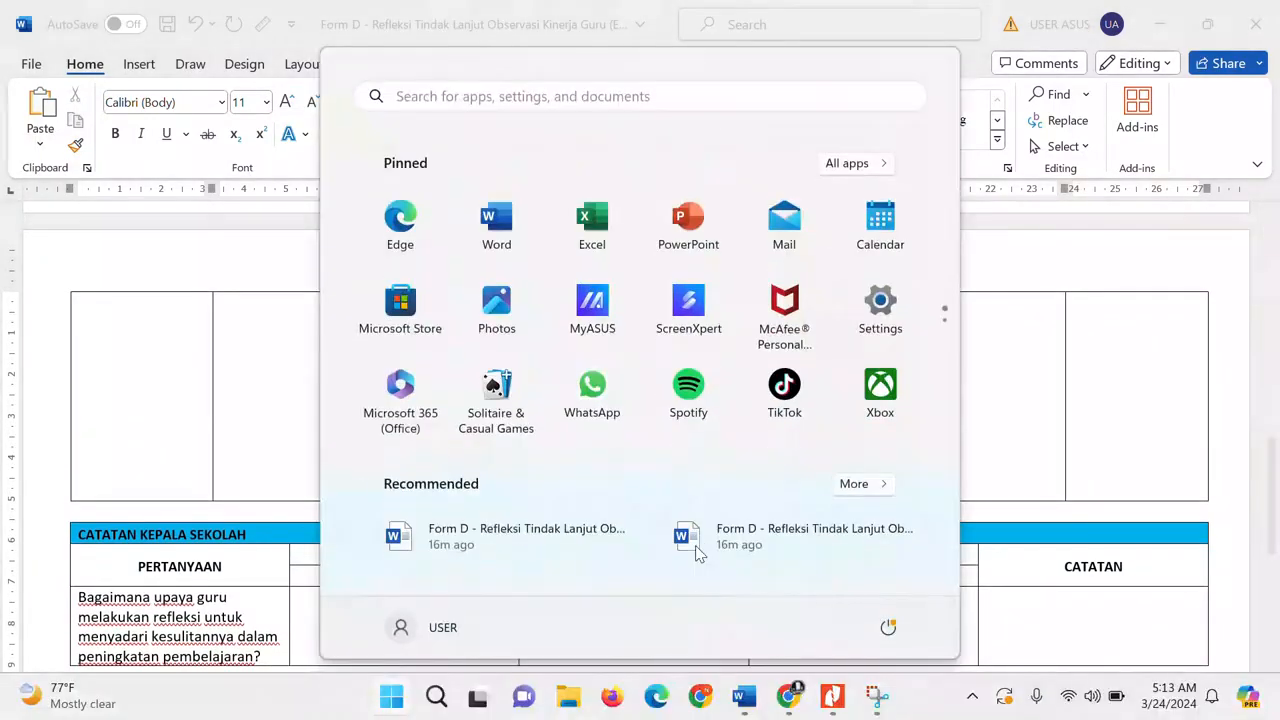
mouse_move(791, 708)
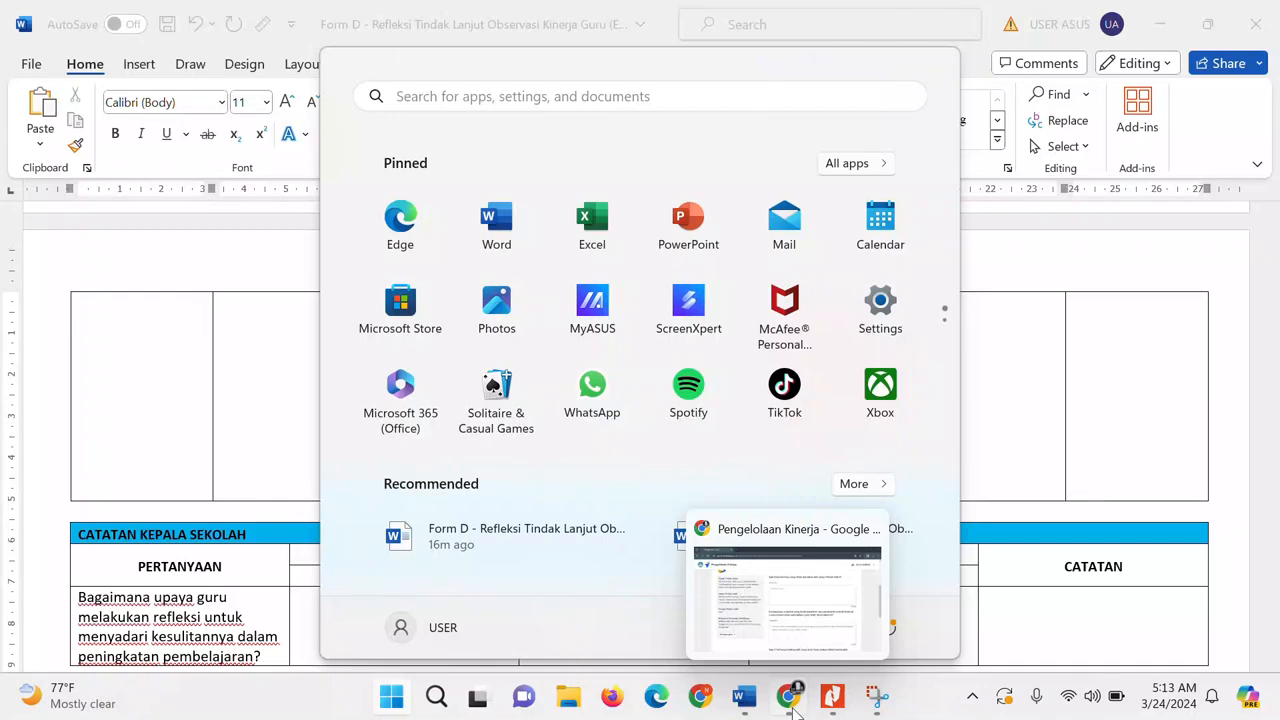
mouse_move(744, 702)
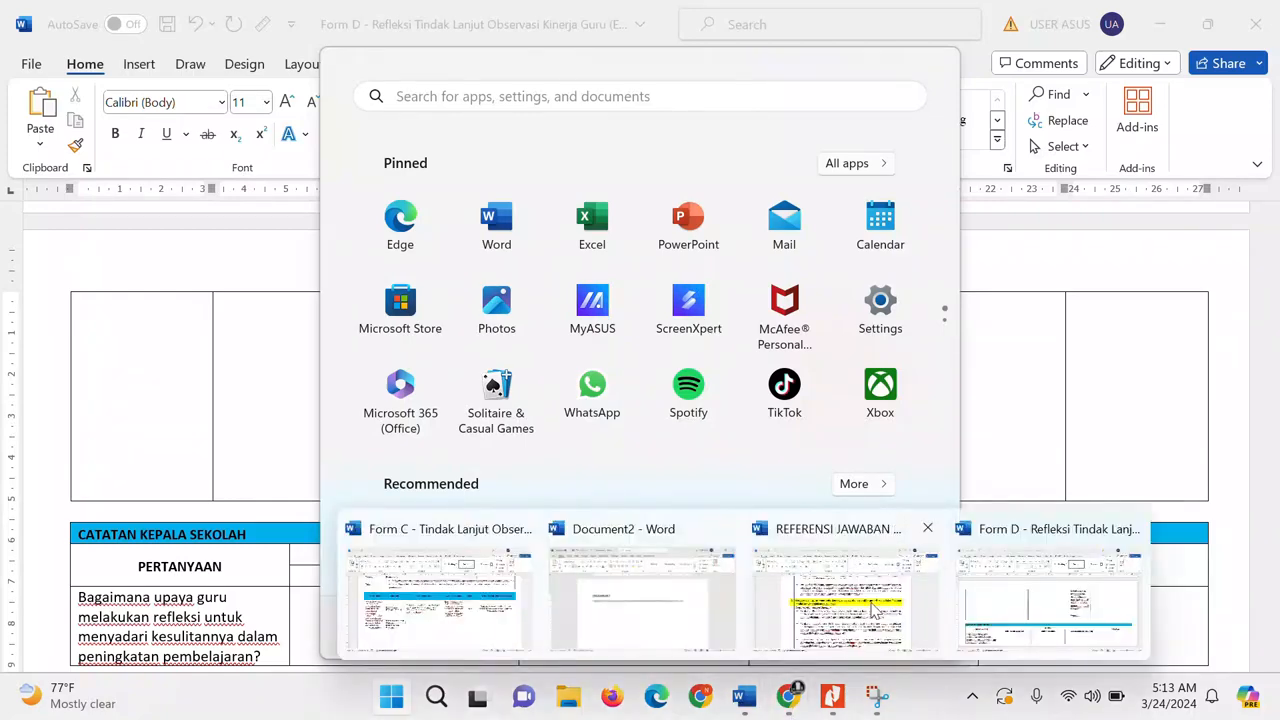
left_click(873, 610)
scroll(619, 487, "down", 1)
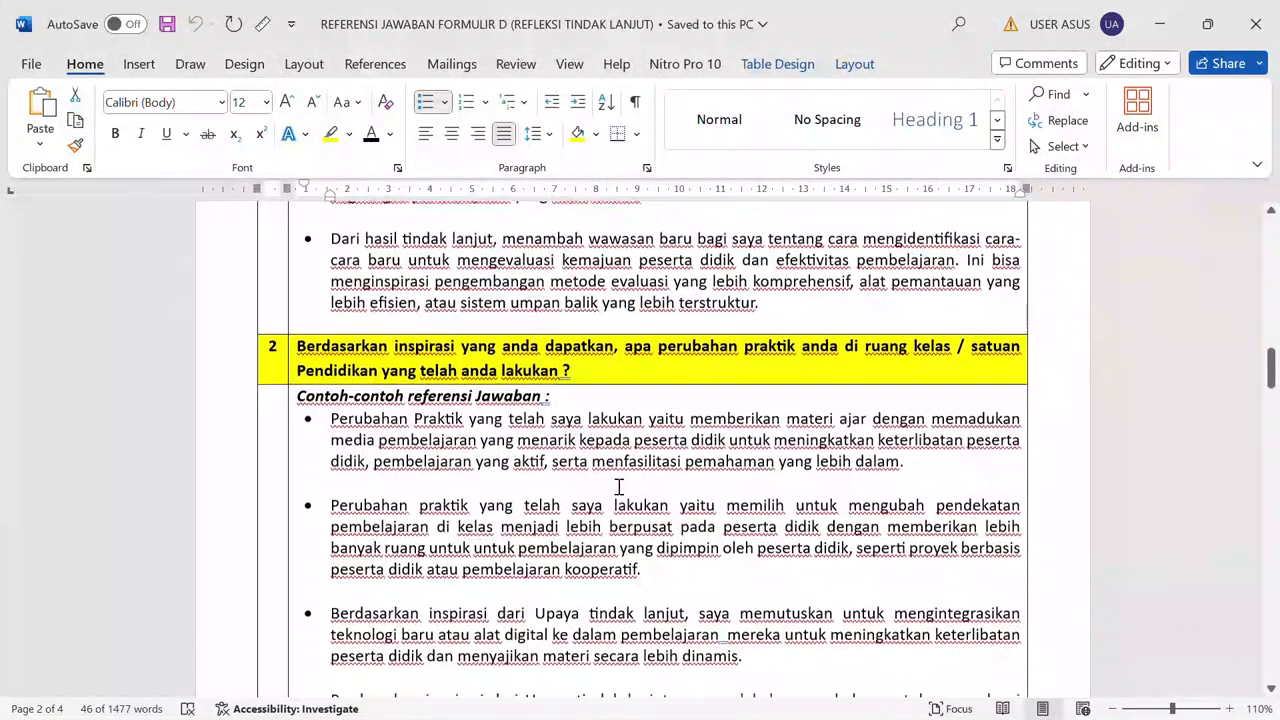
scroll(619, 487, "down", 1)
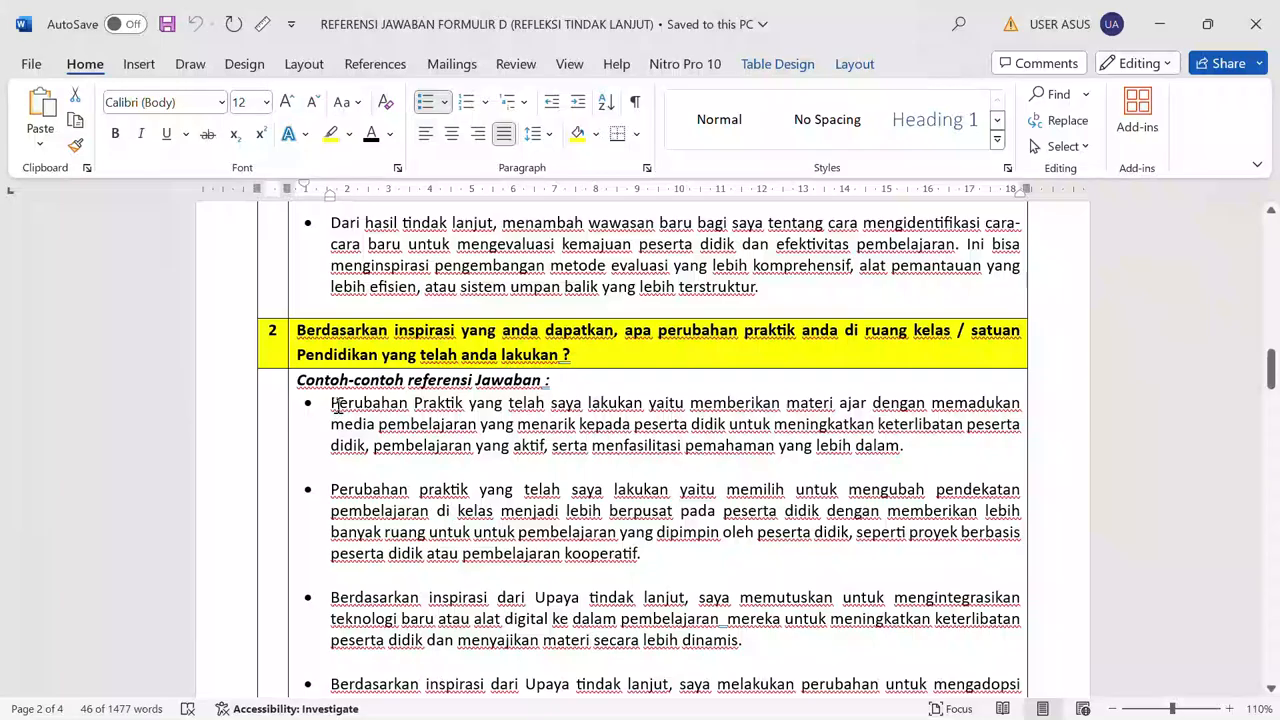
left_click_drag(333, 405, 903, 446)
key("ctrl+c")
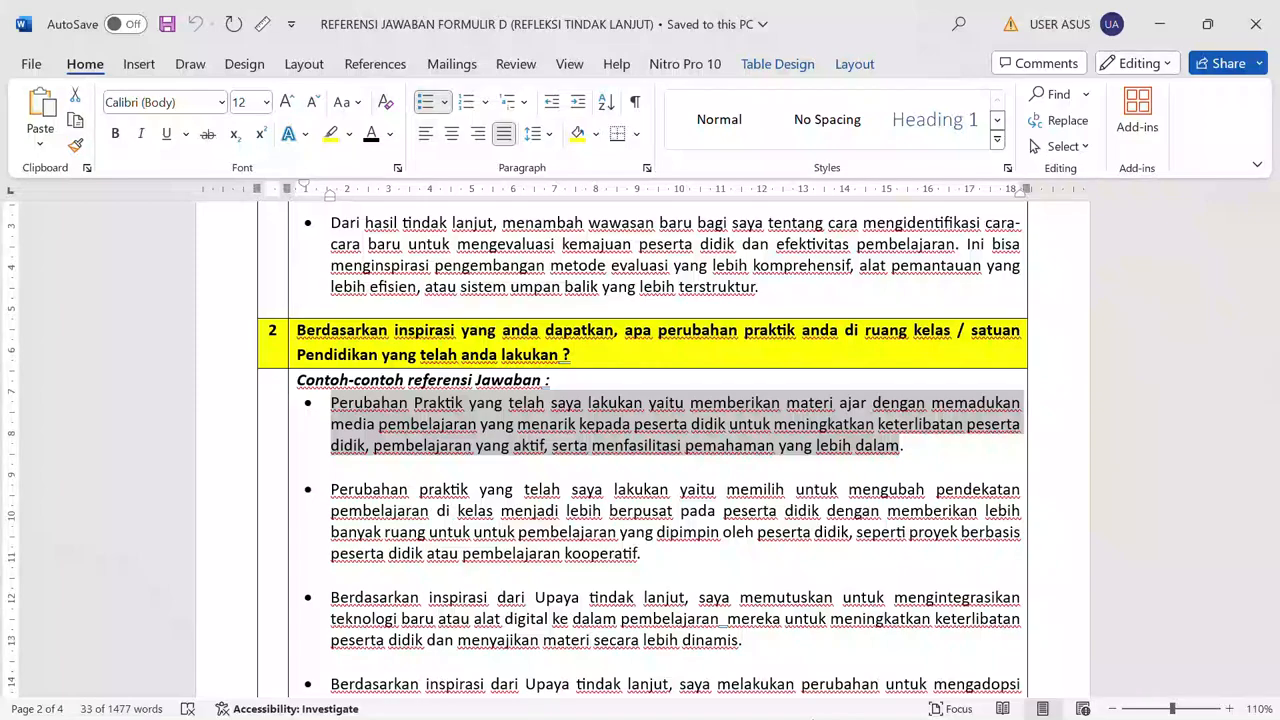
Paste the copied question 2 answer under the "Capaian :" label in Form D and look back over the Peningkatan Kinerja row.
key("super")
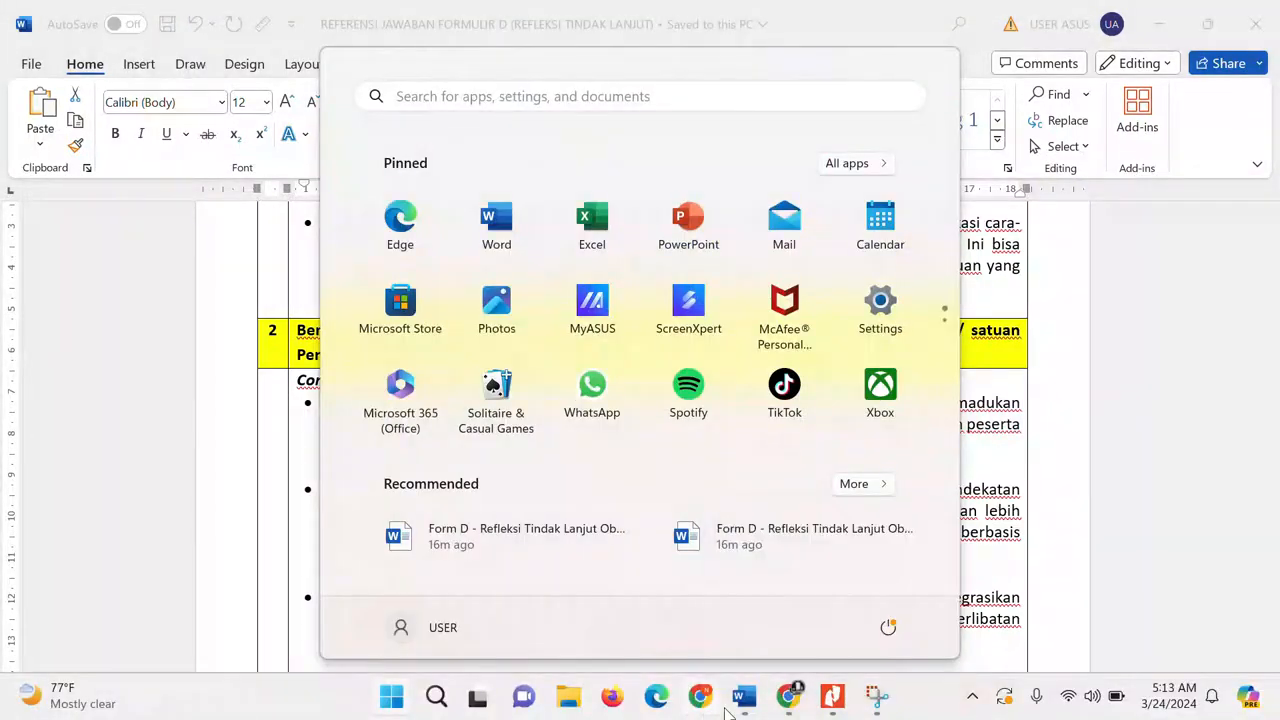
mouse_move(742, 700)
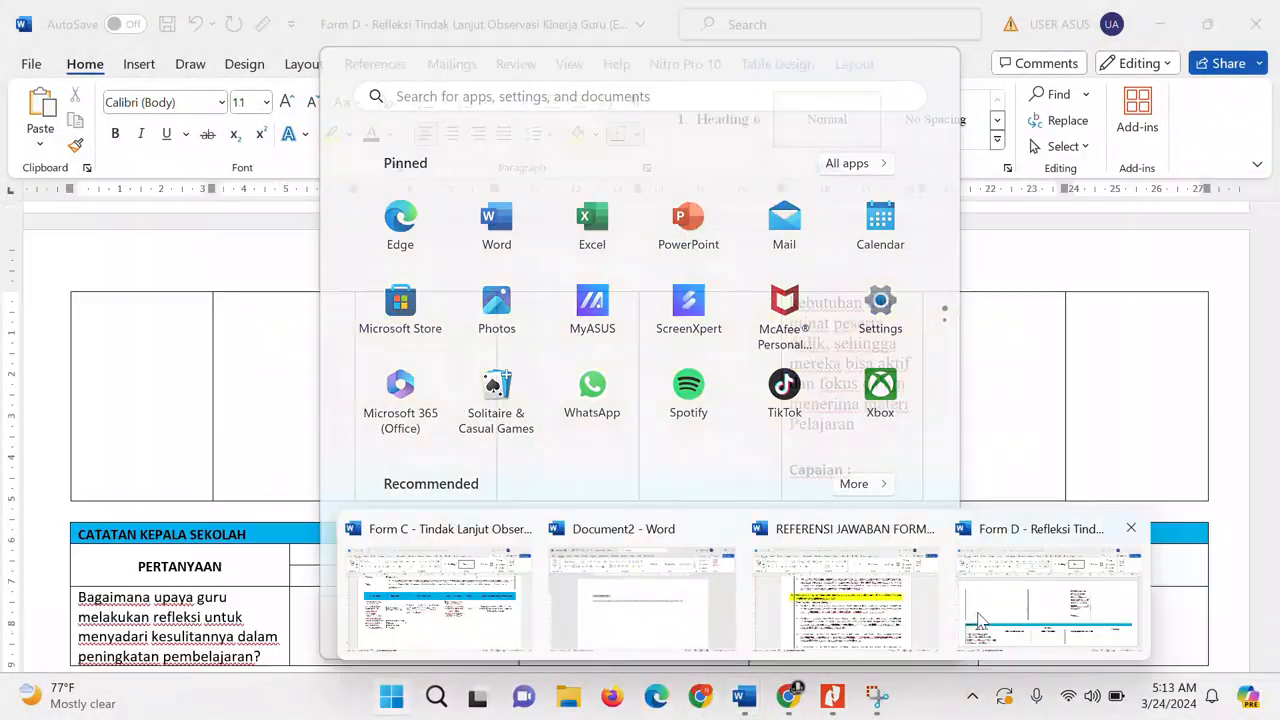
left_click(978, 620)
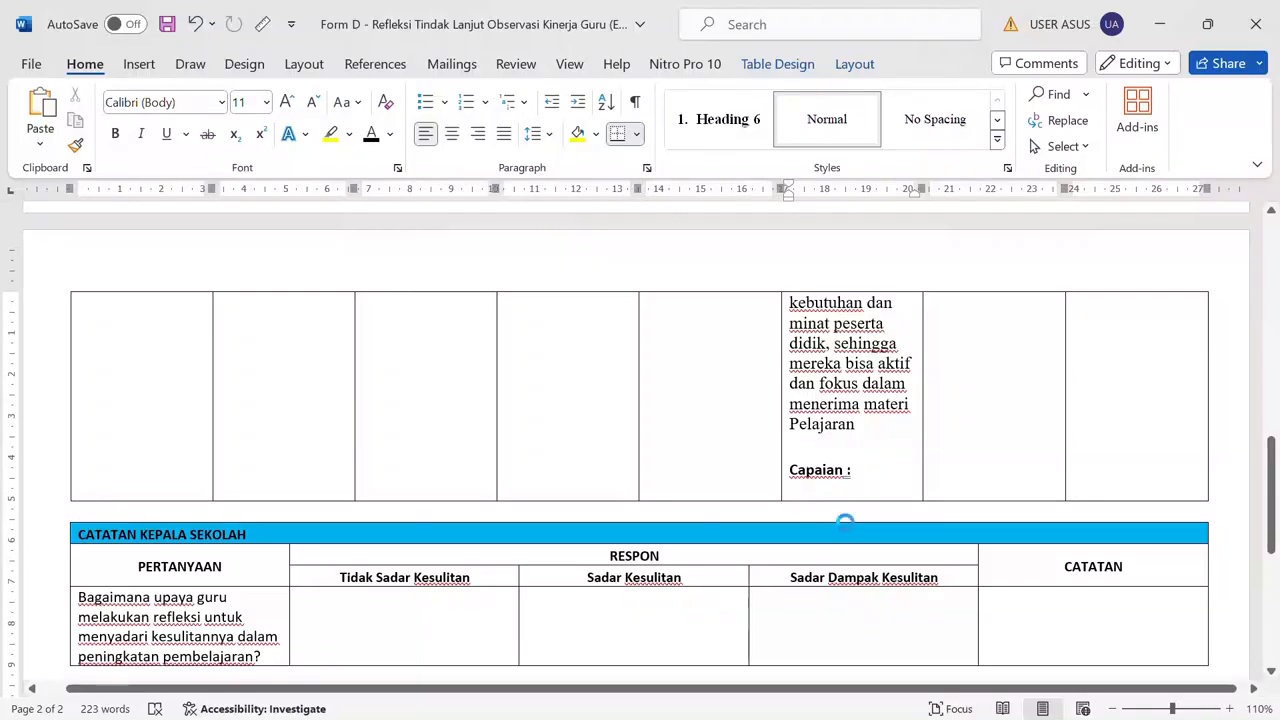
key("ctrl+v")
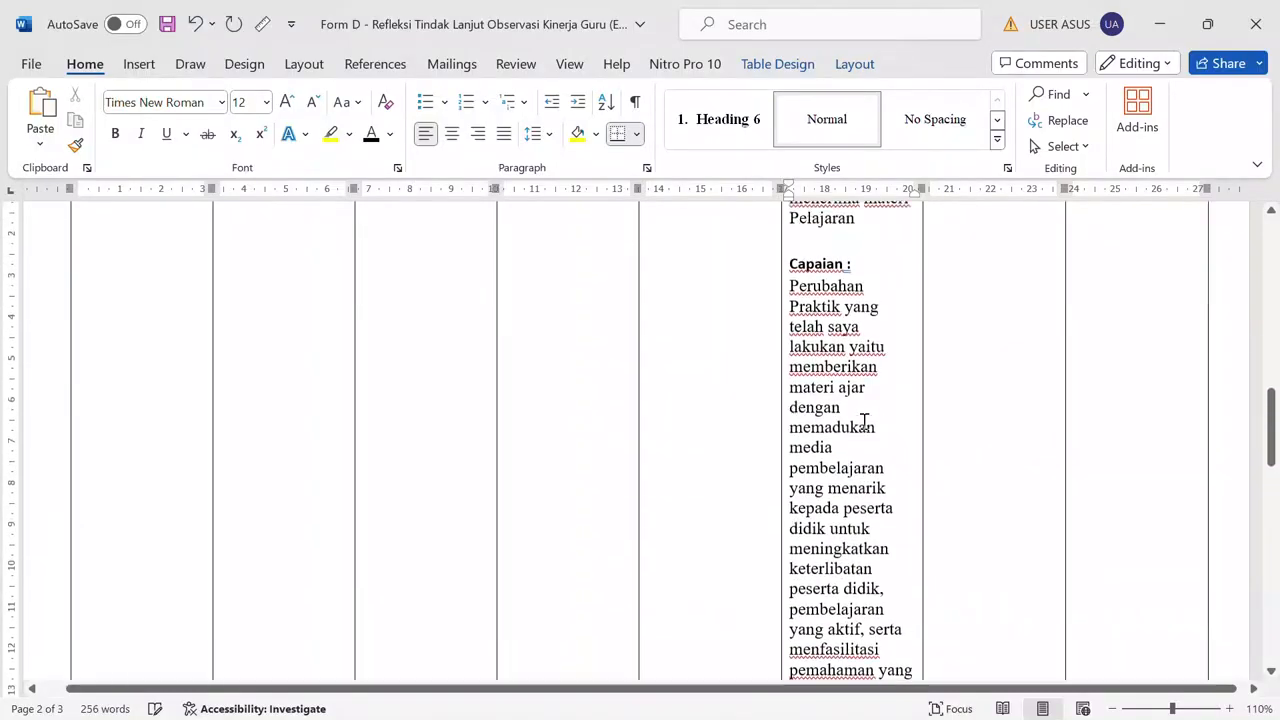
scroll(864, 421, "up", 1)
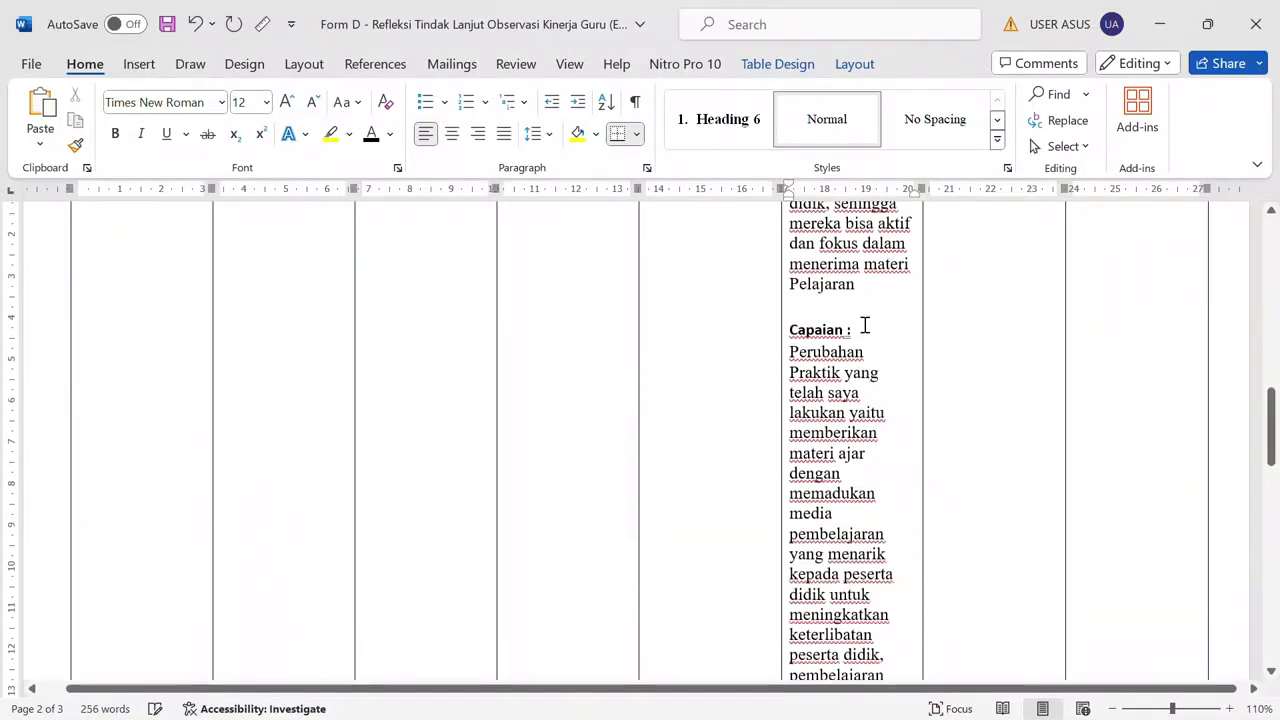
scroll(864, 324, "up", 6)
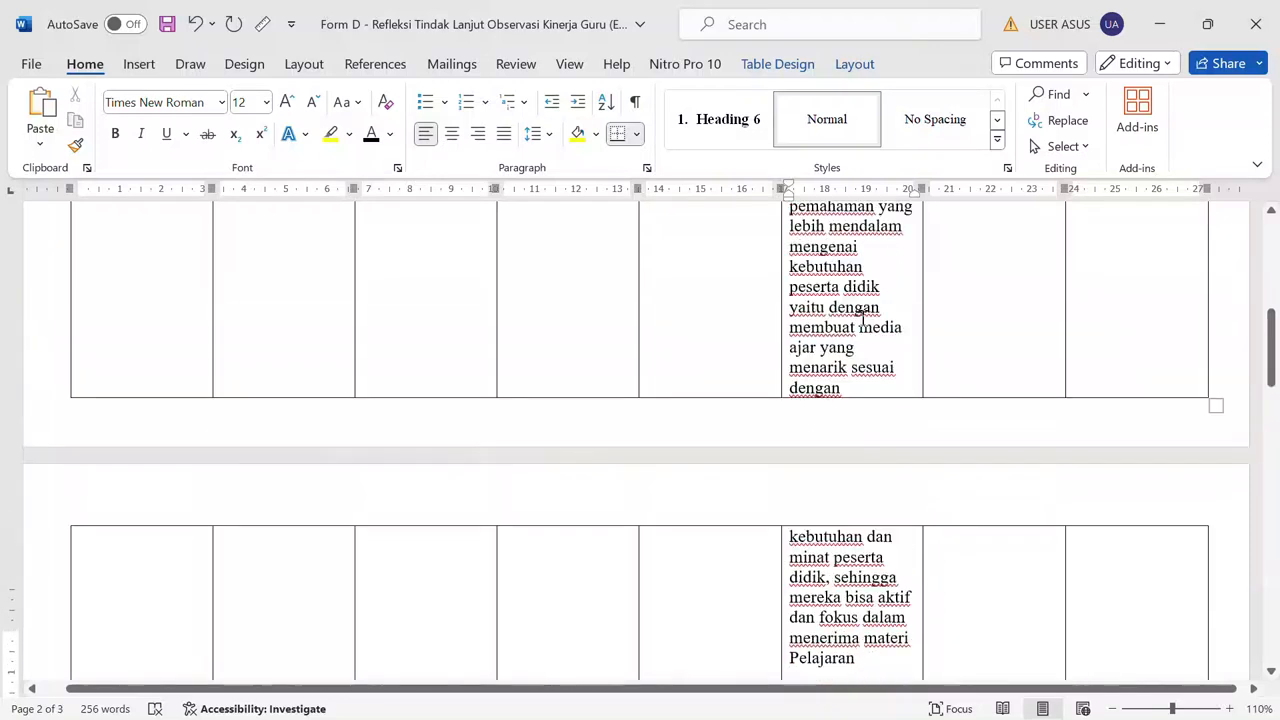
scroll(862, 318, "up", 6)
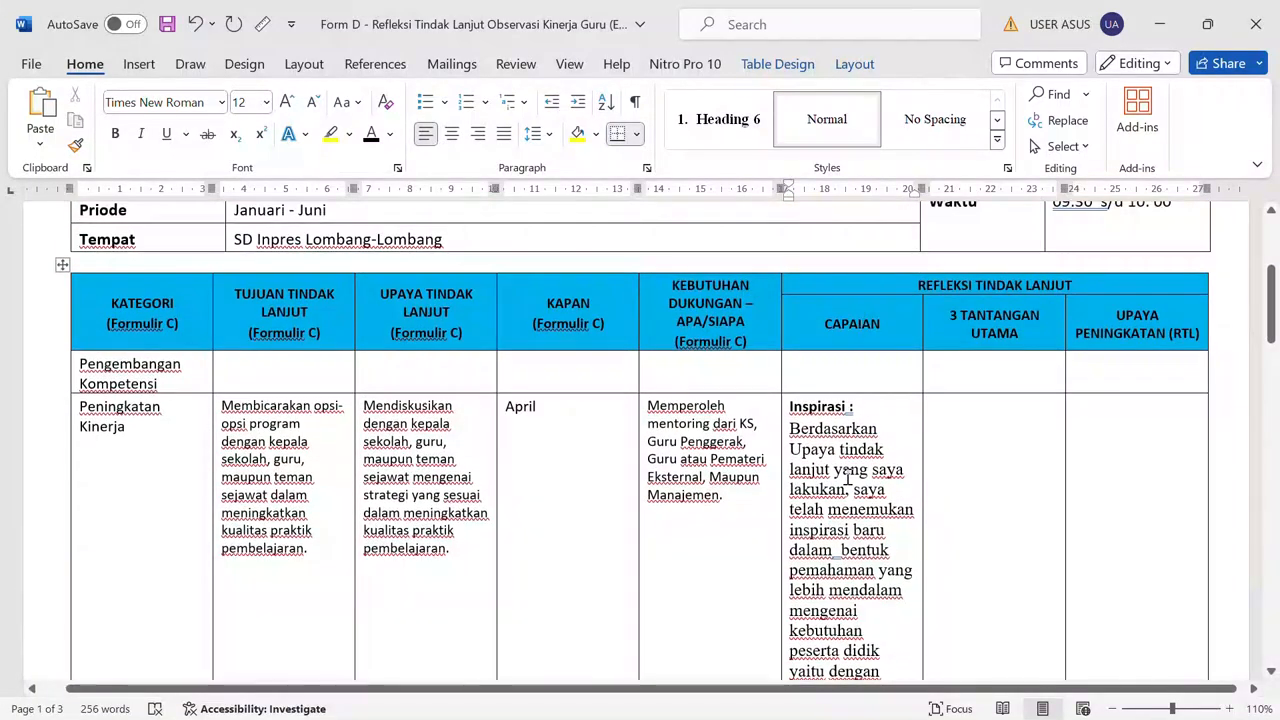
Switch from Form D to the Formulir D reference answers document and go to the sample answers for question 3 on the three challenges.
left_click(993, 420)
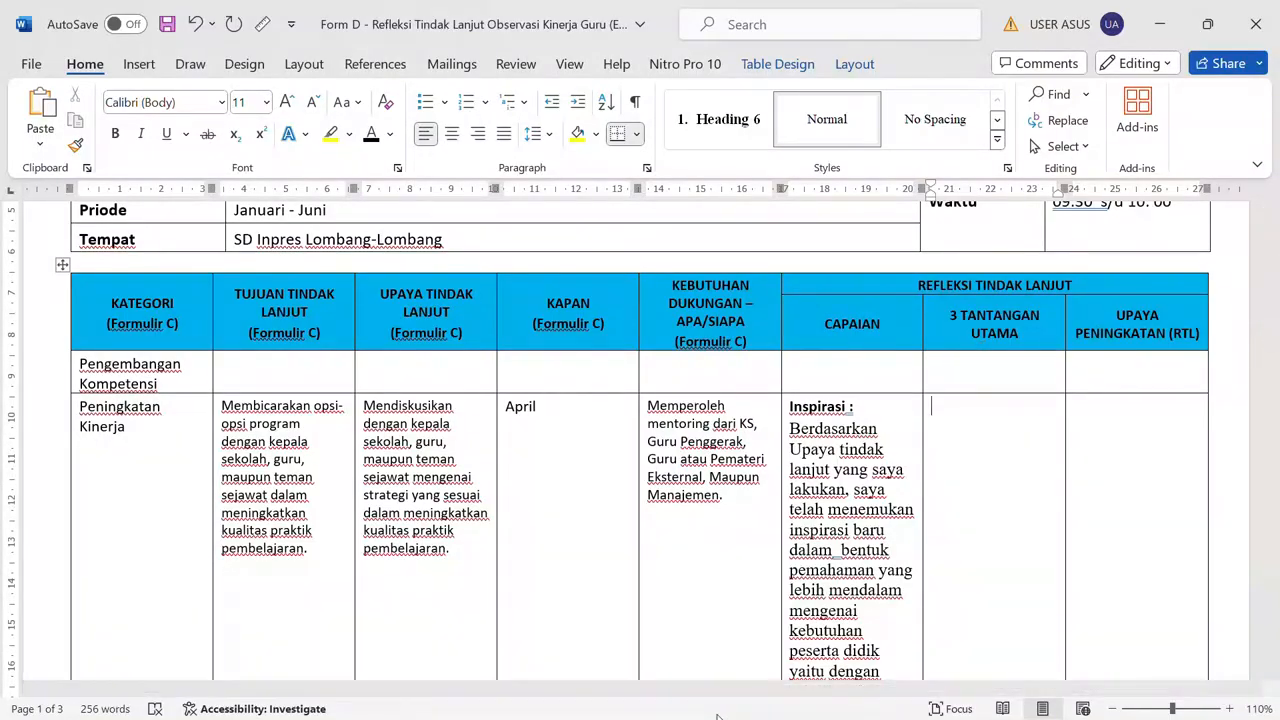
key("super")
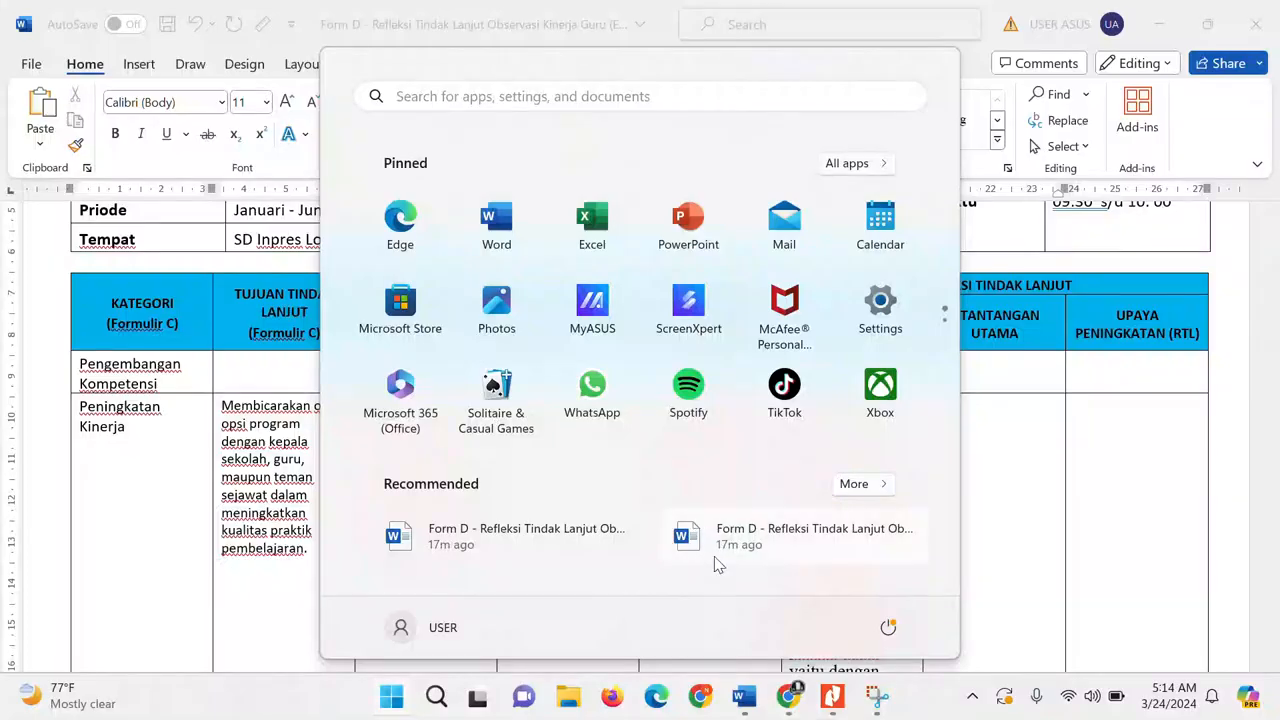
mouse_move(790, 702)
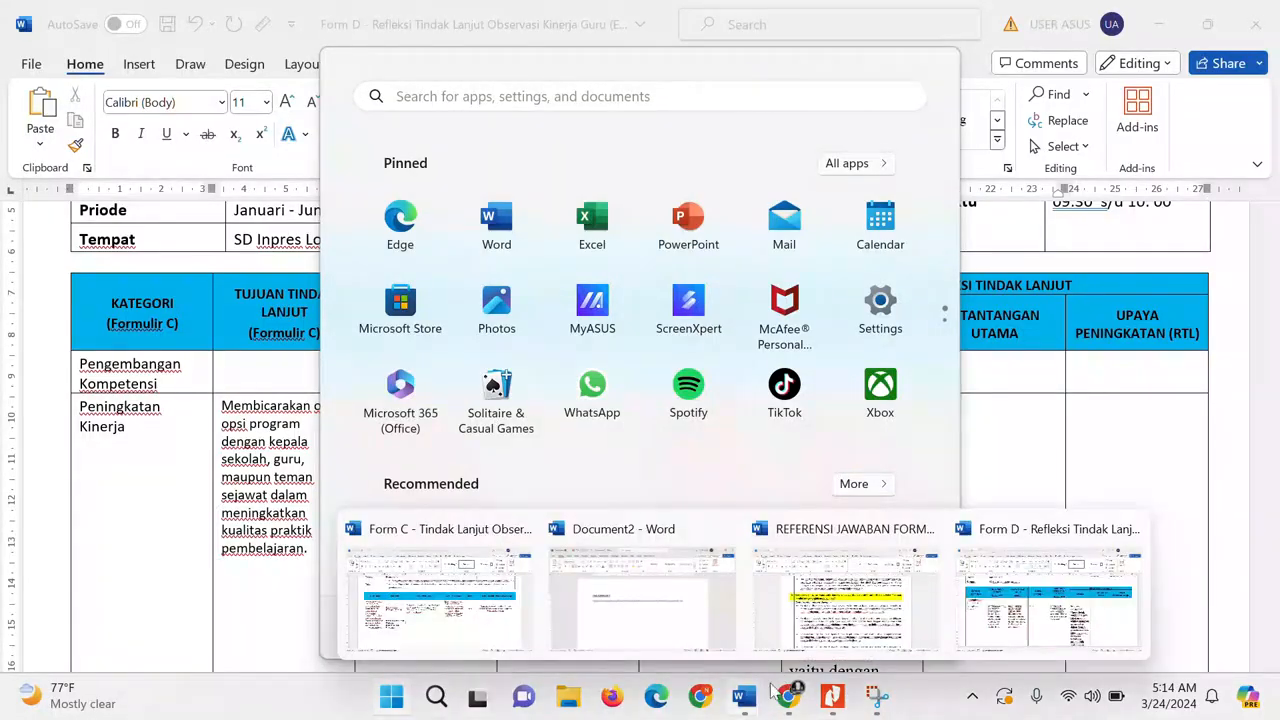
left_click(845, 630)
scroll(665, 519, "down", 10)
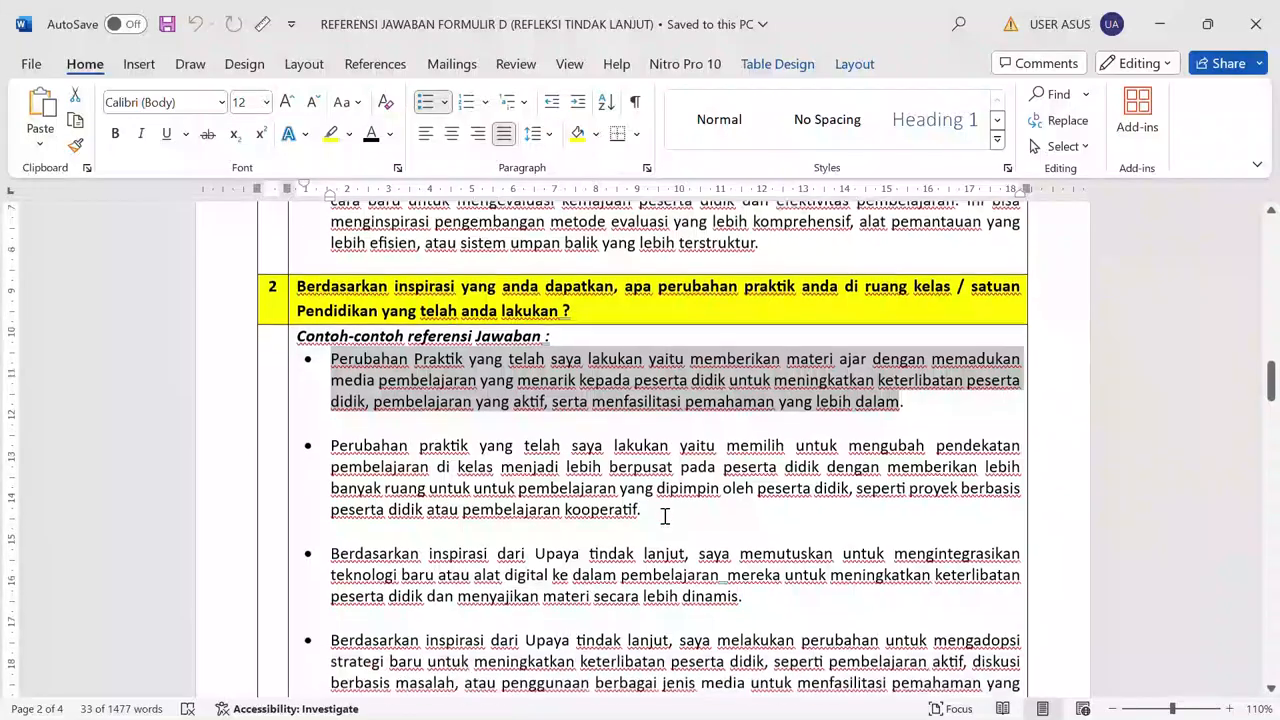
scroll(665, 515, "down", 4)
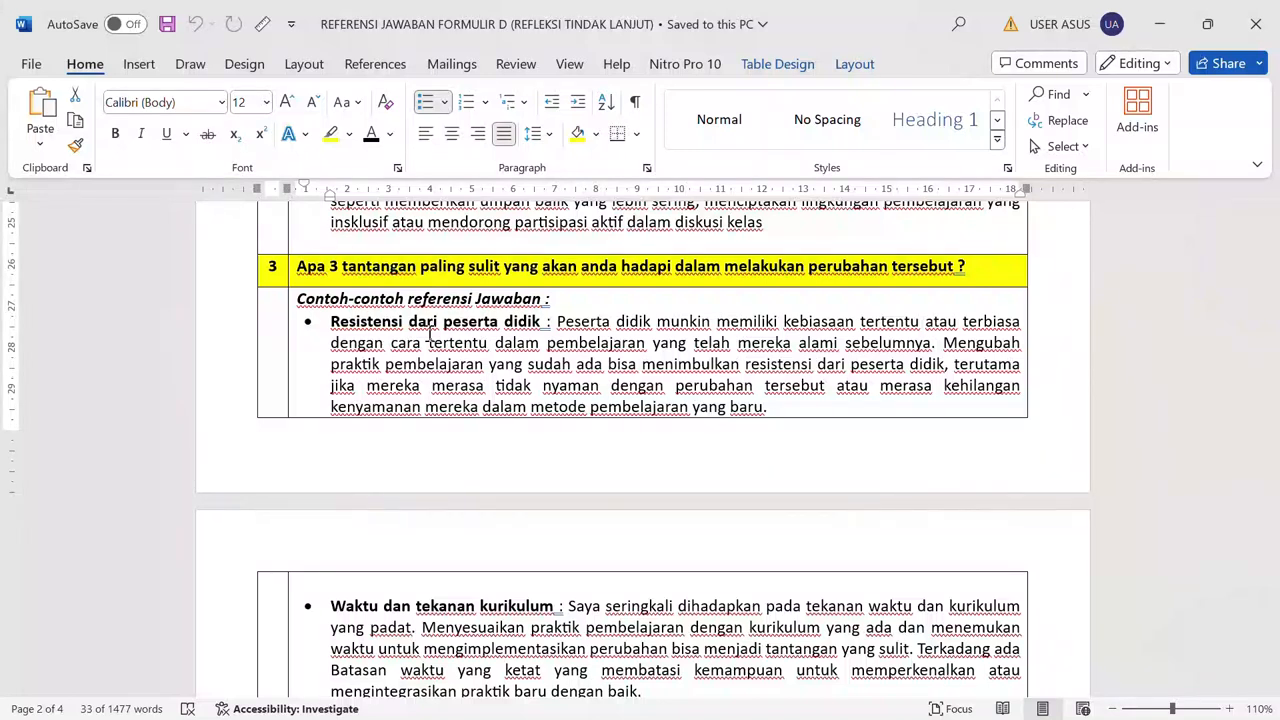
scroll(516, 435, "down", 2)
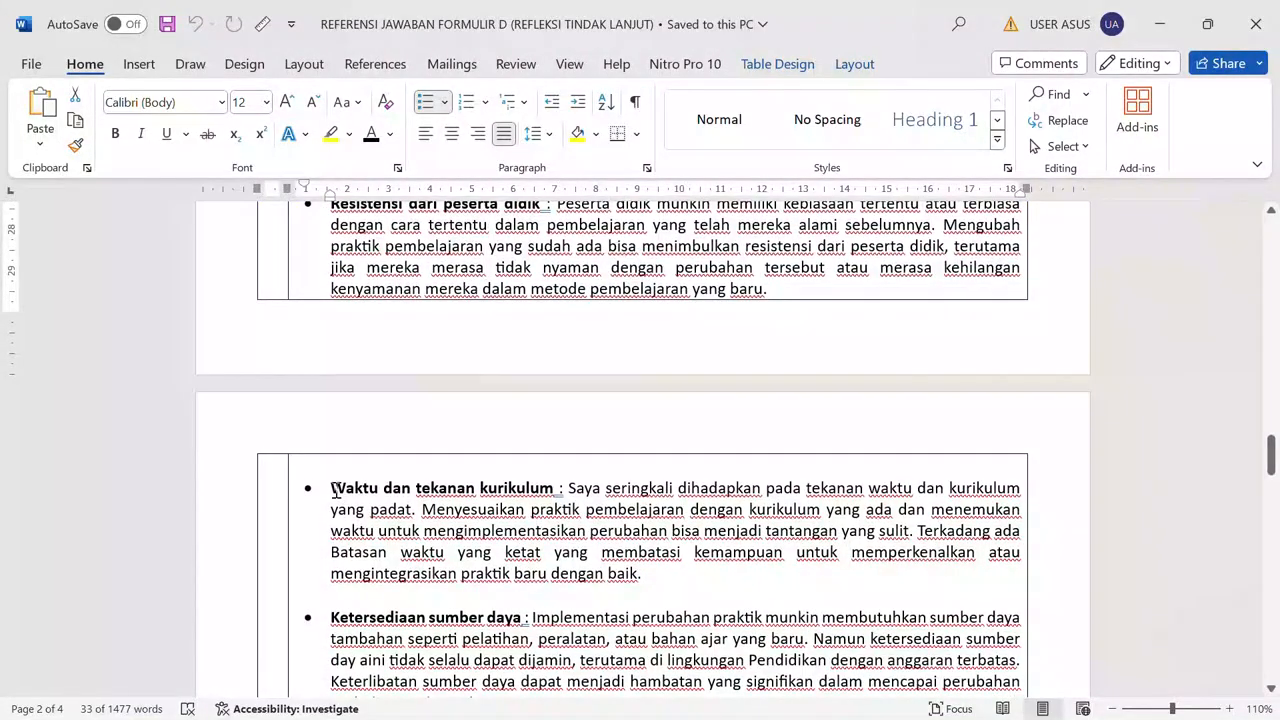
left_click_drag(336, 490, 637, 572)
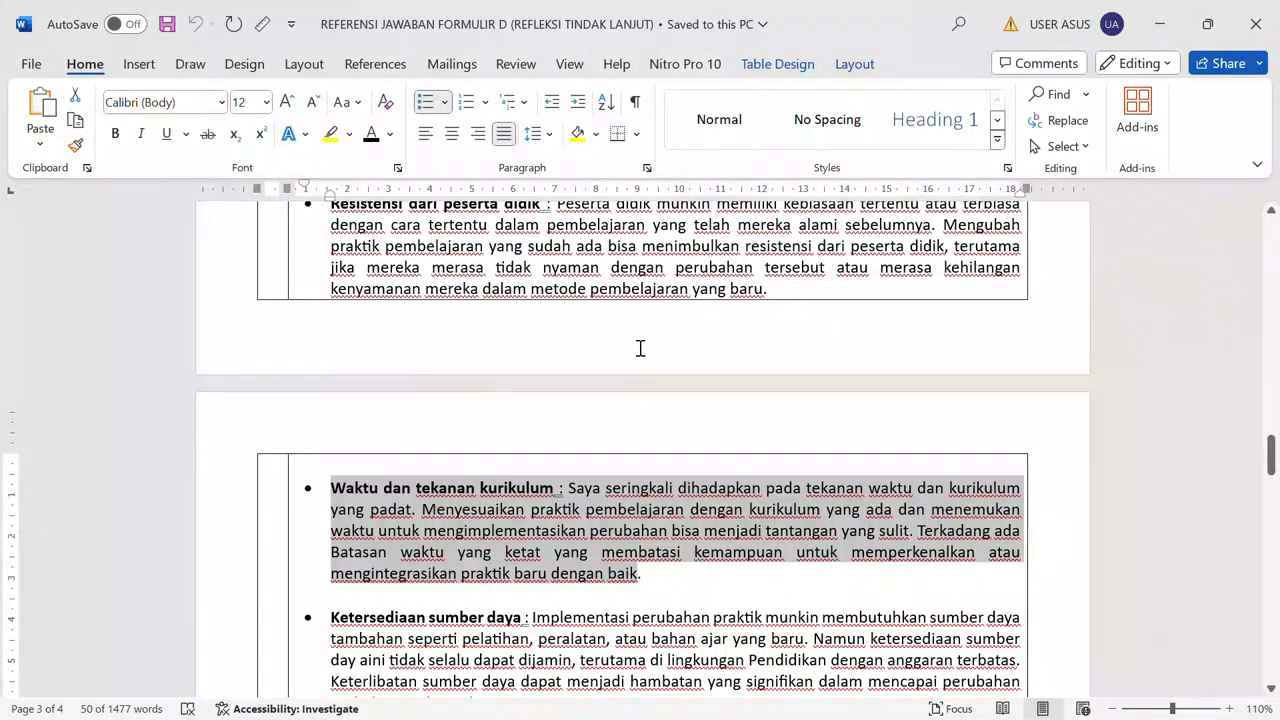
scroll(640, 348, "up", 3)
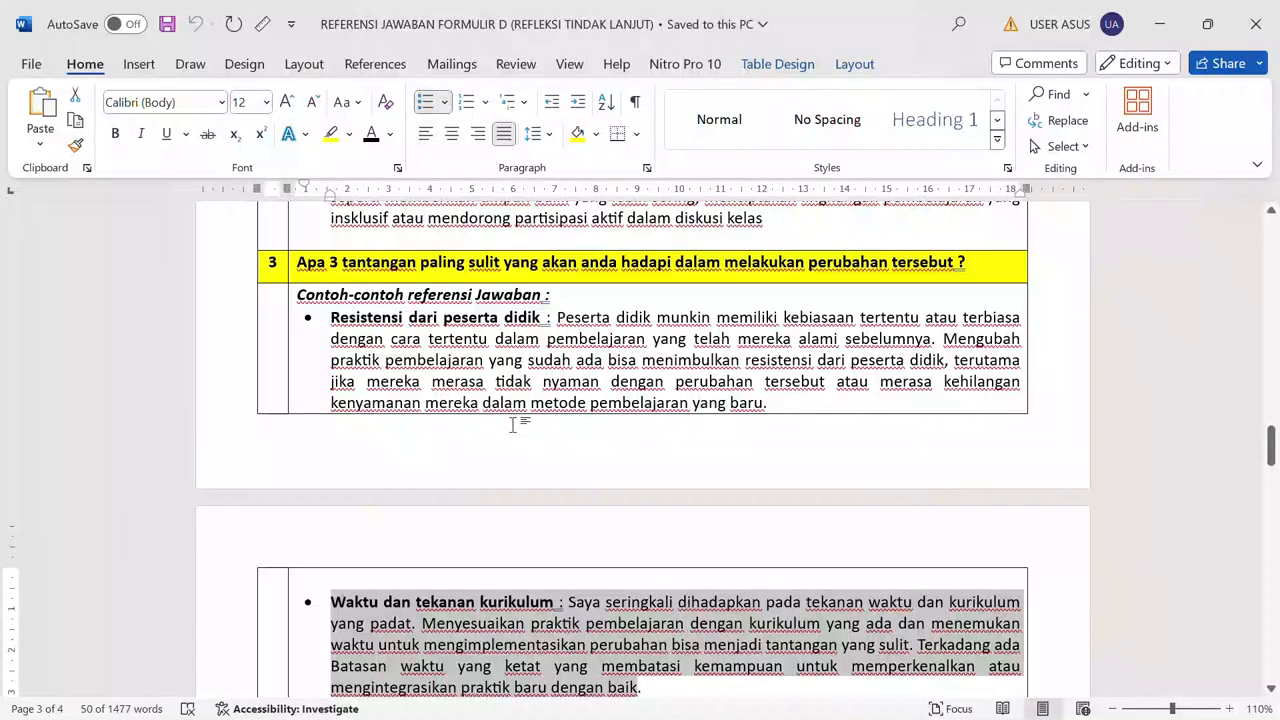
scroll(512, 425, "down", 1)
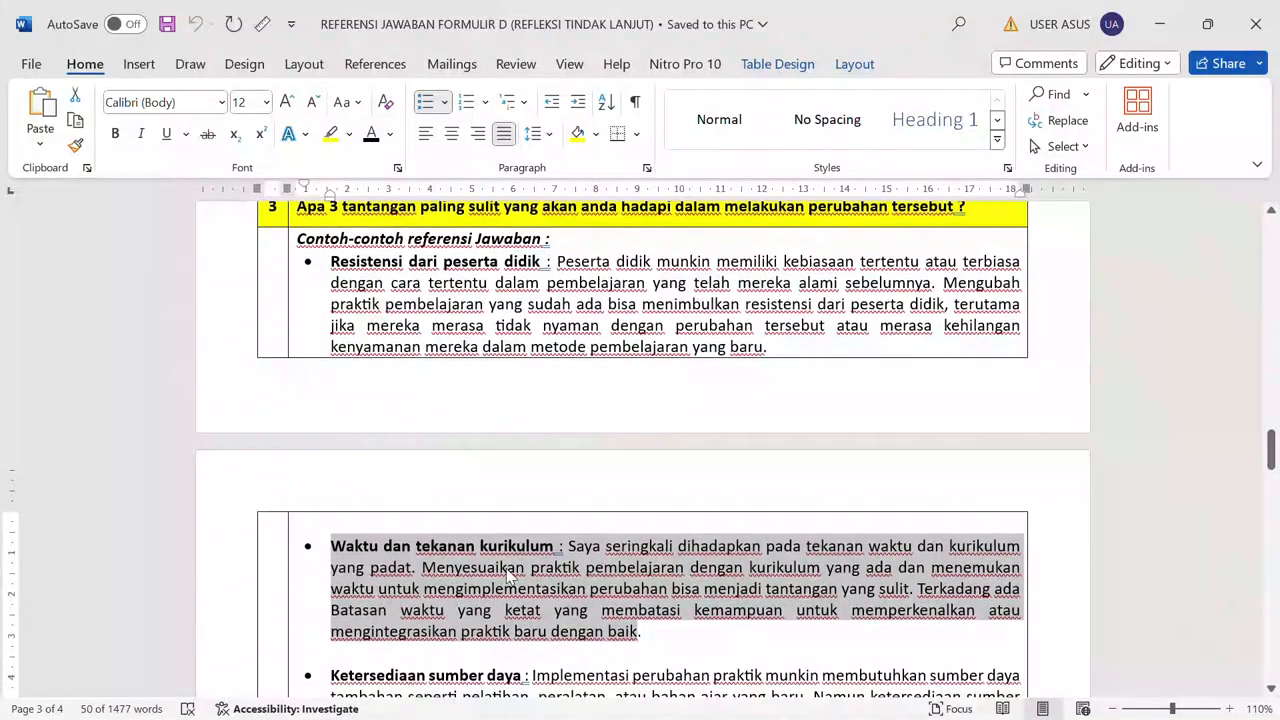
left_click(508, 569)
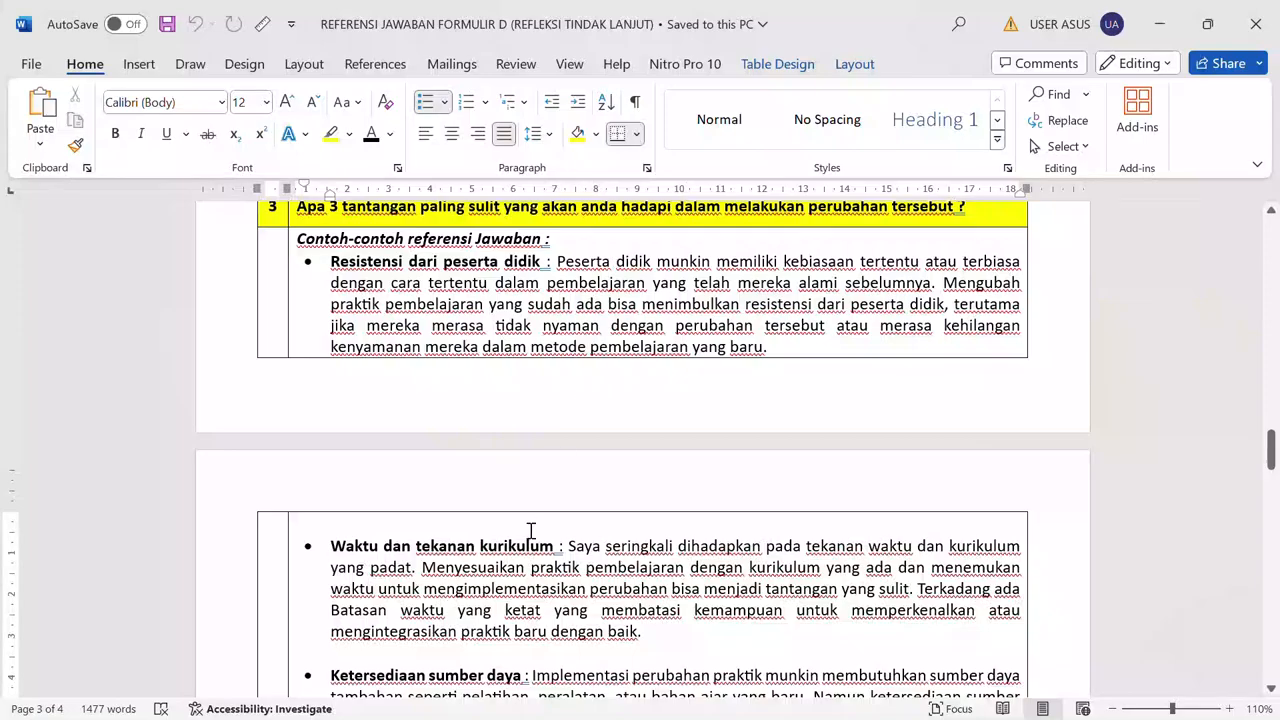
Copy only the bold heading "Waktu dan tekanan kurikulum" from the question 3 sample answers.
scroll(566, 549, "down", 2)
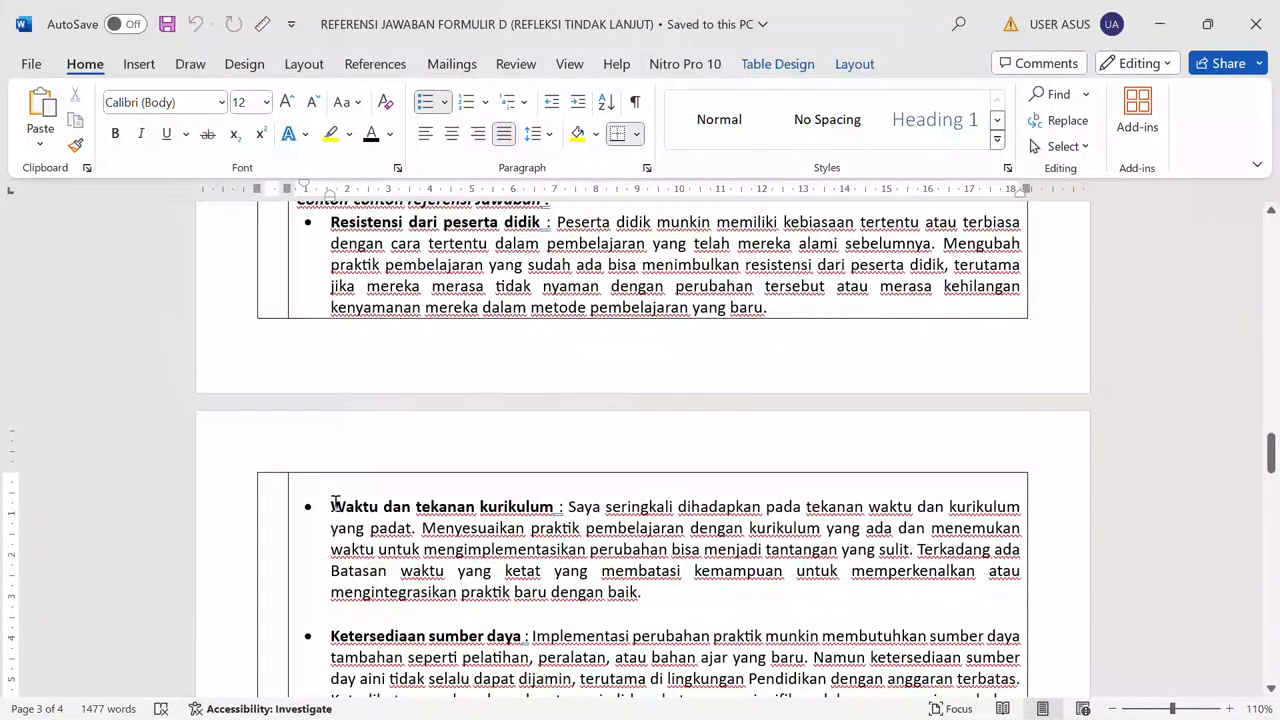
left_click_drag(332, 505, 524, 510)
key("ctrl+c")
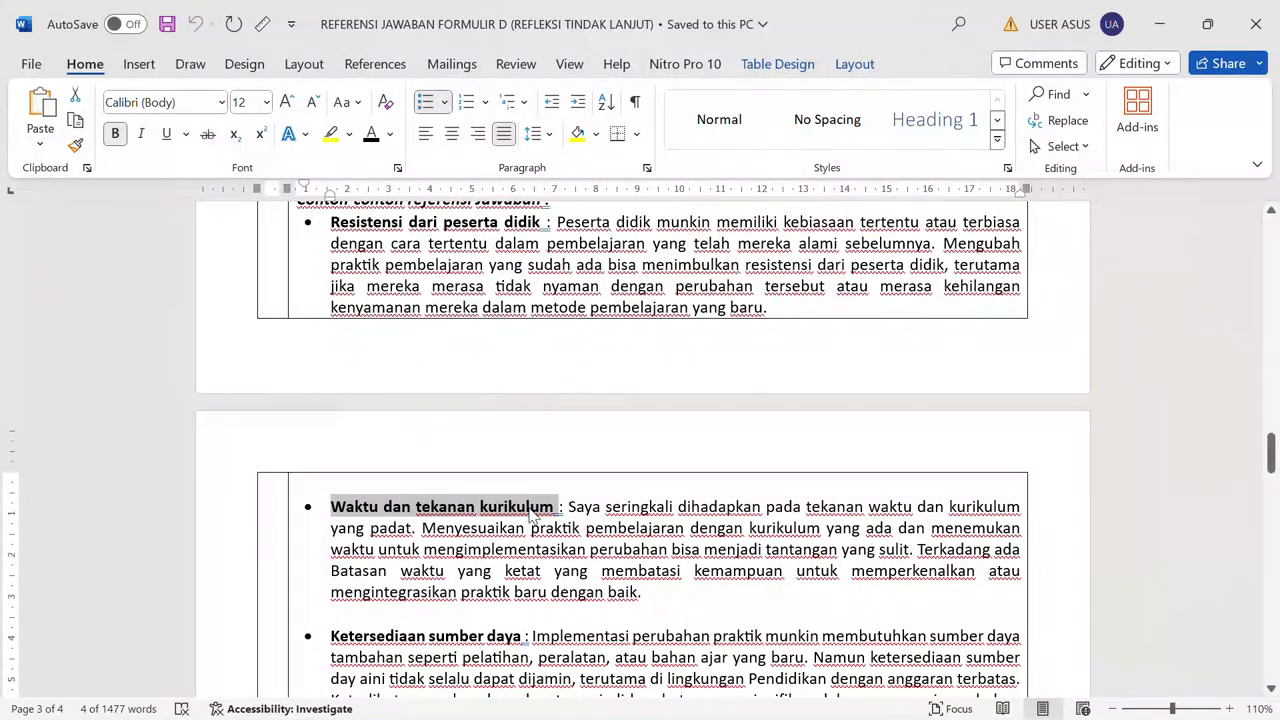
Paste the copied heading into Form D's 3 Tantangan Utama cell of the Peningkatan Kinerja row, followed by a comma.
key("super")
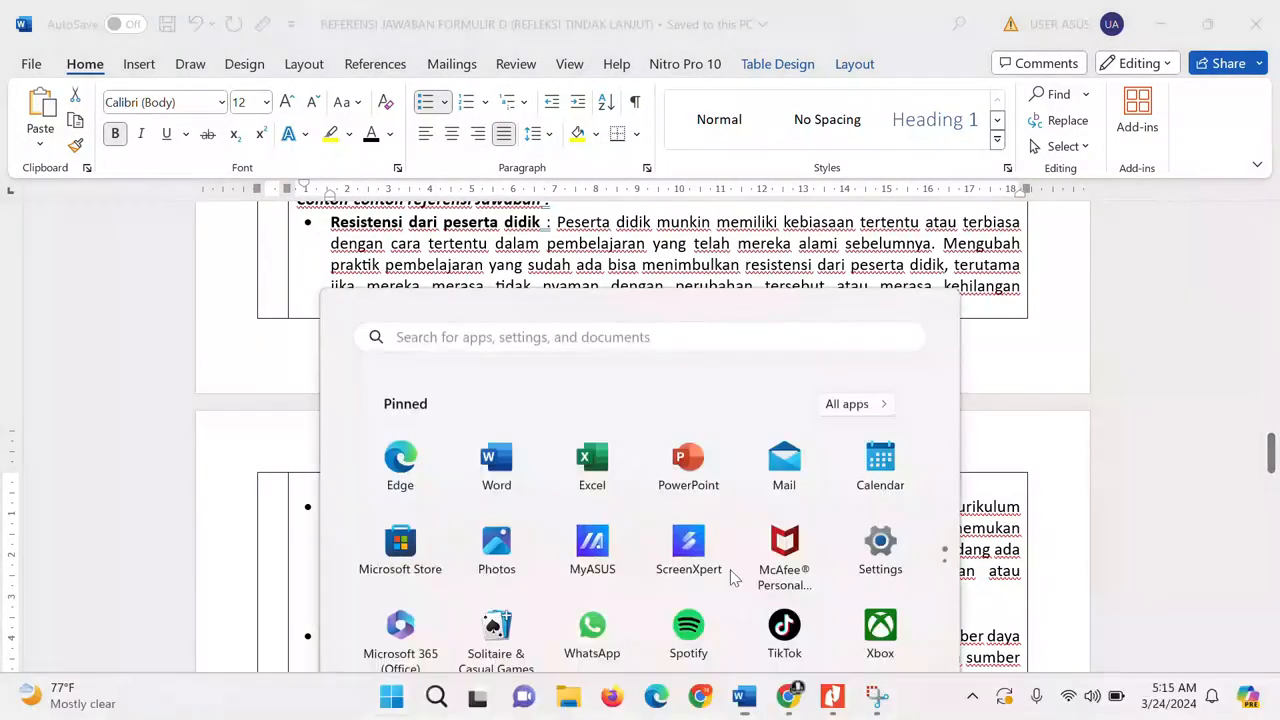
mouse_move(767, 698)
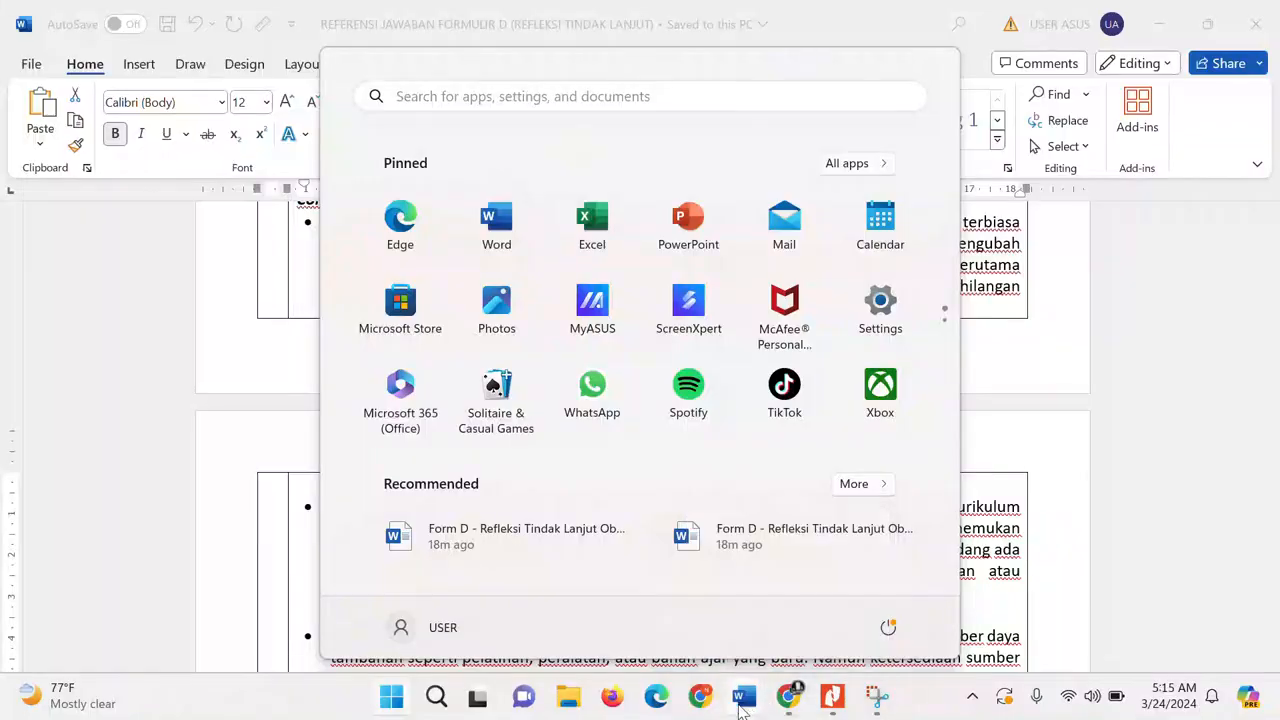
left_click(984, 612)
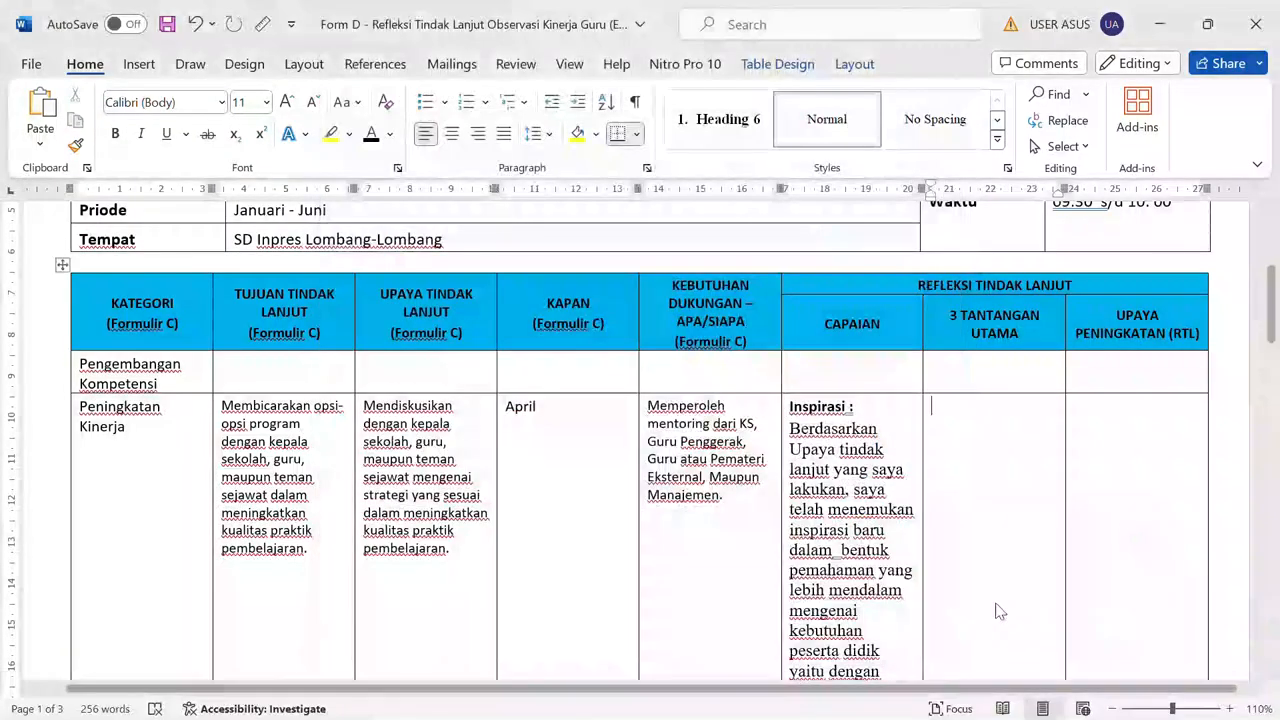
left_click(946, 440)
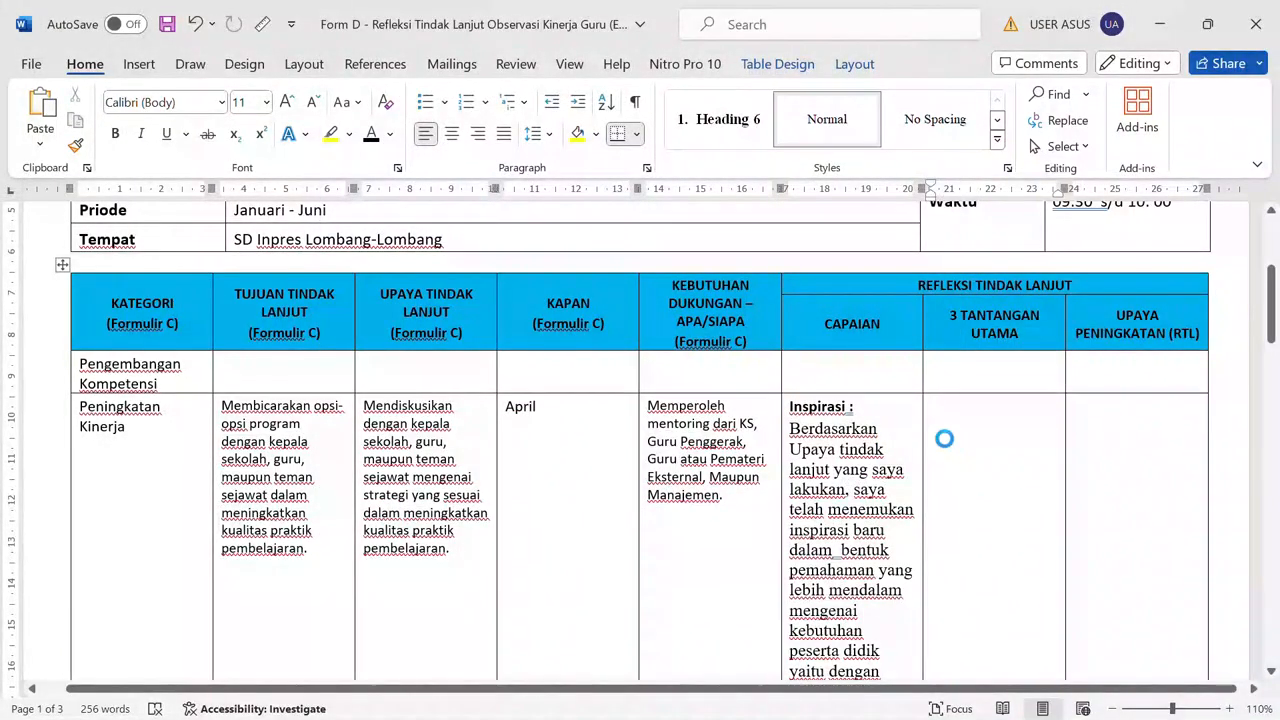
key("ctrl+v")
type(",")
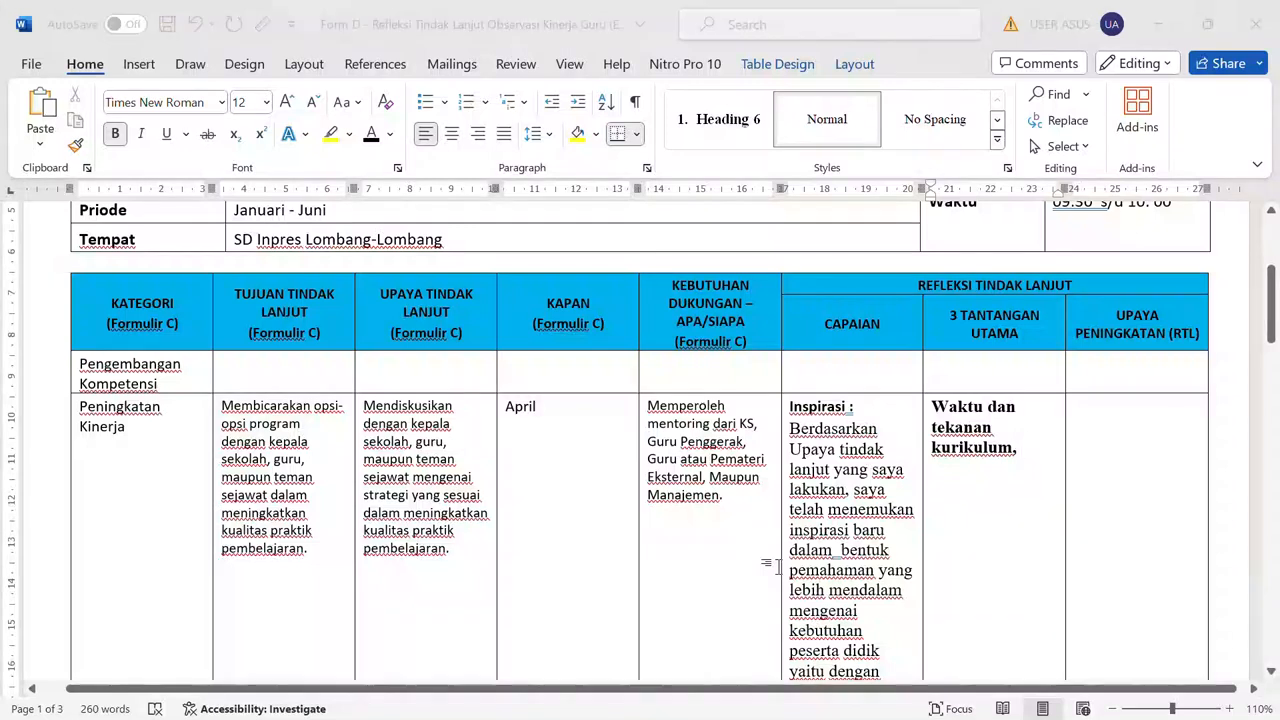
Return to the reference answers document and copy the bold question 3 heading "Ketersediaan sumber daya".
key("super")
mouse_move(790, 691)
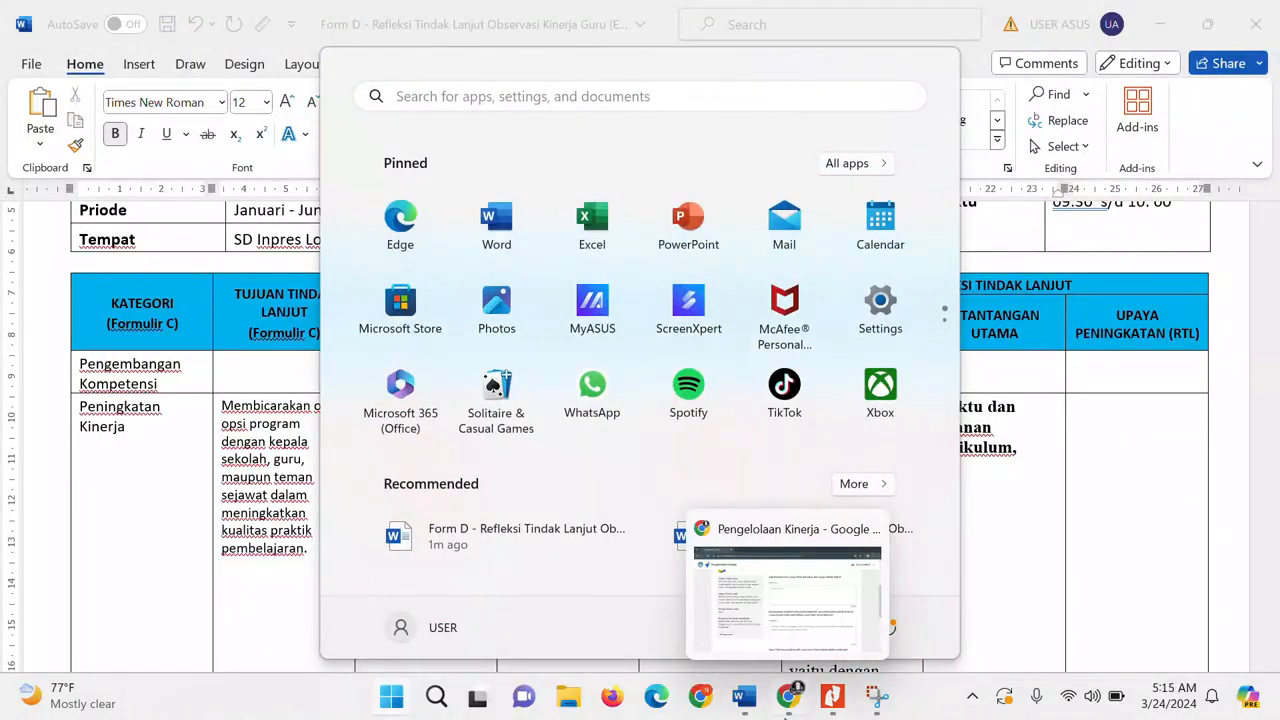
mouse_move(752, 710)
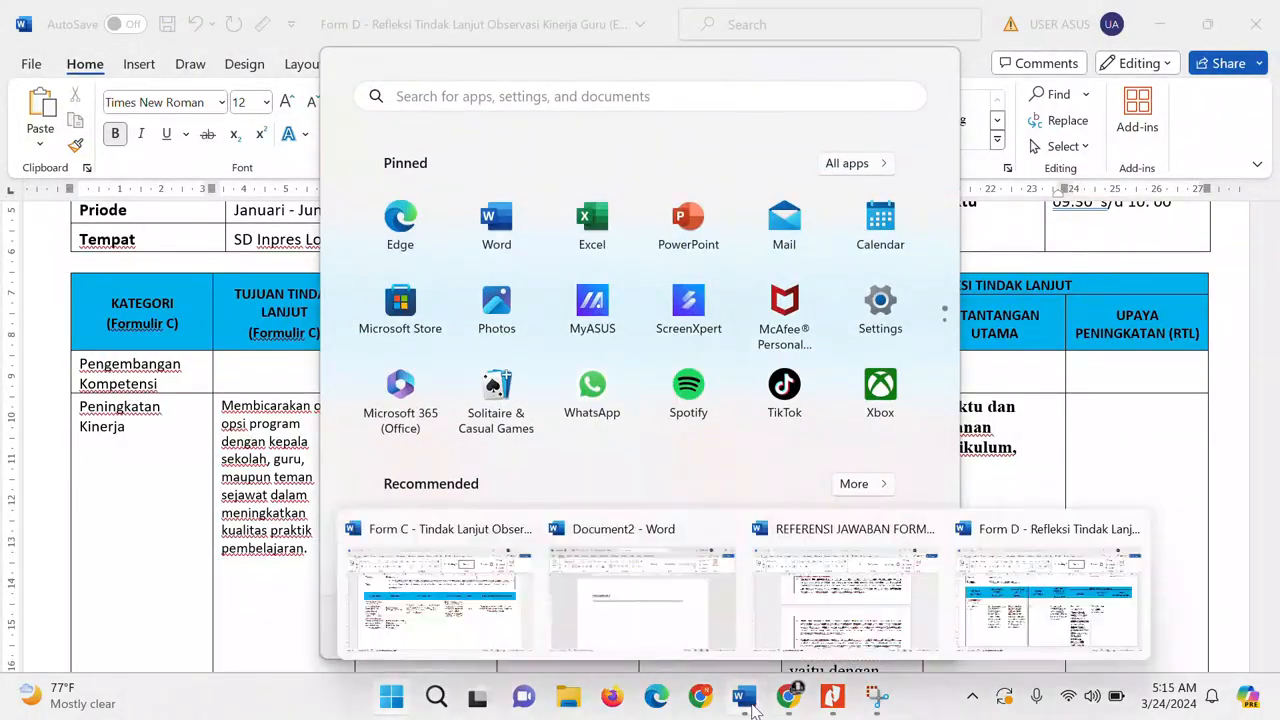
left_click(831, 628)
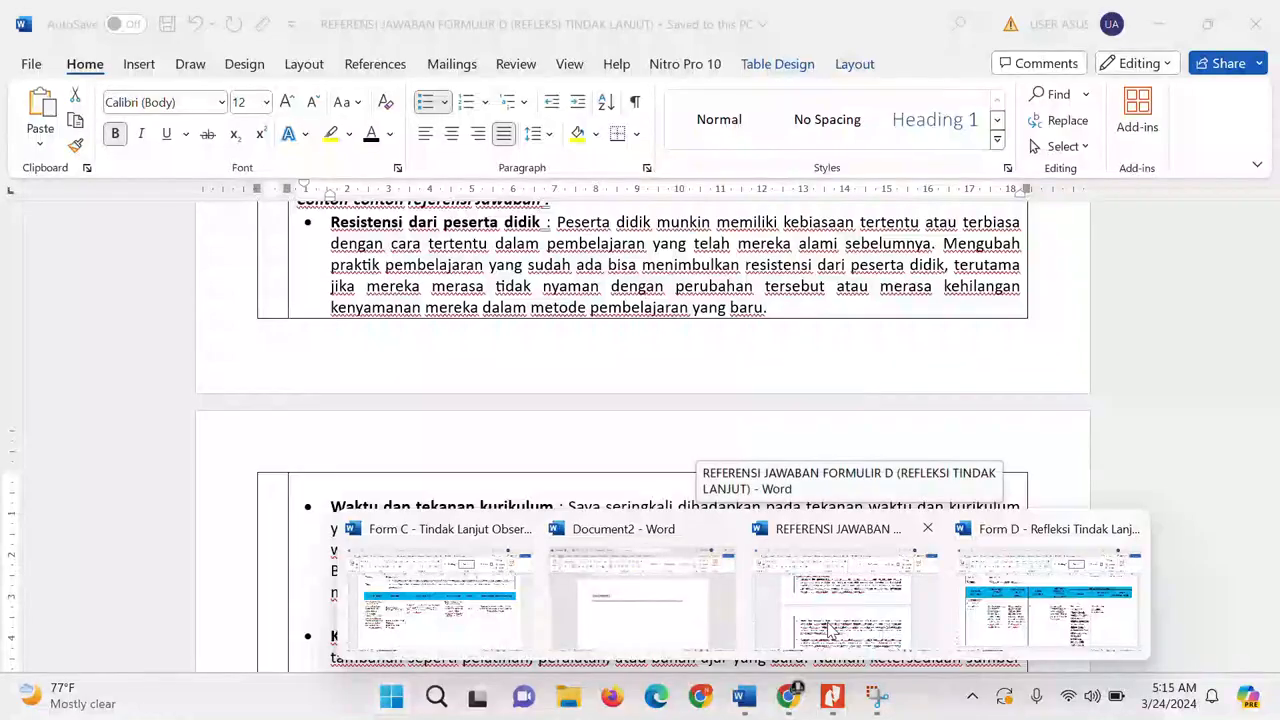
scroll(614, 526, "down", 2)
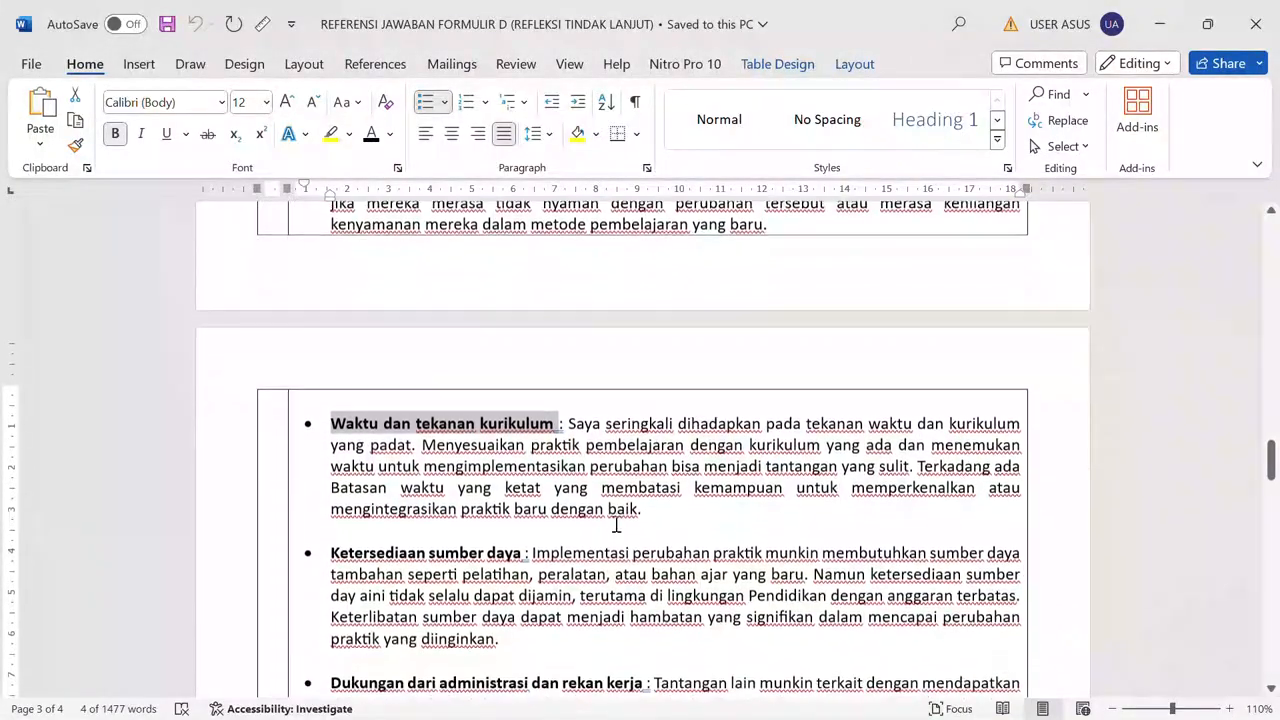
scroll(616, 525, "down", 1)
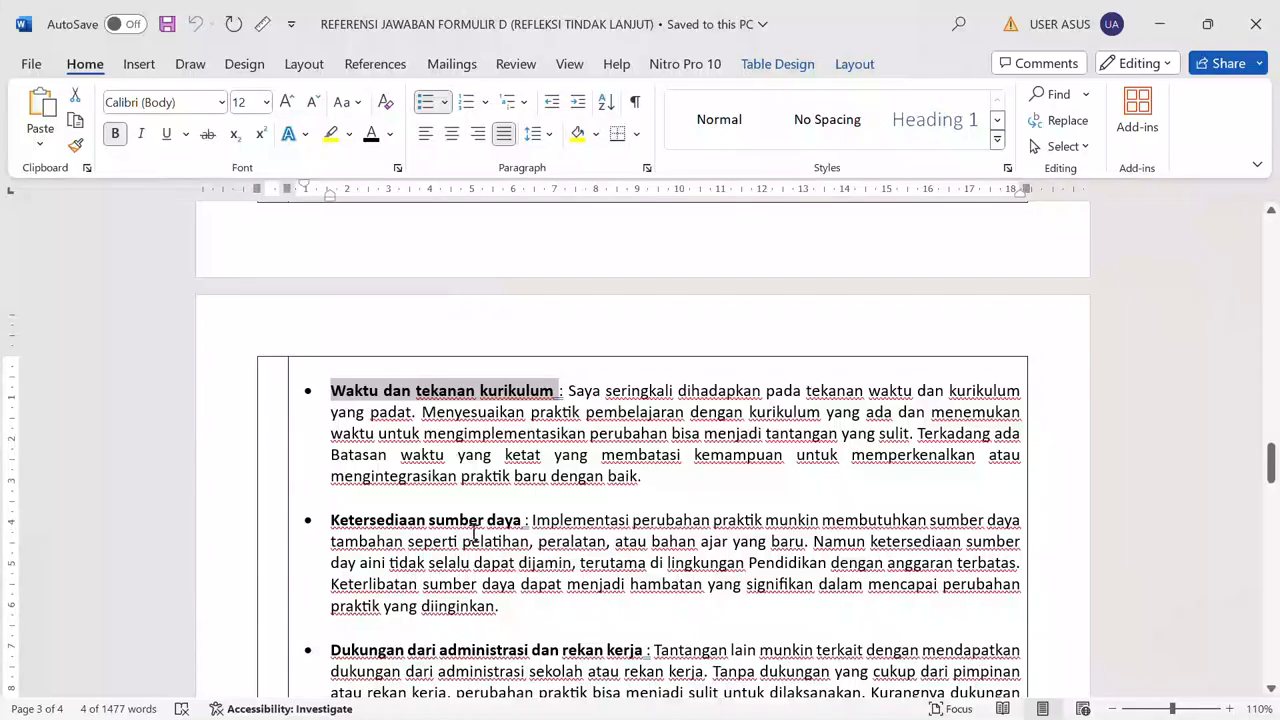
left_click_drag(521, 520, 372, 527)
key("ctrl+c")
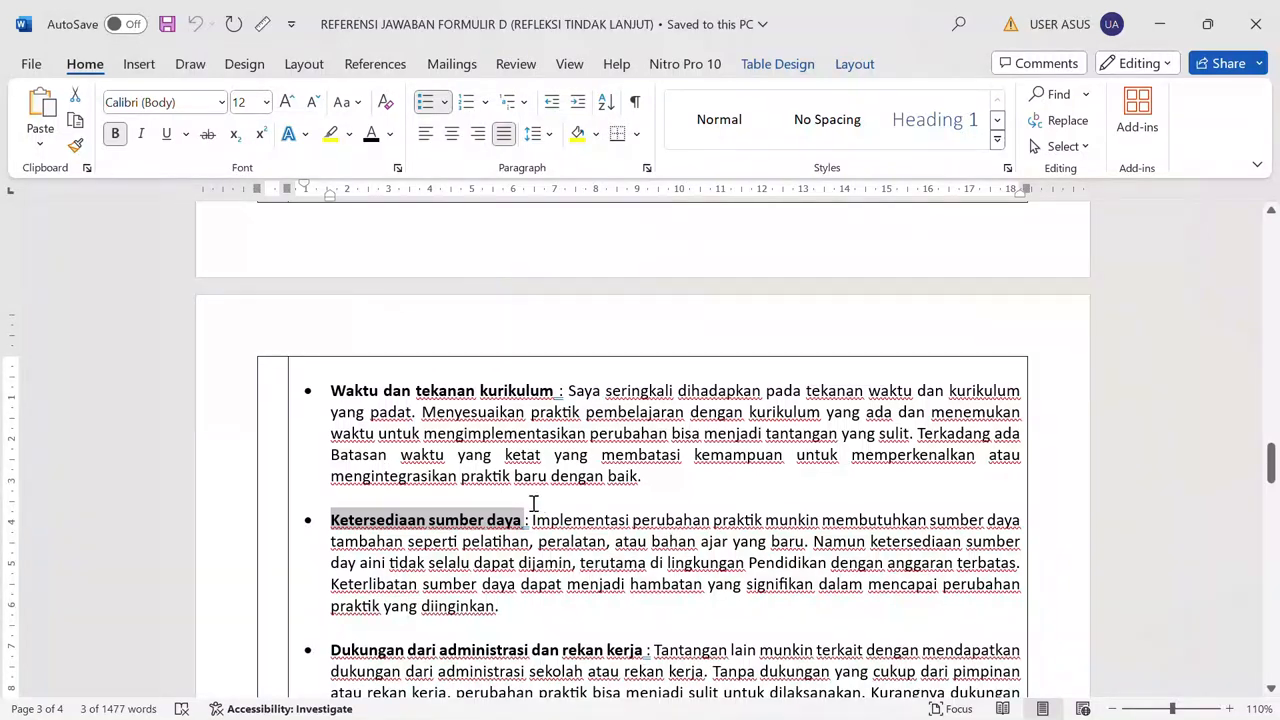
Paste "Ketersediaan sumber daya" after the first challenge in Form D's 3 Tantangan Utama cell and add ", &" behind it.
key("super")
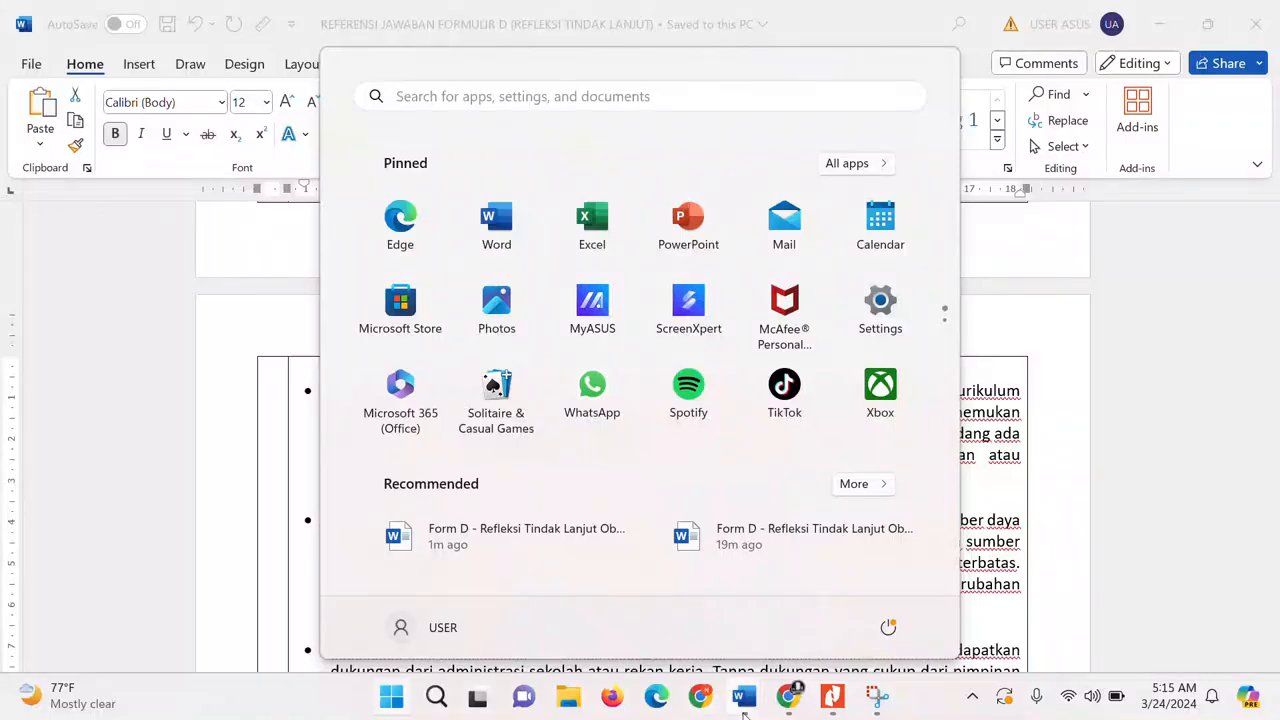
mouse_move(745, 713)
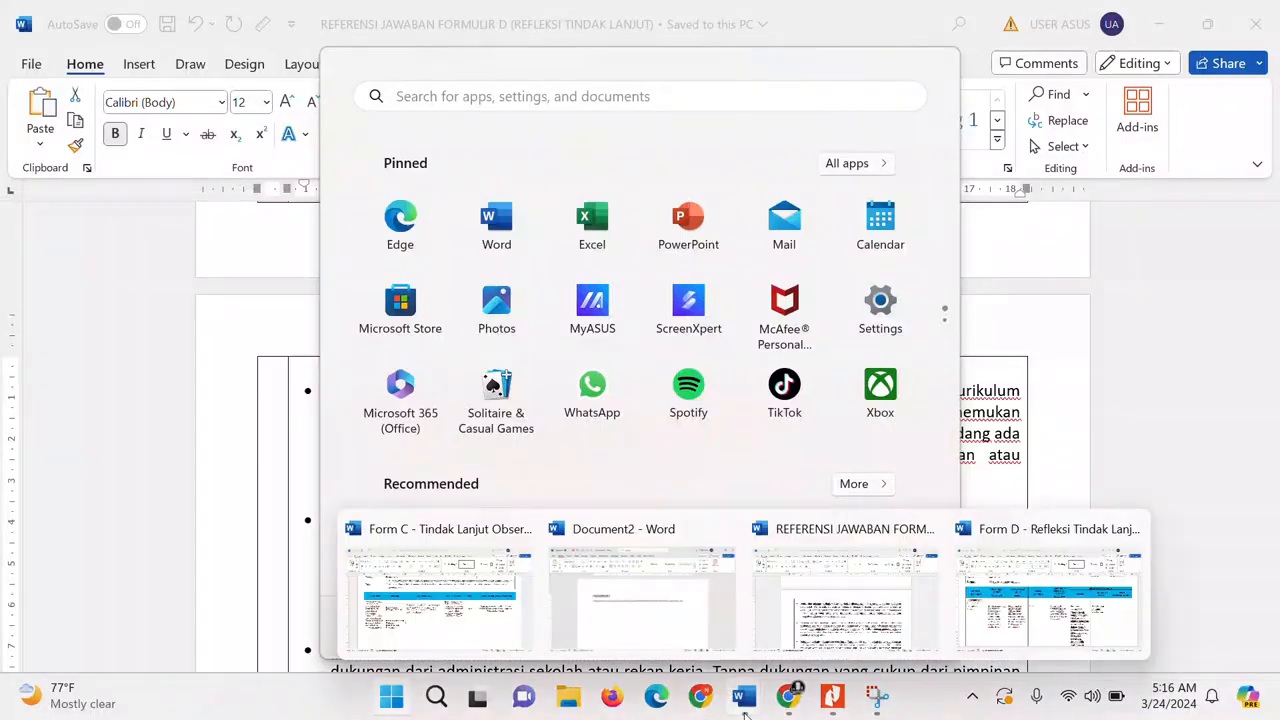
left_click(982, 618)
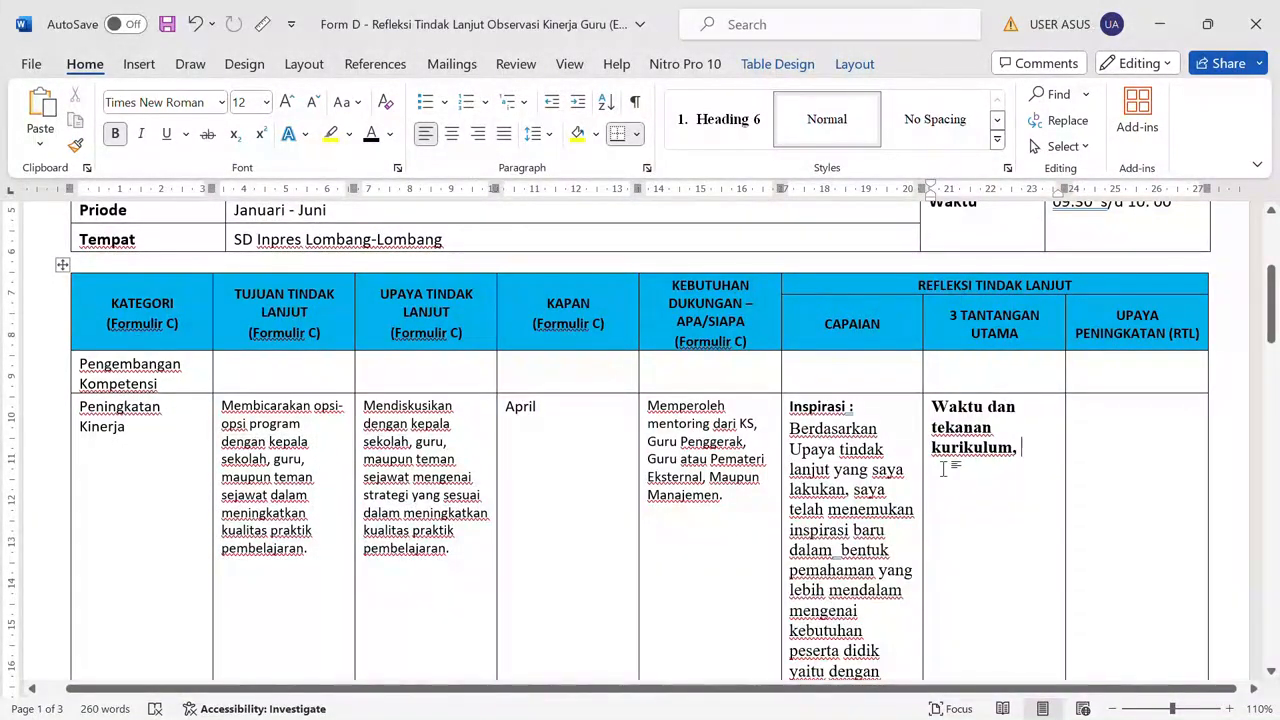
key("ctrl+v")
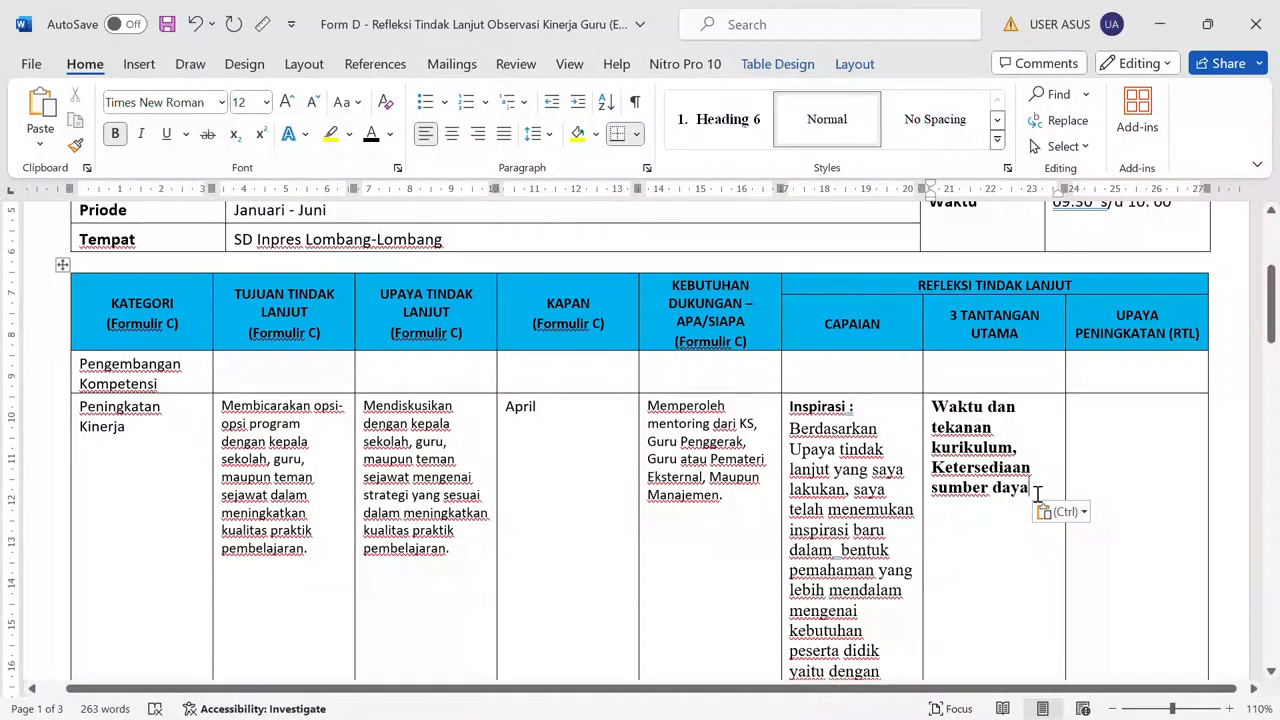
type(",")
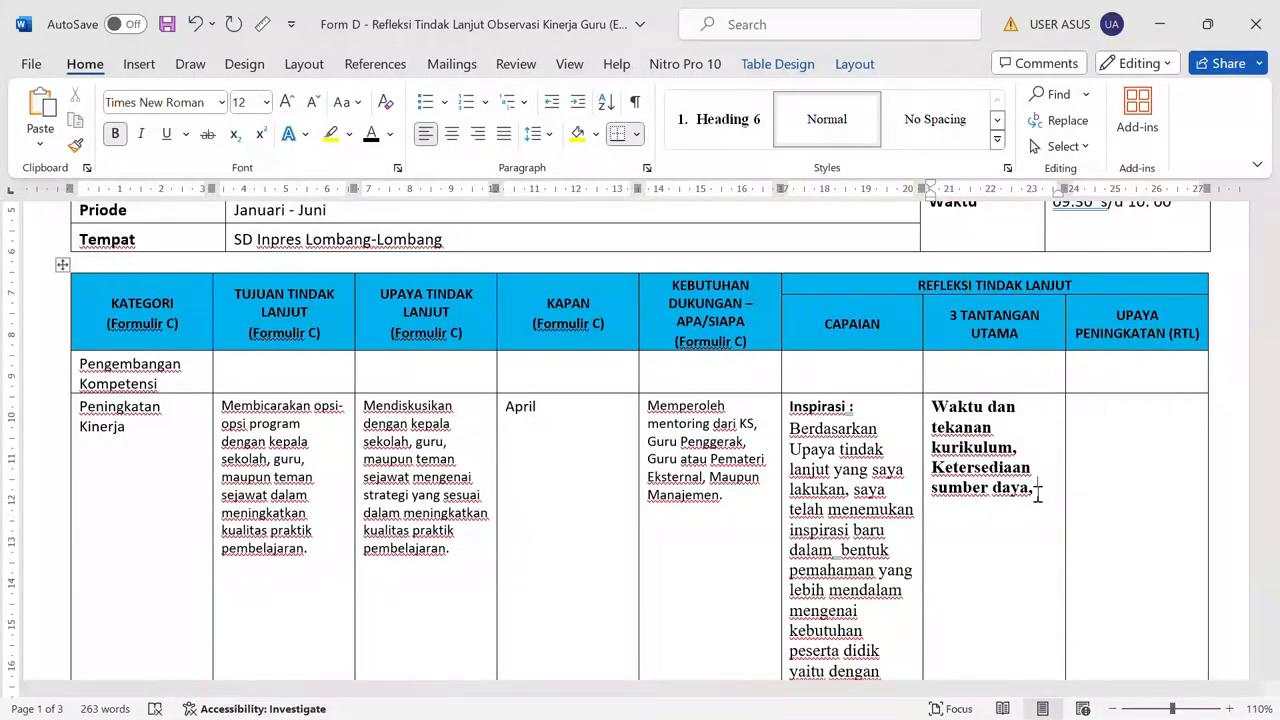
type(" &")
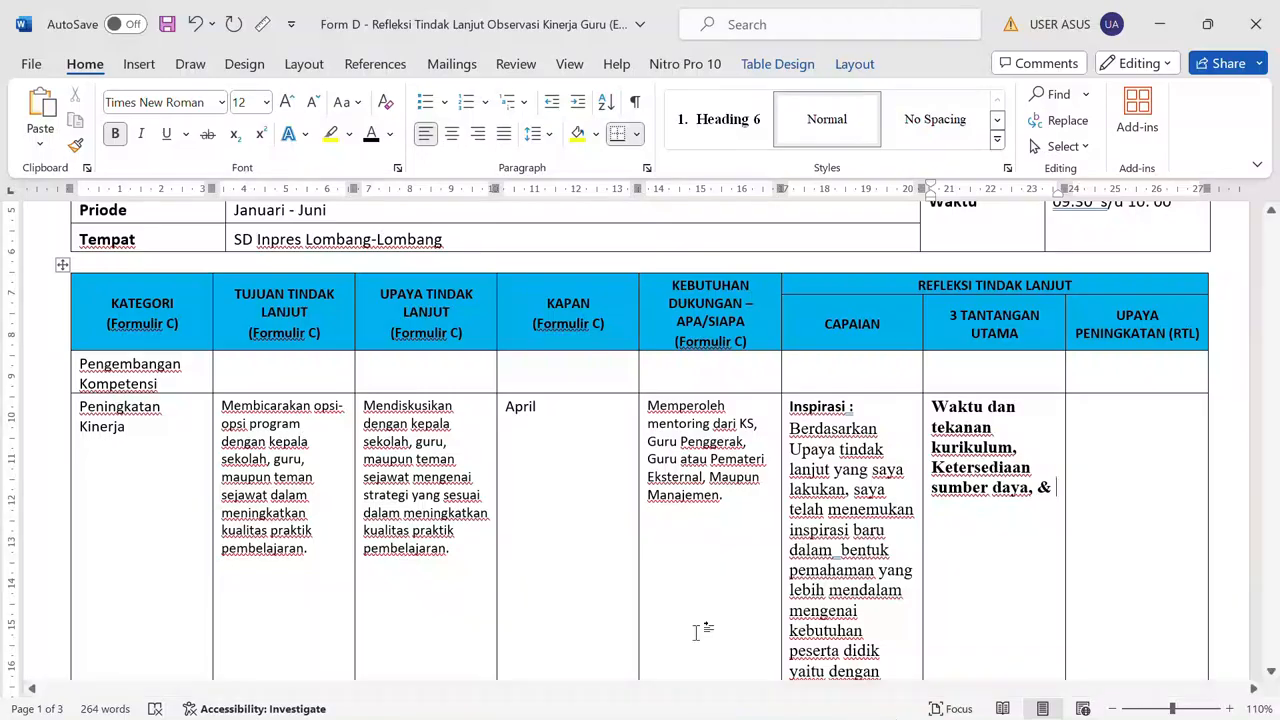
Go back to the reference answers document and copy the bold question 3 heading "Resistensi dari peserta didik".
key("super")
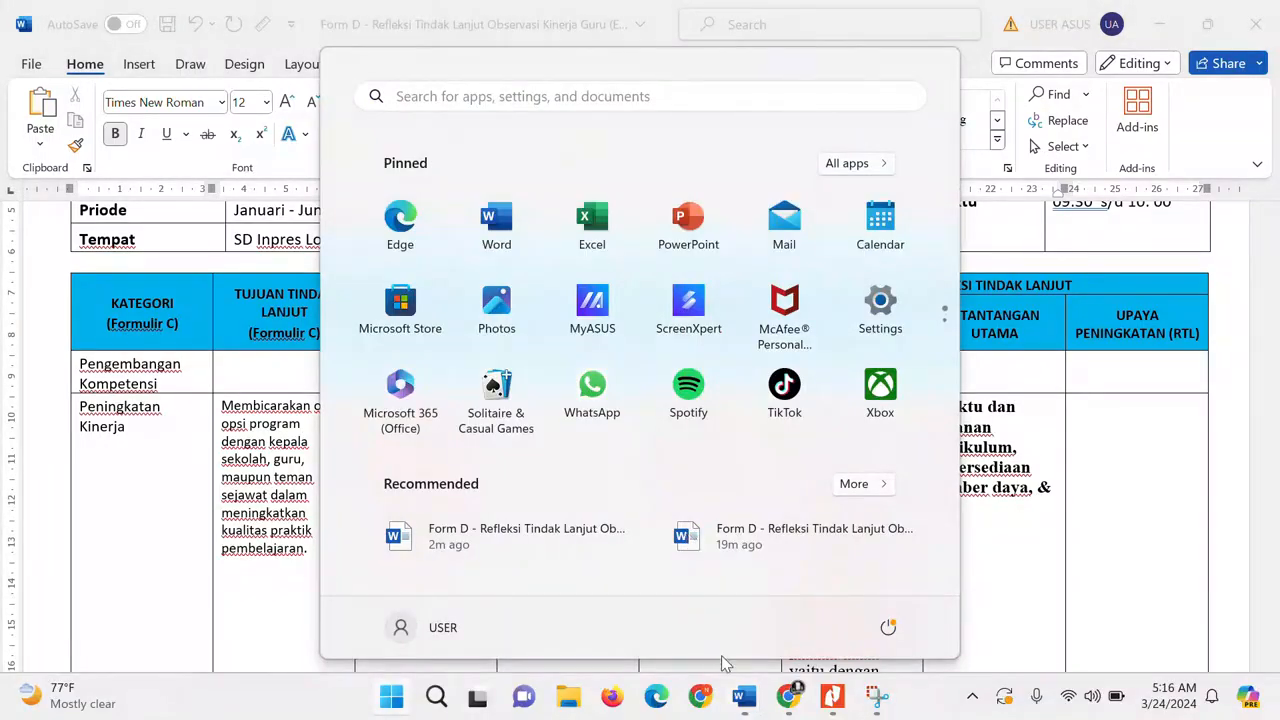
mouse_move(741, 702)
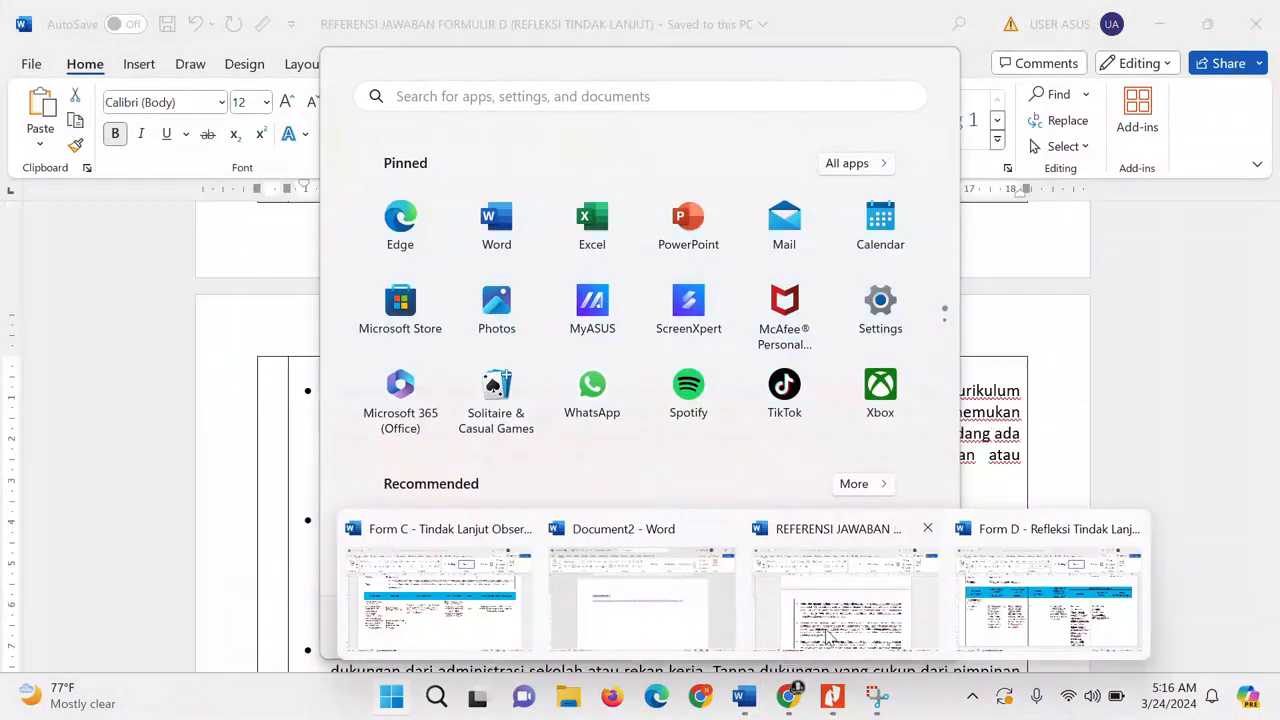
left_click(828, 632)
scroll(648, 541, "down", 3)
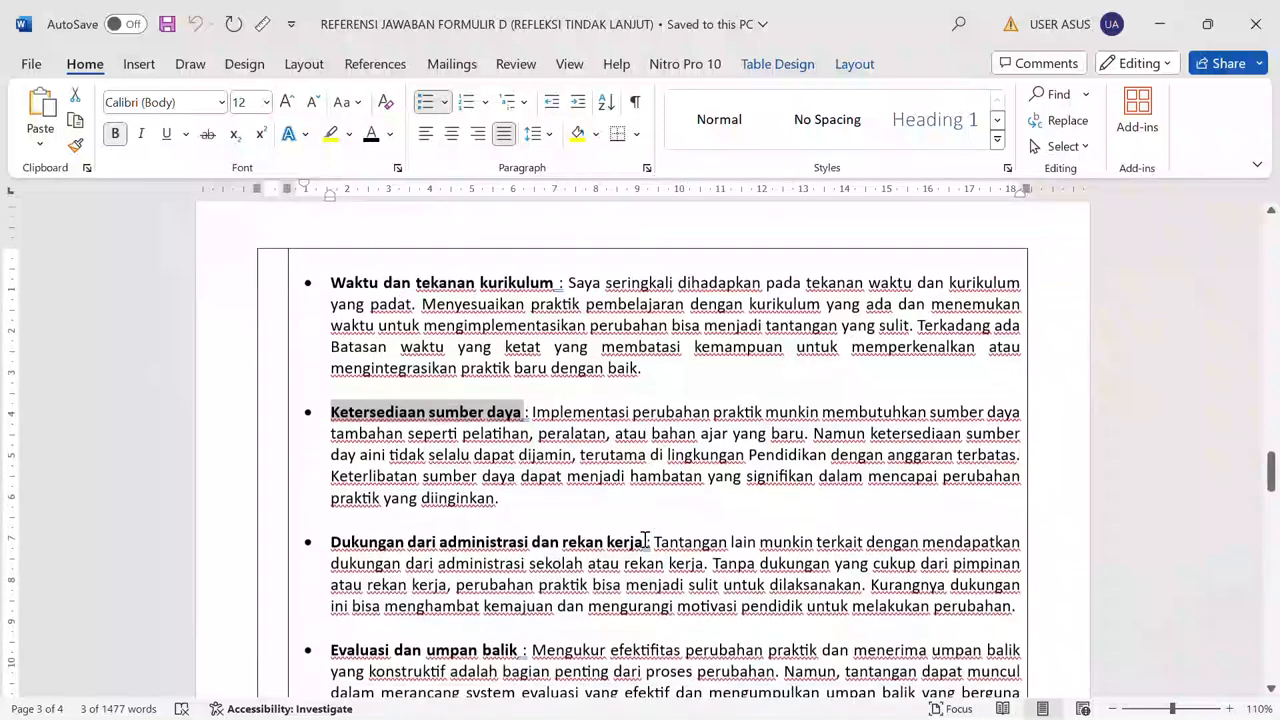
scroll(645, 541, "up", 5)
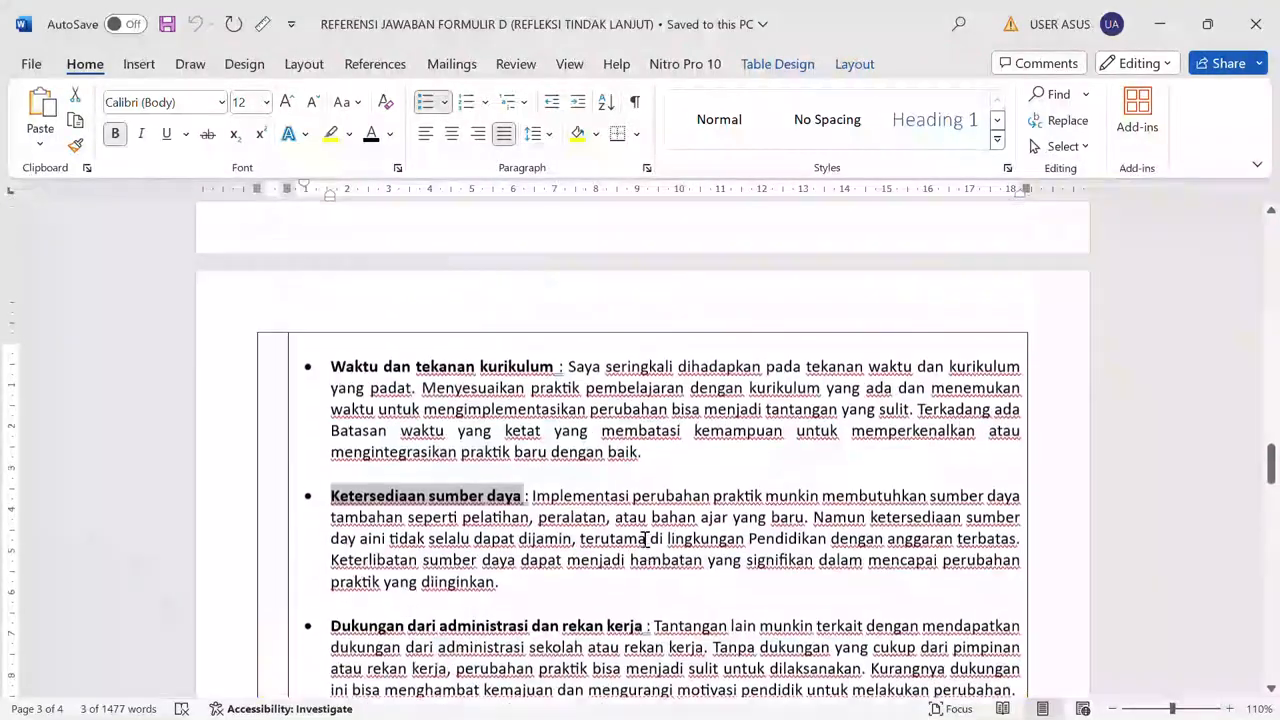
scroll(645, 541, "up", 3)
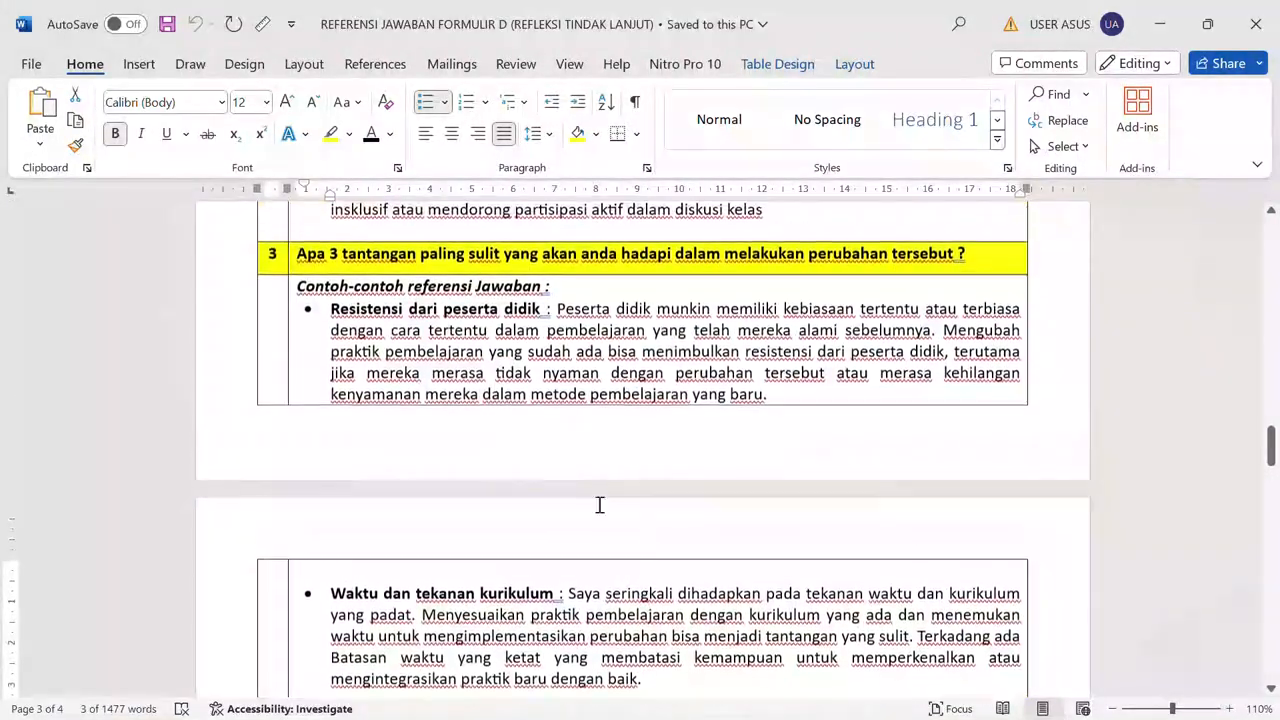
left_click_drag(334, 316, 527, 318)
key("ctrl+c")
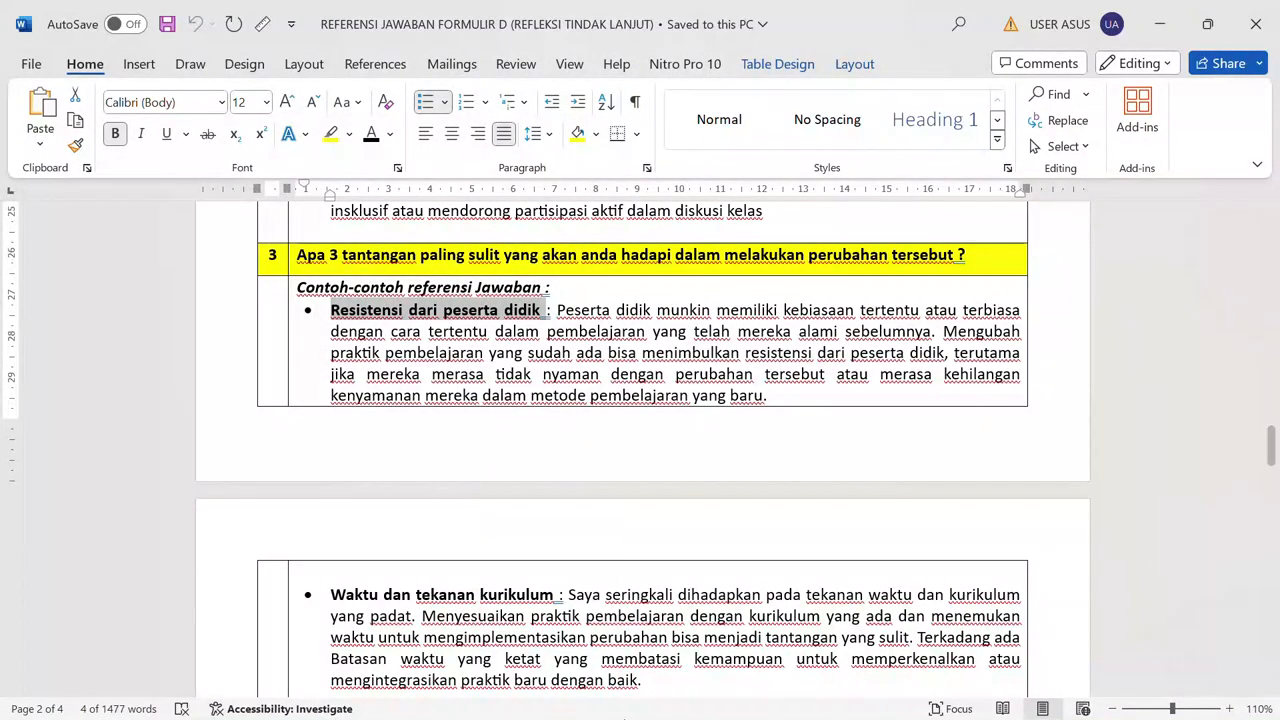
Switch to Form D and paste "Resistensi dari peserta didik" as the third challenge in the 3 Tantangan Utama cell.
key("super")
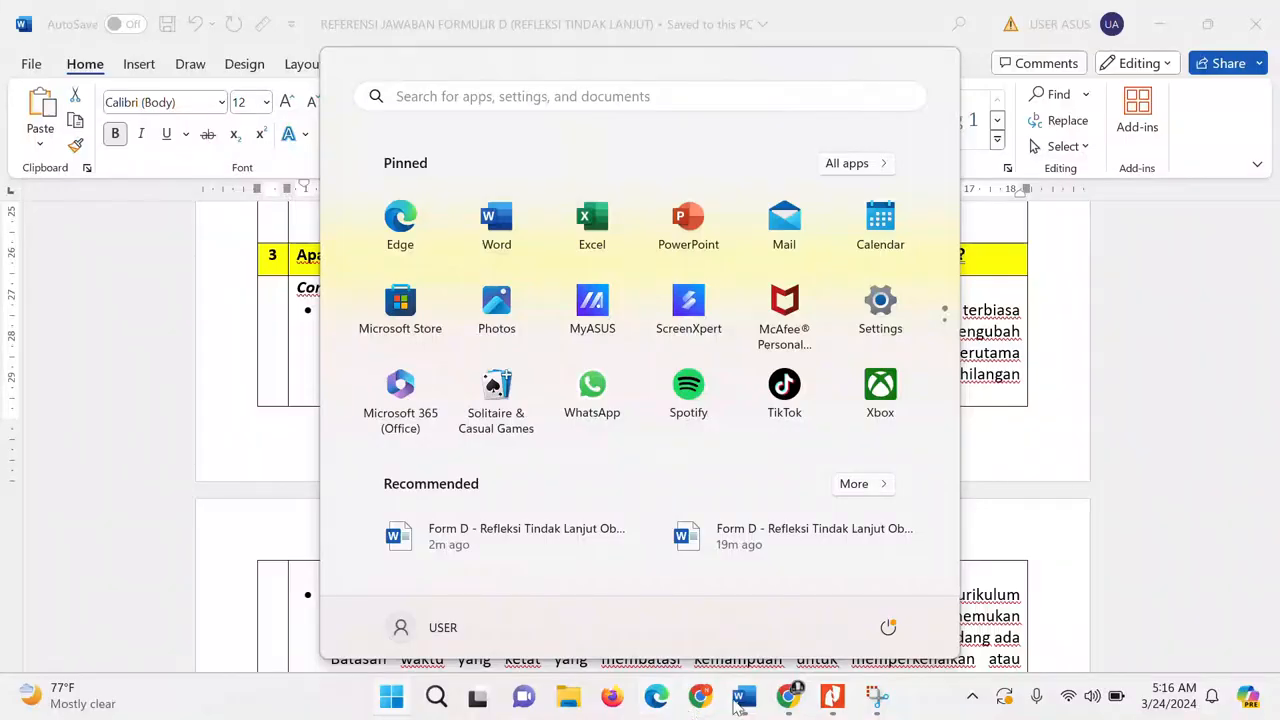
mouse_move(744, 706)
left_click(987, 614)
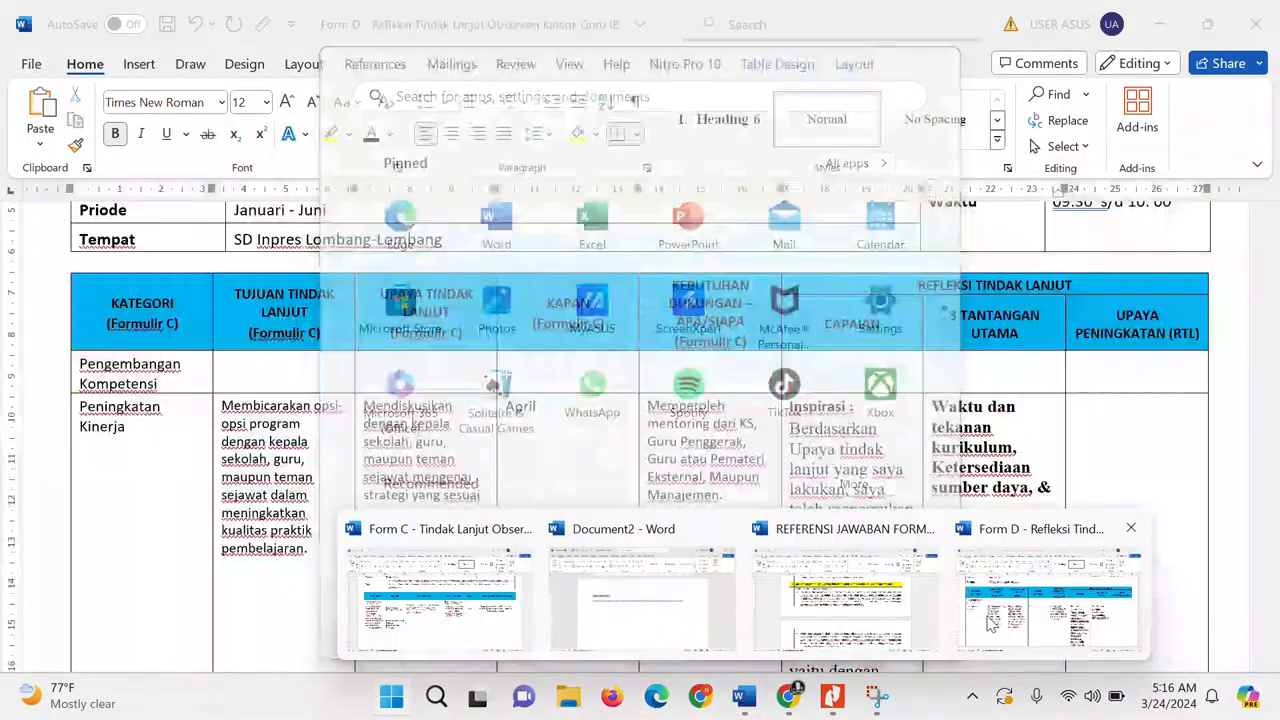
key("ctrl+v")
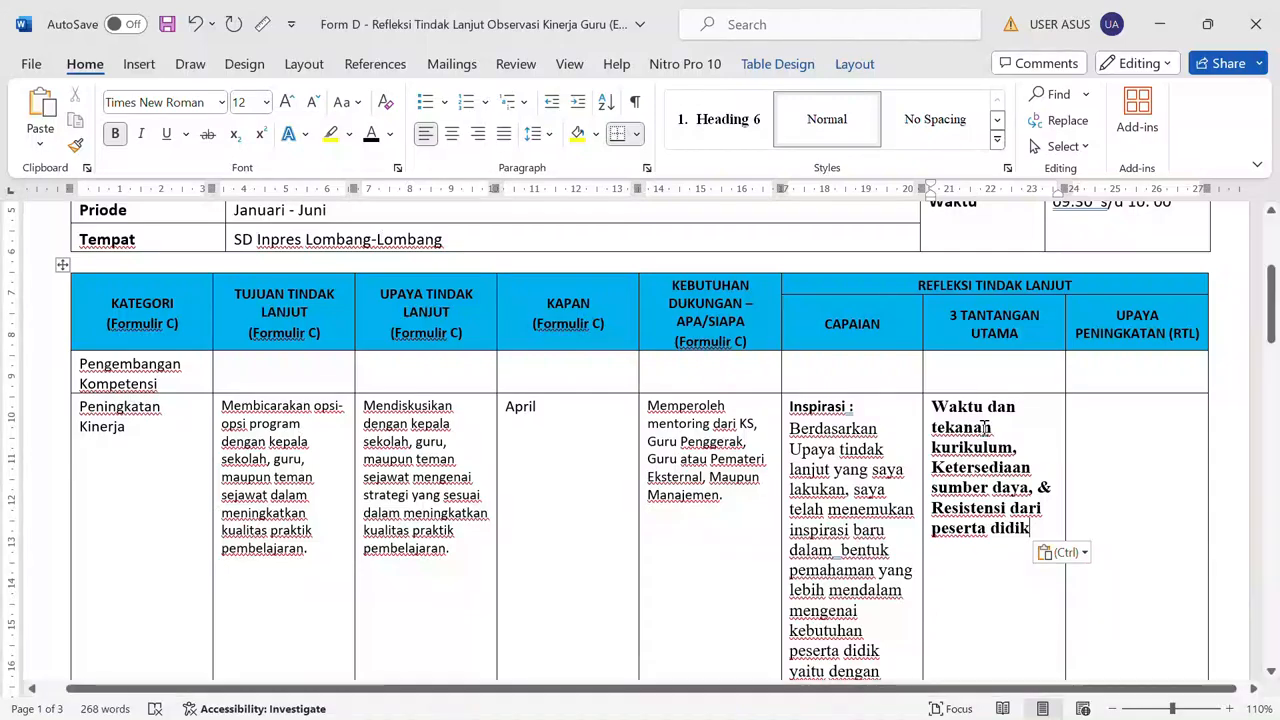
Remove the bold formatting from all three challenges in the 3 Tantangan Utama cell and end the text with a period.
left_click_drag(933, 408, 1035, 530)
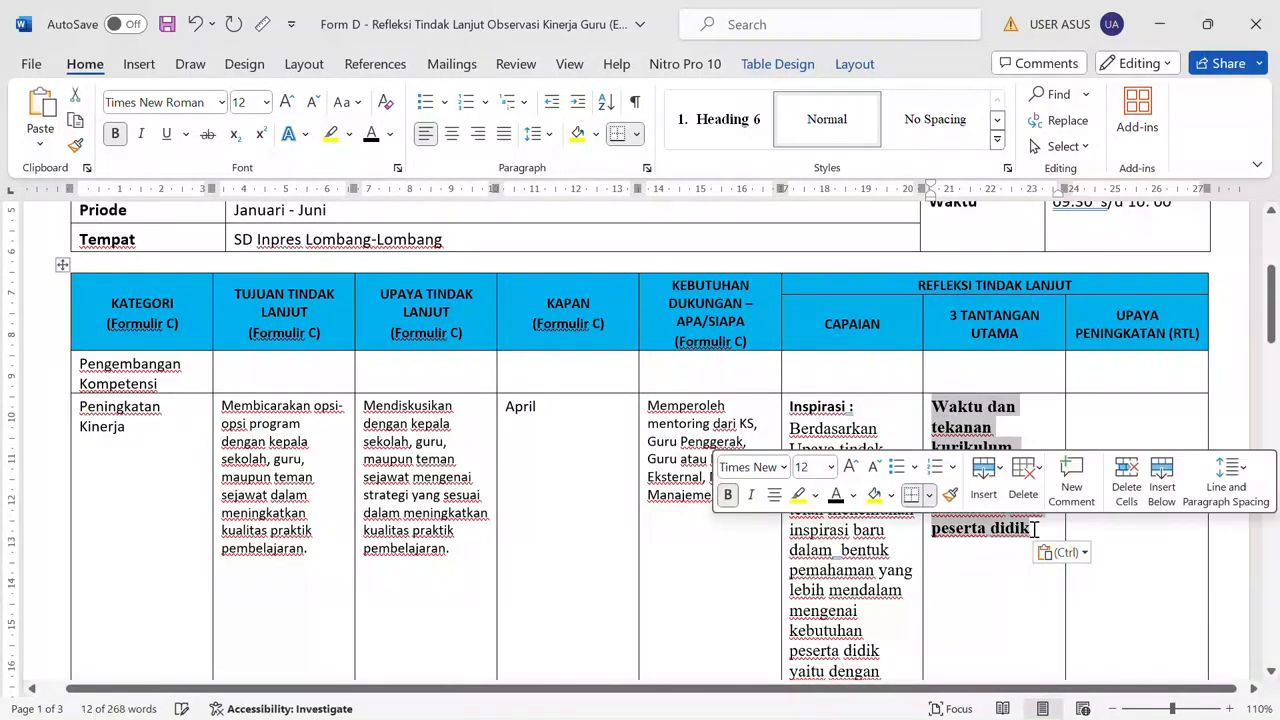
key("ctrl+b")
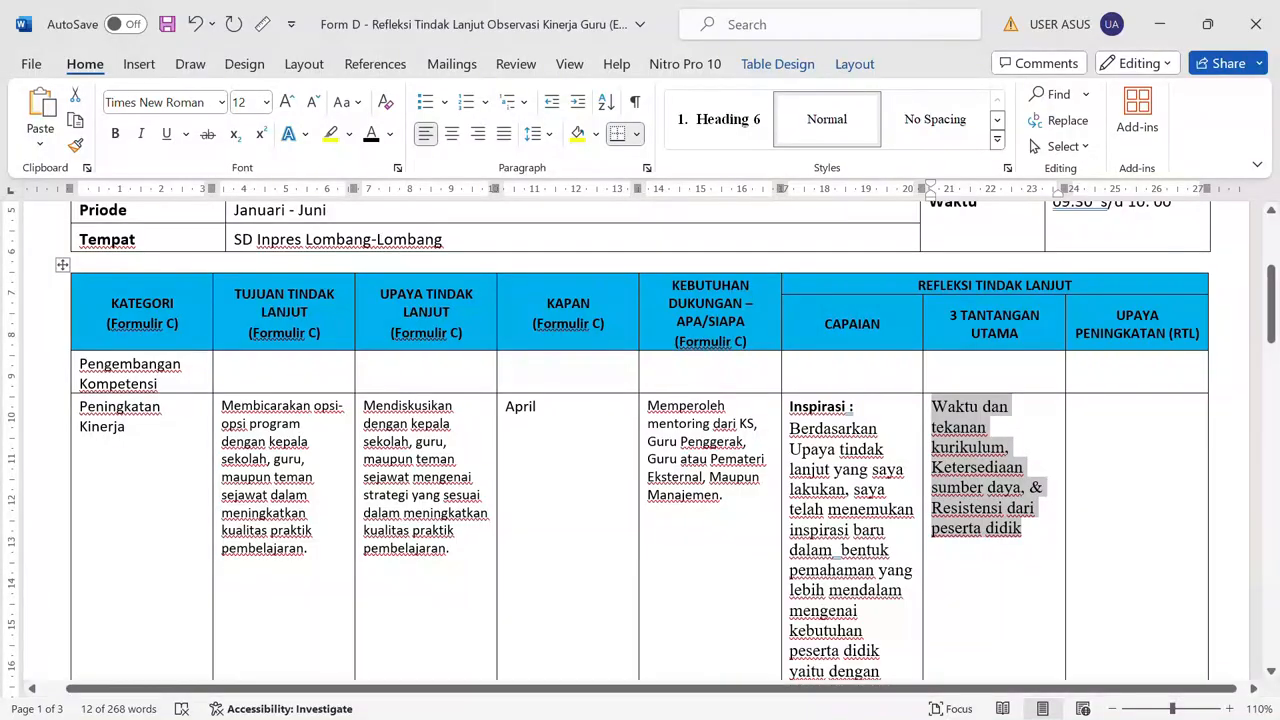
key("Right")
type(".")
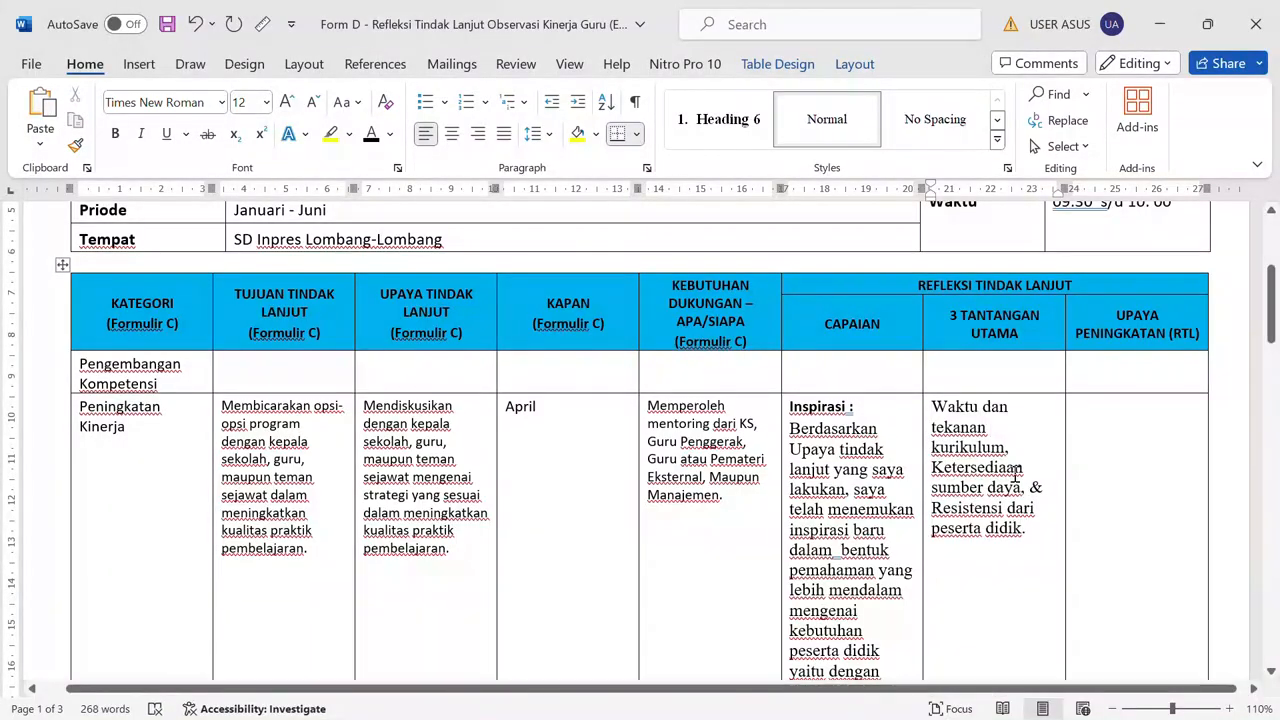
Place the cursor in Form D's empty Upaya Peningkatan (RTL) cell for Peningkatan Kinerja and copy the "Memanfaatkan referensi yang ada" answer under question 4 of the reference document.
scroll(1089, 457, "down", 1)
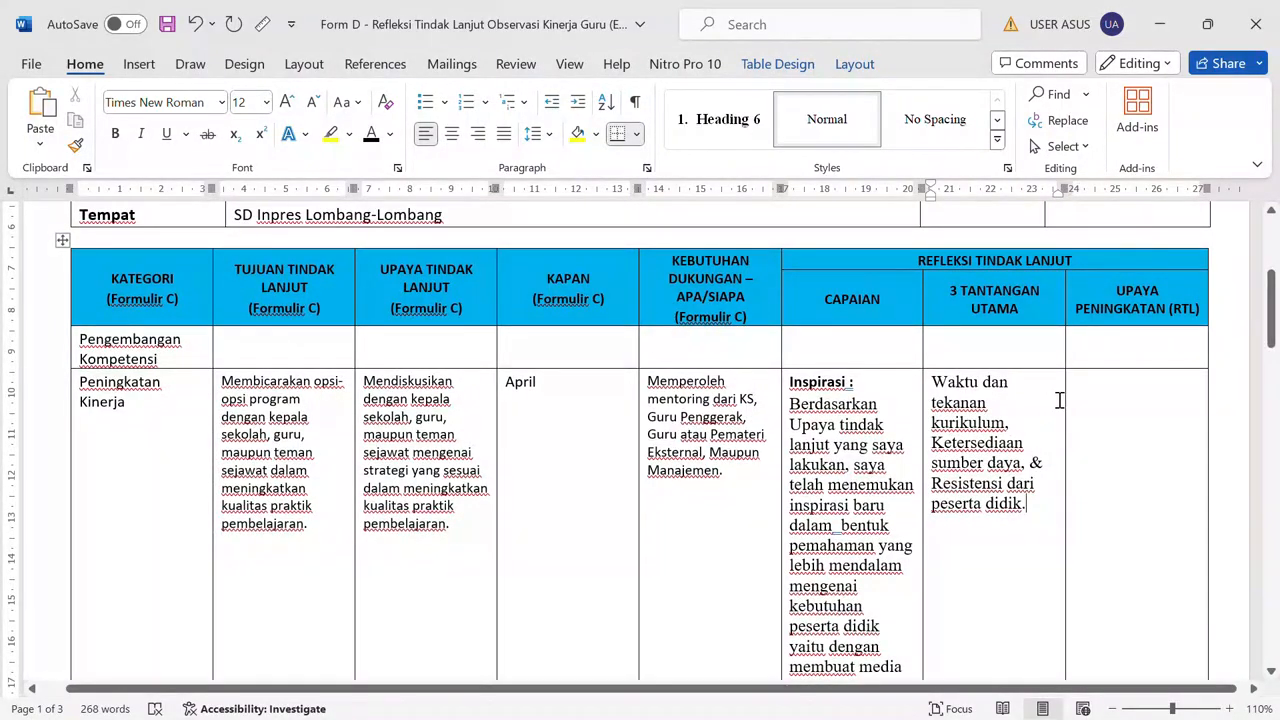
left_click(1106, 386)
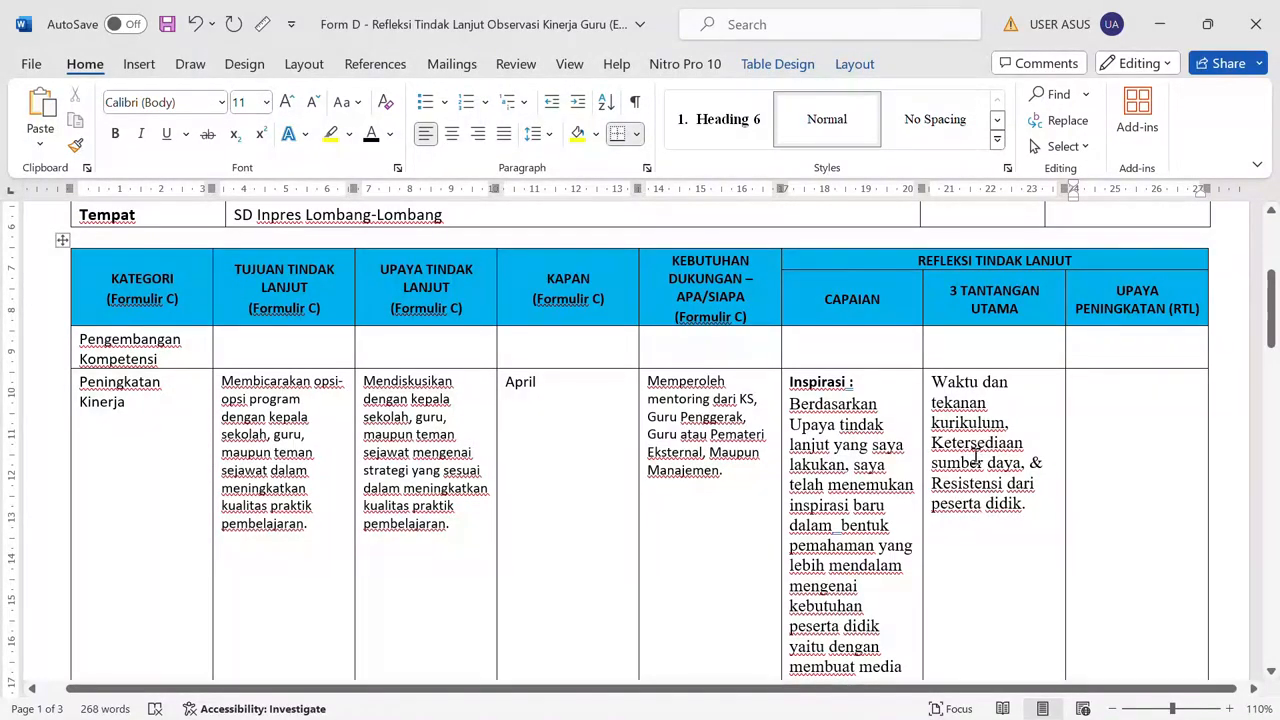
key("super")
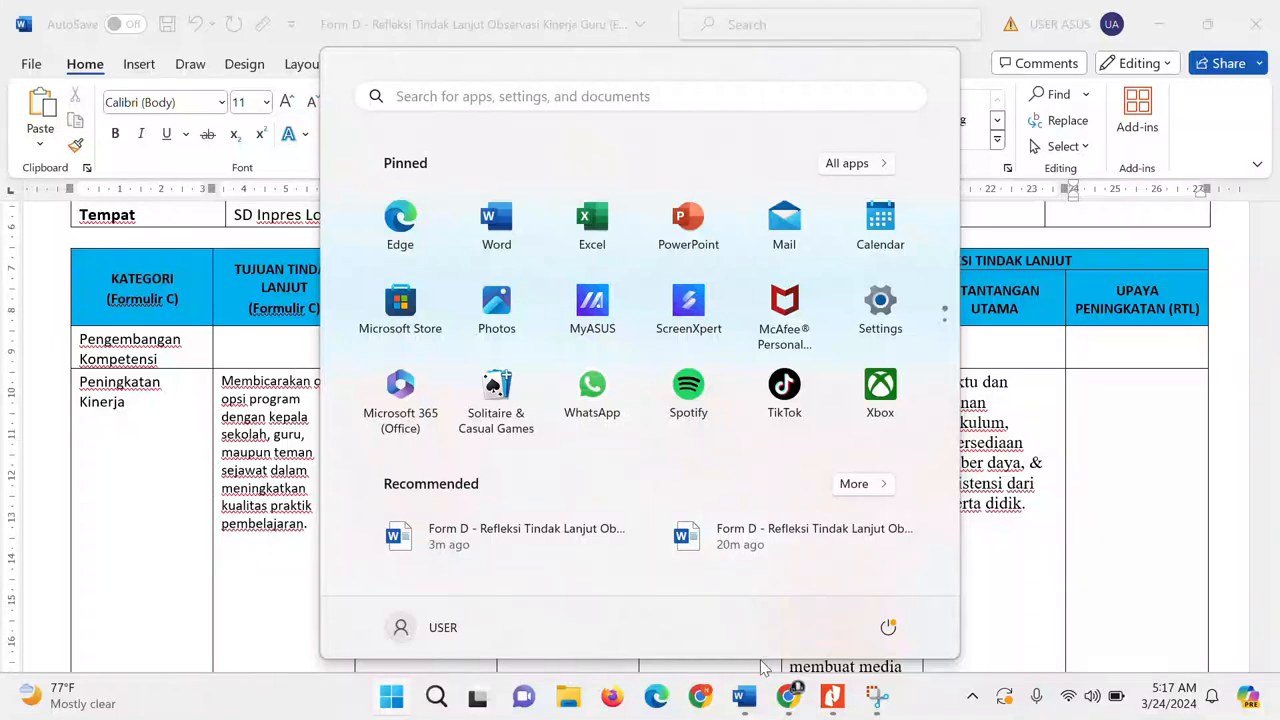
mouse_move(769, 702)
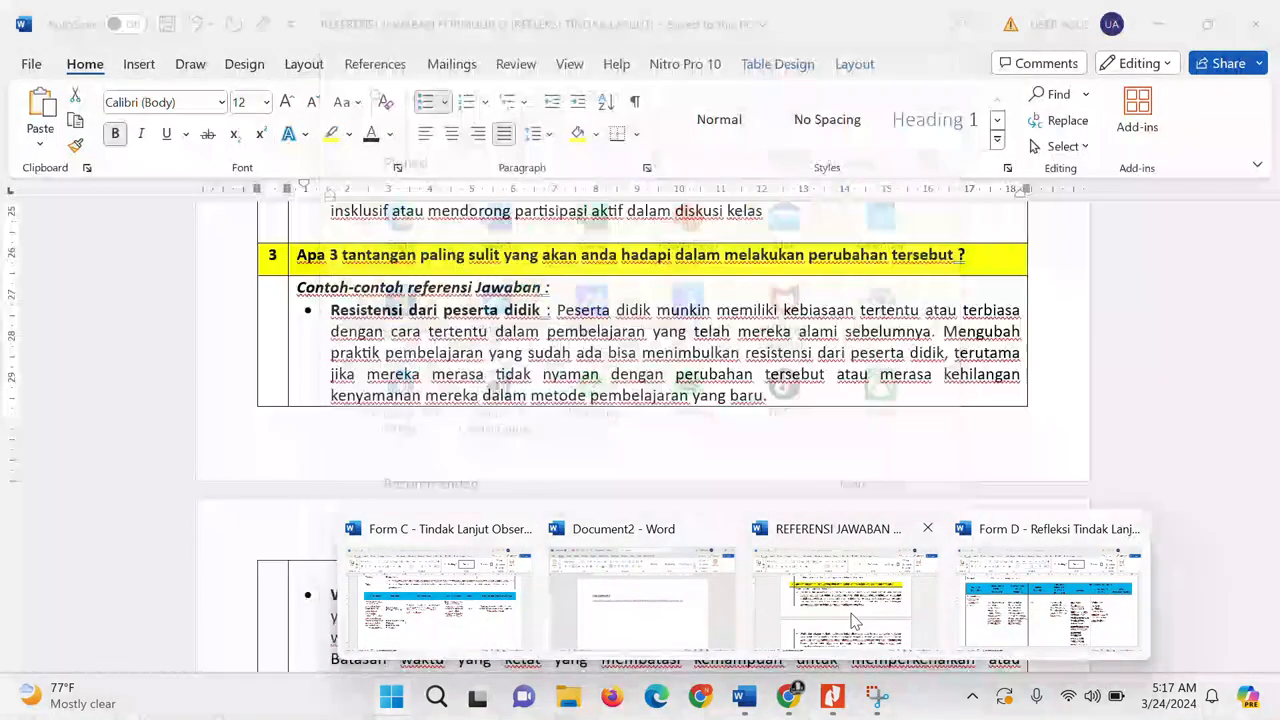
left_click(852, 614)
scroll(923, 509, "down", 9)
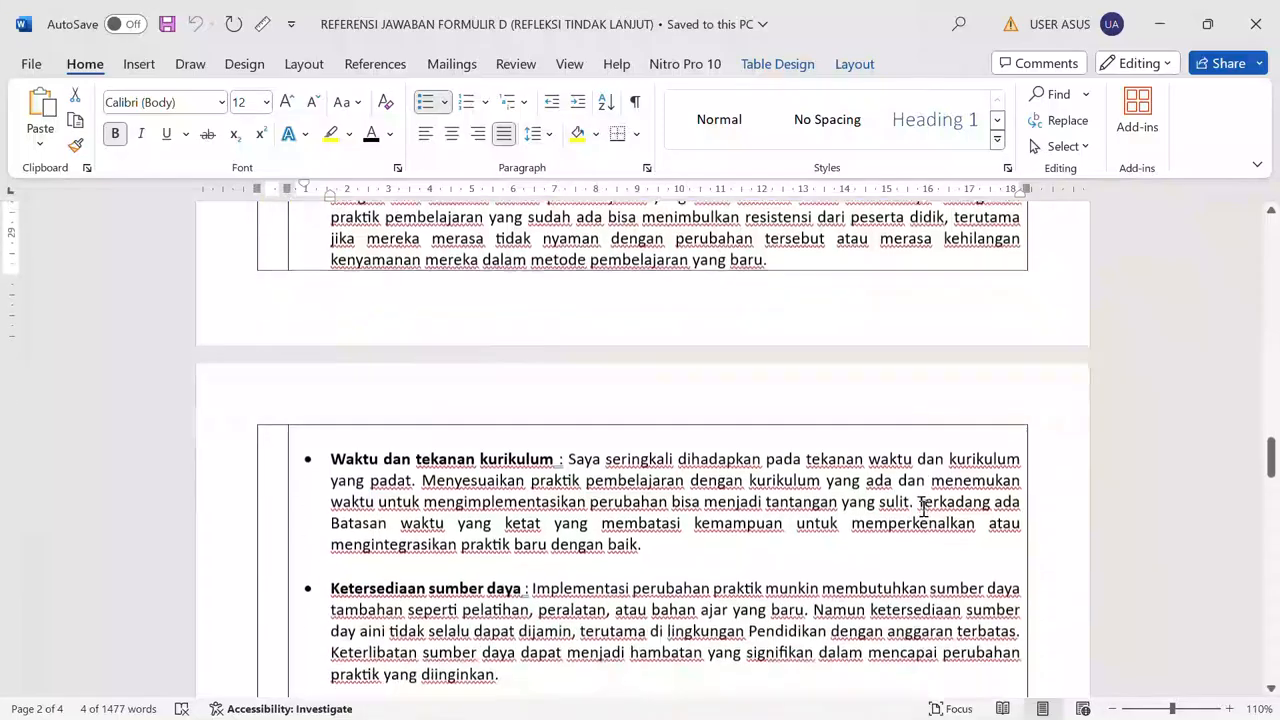
scroll(923, 509, "down", 5)
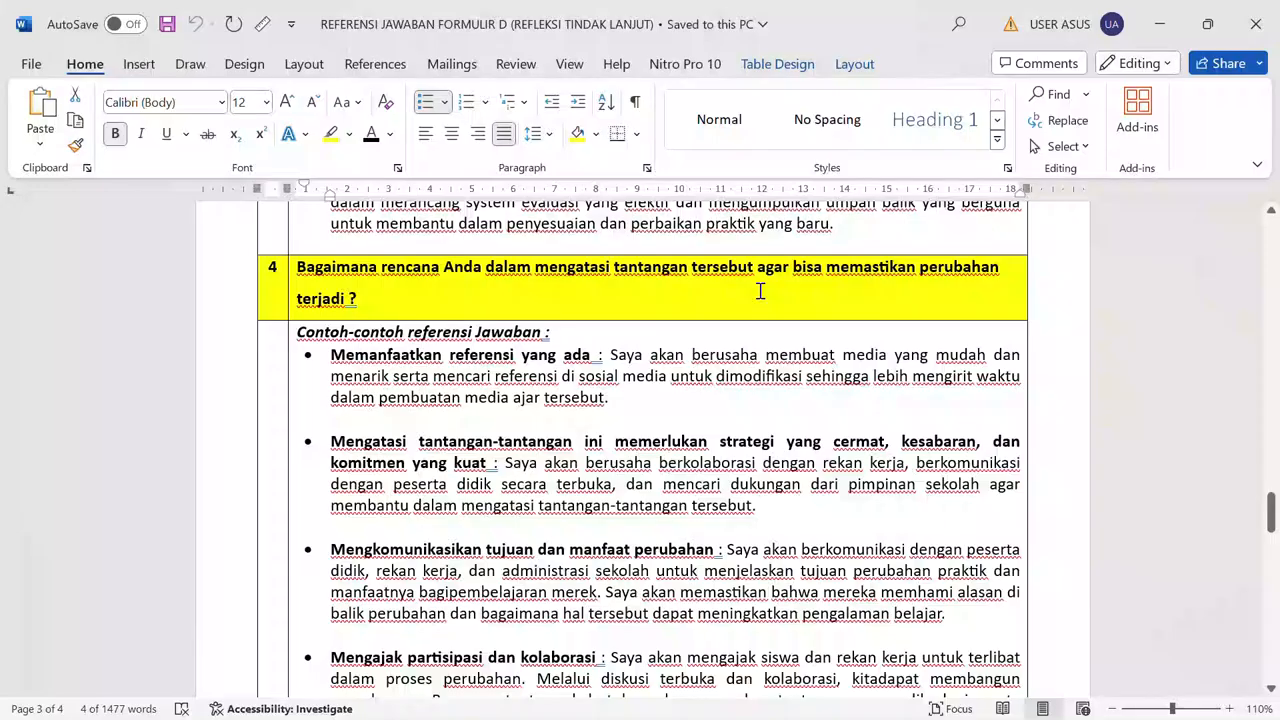
scroll(524, 365, "down", 1)
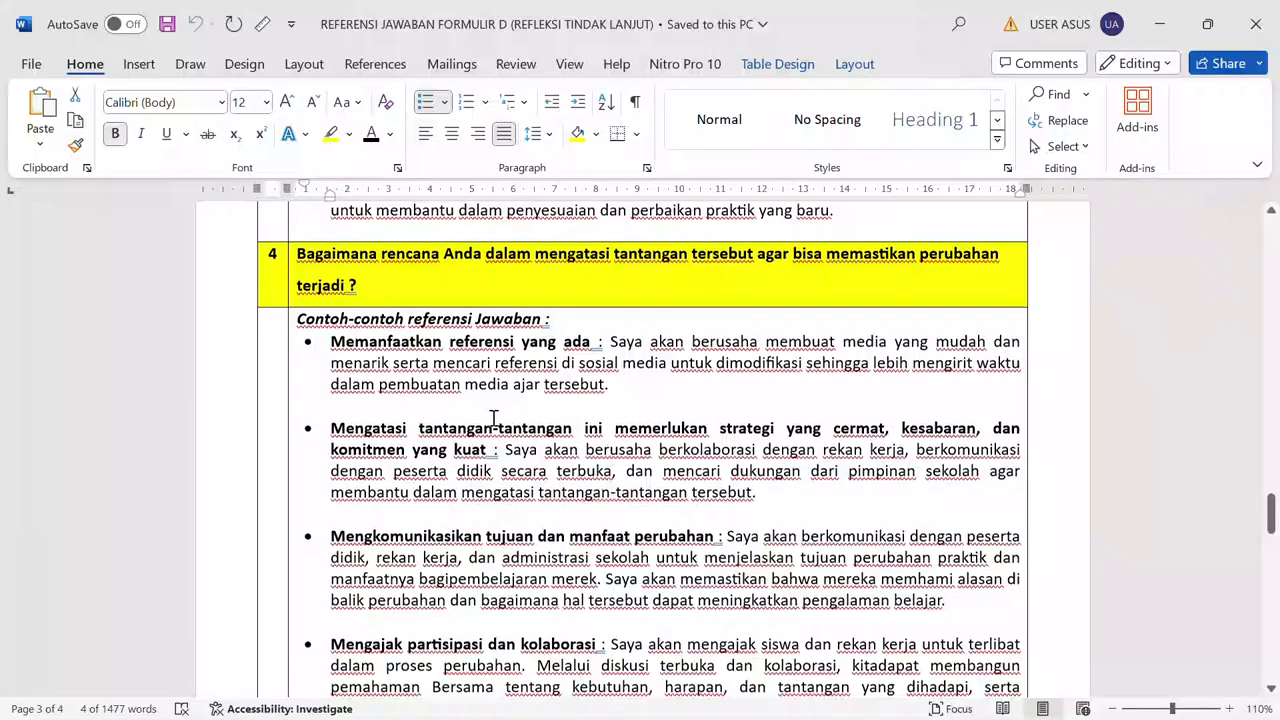
scroll(493, 420, "down", 1)
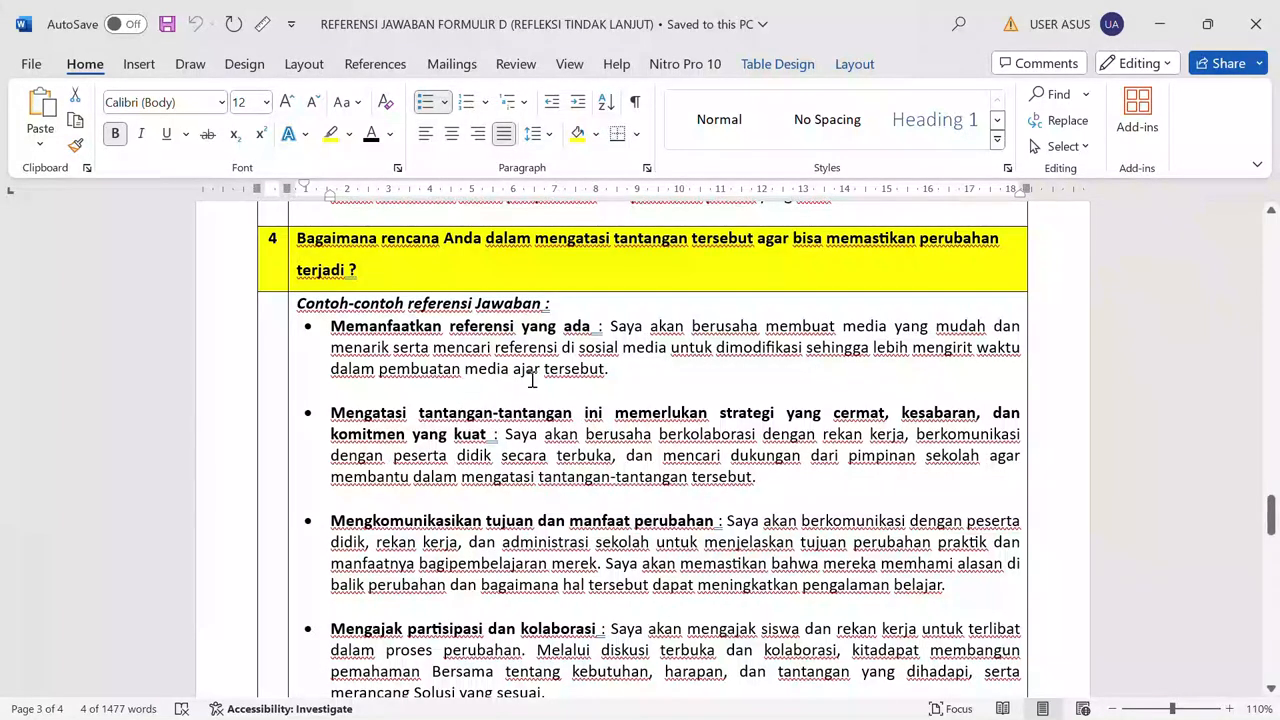
left_click_drag(617, 372, 251, 334)
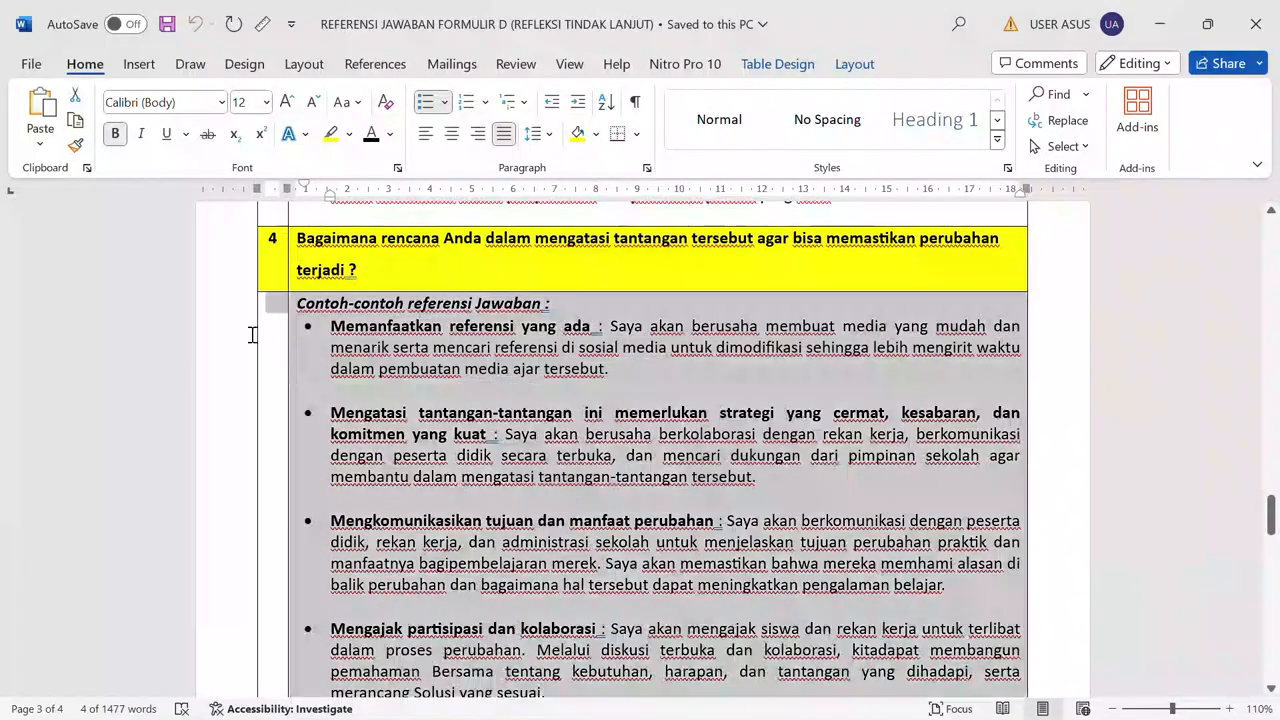
left_click(336, 327)
left_click_drag(336, 327, 607, 369)
key("ctrl+c")
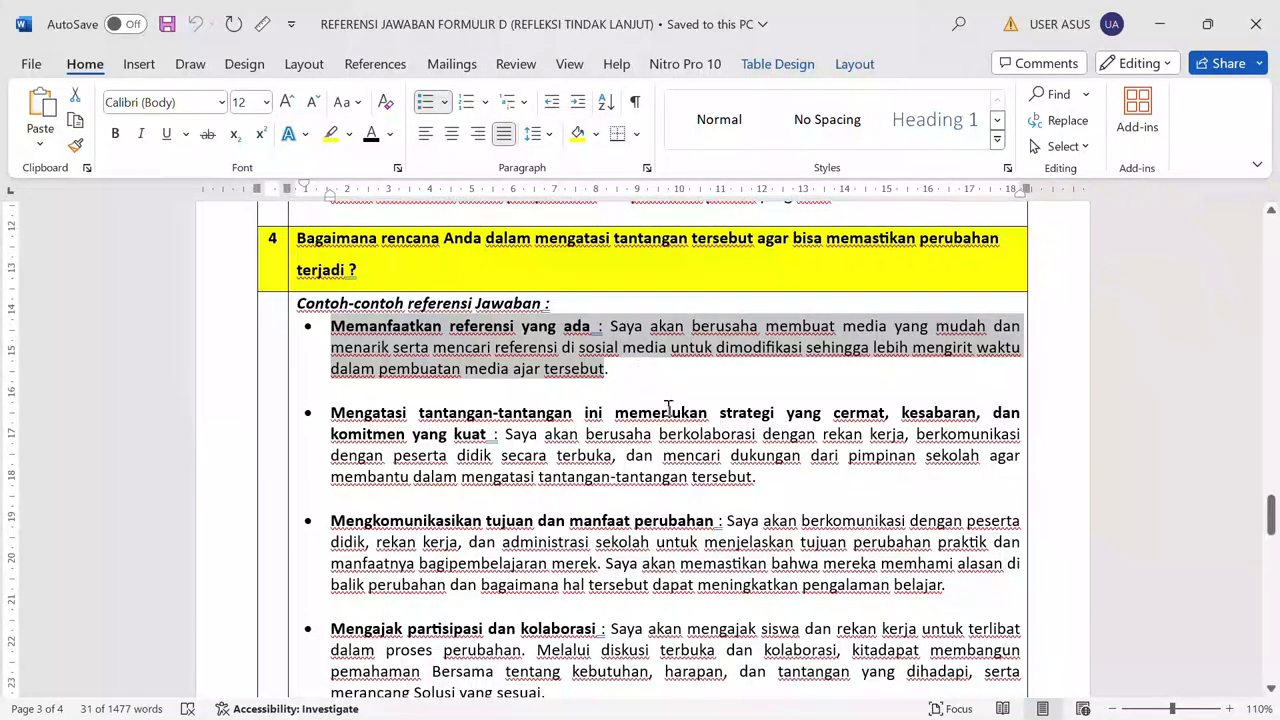
Return to Form D and paste the copied answer into the Upaya Peningkatan (RTL) cell of the Peningkatan Kinerja row.
key("super")
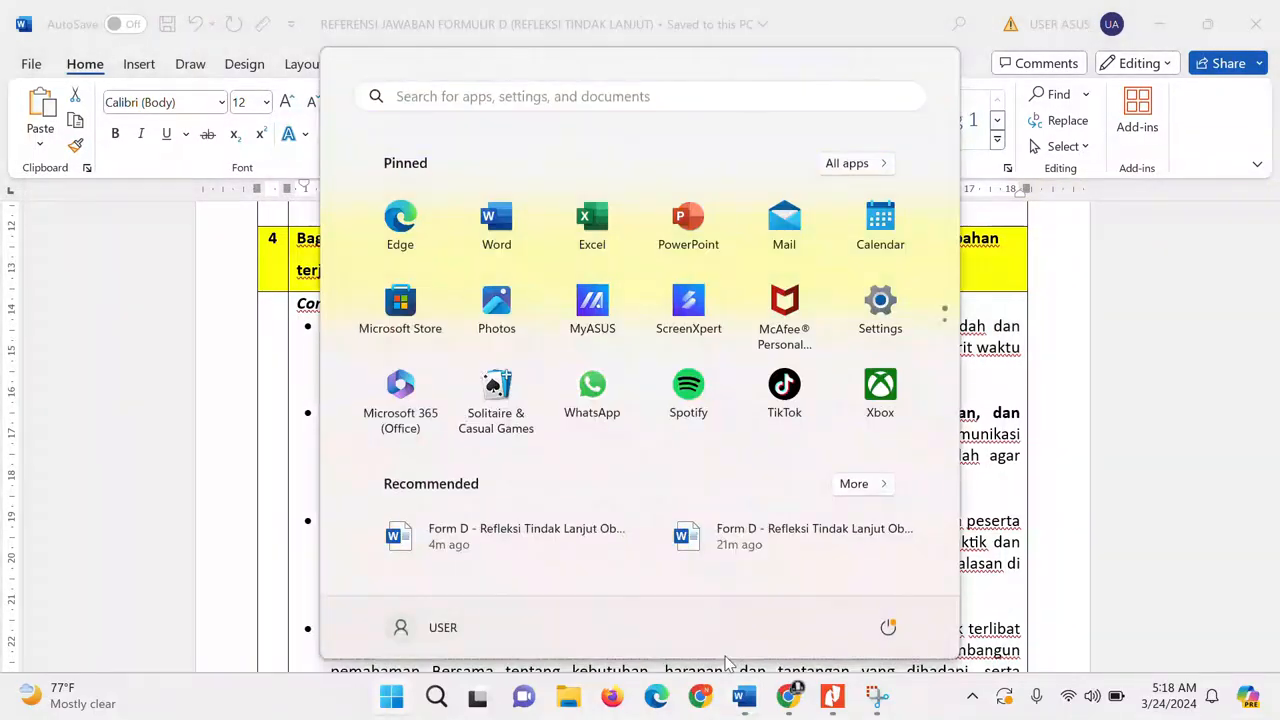
mouse_move(741, 695)
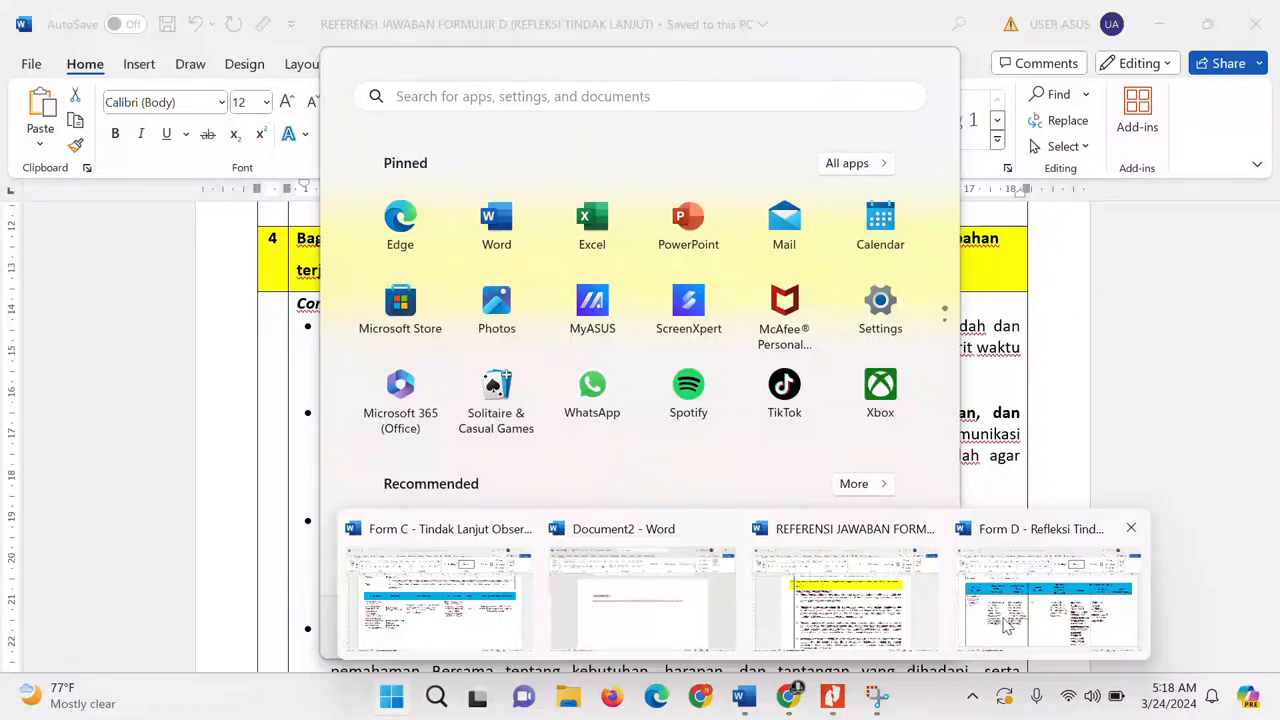
left_click(1005, 626)
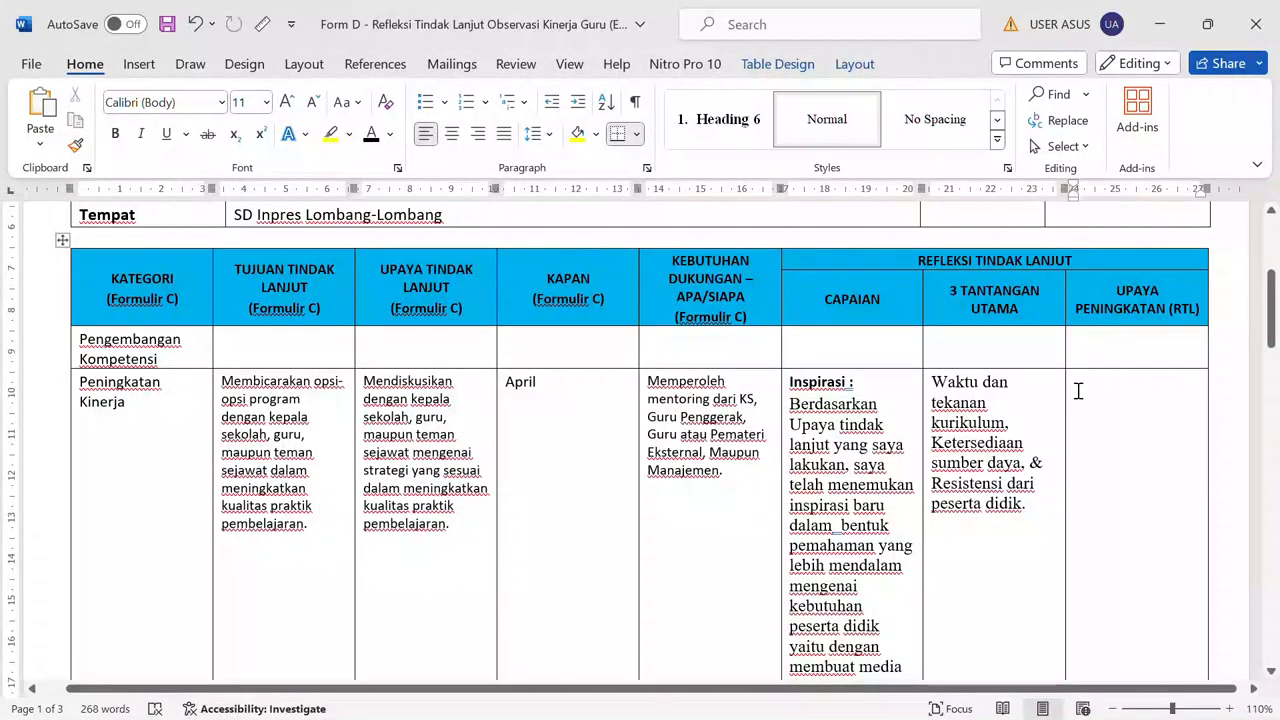
key("ctrl+v")
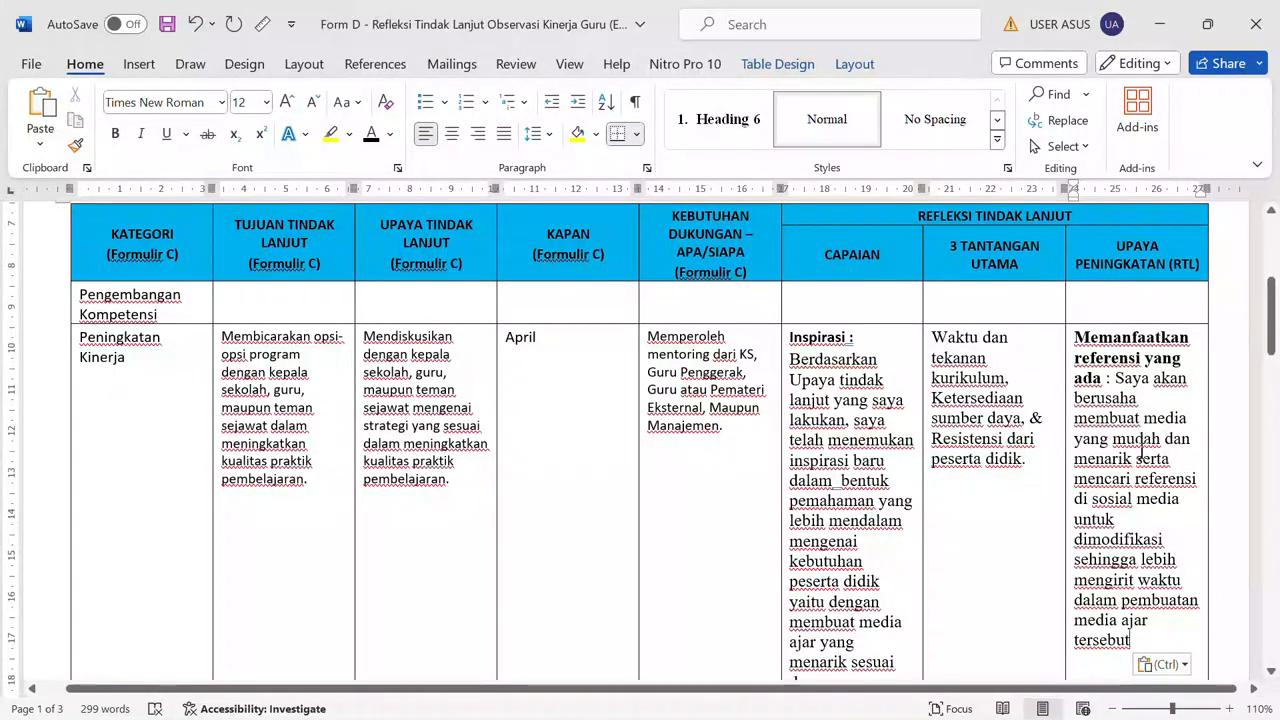
Review the filled Form D from the identity table at its beginning down through the Peningkatan Kinerja row.
scroll(1140, 490, "down", 2)
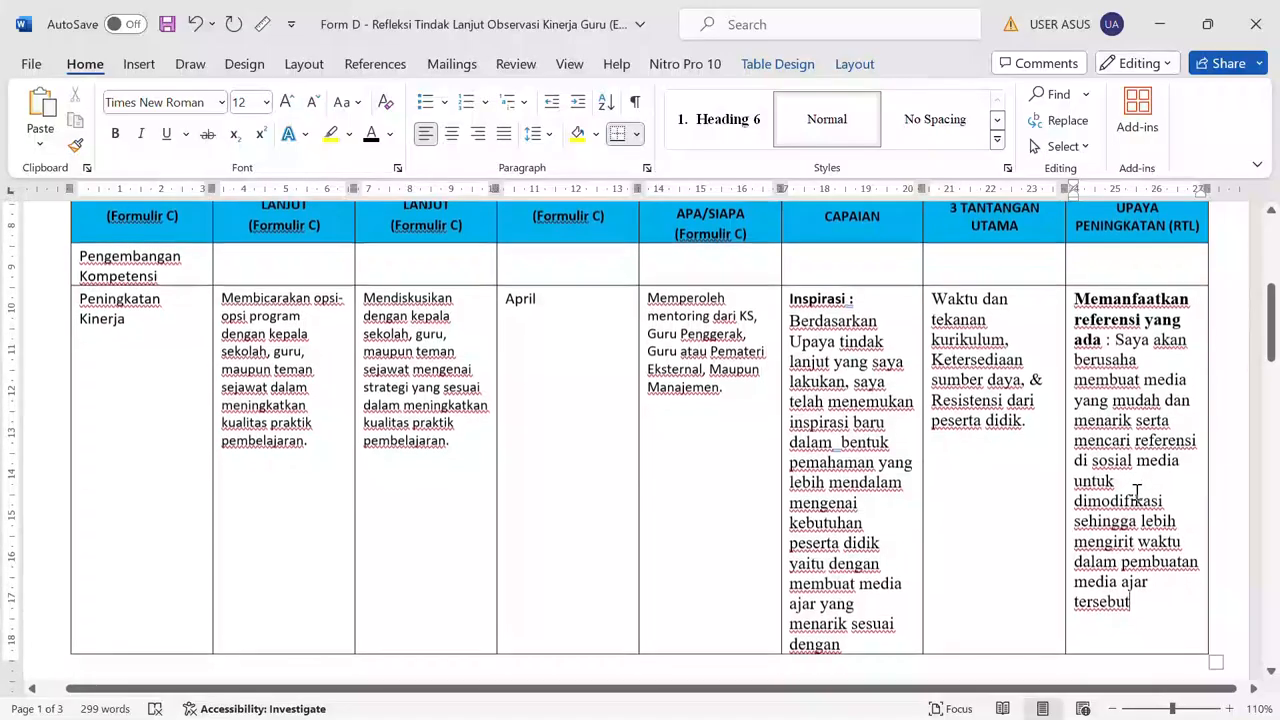
scroll(1137, 490, "up", 8)
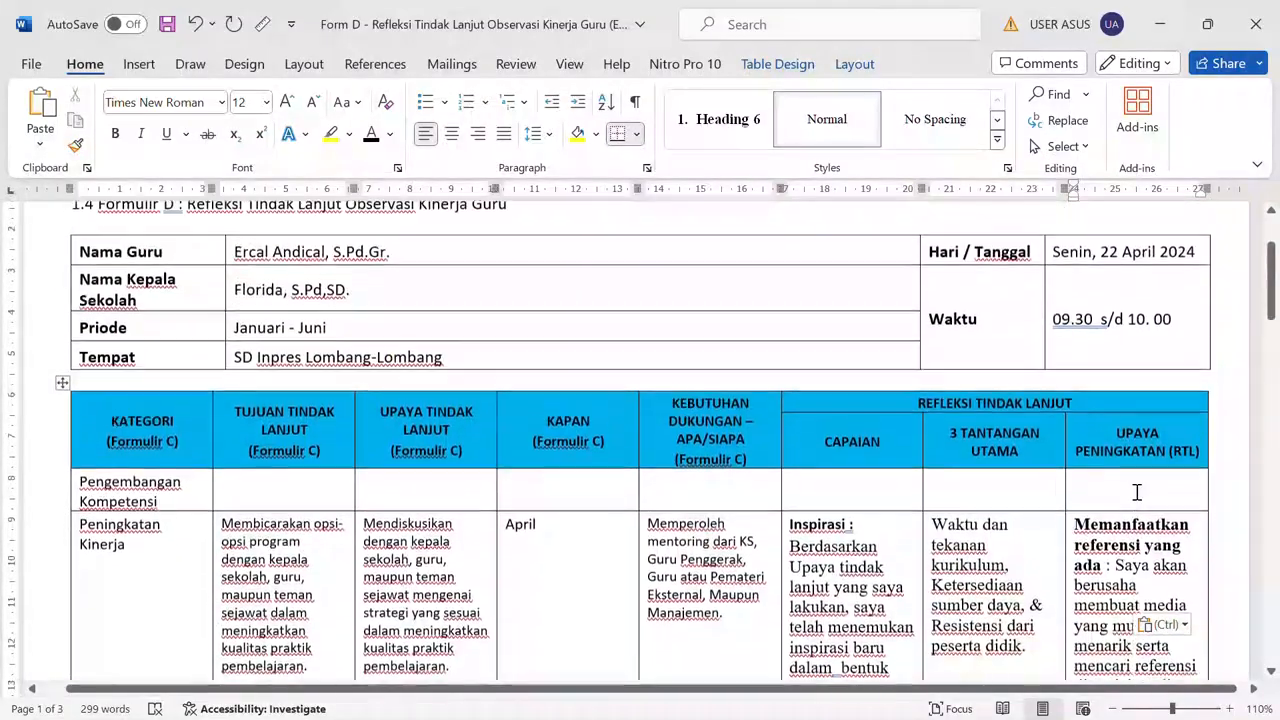
scroll(1137, 490, "up", 3)
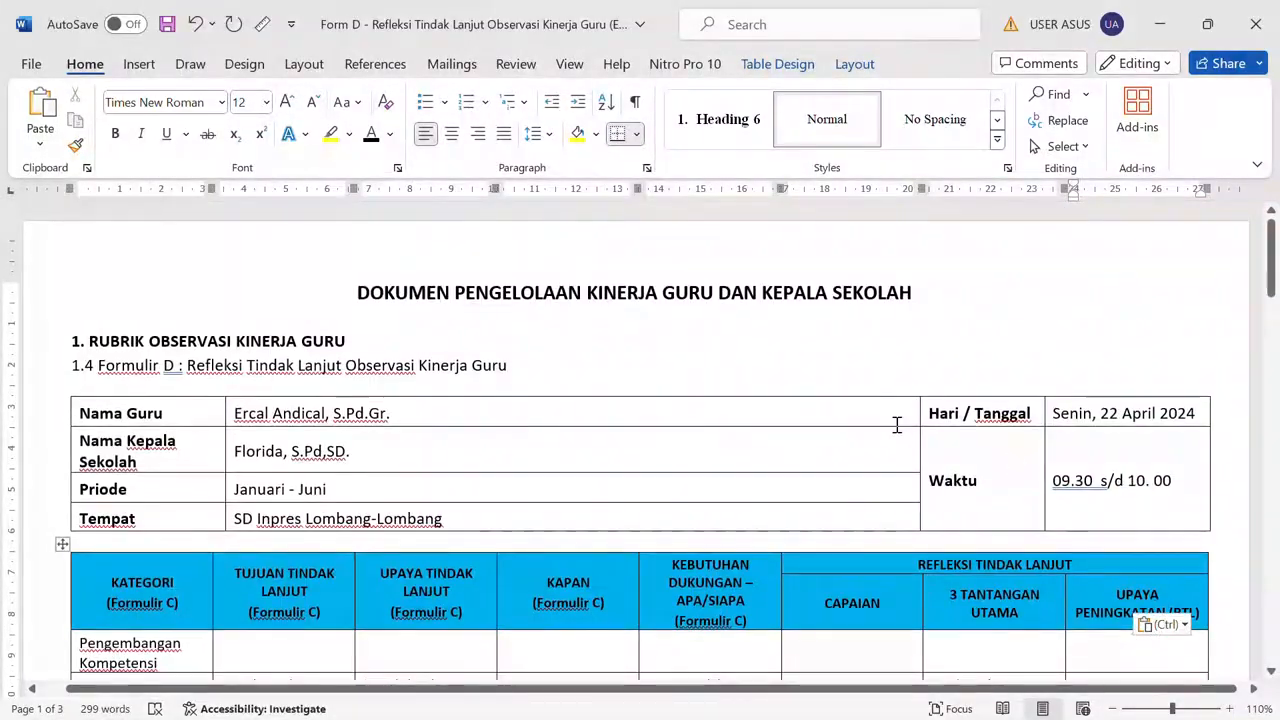
scroll(790, 427, "down", 3)
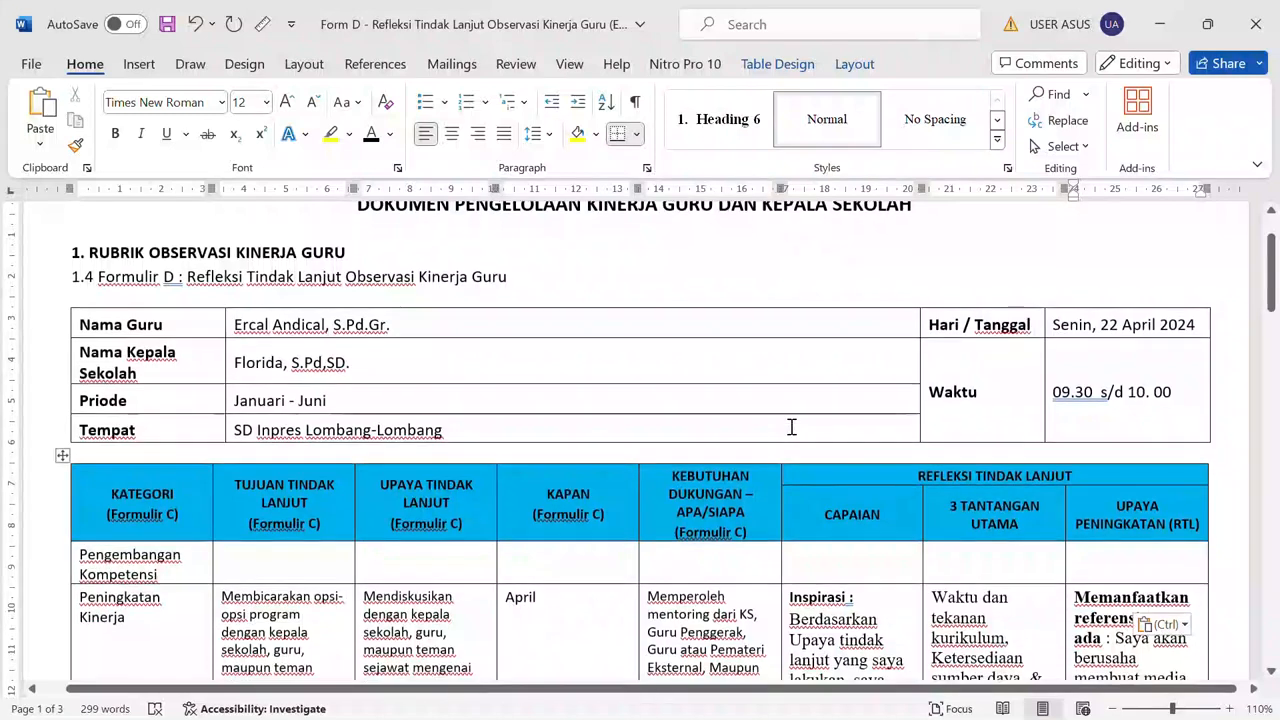
scroll(790, 427, "down", 3)
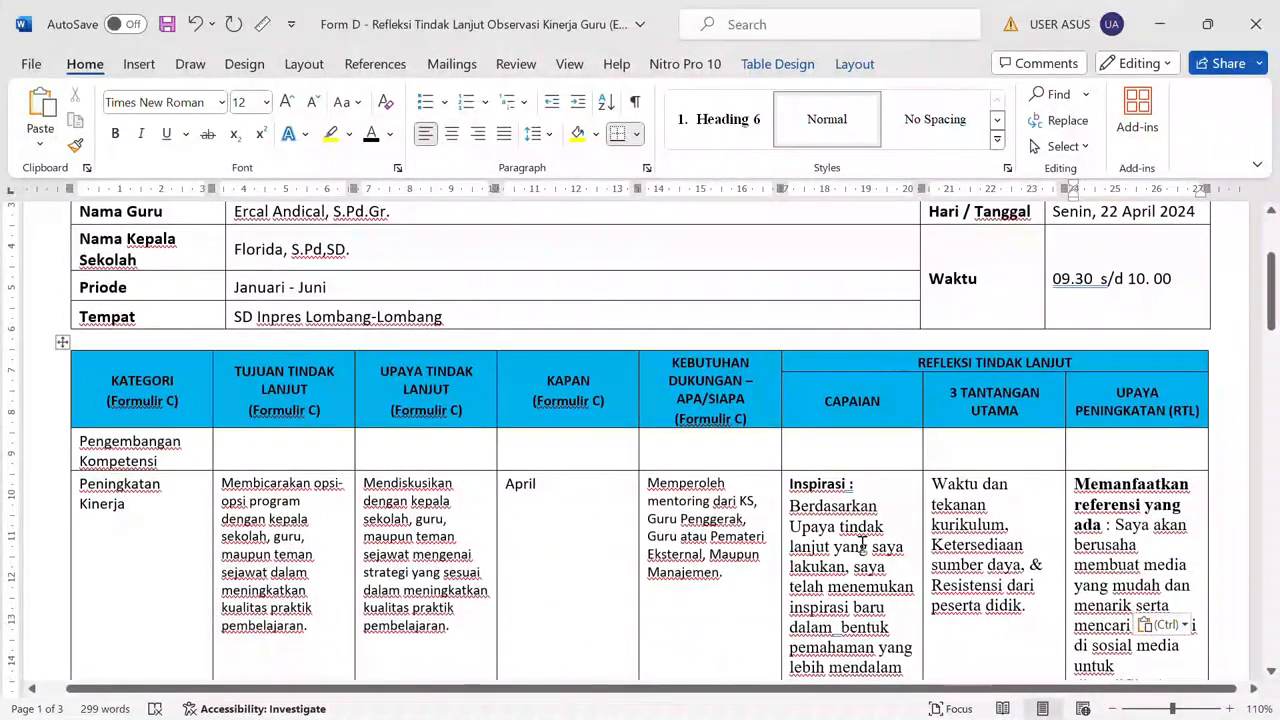
scroll(862, 545, "down", 2)
scroll(862, 545, "down", 2)
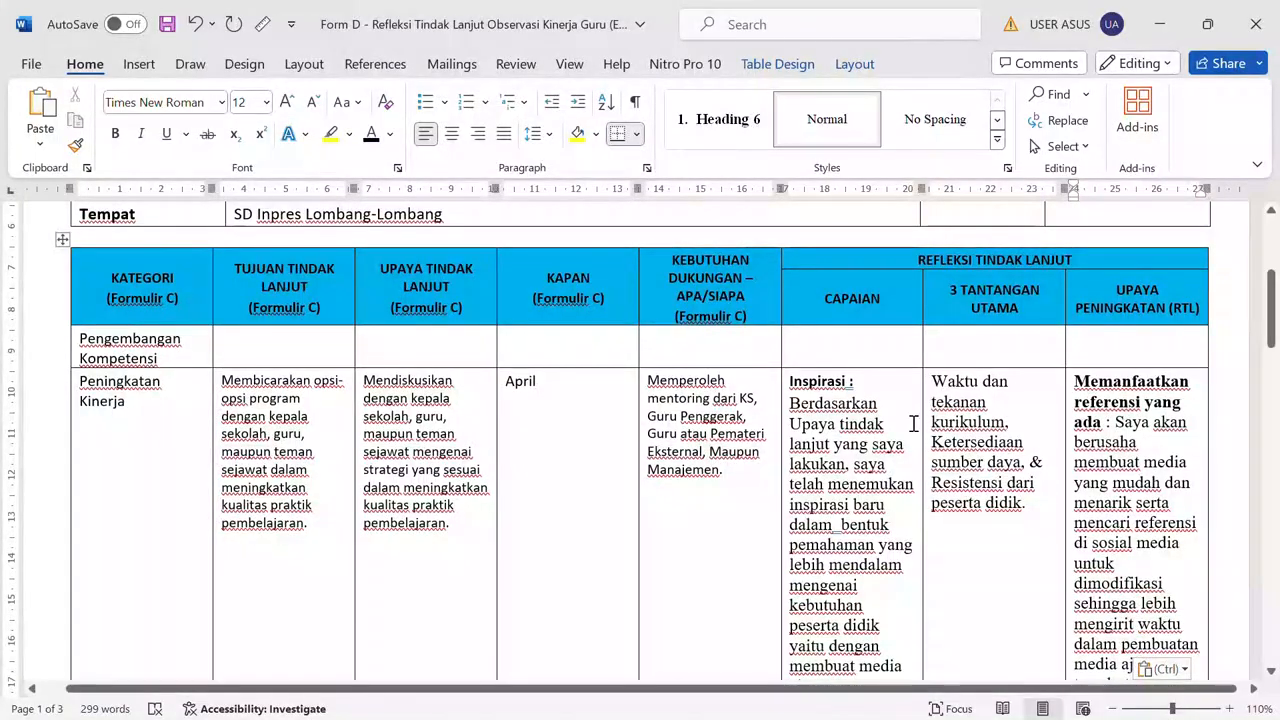
scroll(815, 392, "down", 2)
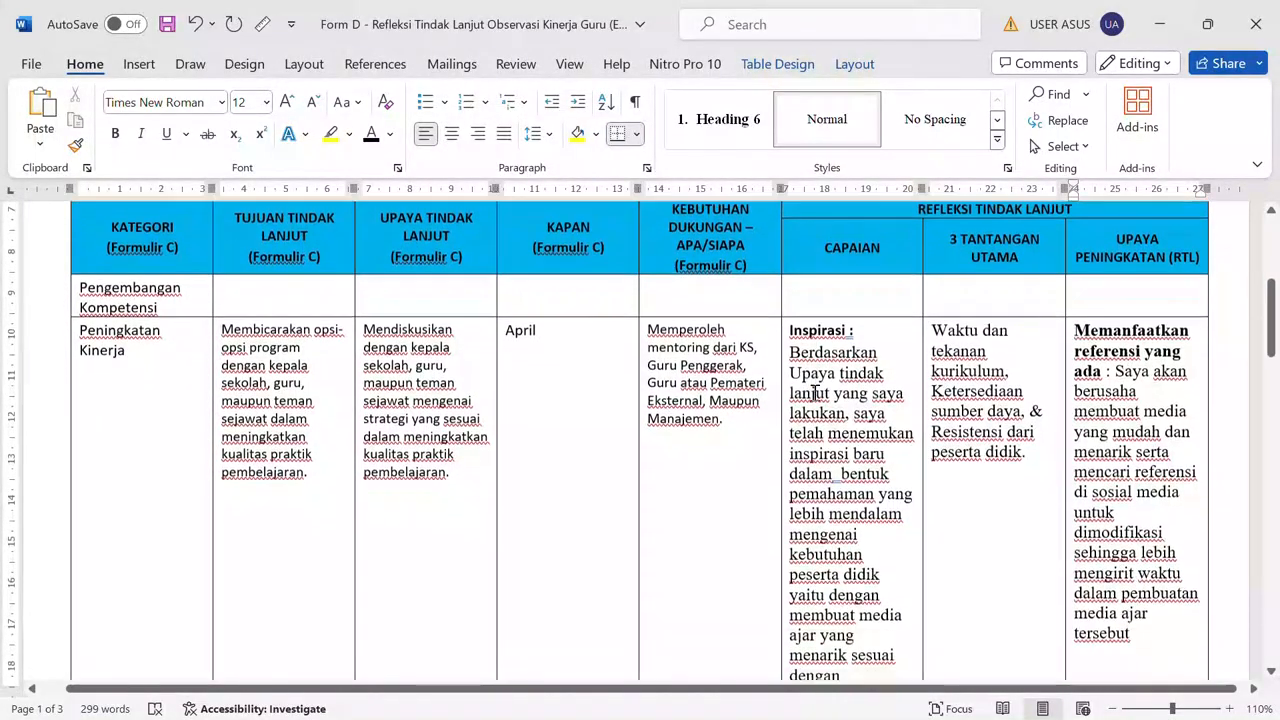
Copy the text under "Inspirasi" in Form D's Capaian cell and paste it into the Inspirasi field of the Pengelolaan Kinerja page in Chrome.
scroll(794, 320, "down", 2)
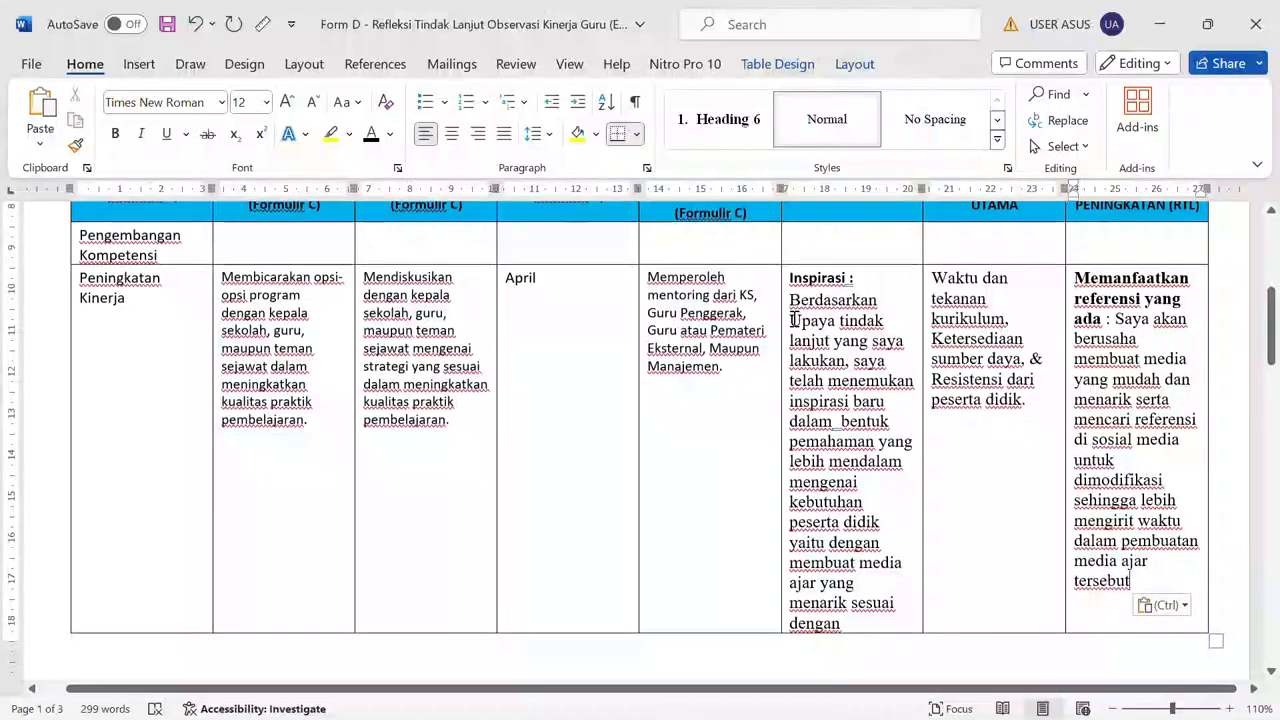
left_click_drag(790, 299, 858, 340)
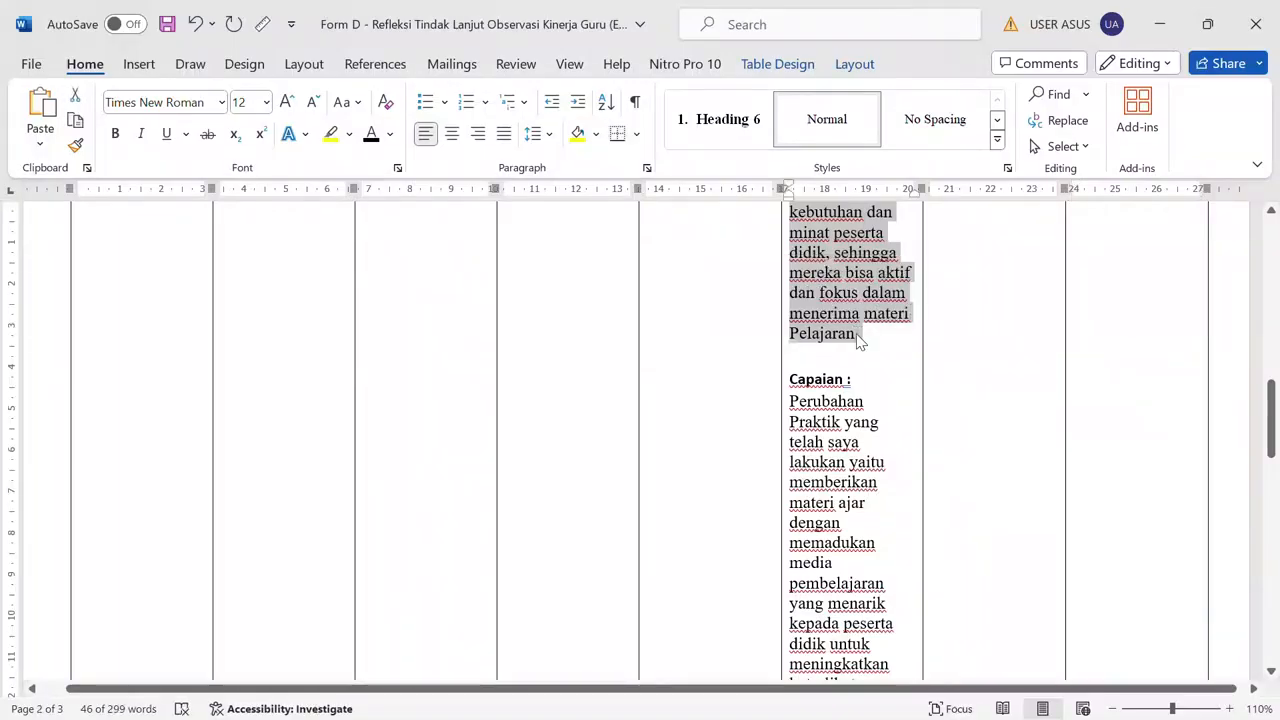
key("super")
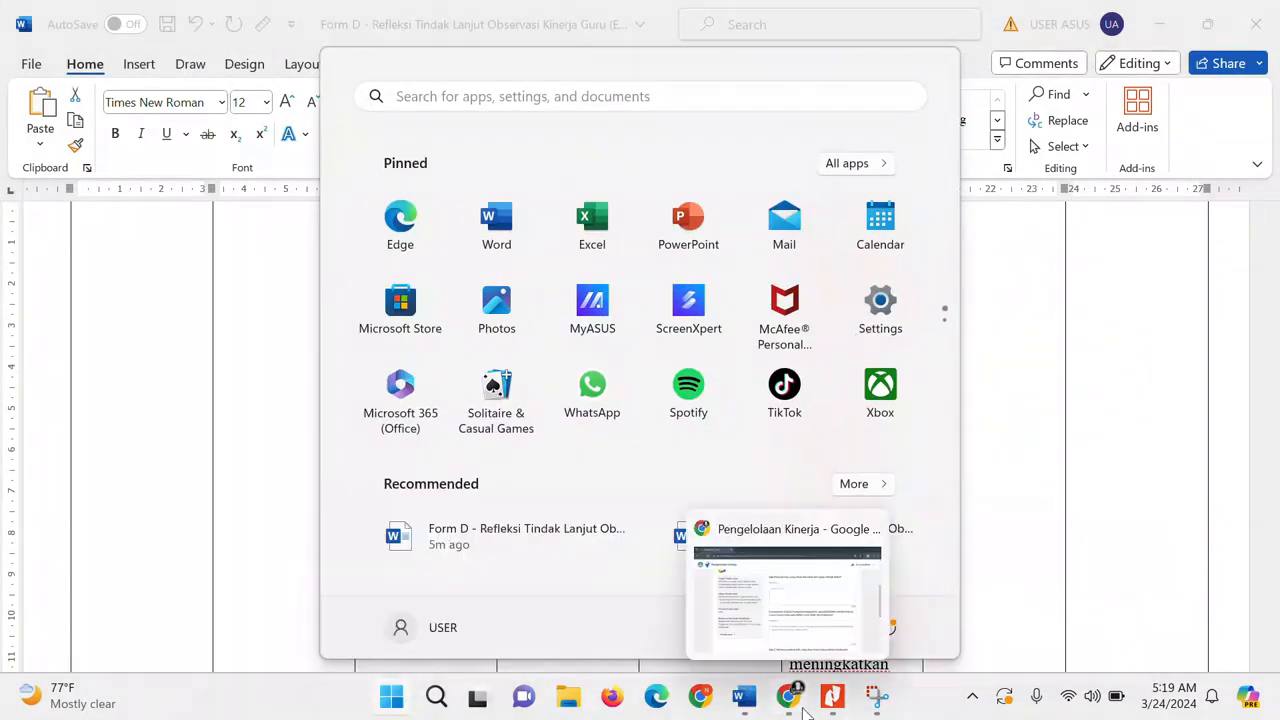
left_click(790, 704)
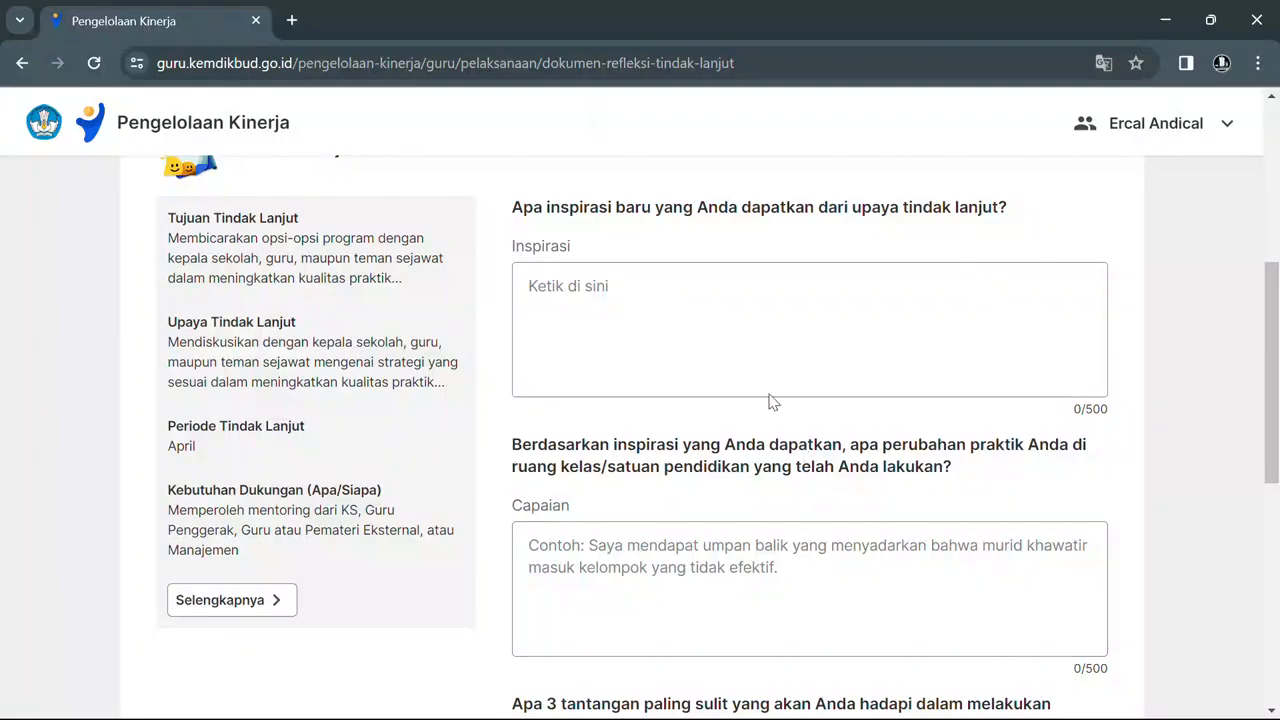
scroll(740, 349, "up", 3)
scroll(740, 349, "down", 3)
left_click(625, 301)
type("Berdasarkan upaya tindak lanjut yang saya lakukan, saya telah menemukan inspirasi baru dalam  bentuk pemahaman yang lebih mendalam mengenai kebutuhan peserta didik yaitu dengan membuat media ajar yang menarik sesuai dengan kebutuhan dan minat peserta didik, sehingga mereka bisa aktif dan fokus dalam menerima materi Pelajaran")
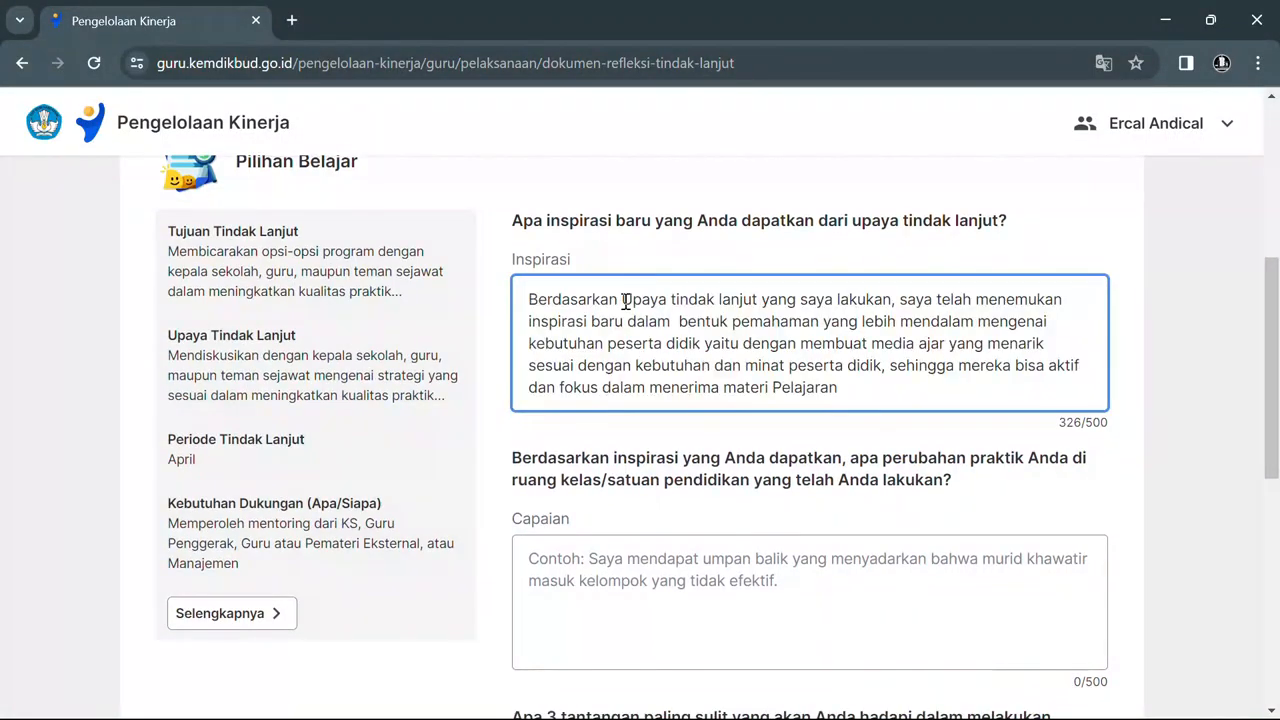
Copy the "Perubahan Praktik" text under "Capaian" in Form D's Capaian cell and paste it into the web form's Capaian field.
scroll(630, 420, "down", 1)
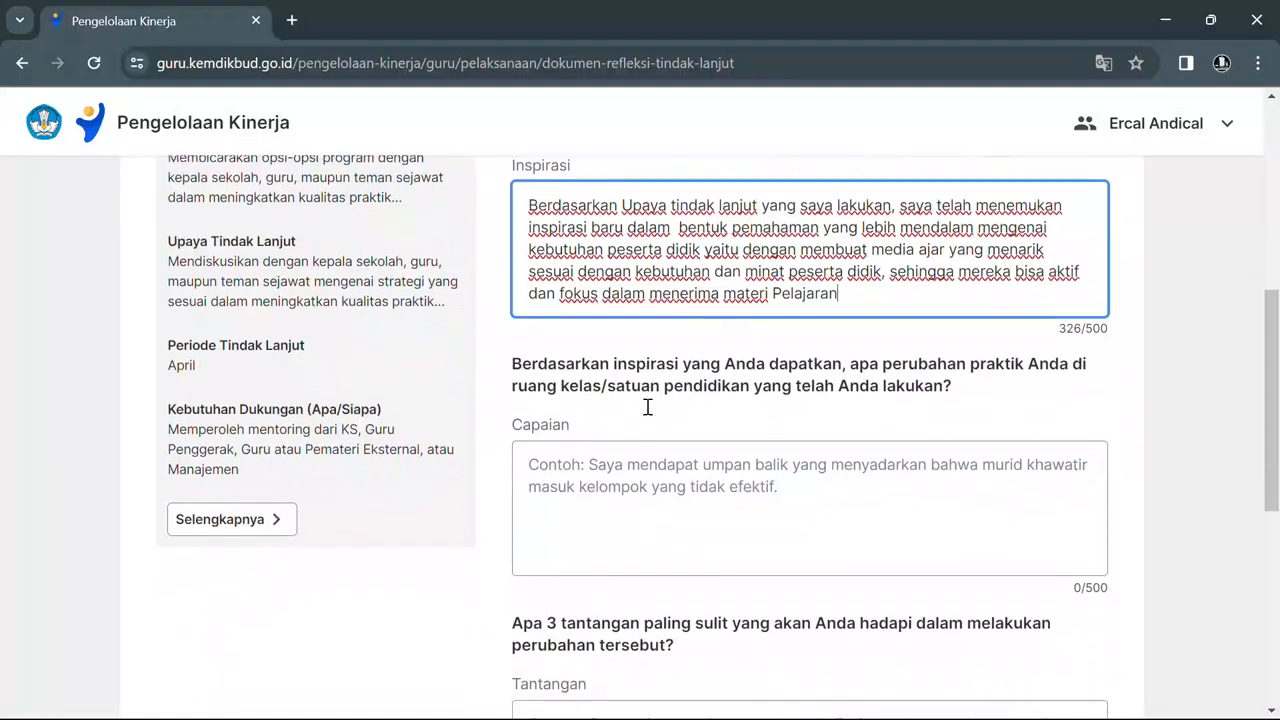
left_click(603, 429)
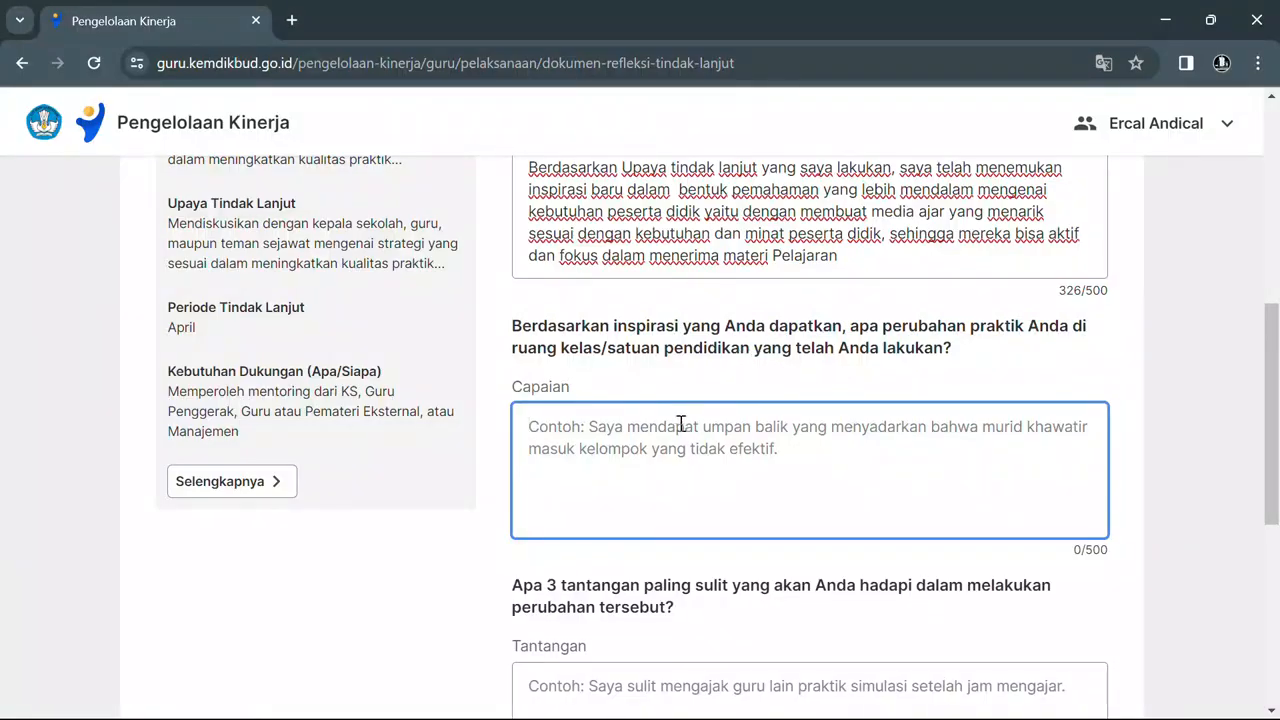
key("super")
mouse_move(742, 700)
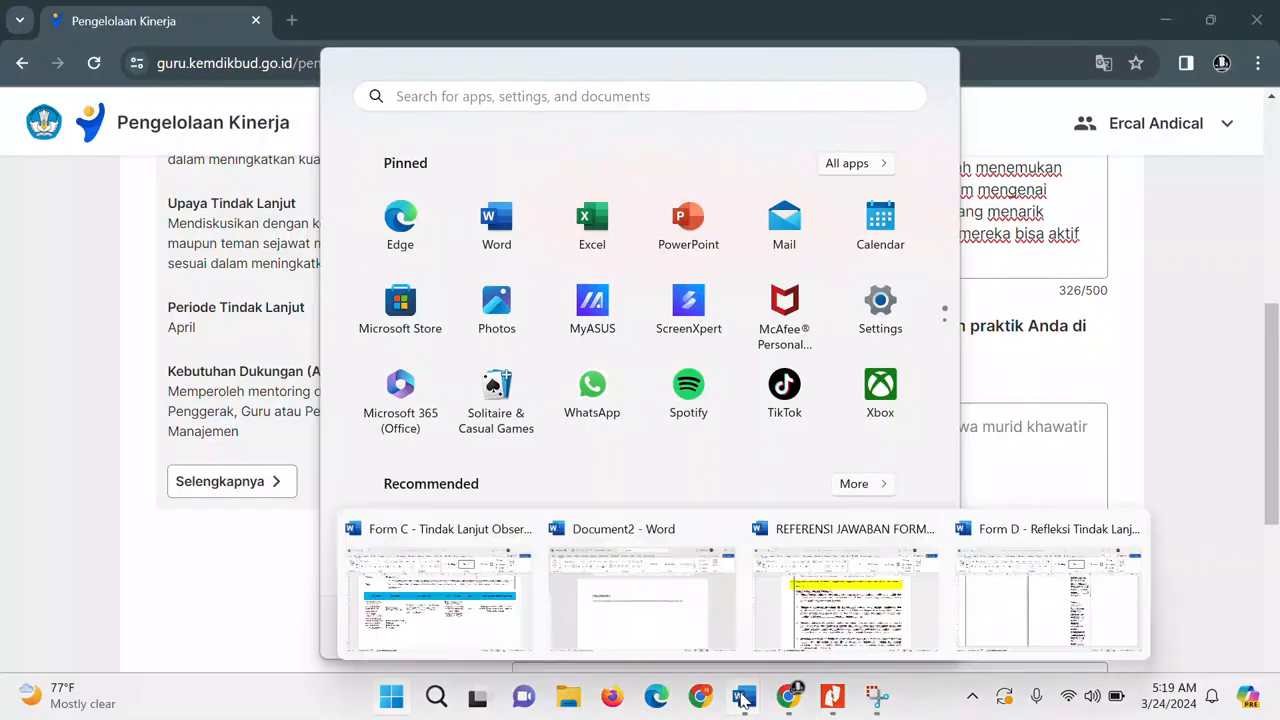
left_click(996, 617)
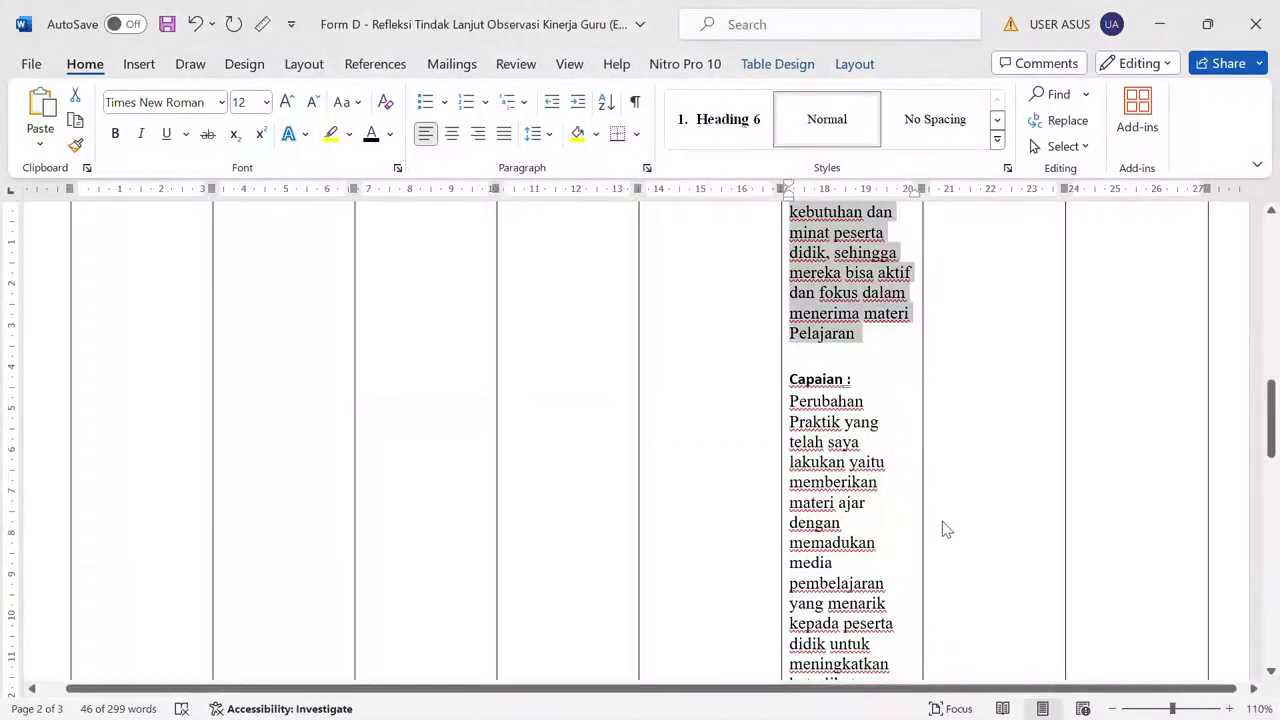
scroll(877, 437, "down", 2)
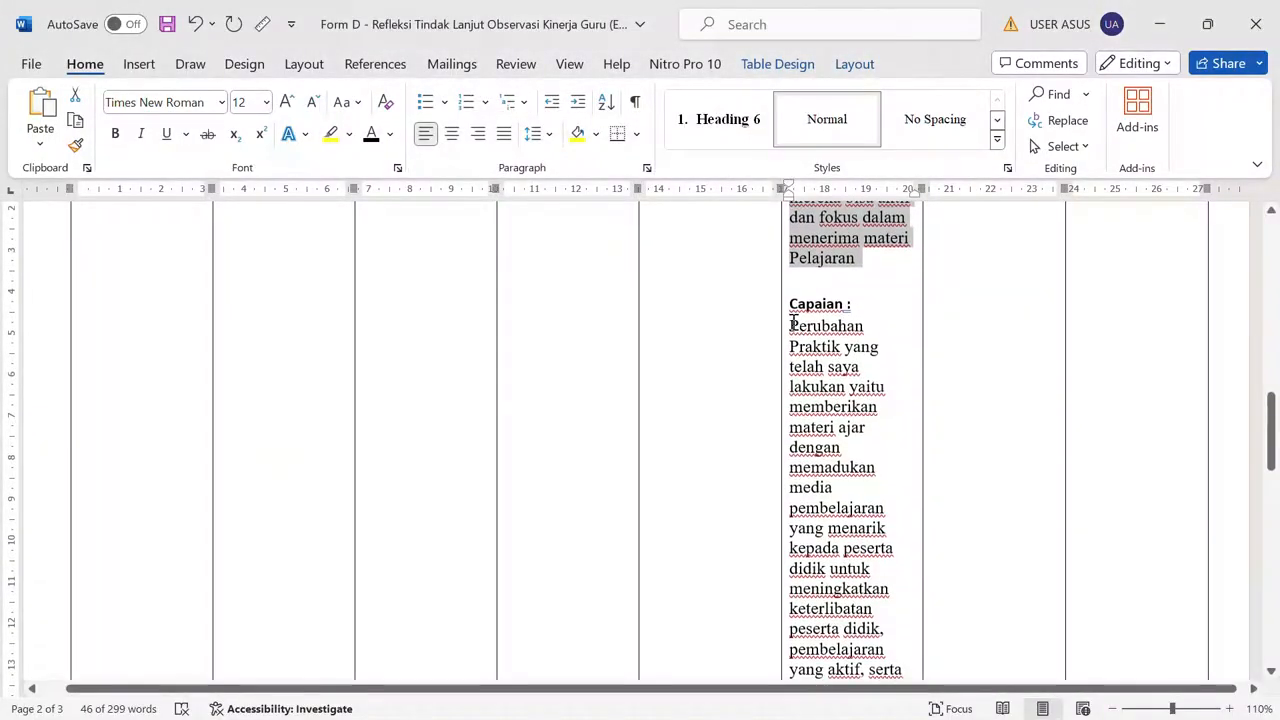
left_click_drag(792, 322, 878, 282)
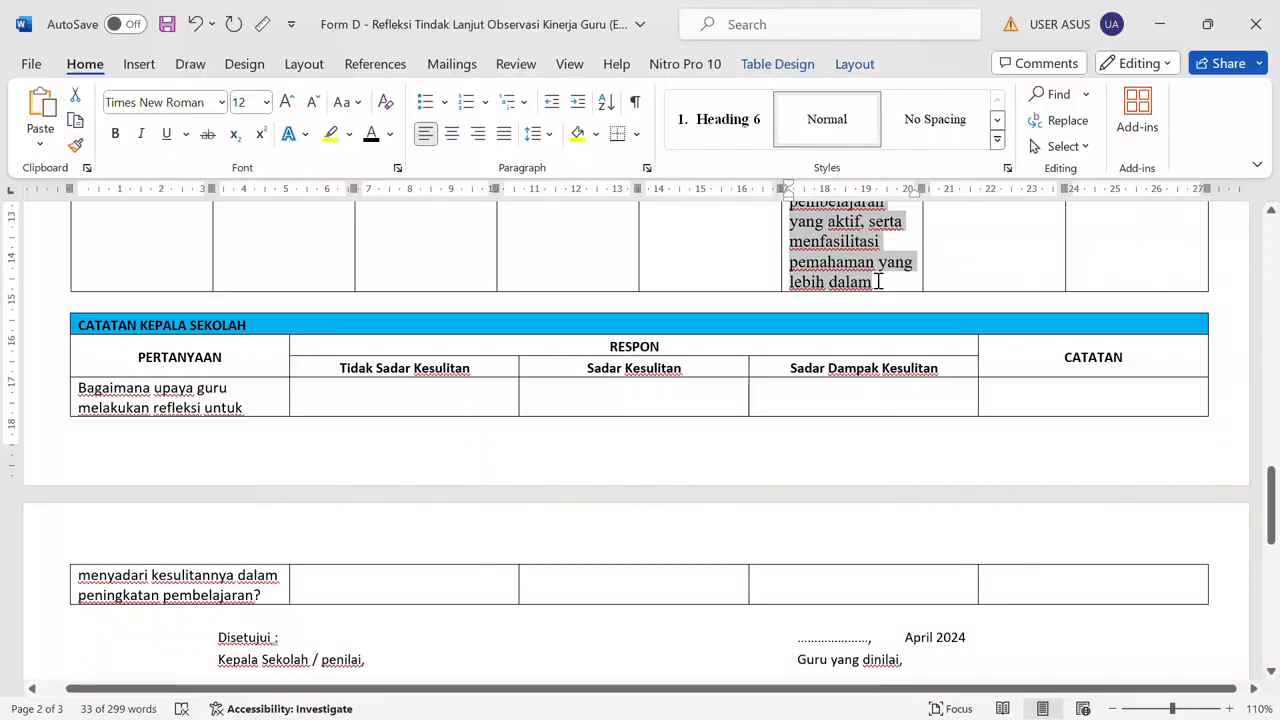
key("super")
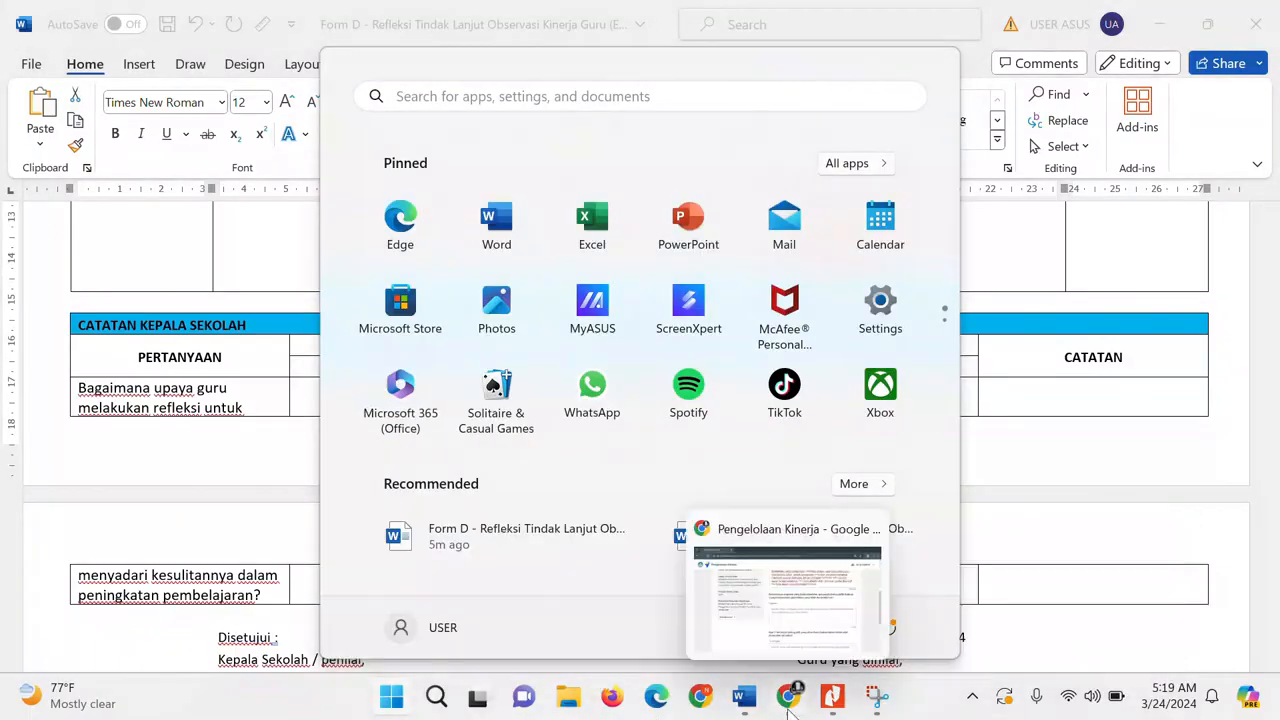
left_click(789, 700)
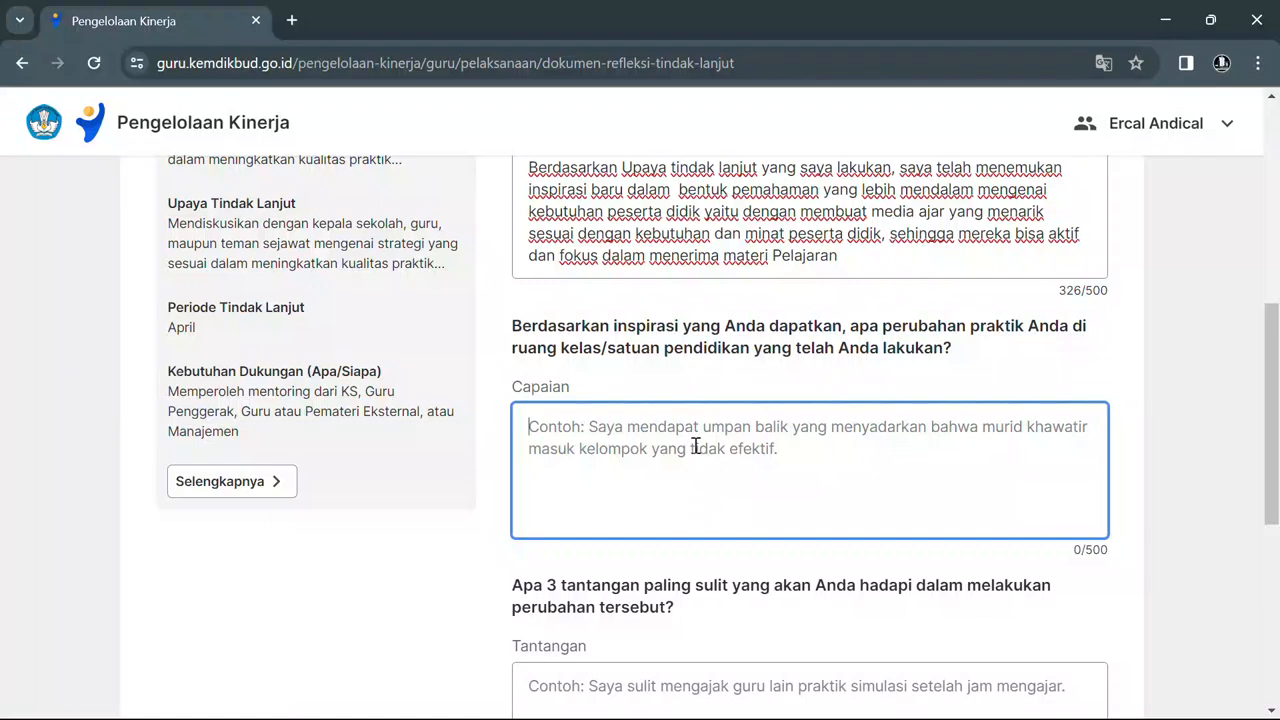
type("Perubahan Praktik yang telah saya lakukan yaitu memberikan materi ajar dengan memadukan media pembelajaran yang menarik kepada peserta didik untuk meningkatkan keterlibatan peserta didik, pembelajaran yang aktif, serta menfasilitasi pemahaman yang lebih dalam")
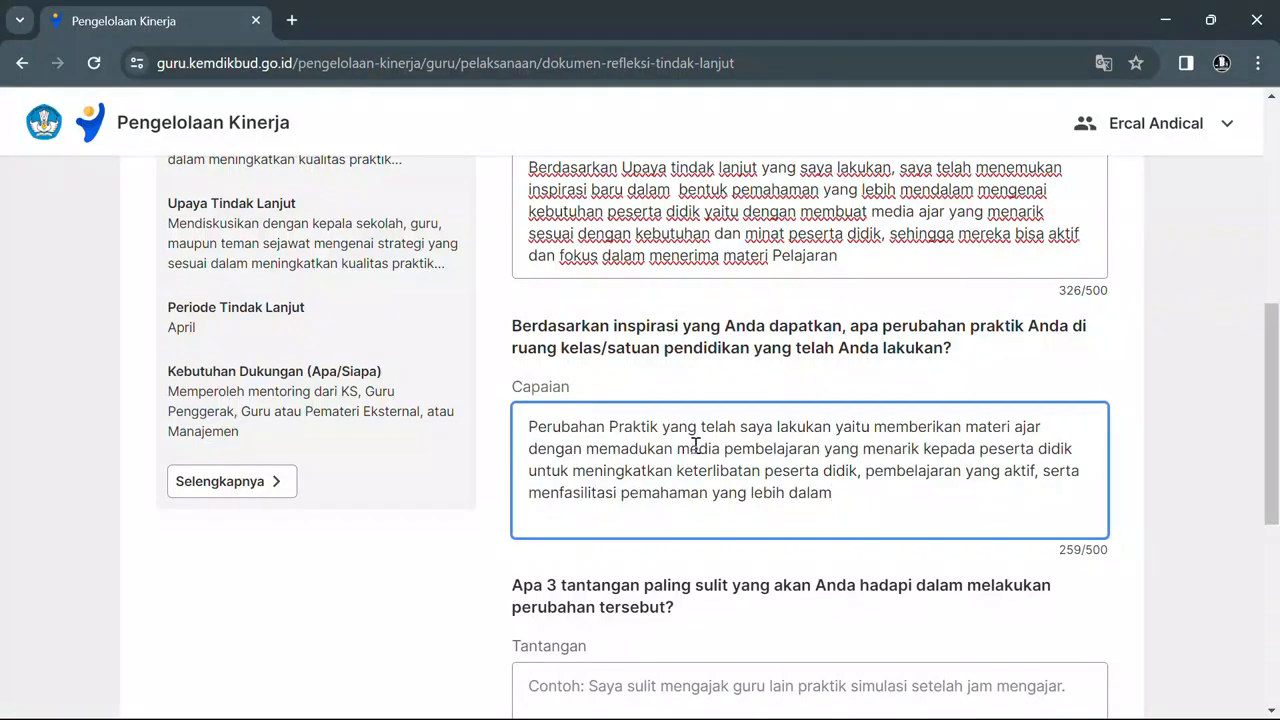
Place the cursor in the web form's Tantangan field and copy Form D's 3 Tantangan Utama text from the Peningkatan Kinerja row.
scroll(769, 449, "down", 2)
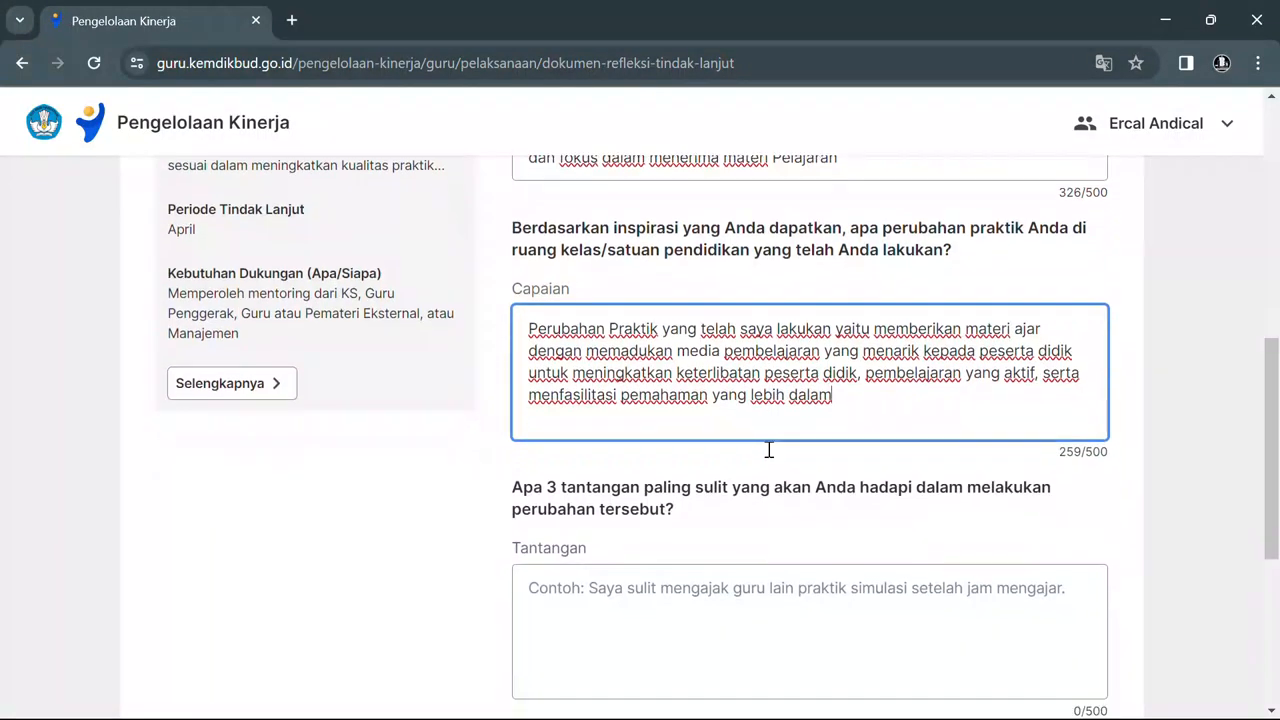
left_click(642, 459)
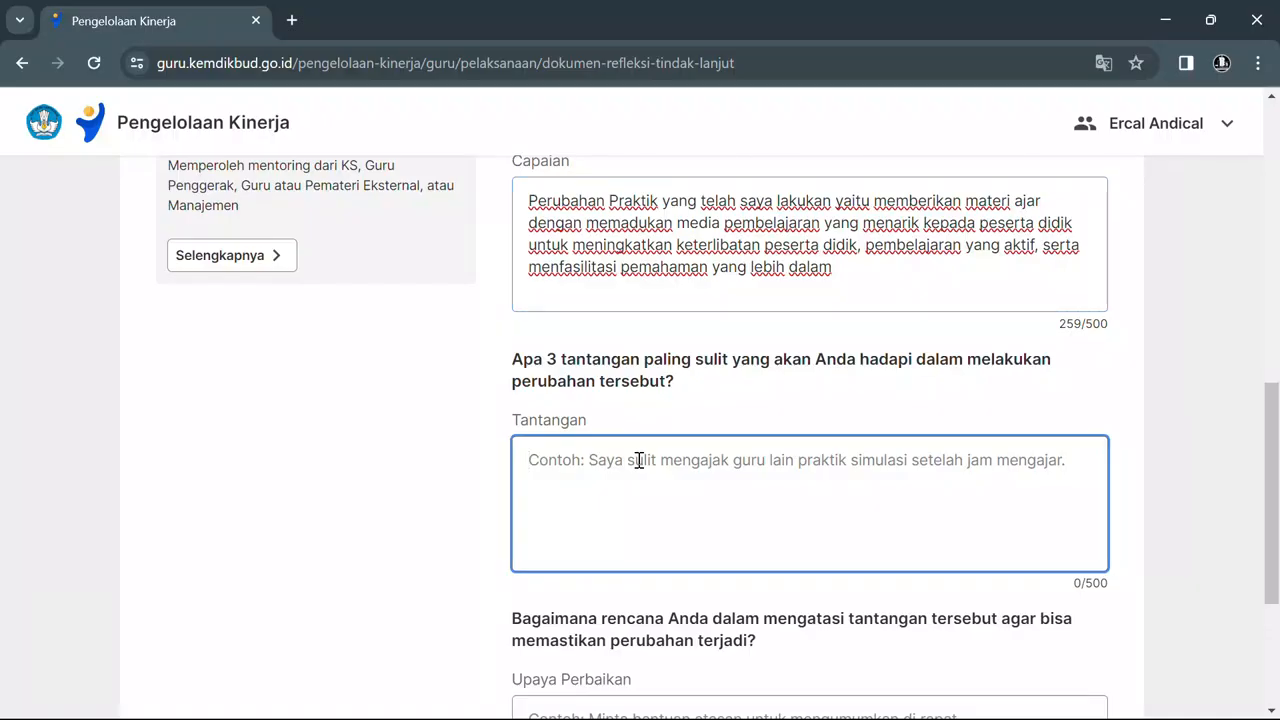
scroll(639, 460, "down", 1)
key("super")
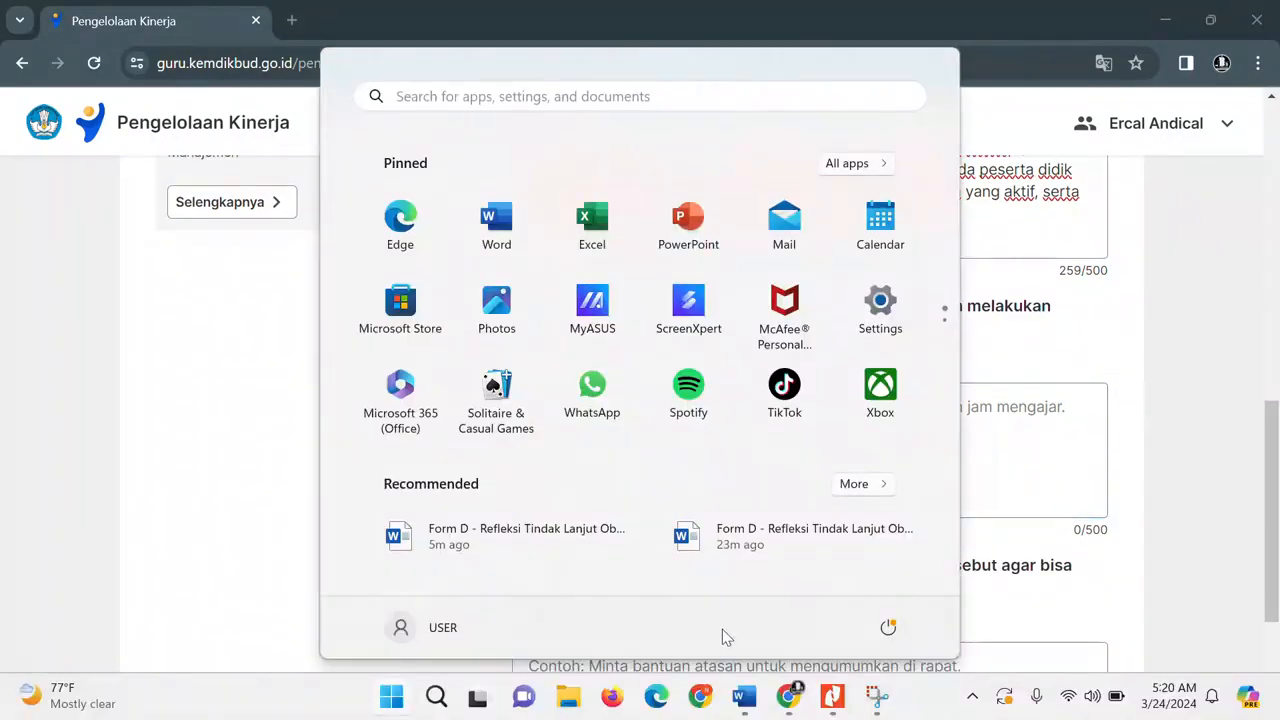
mouse_move(743, 697)
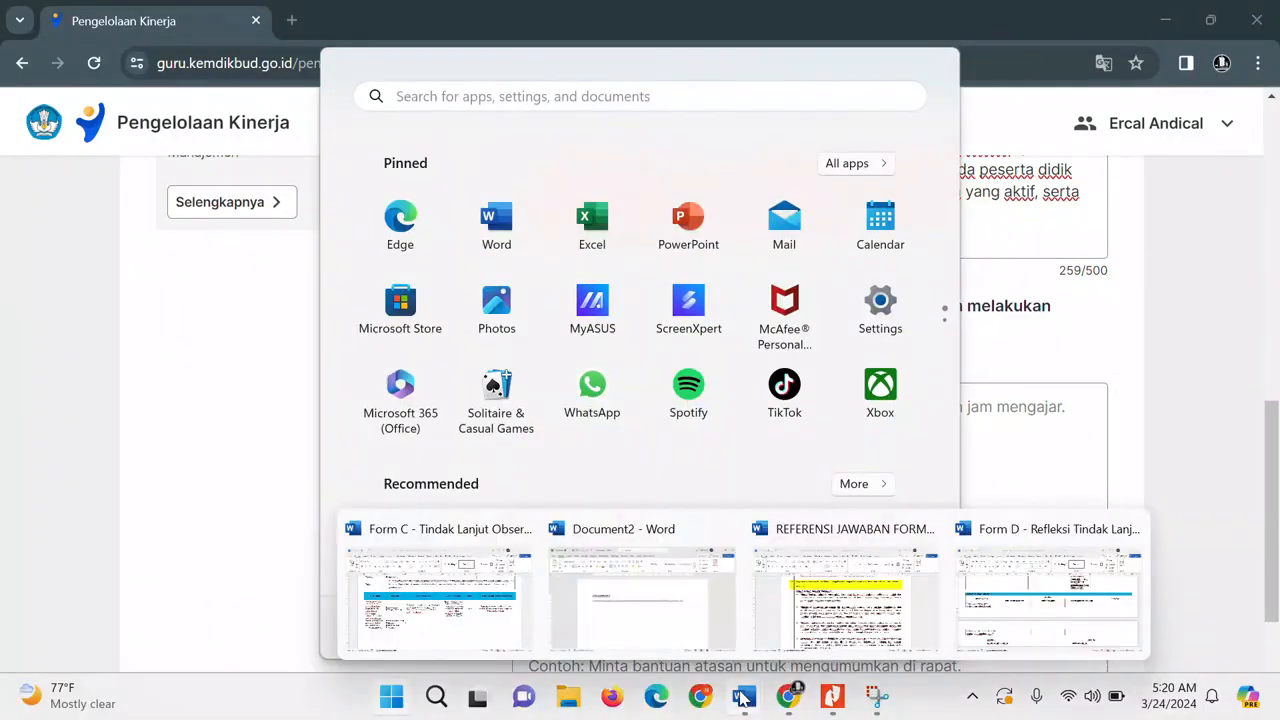
left_click(995, 618)
scroll(946, 420, "up", 5)
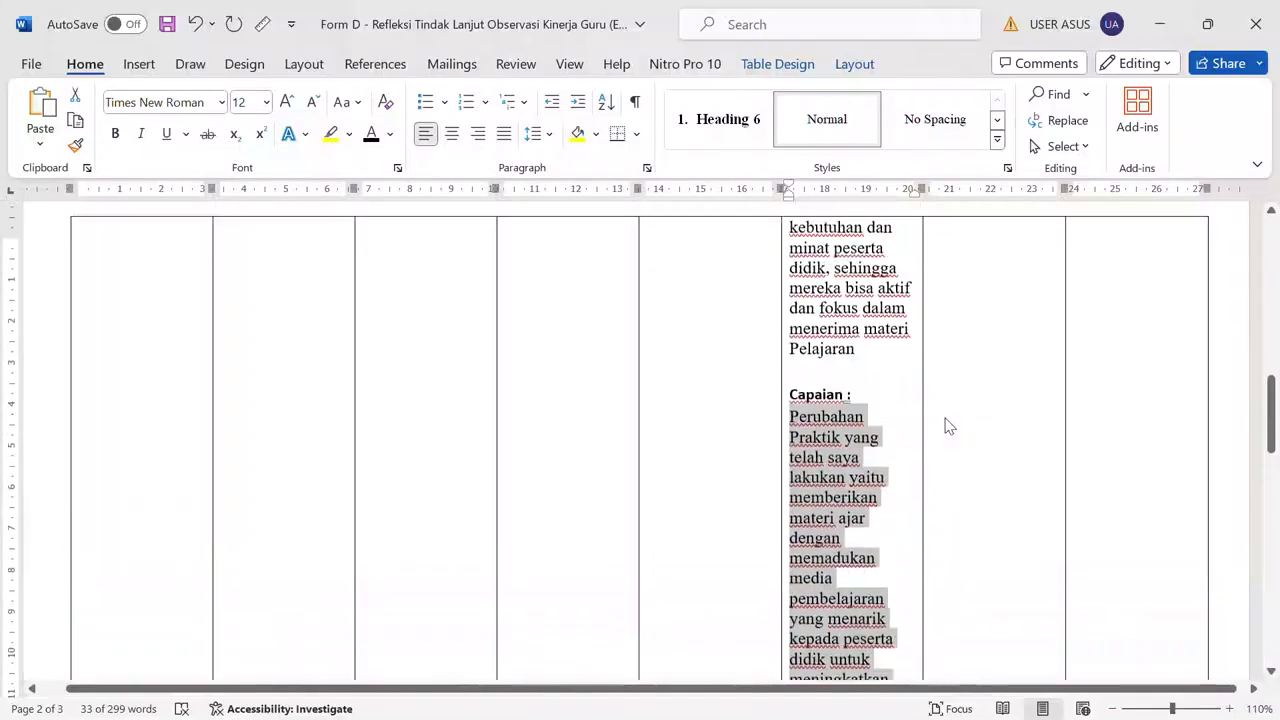
scroll(946, 425, "up", 10)
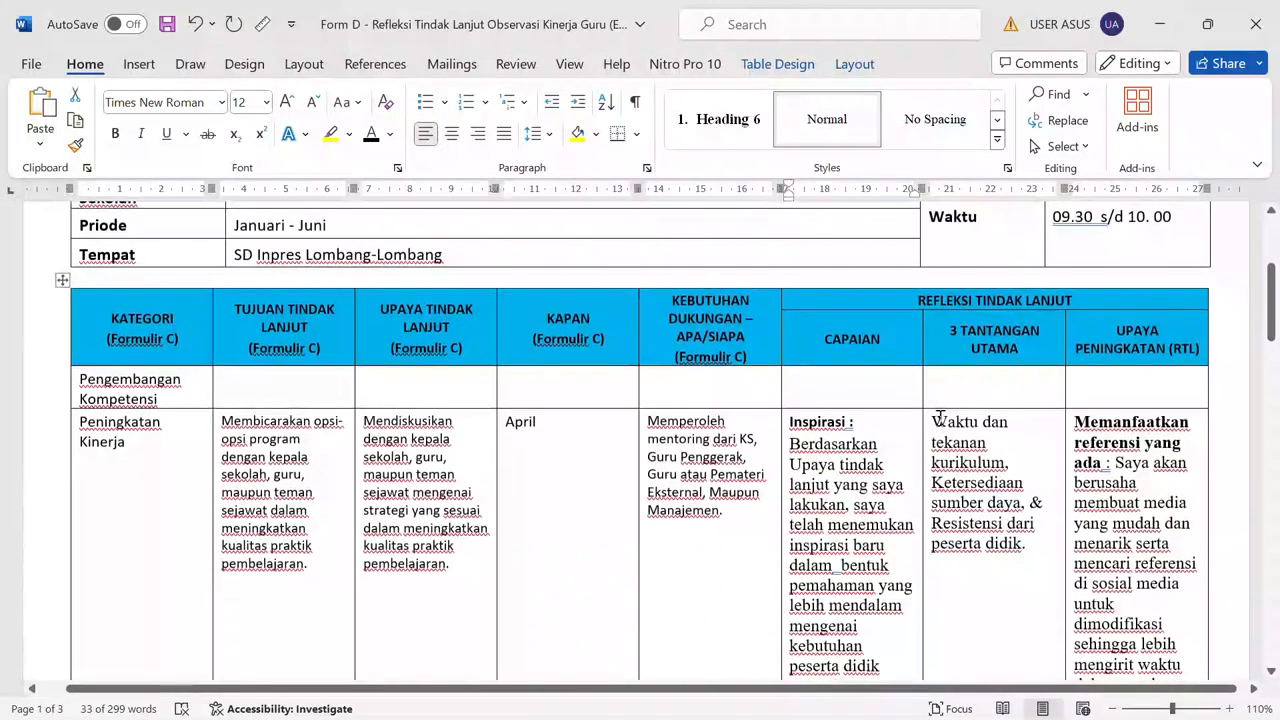
left_click_drag(938, 420, 1036, 545)
key("ctrl+c")
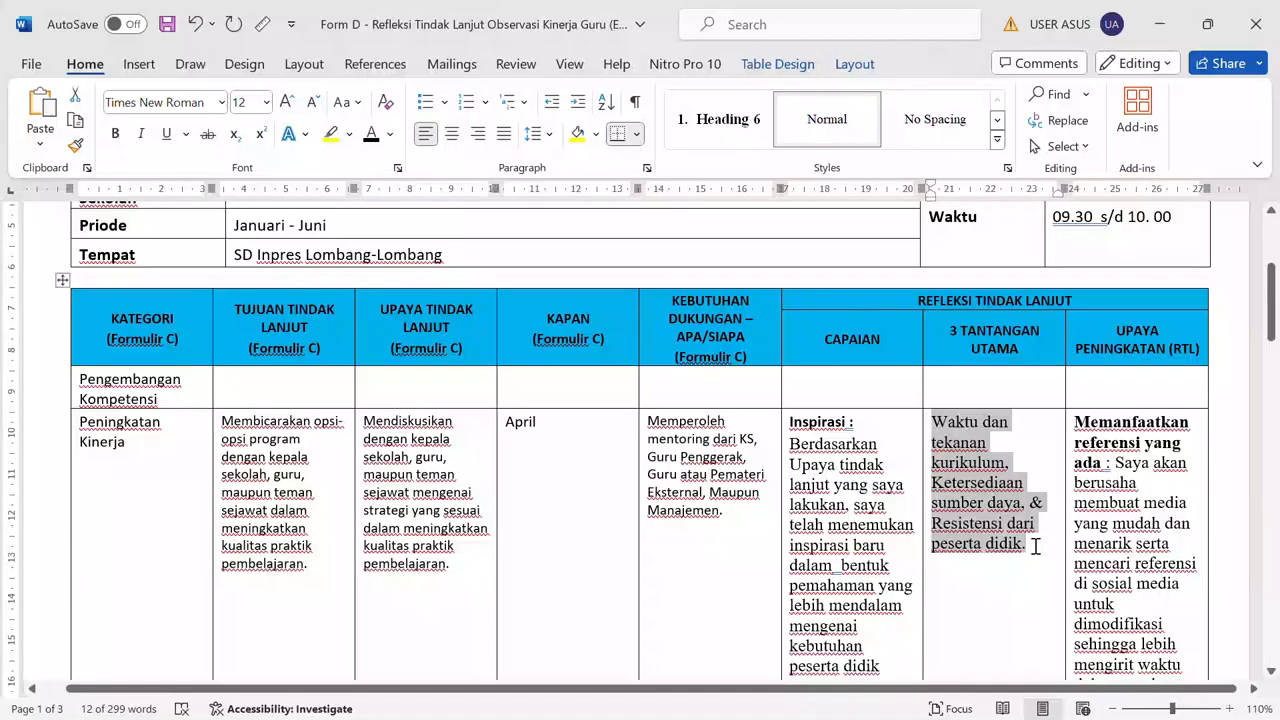
Return to the Pengelolaan Kinerja page in Chrome and paste the copied challenges into the Tantangan field.
key("super")
mouse_move(790, 700)
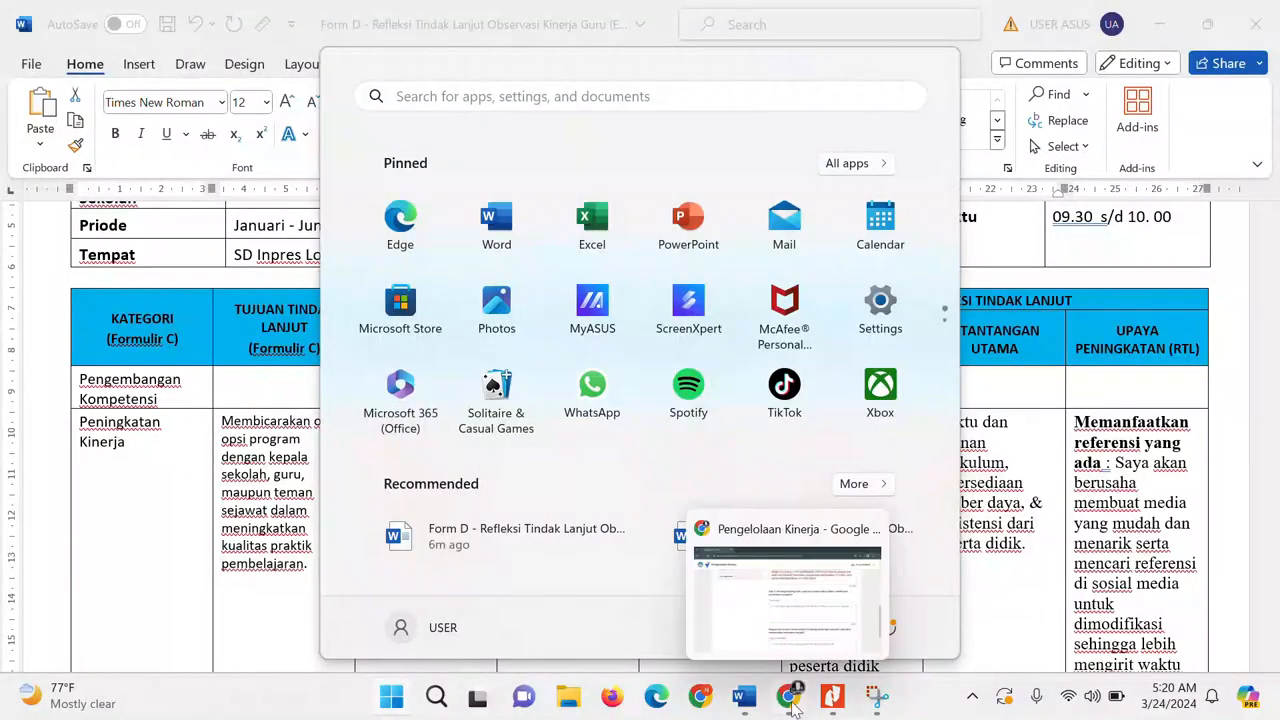
left_click(797, 598)
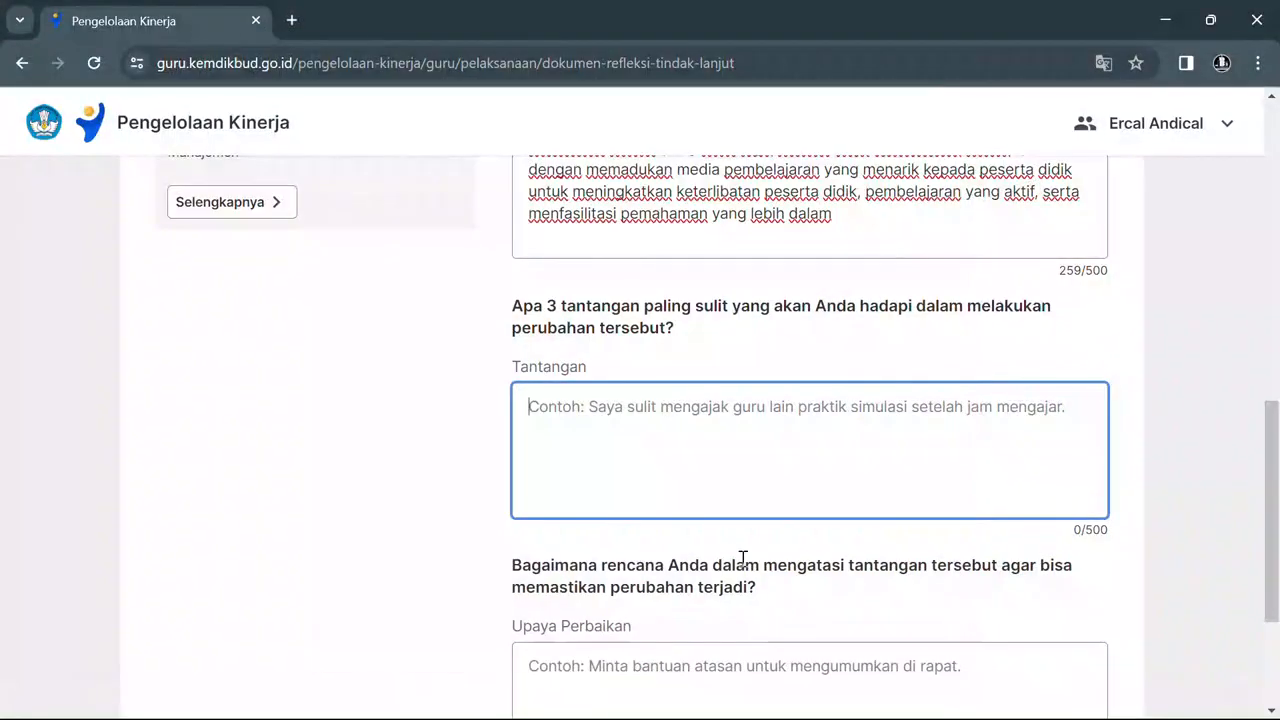
key("ctrl+v")
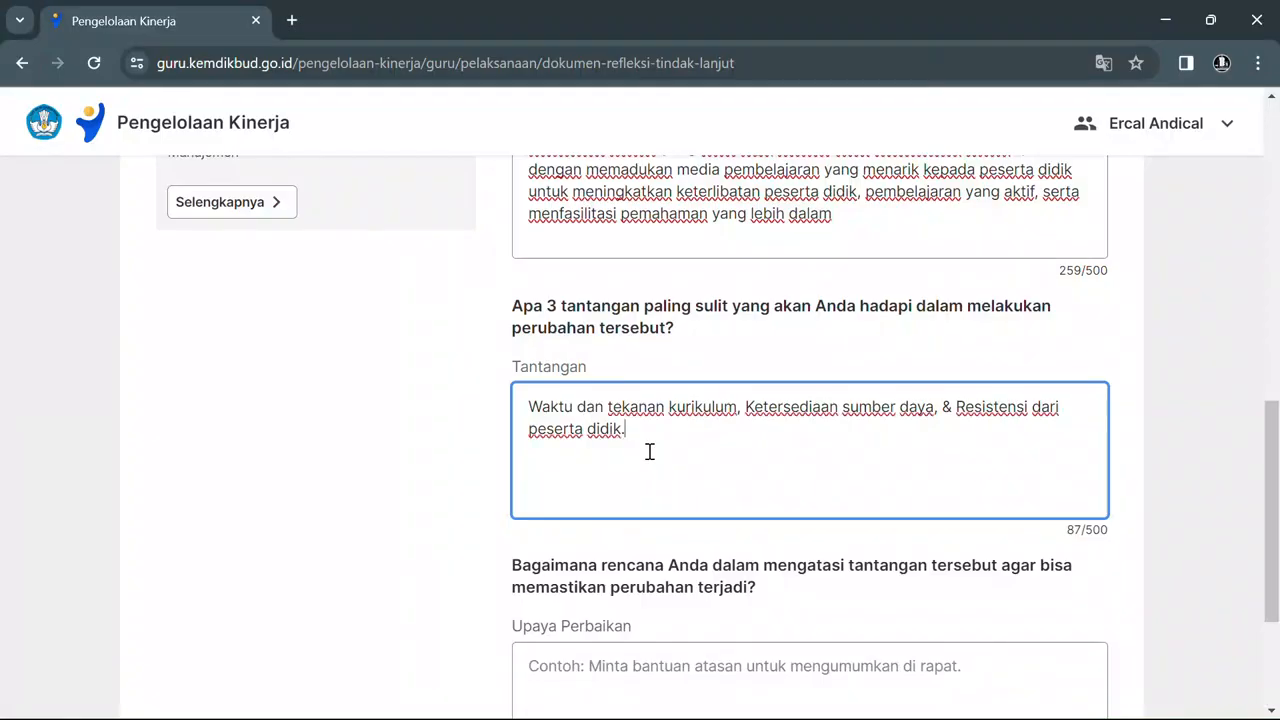
Place the cursor in the web form's Upaya Perbaikan field and copy Form D's "Memanfaatkan referensi yang ada" answer from the Upaya Peningkatan (RTL) cell.
scroll(740, 452, "down", 2)
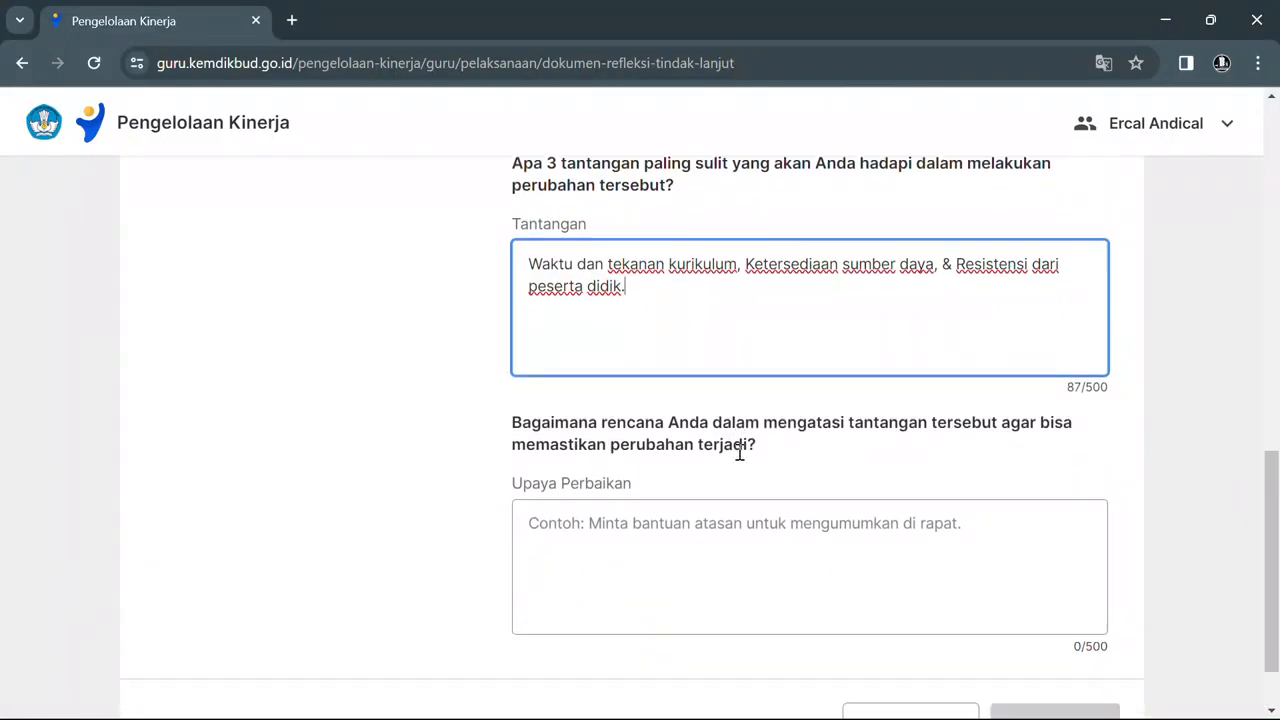
left_click(596, 507)
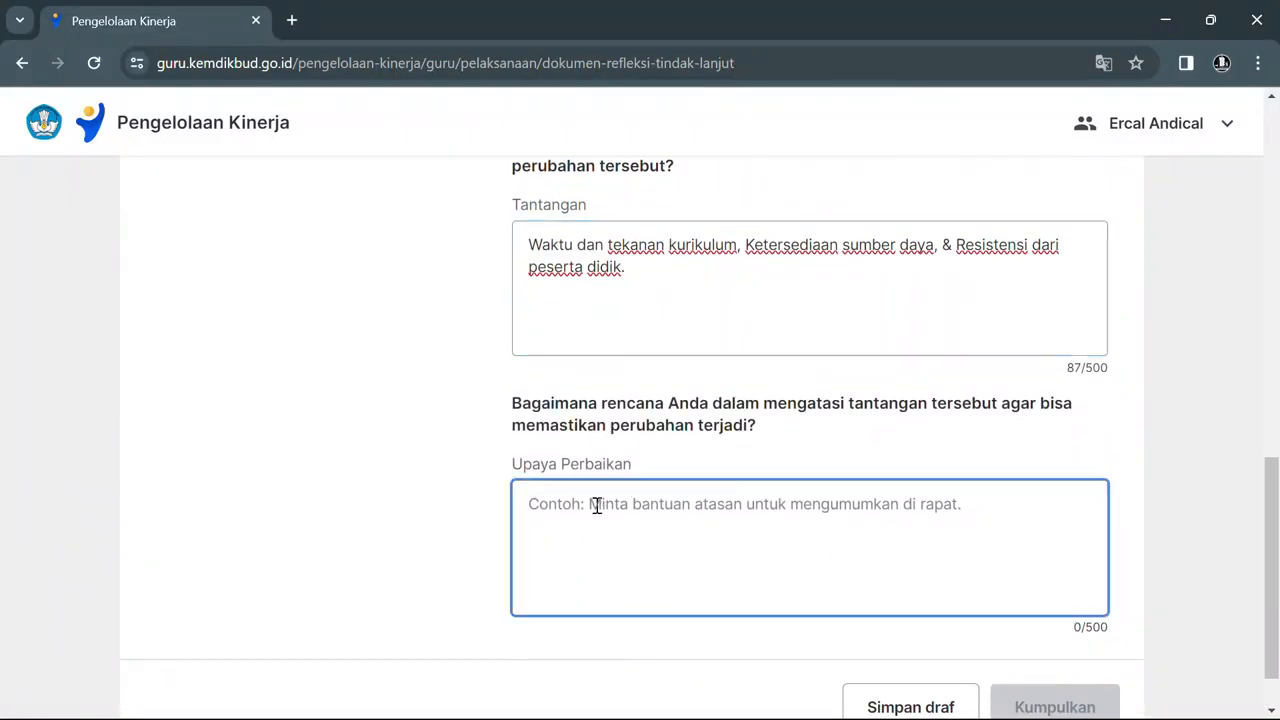
key("super")
mouse_move(743, 706)
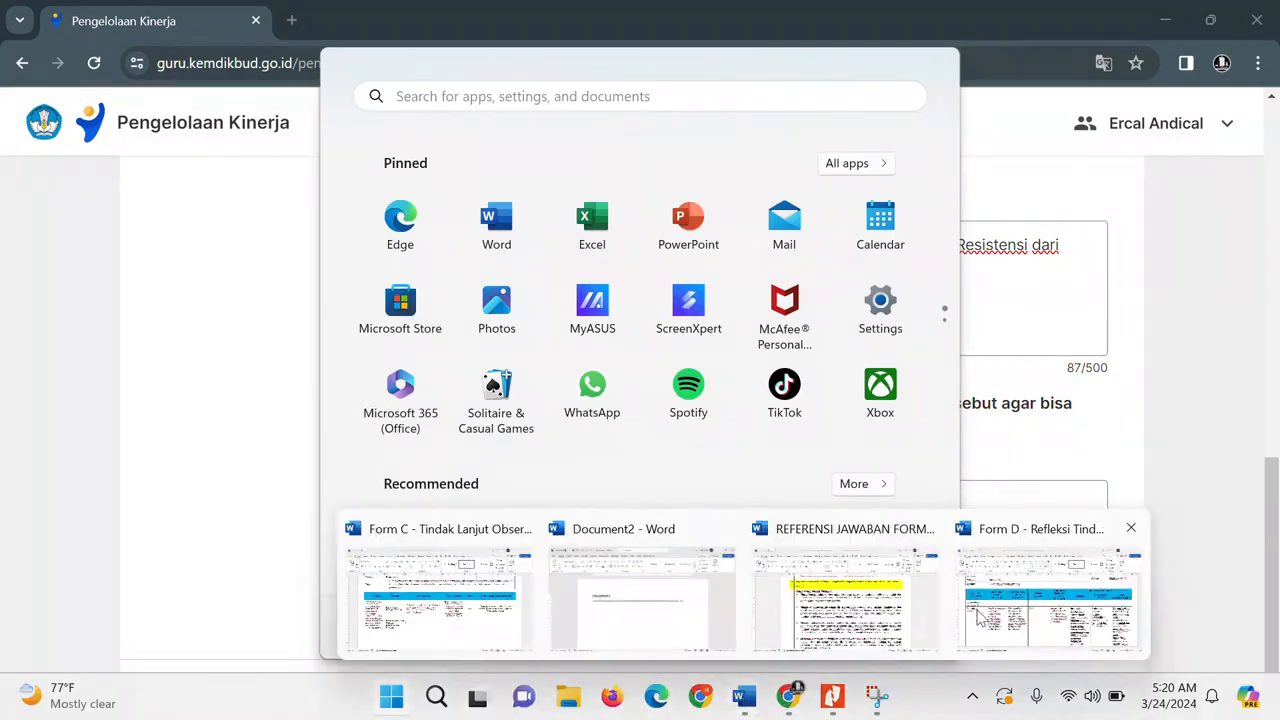
left_click(1027, 607)
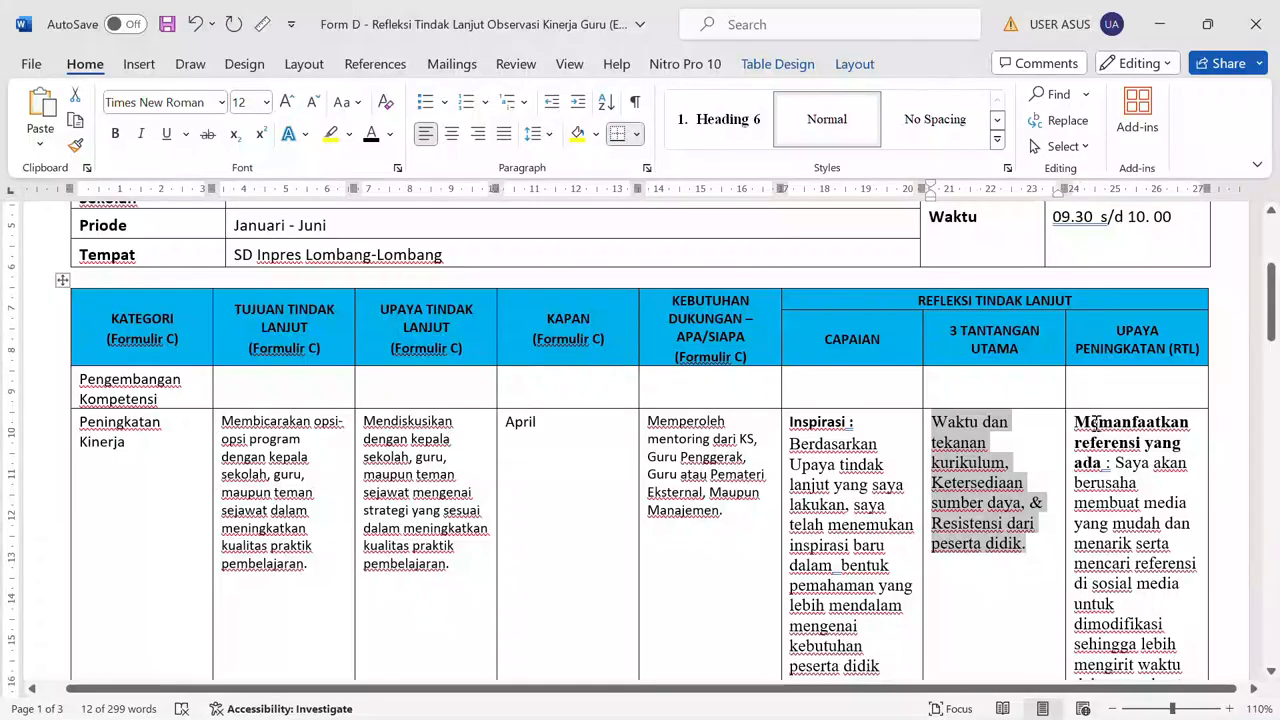
left_click_drag(1080, 422, 1095, 257)
key("ctrl+c")
left_click(1125, 425)
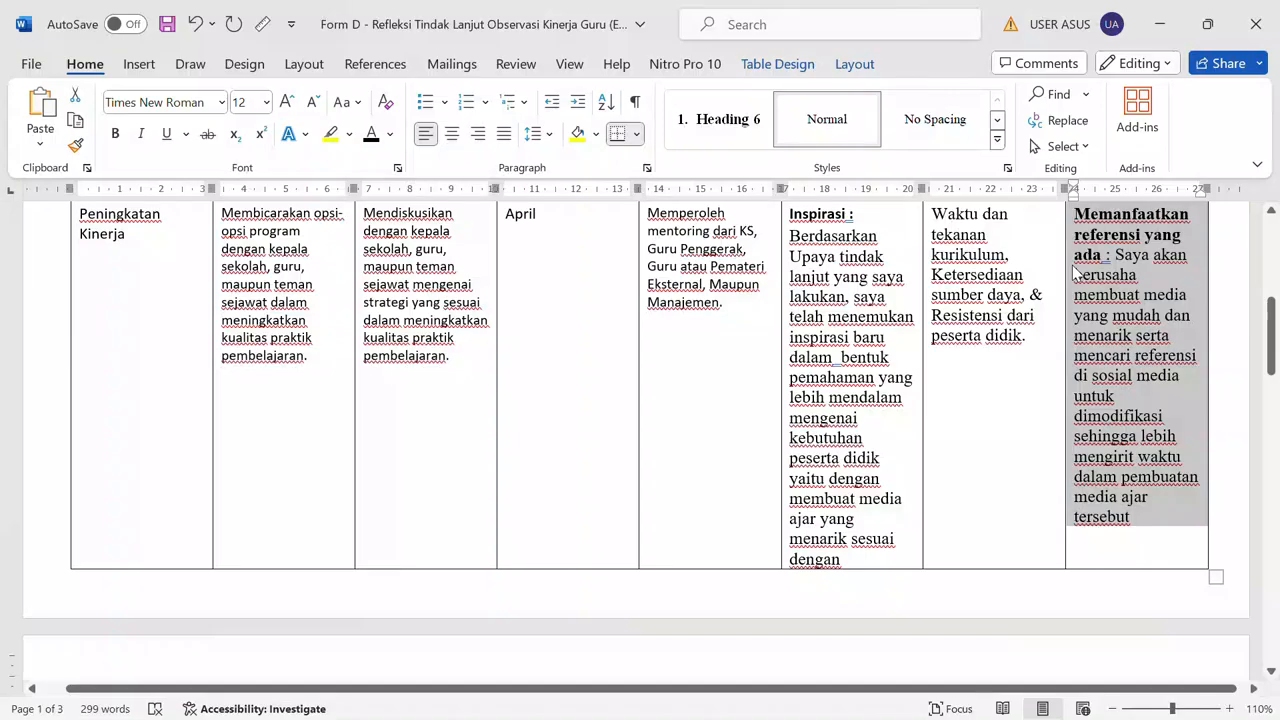
Switch back to the Pengelolaan Kinerja page in Chrome and paste the copied improvement plan into the Upaya Perbaikan field.
key("super")
mouse_move(763, 703)
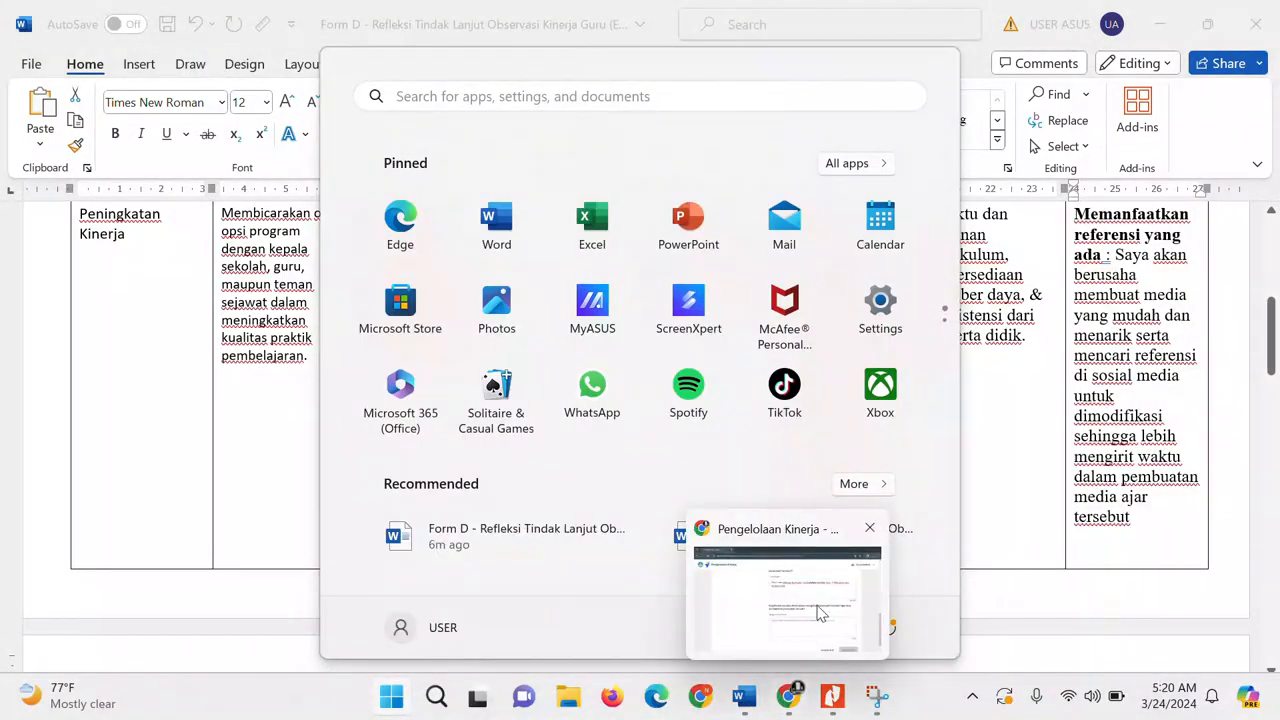
left_click(818, 612)
key("ctrl+v")
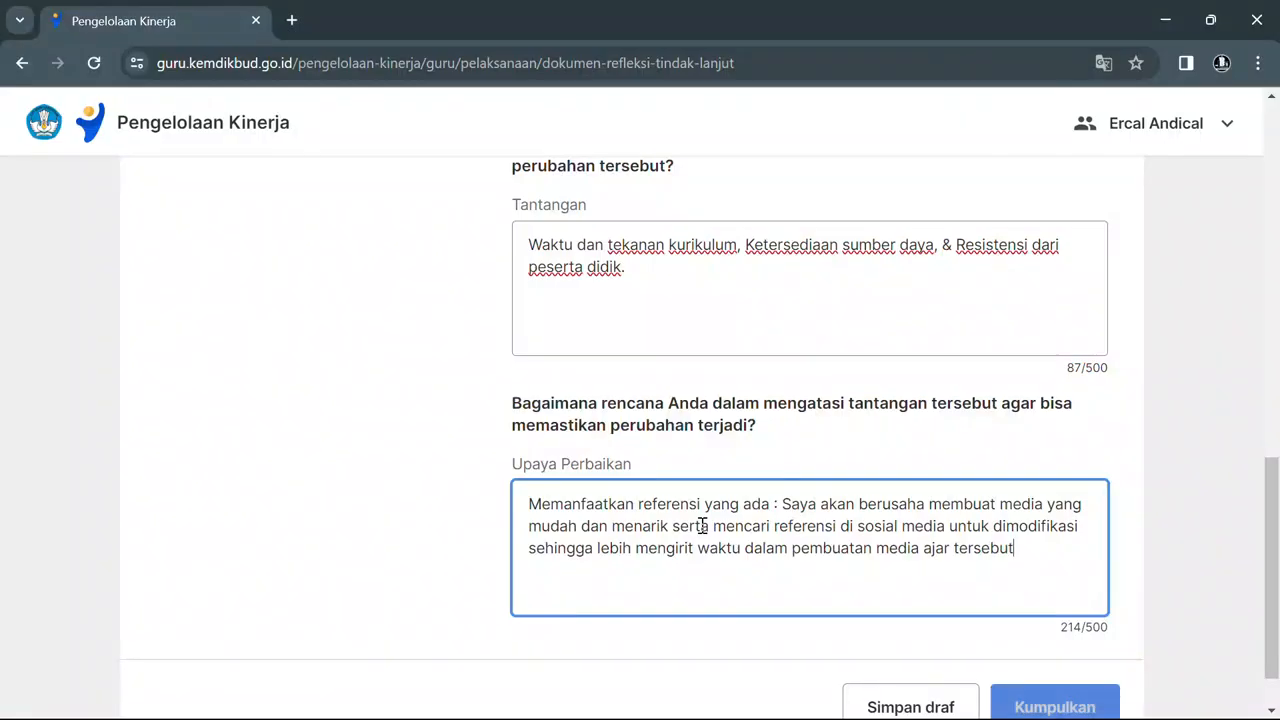
Review the Inspirasi, Capaian, Tantangan and Upaya Perbaikan answers in the Formulir Refleksi Tindak Lanjut Observasi Kelas.
scroll(945, 440, "down", 1)
scroll(945, 432, "up", 3)
scroll(945, 430, "up", 3)
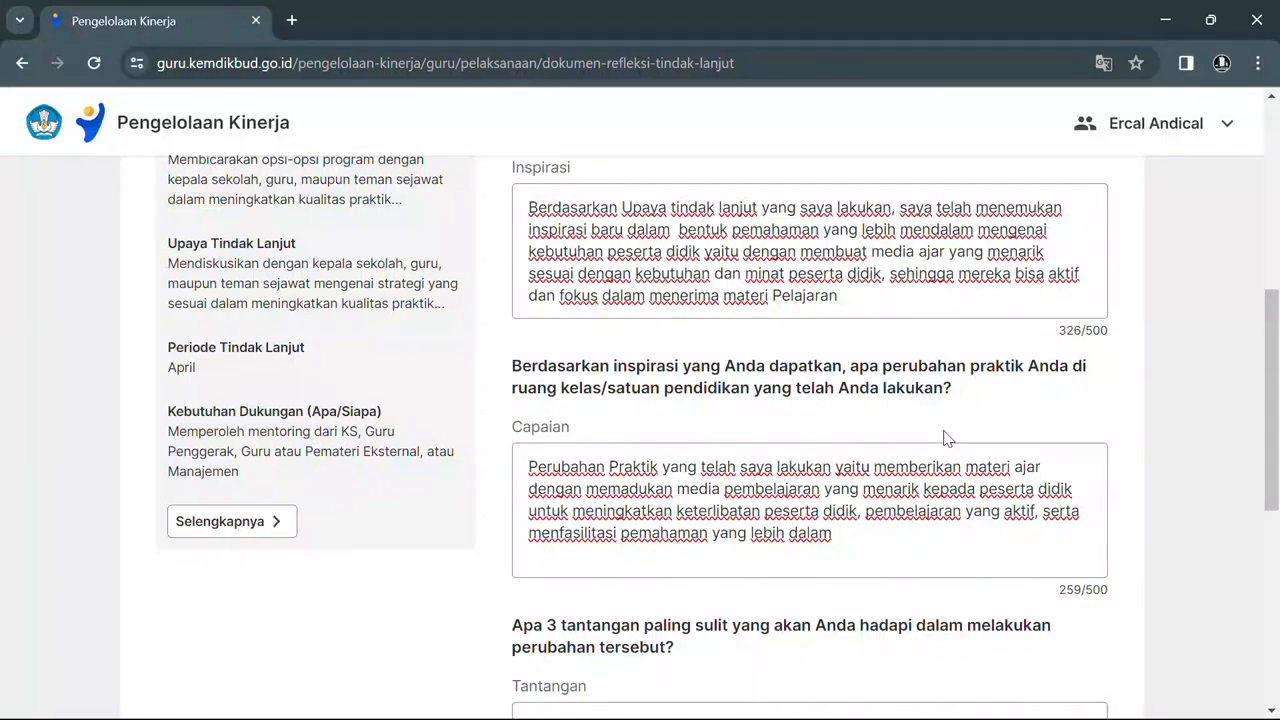
scroll(866, 389, "down", 1)
scroll(866, 389, "down", 4)
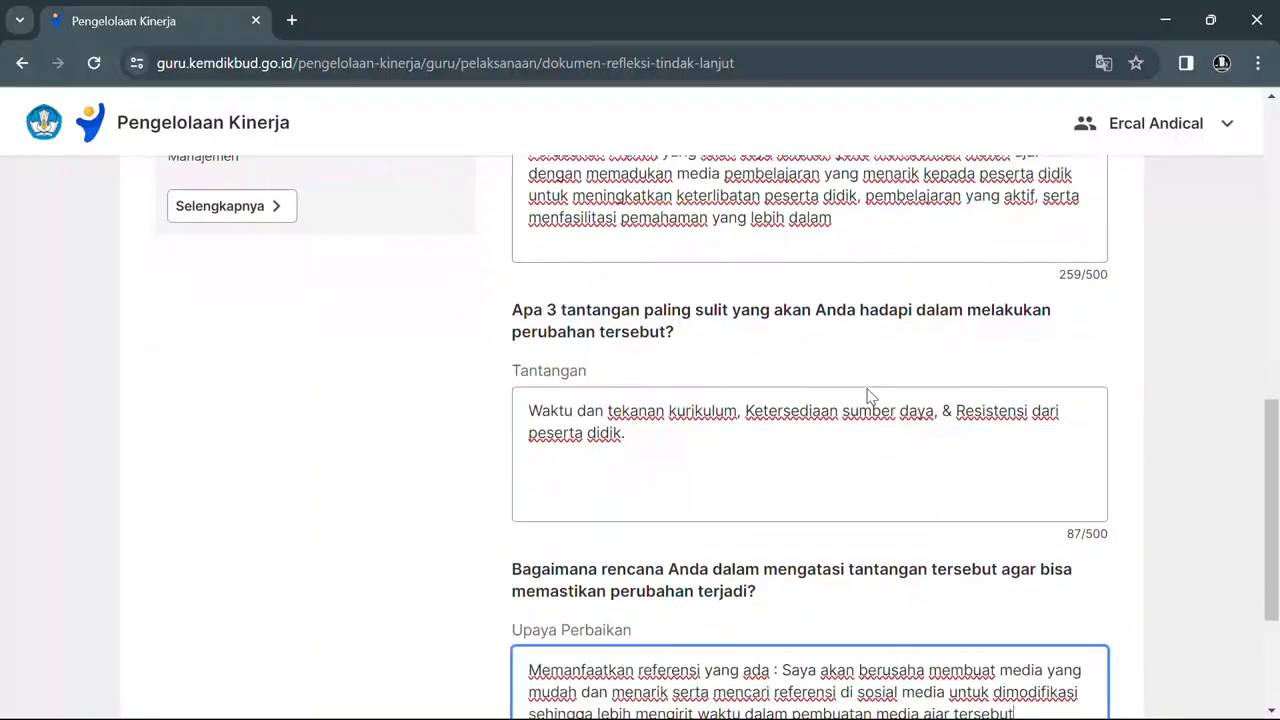
scroll(868, 393, "down", 1)
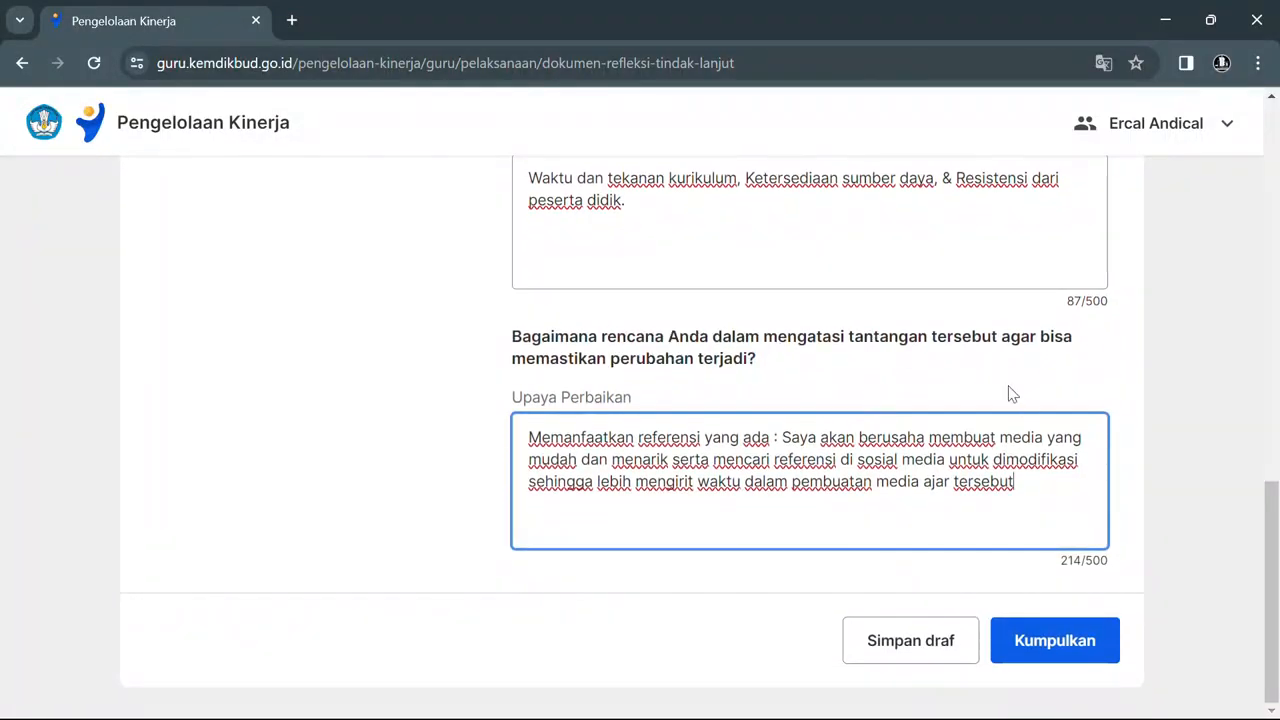
key("Tab")
scroll(737, 378, "up", 3)
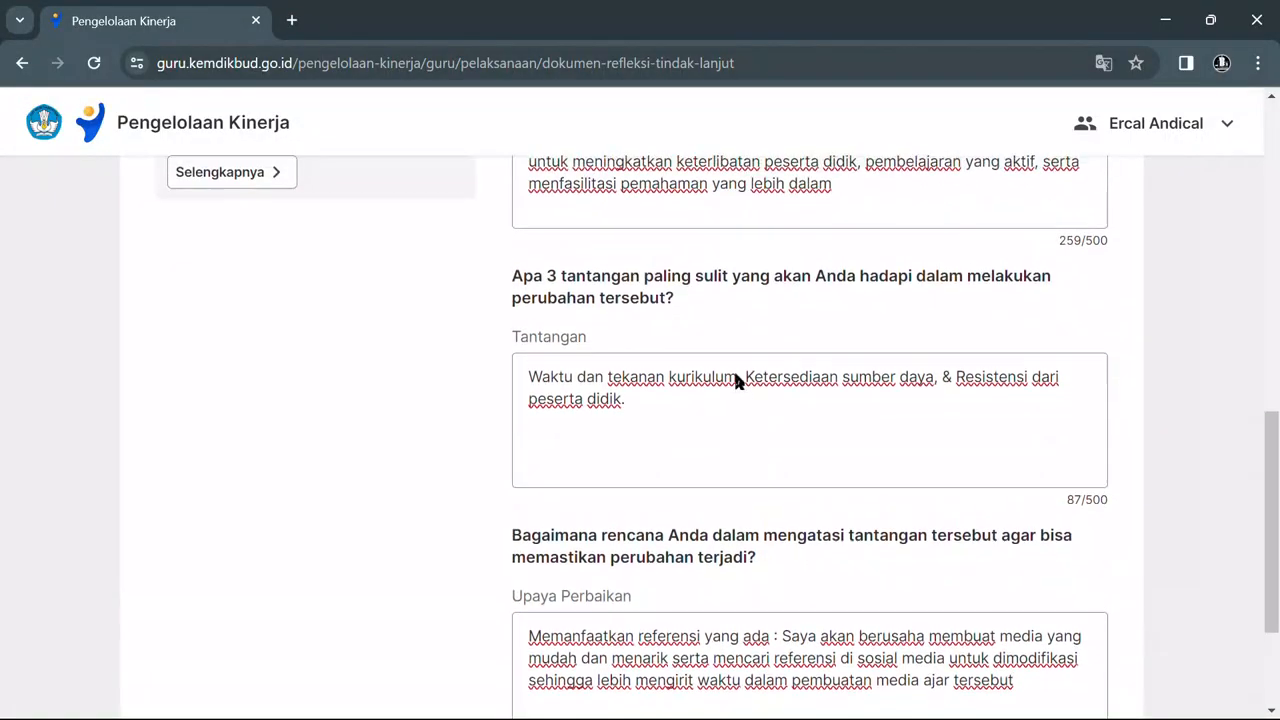
scroll(737, 378, "down", 3)
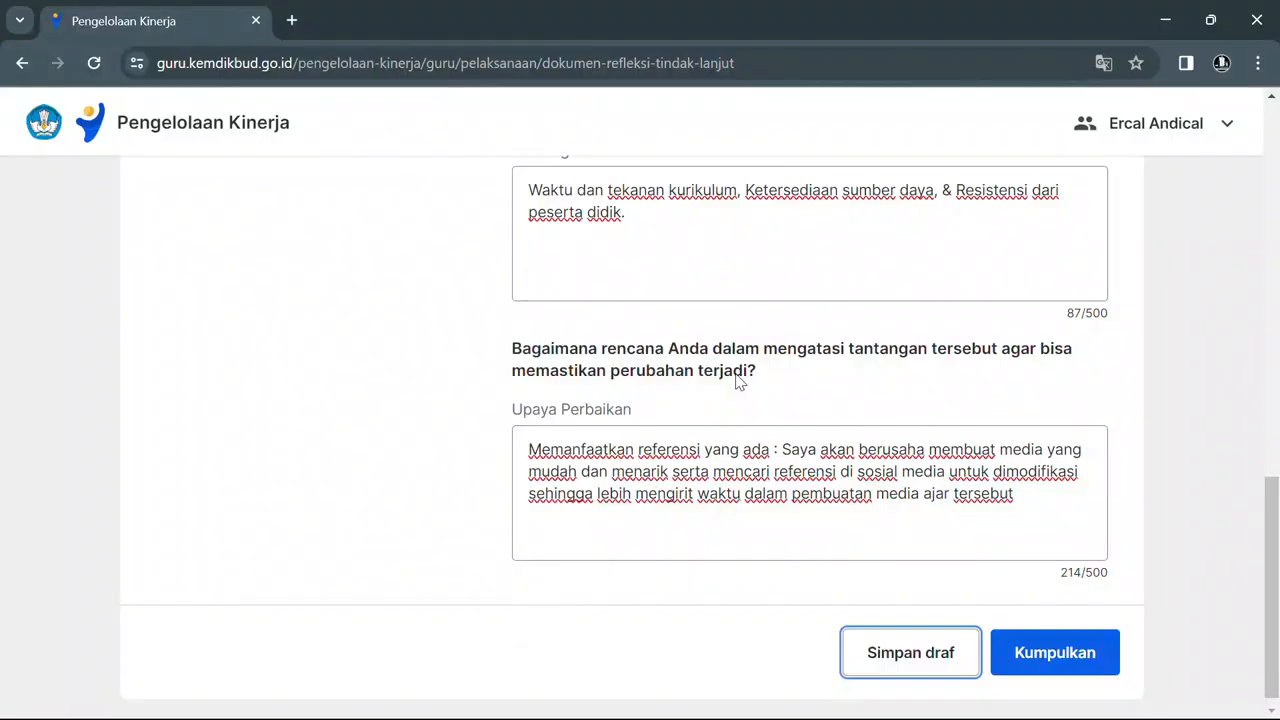
scroll(737, 378, "up", 3)
scroll(737, 378, "up", 3)
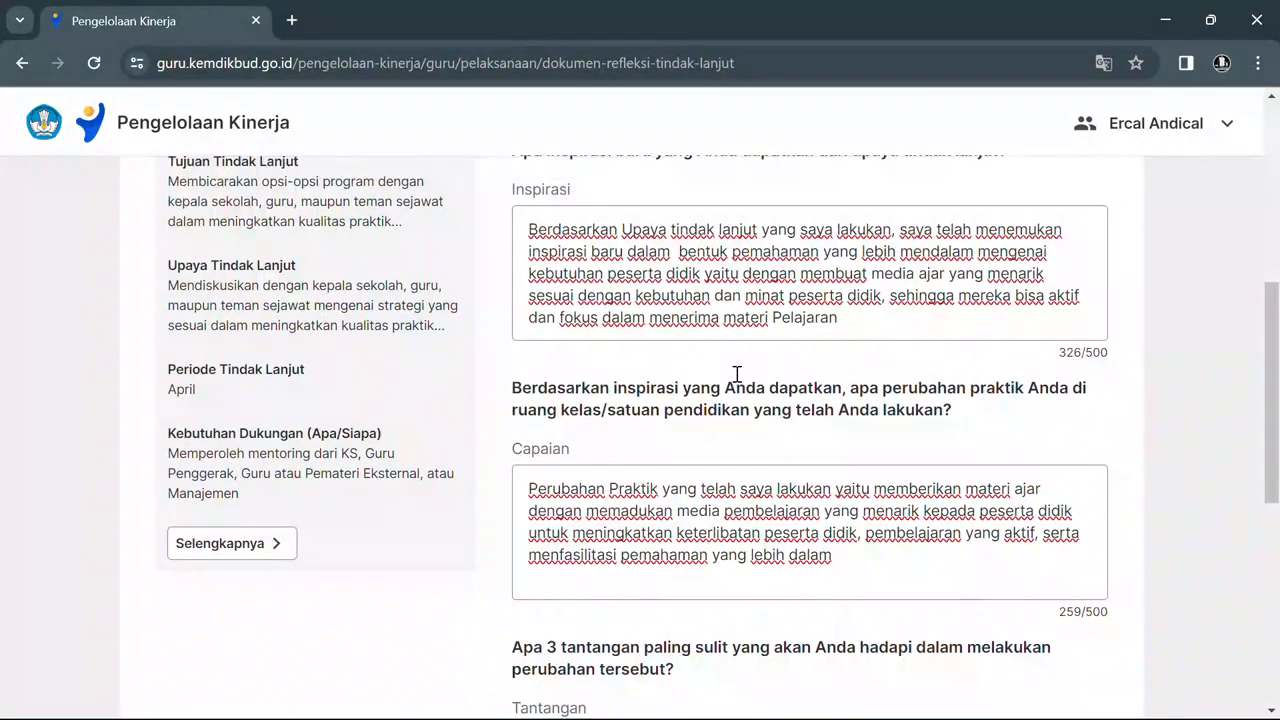
scroll(737, 378, "up", 2)
scroll(737, 374, "up", 1)
scroll(737, 371, "down", 1)
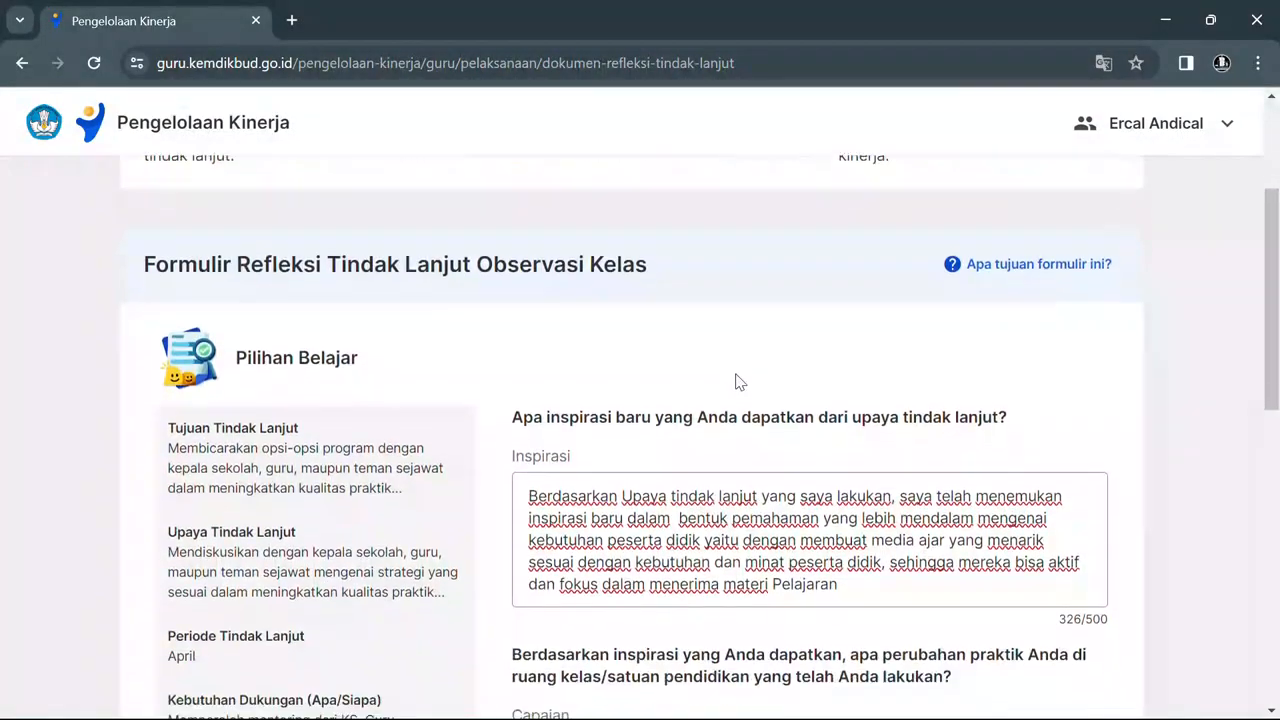
scroll(737, 381, "down", 1)
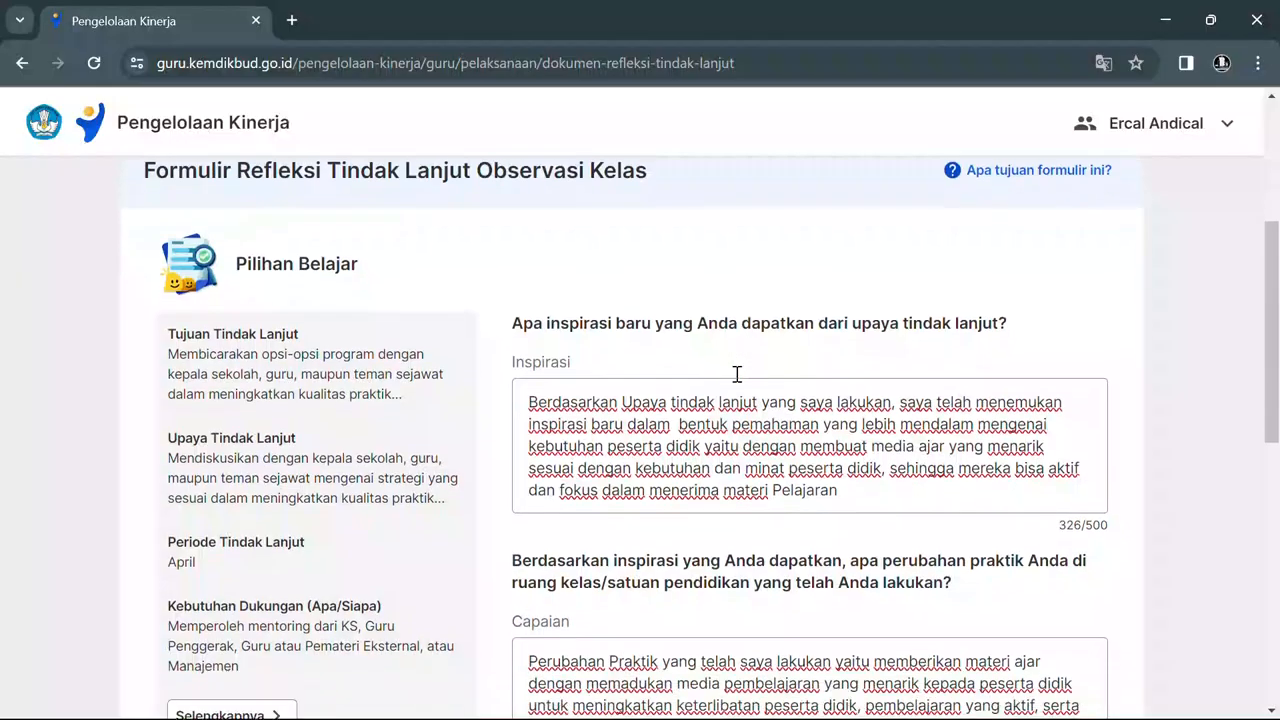
scroll(737, 378, "down", 5)
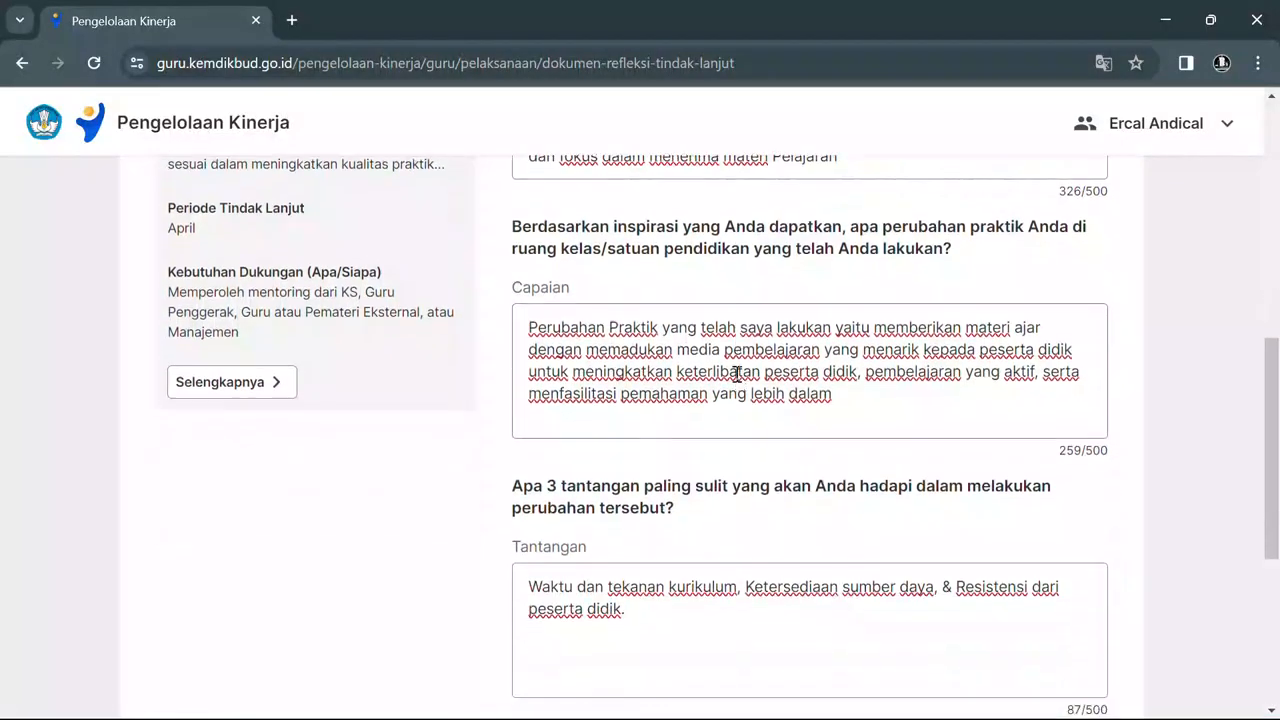
Submit the completed Refleksi Tindak Lanjut document and confirm its final collection.
scroll(737, 374, "down", 2)
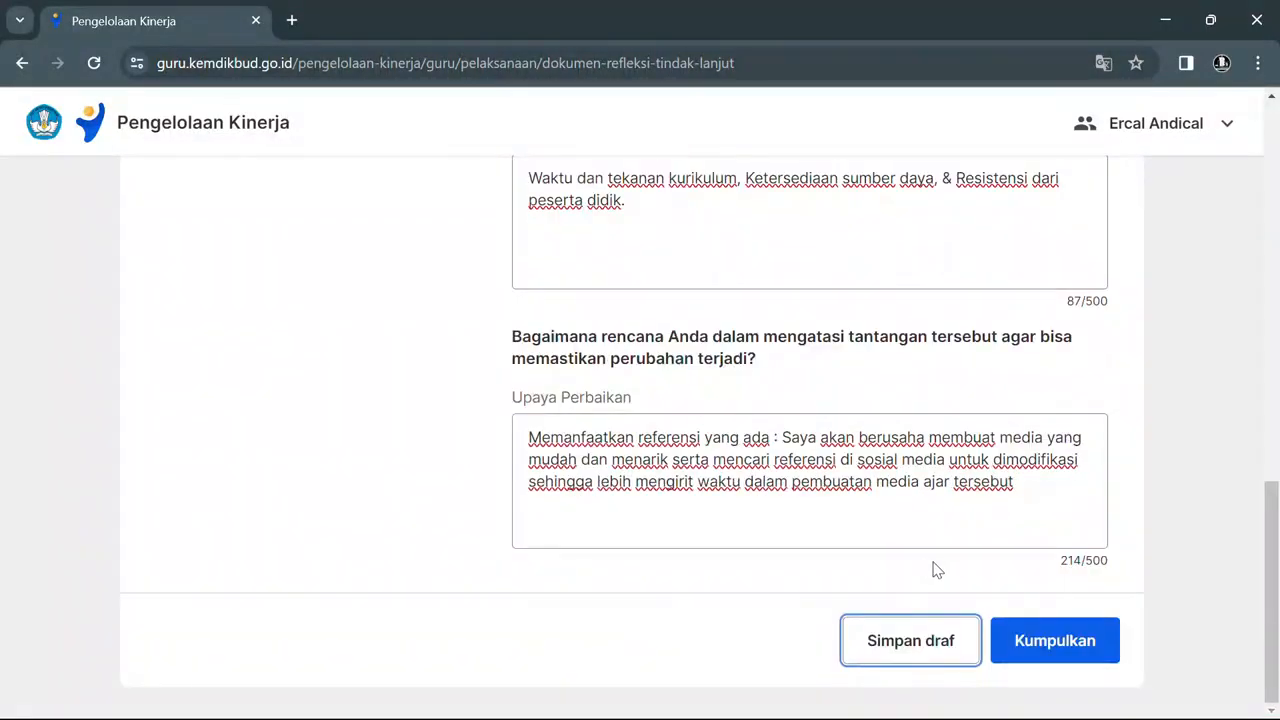
left_click(1051, 640)
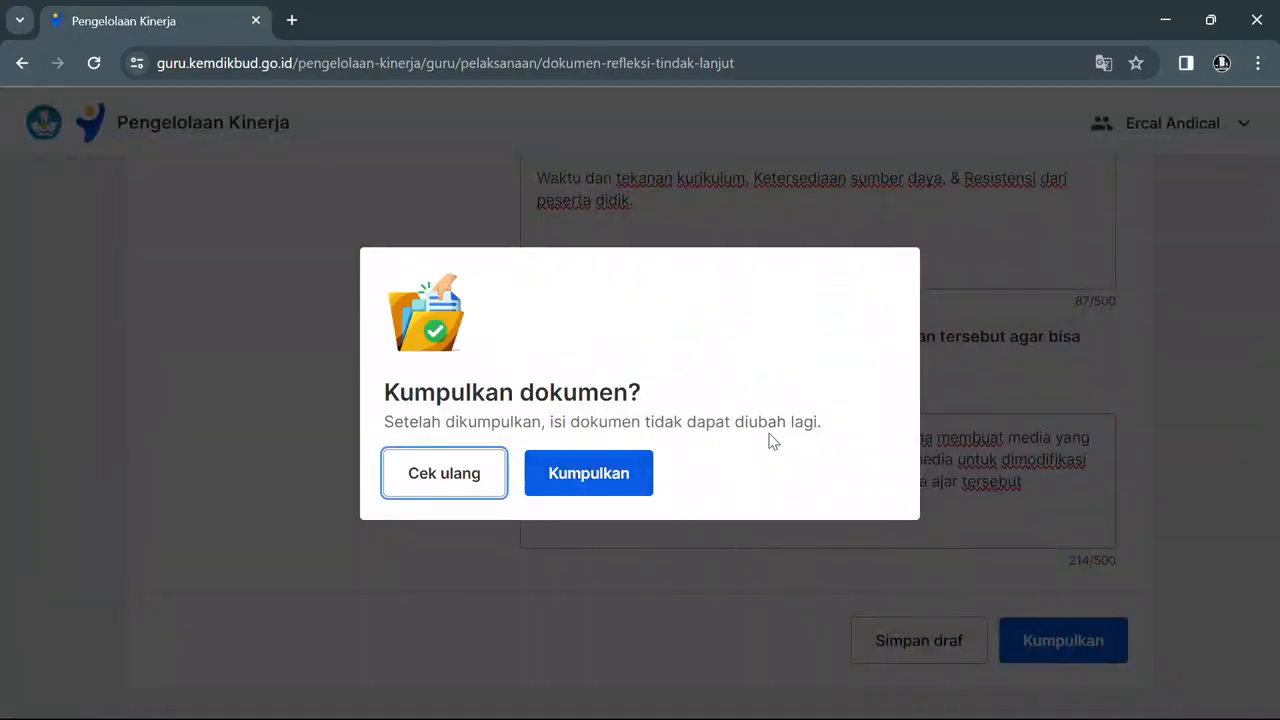
left_click(567, 484)
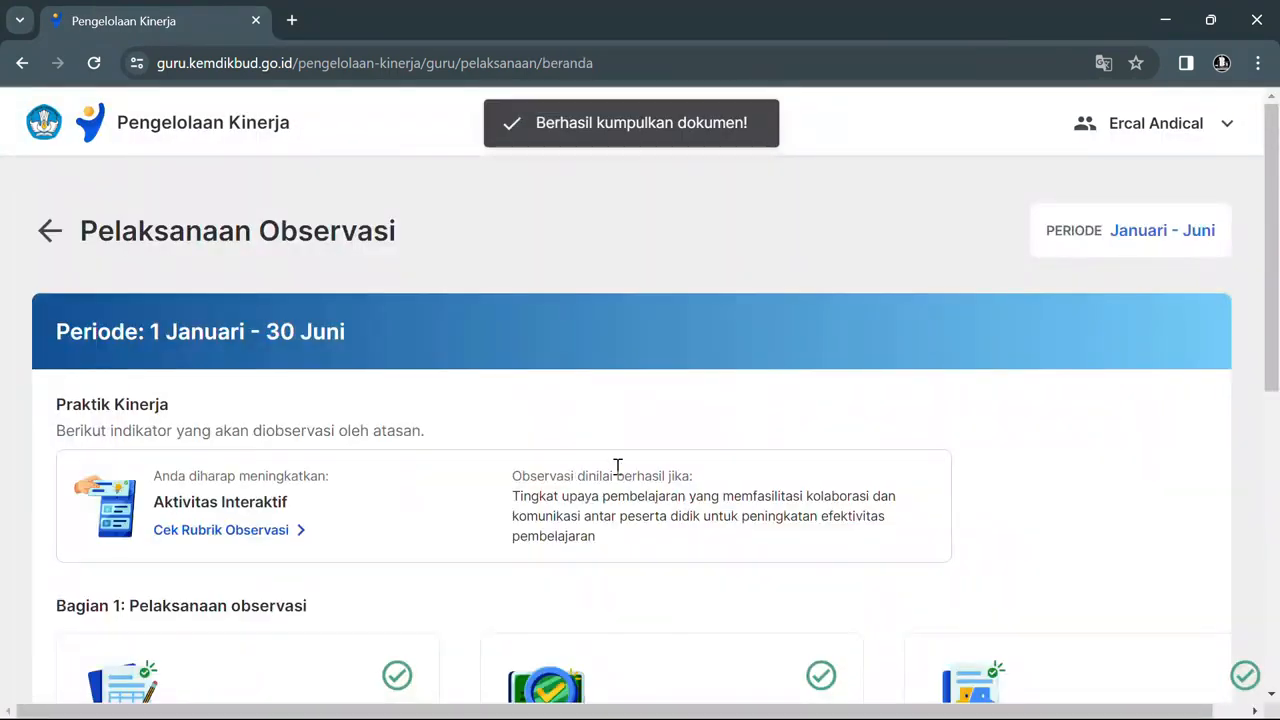
Check the Bagian 1 and Bagian 2 stages in Pelaksanaan Observasi, and return to the Pelaksanaan Kinerja overview.
scroll(676, 471, "down", 6)
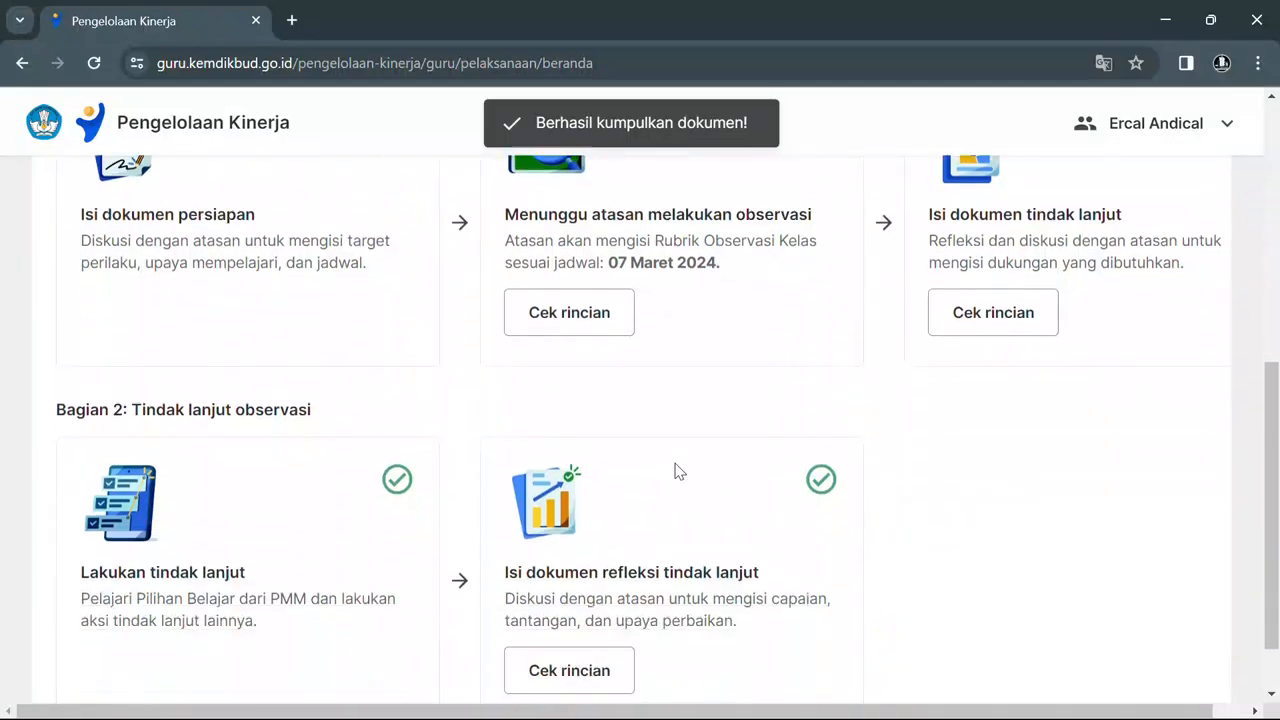
scroll(676, 471, "down", 1)
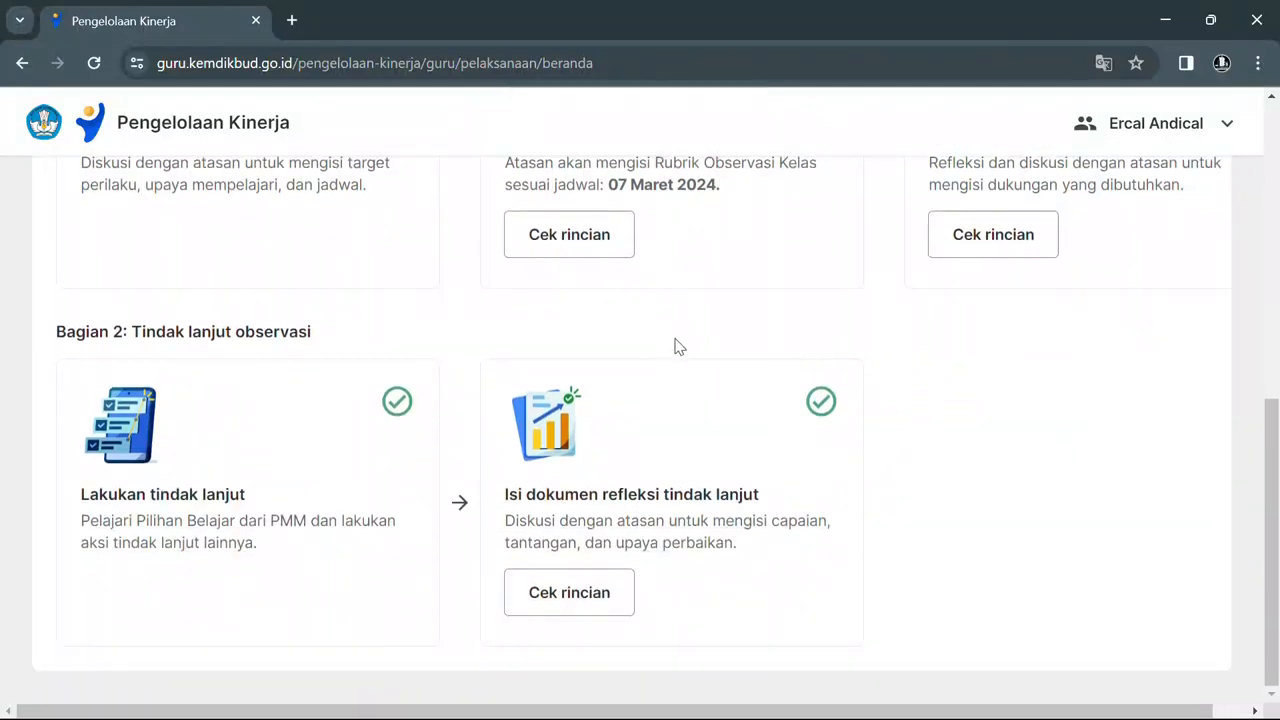
scroll(703, 366, "up", 3)
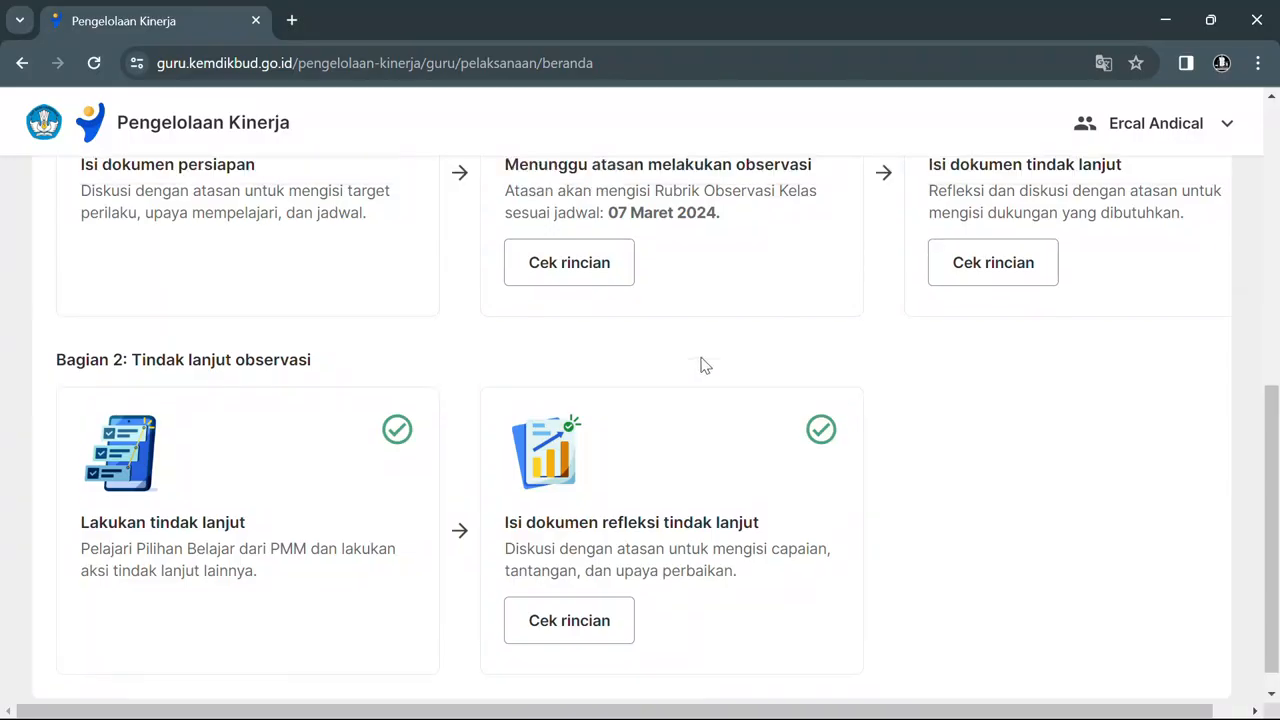
scroll(703, 366, "up", 5)
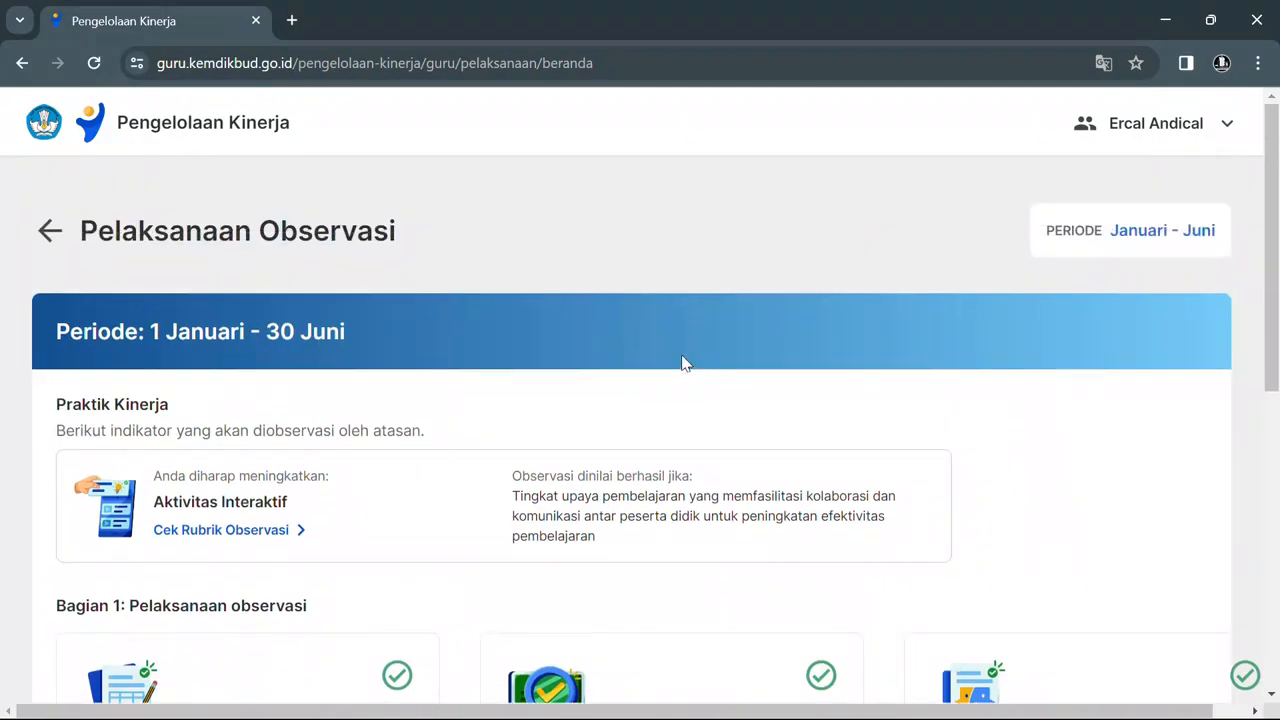
left_click(50, 235)
left_click(50, 235)
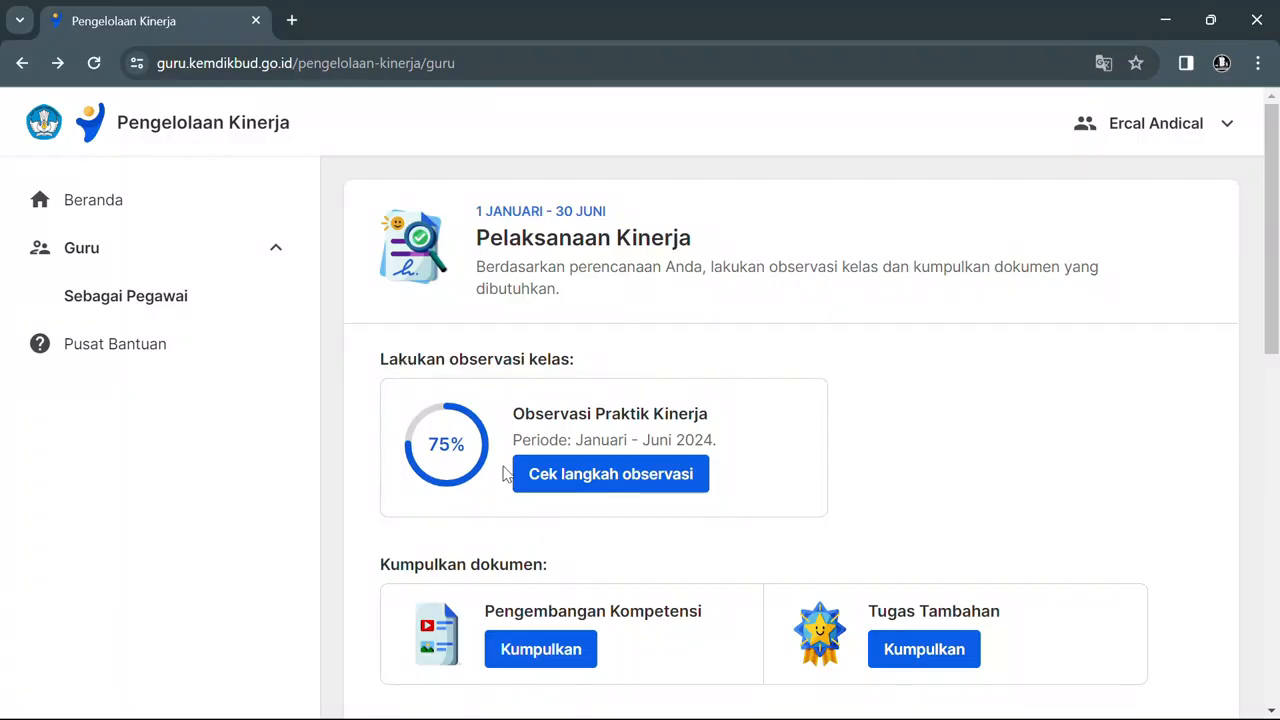
scroll(675, 436, "down", 1)
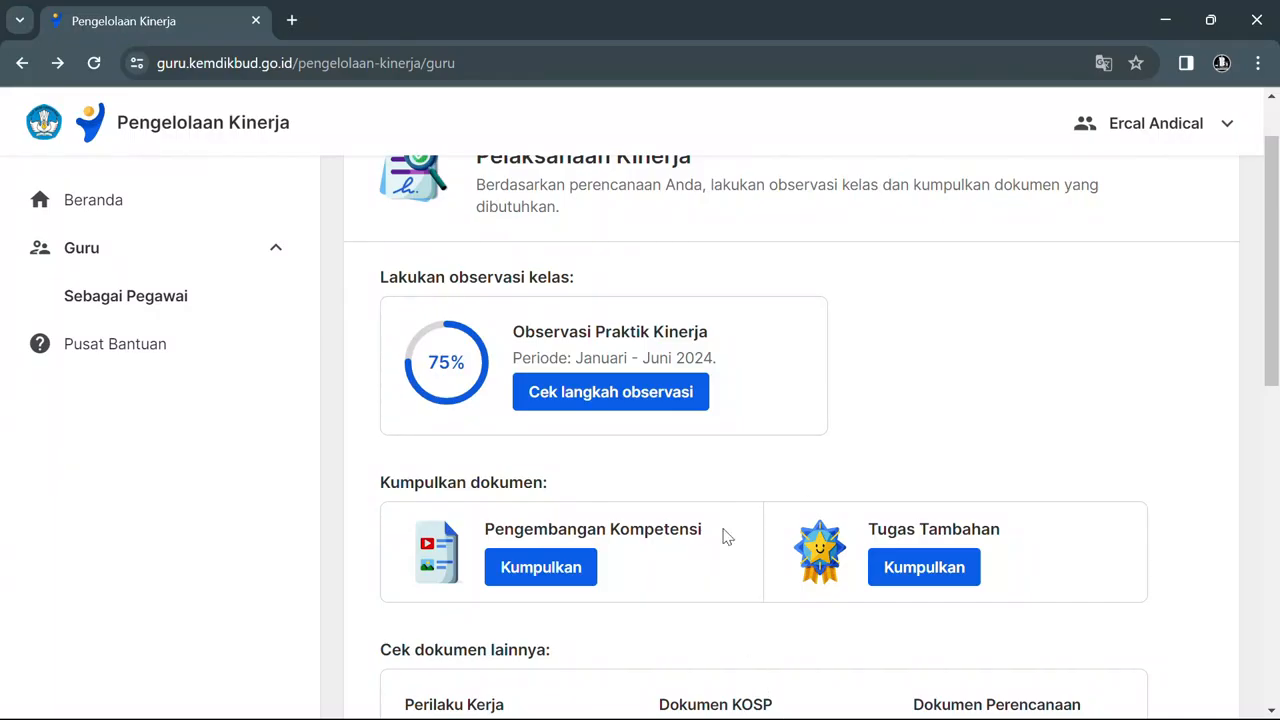
Switch to the REFERENSI JAWABAN FORMULIR D document in Word and view its title and first example answers.
key("super")
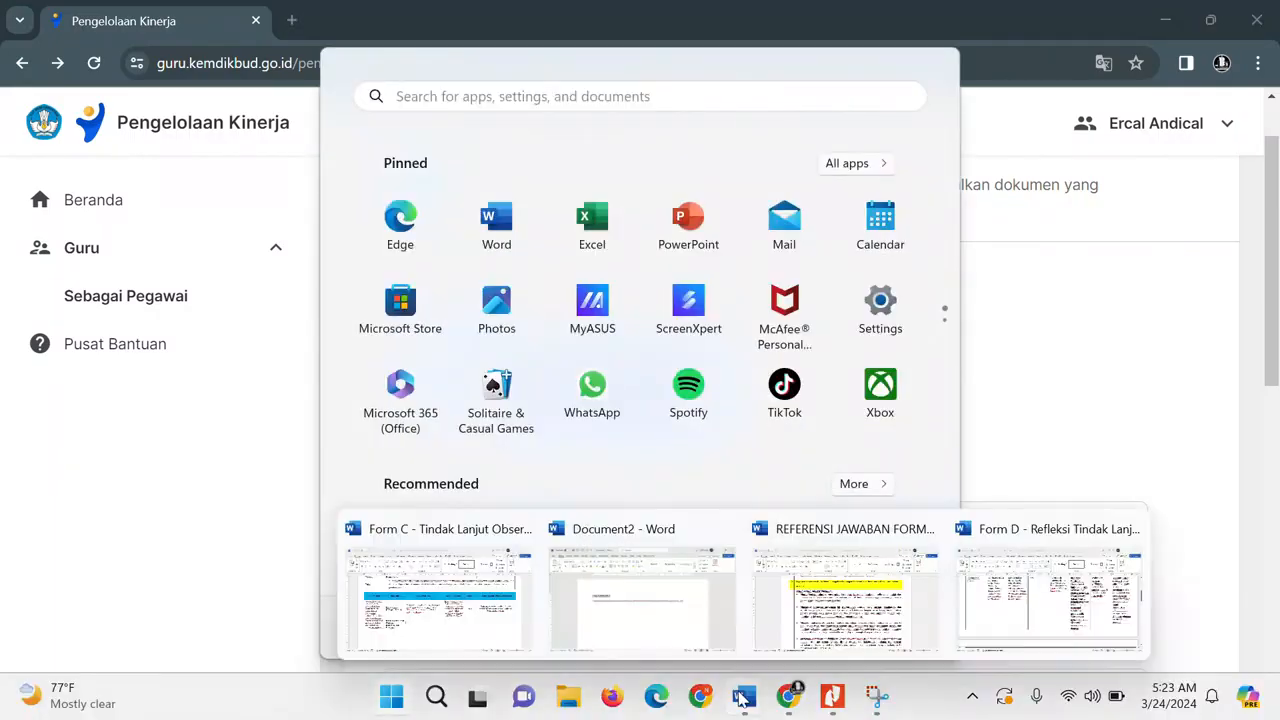
mouse_move(744, 696)
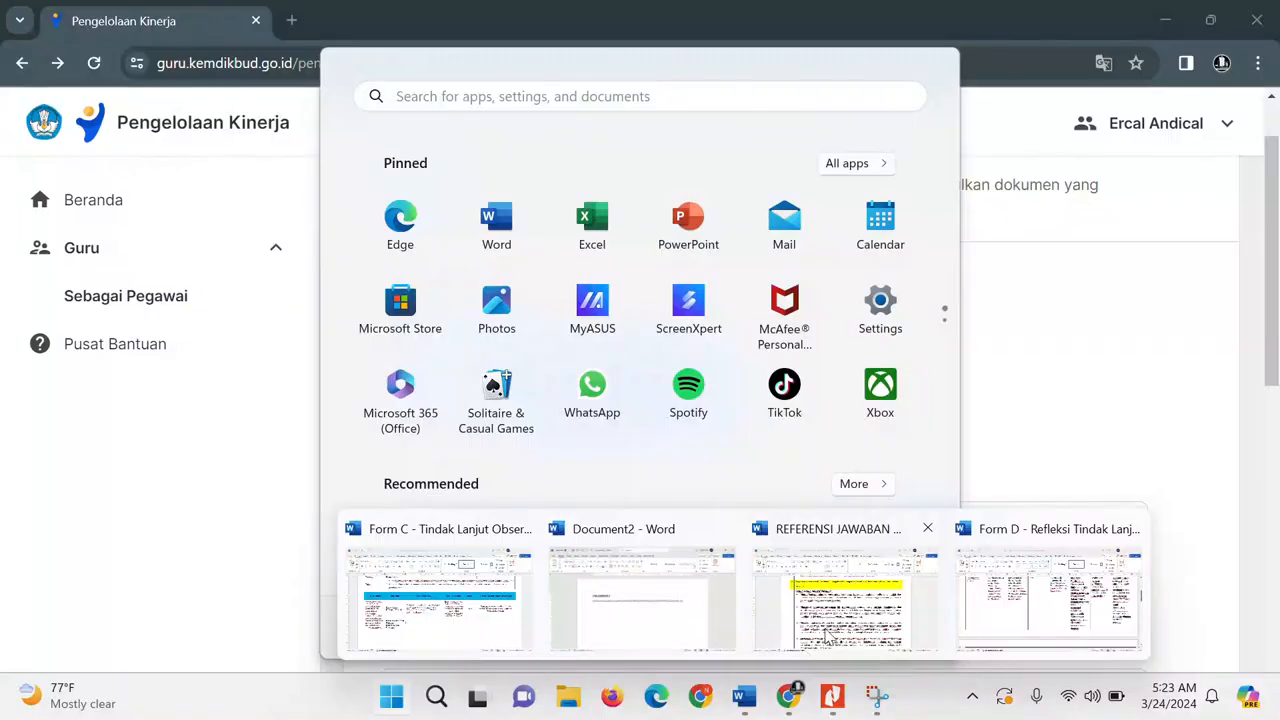
left_click(827, 636)
scroll(735, 488, "up", 10)
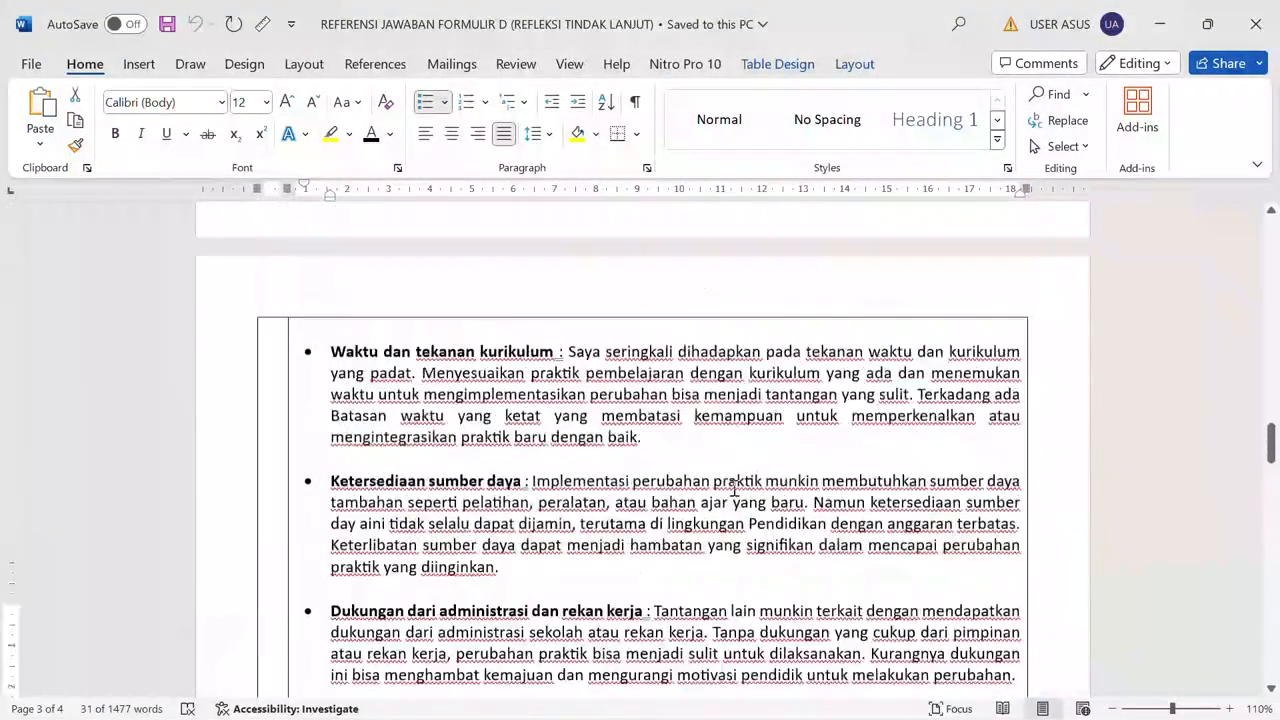
scroll(735, 488, "up", 20)
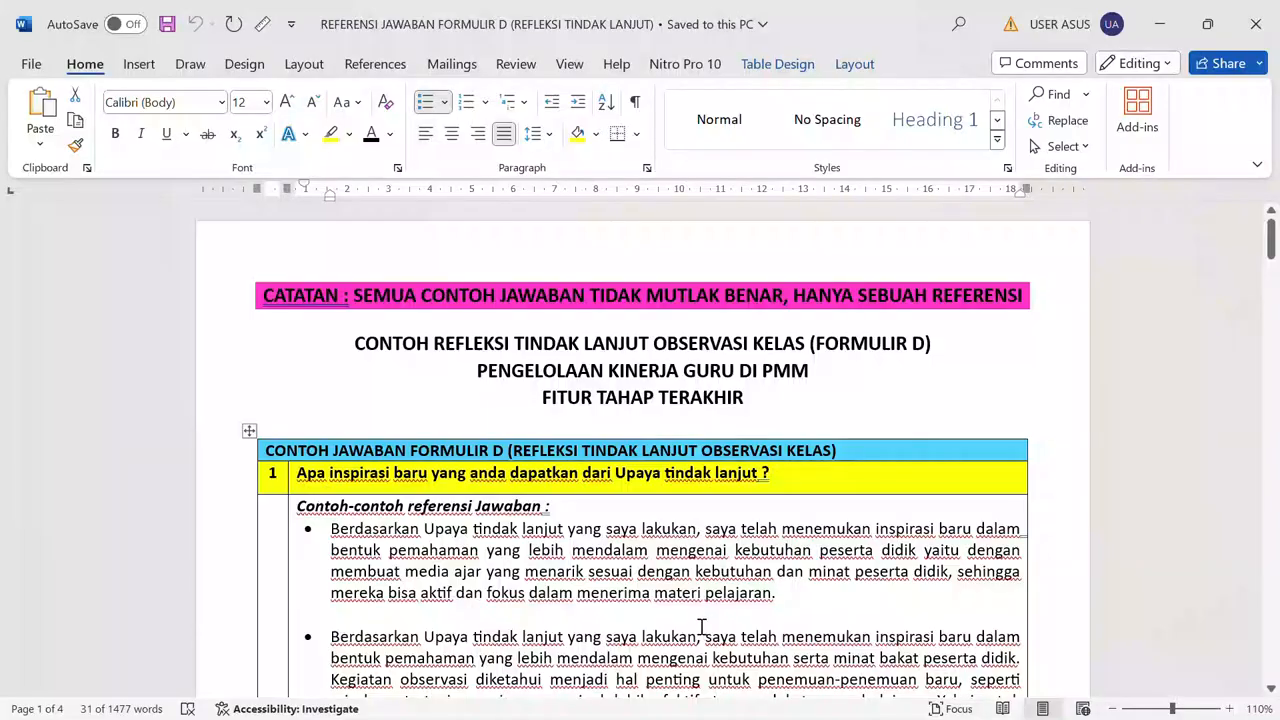
Switch to the Form D - Refleksi Tindak Lanjut document in Word and view its identity table and column headings.
key("super")
mouse_move(744, 697)
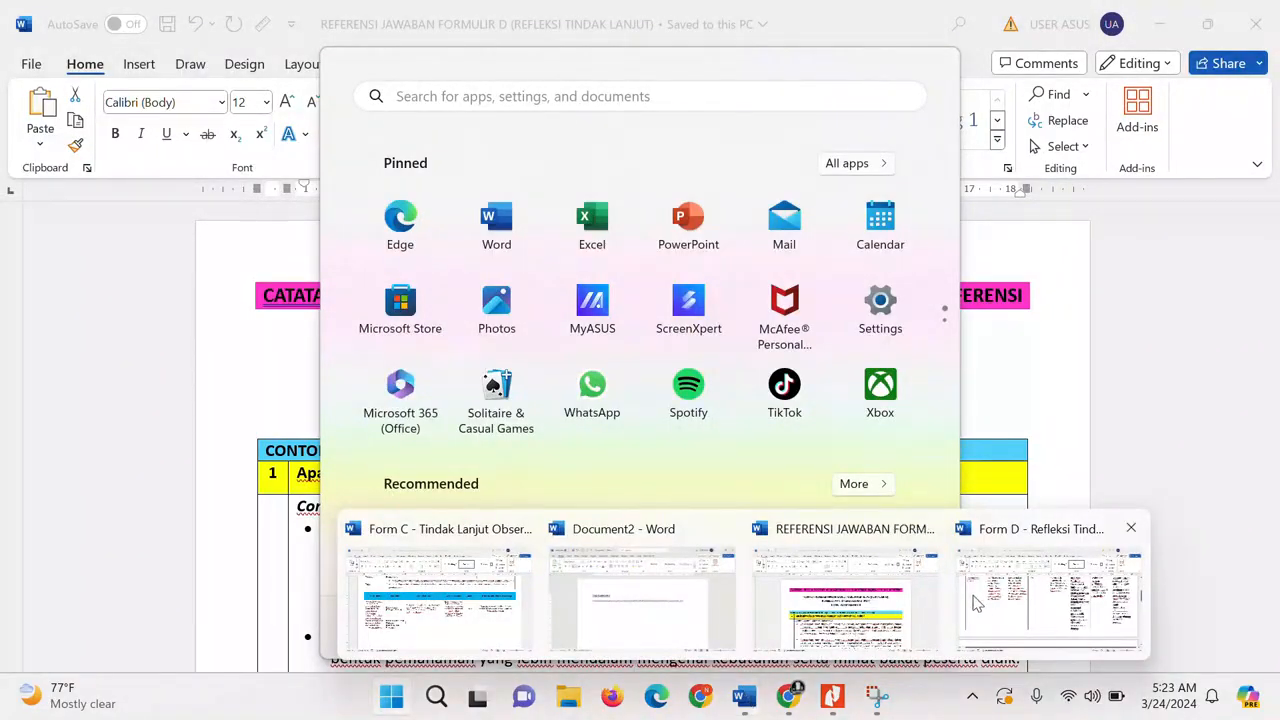
left_click(1010, 600)
scroll(760, 408, "up", 5)
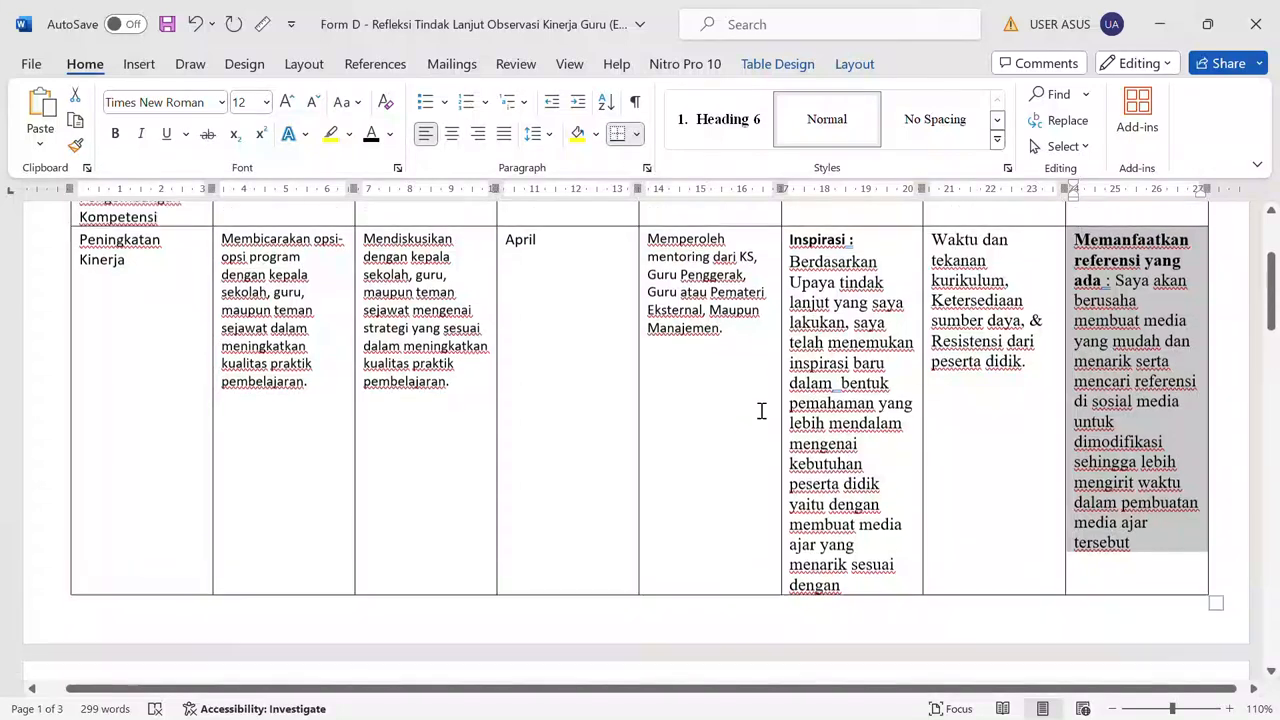
scroll(761, 410, "up", 1)
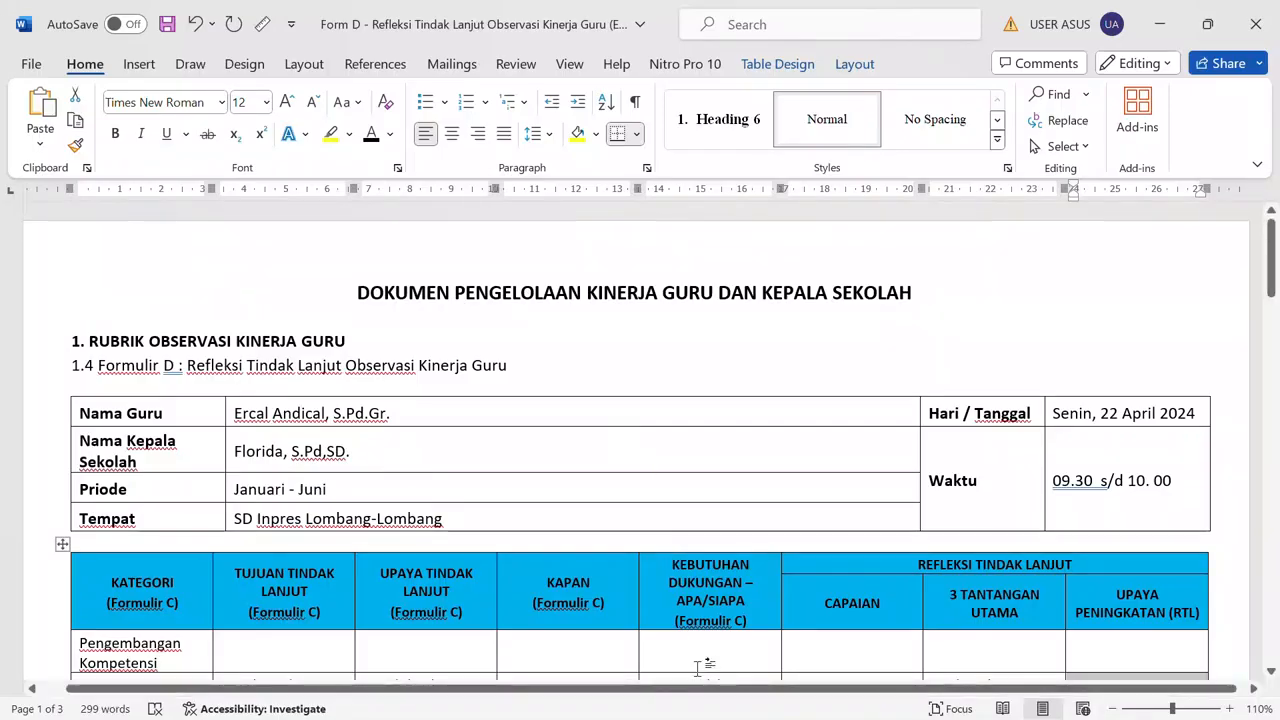
Switch to Document2 in Word and open the Google Drive folder link under LINK FORMULIR D.
key("super")
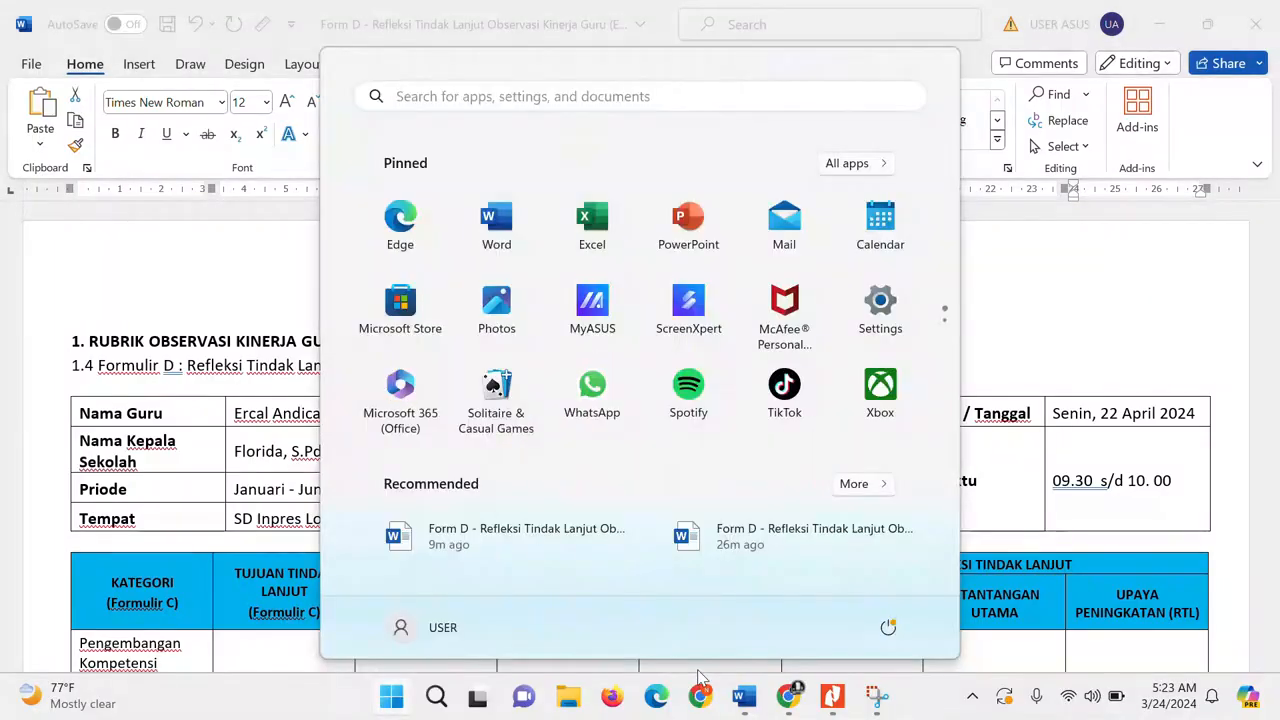
mouse_move(743, 703)
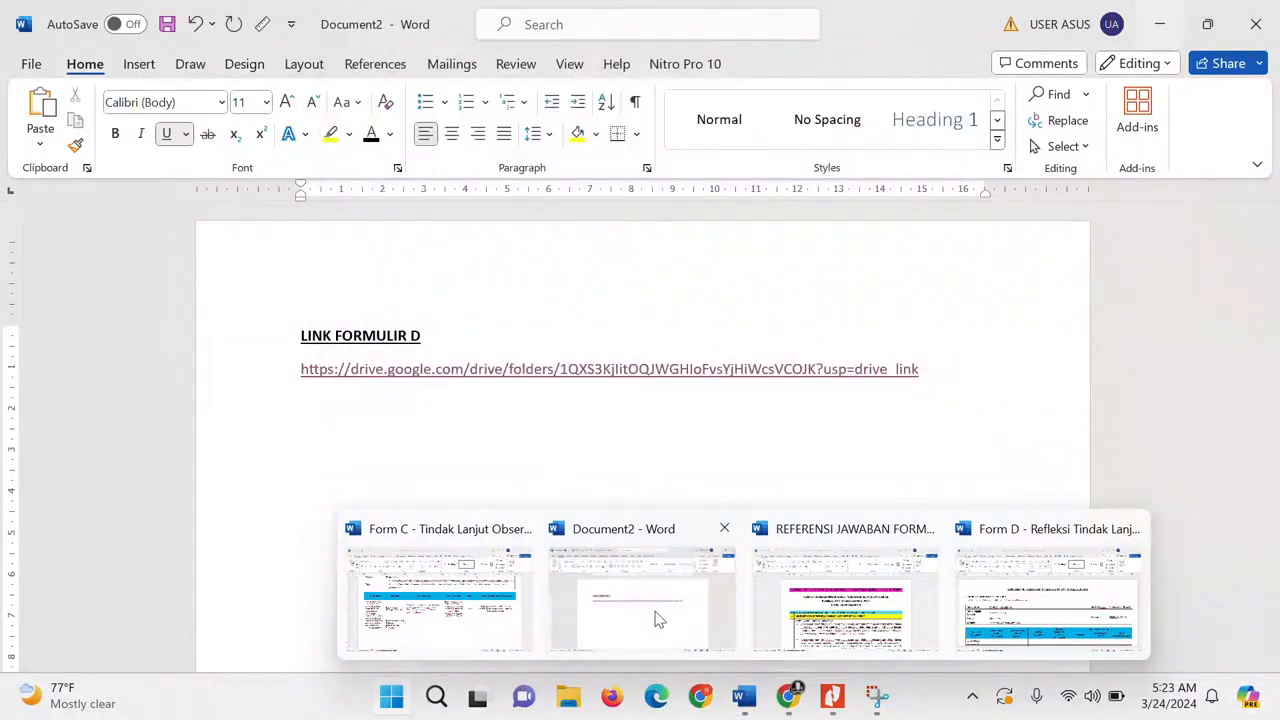
left_click(655, 618)
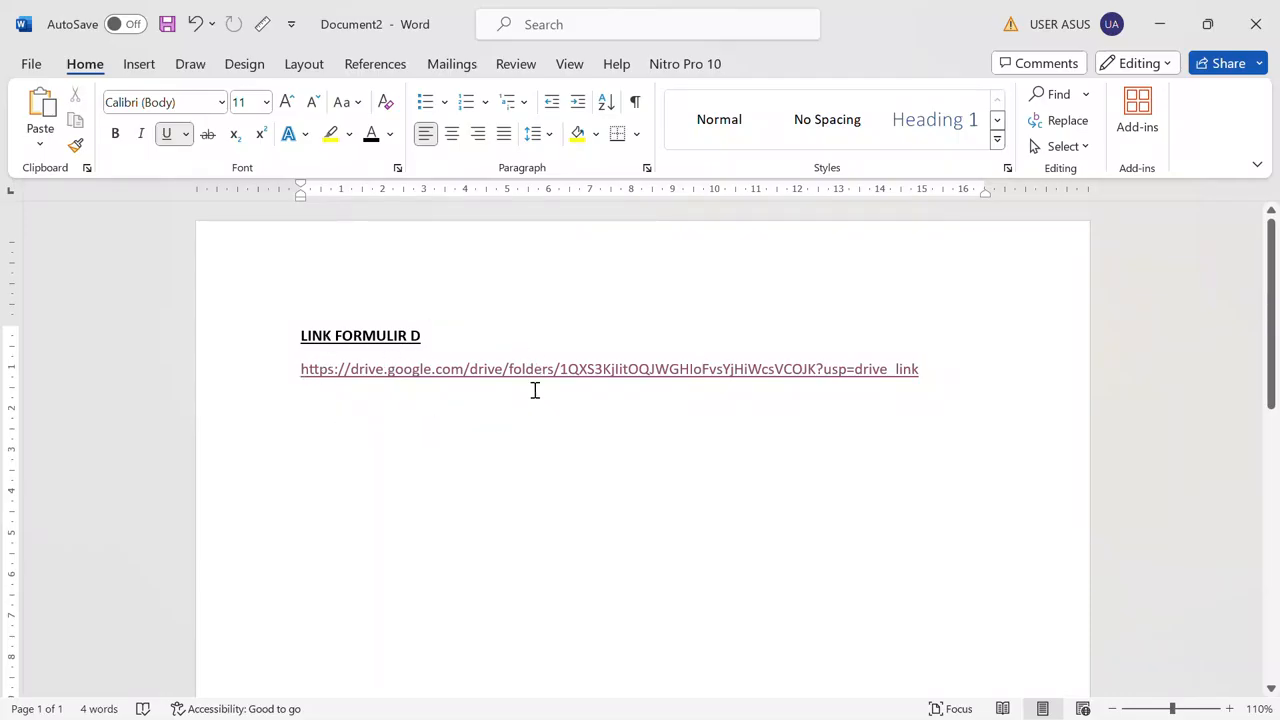
left_click(618, 372, "ctrl")
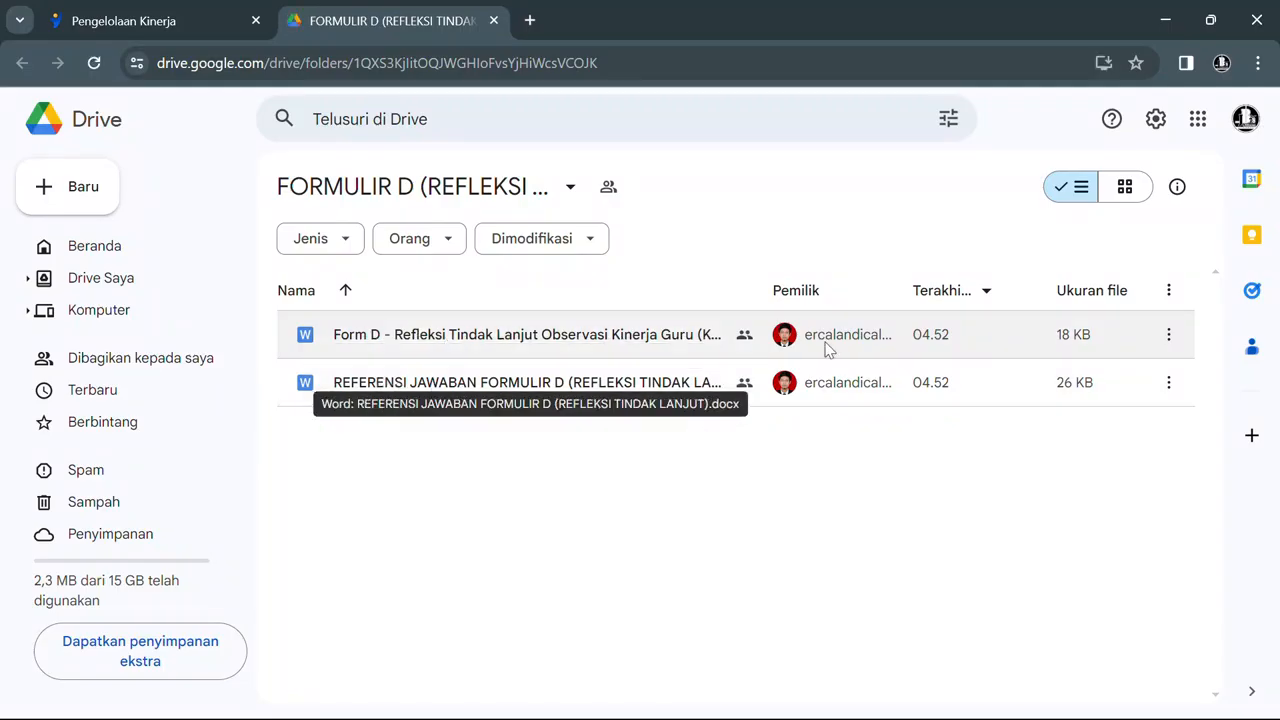
Download the blank Form D and the REFERENSI JAWABAN FORMULIR D file from the Drive folder, and show them in the Downloads folder.
left_click(1168, 340)
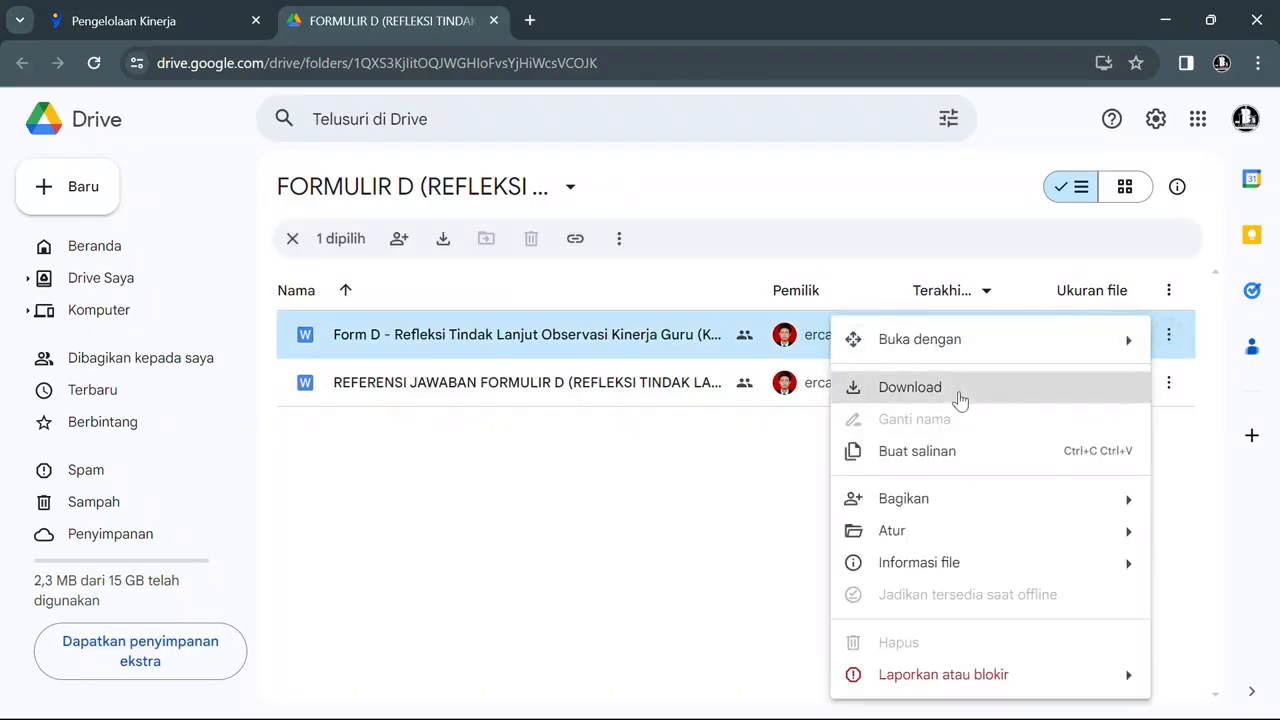
left_click(960, 398)
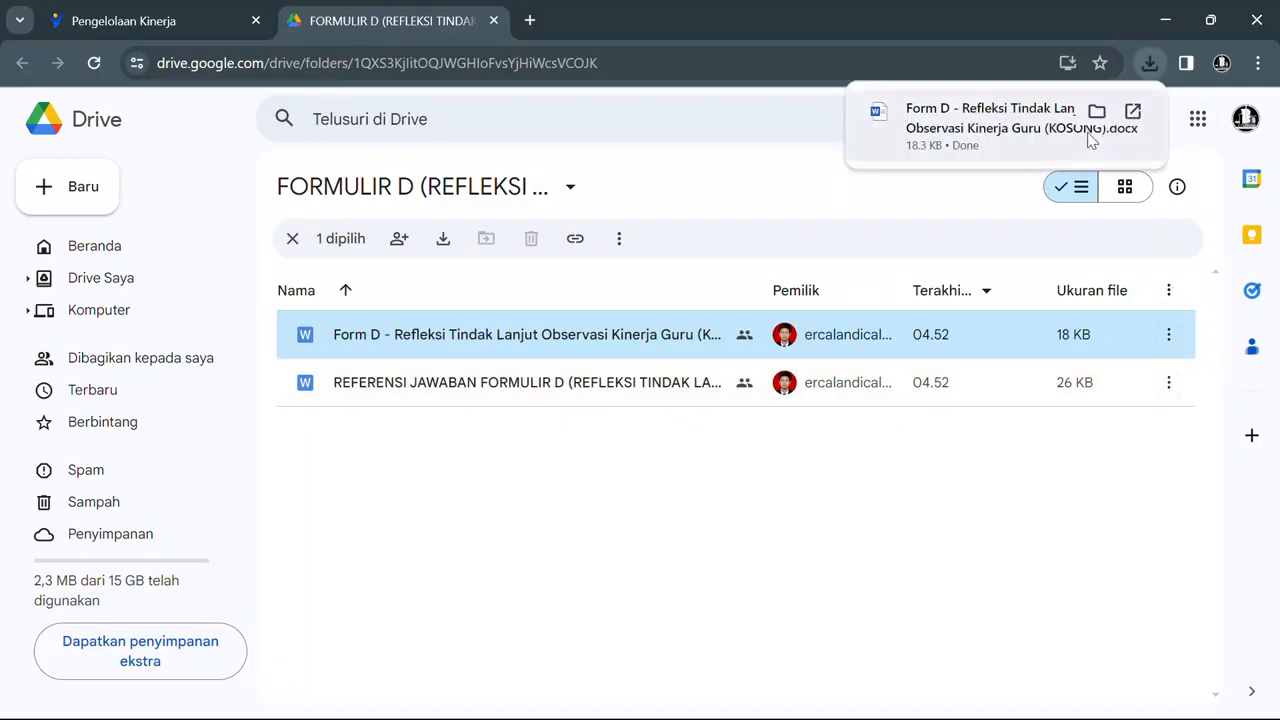
left_click(1168, 385)
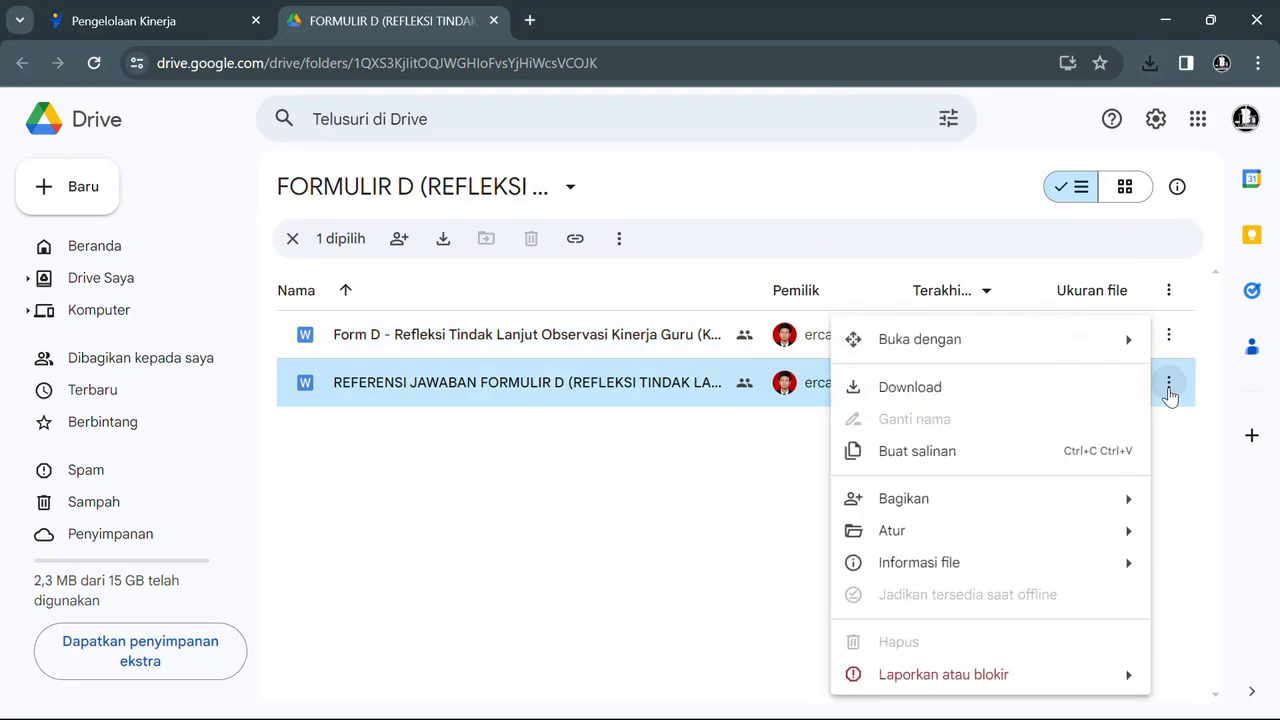
left_click(951, 398)
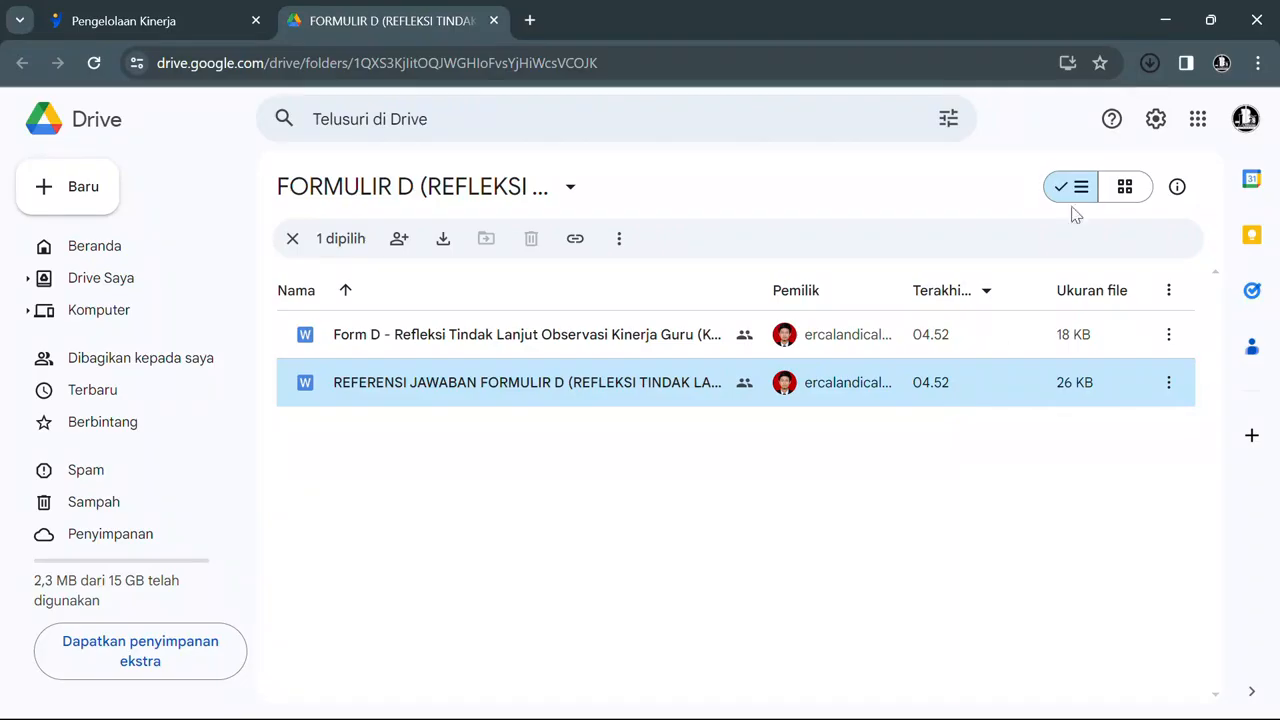
left_click(1155, 62)
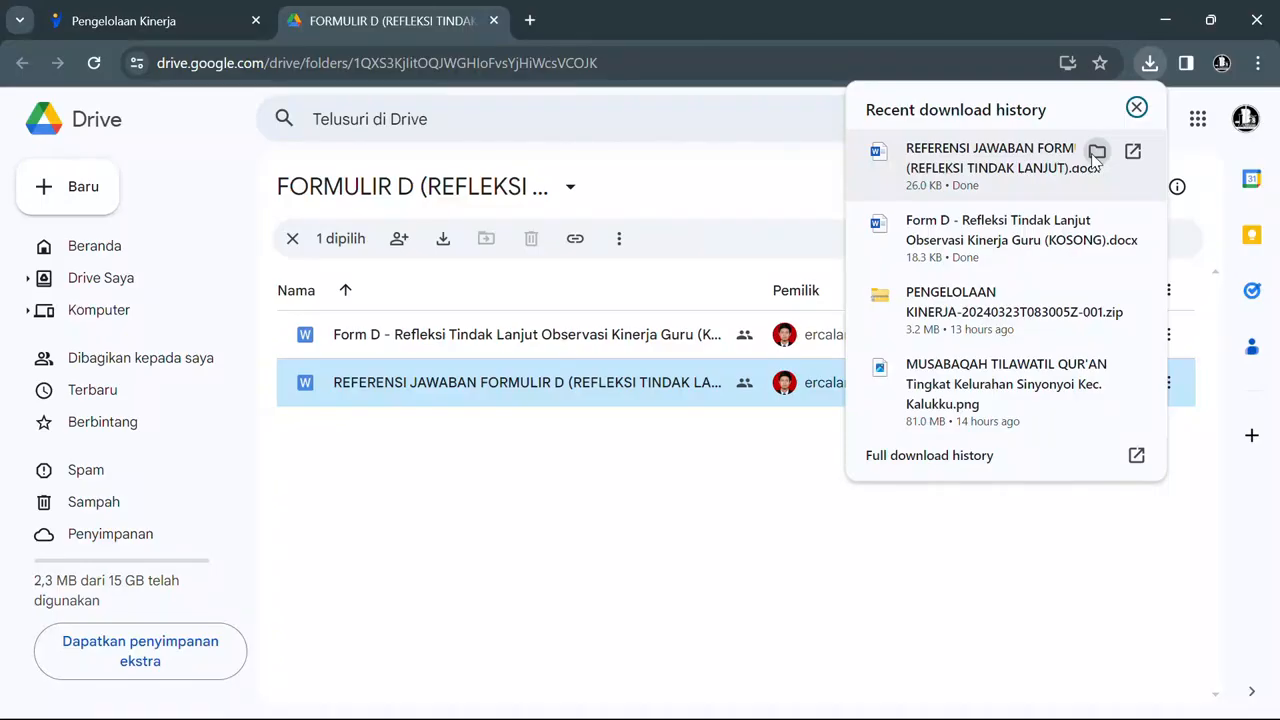
left_click(1096, 153)
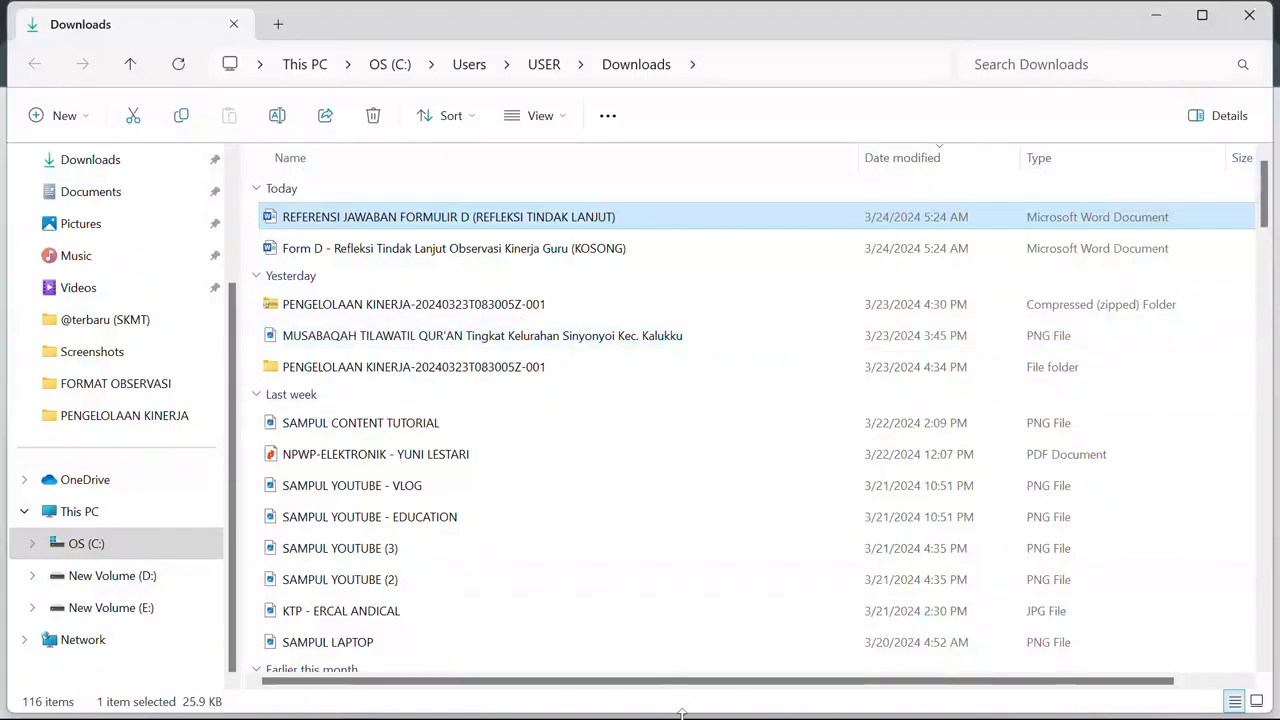
Switch back to the Pengelolaan Kinerja page in Chrome and review the observation progress, documents to collect and Cek dokumen lainnya section.
key("super")
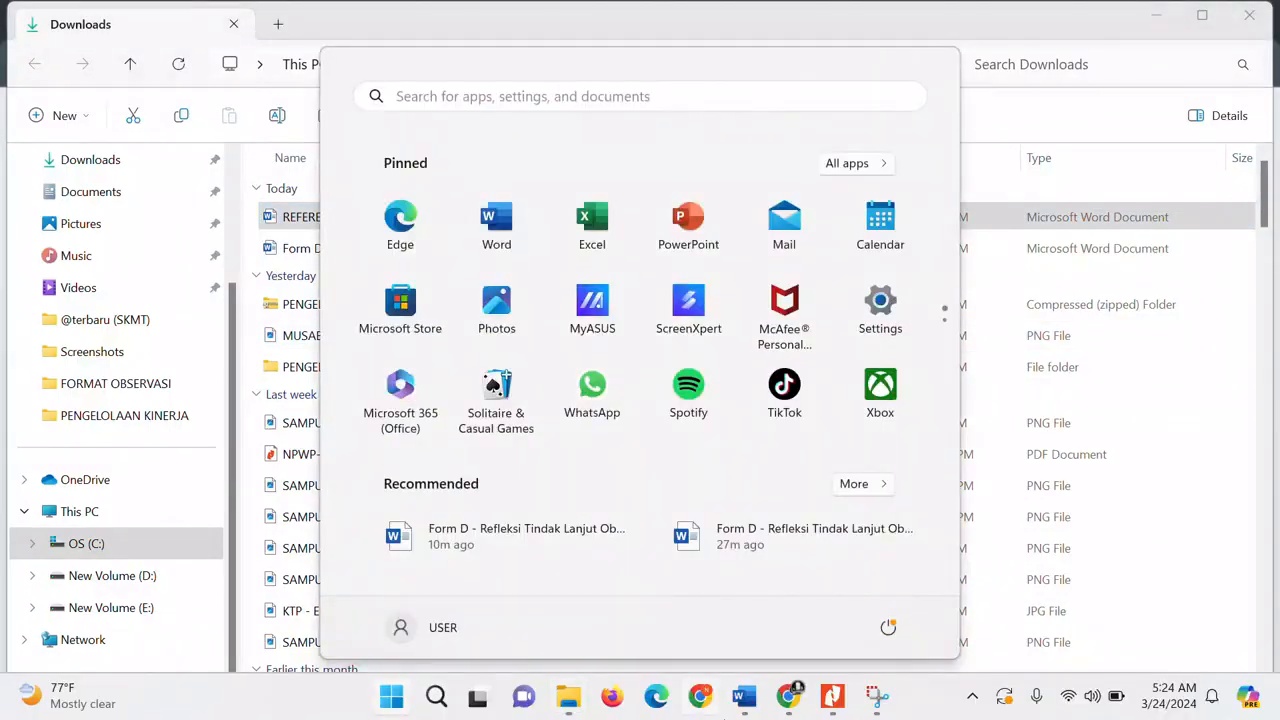
mouse_move(803, 716)
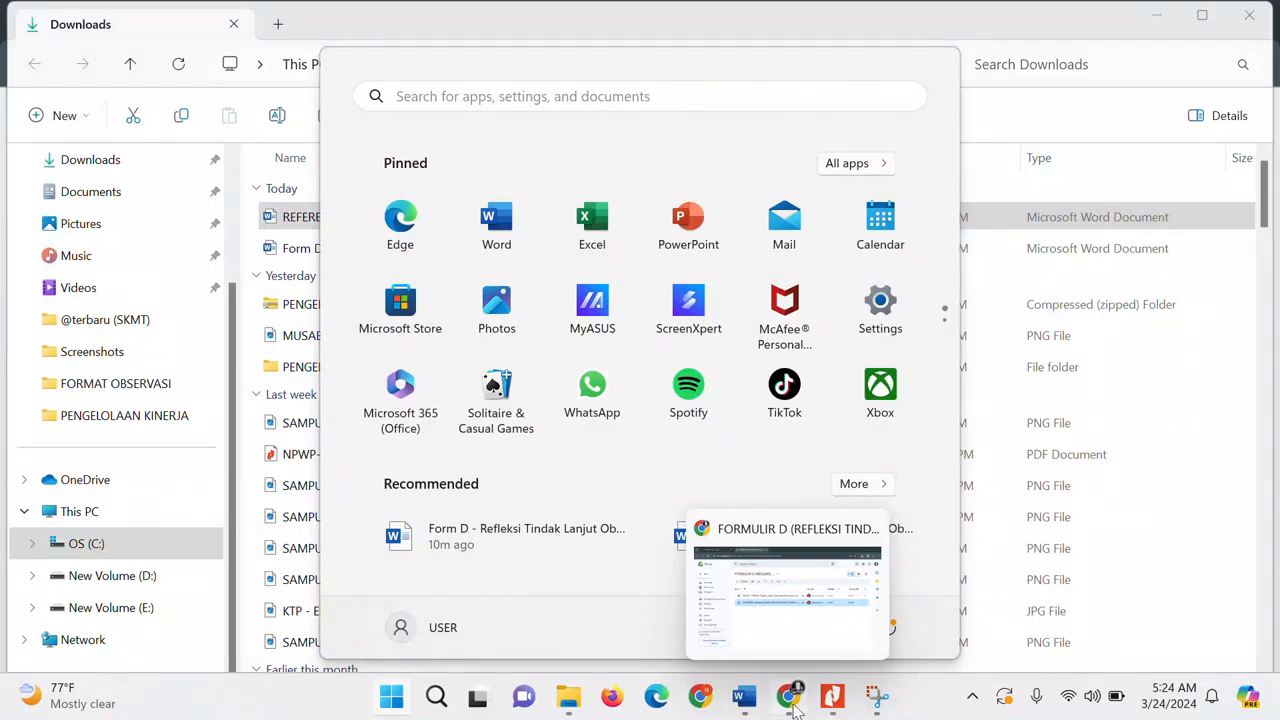
left_click(792, 706)
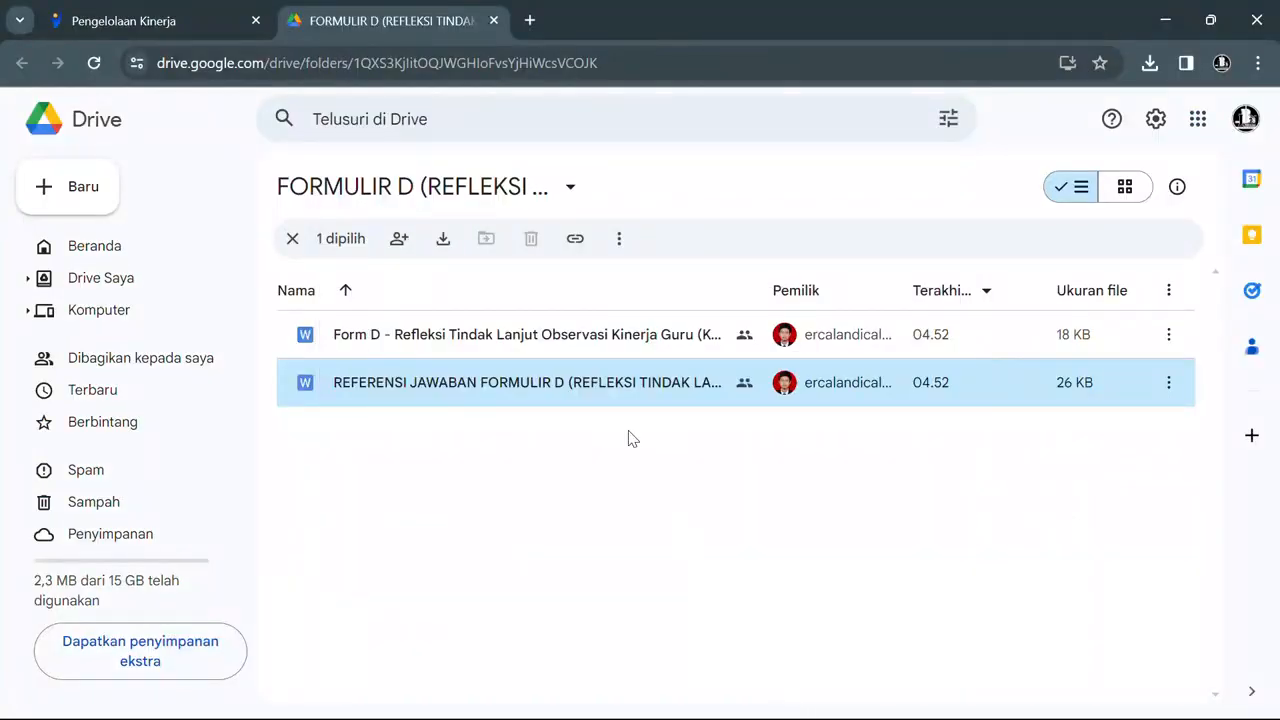
left_click(100, 22)
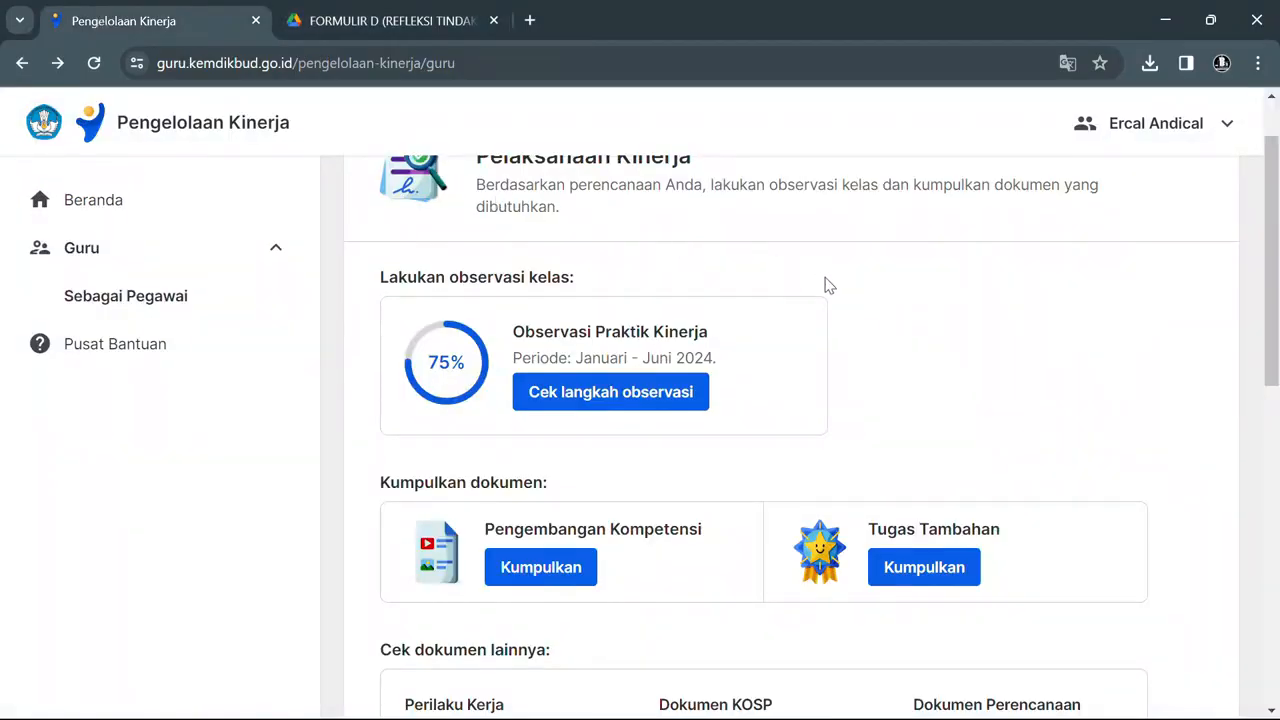
scroll(903, 314, "down", 1)
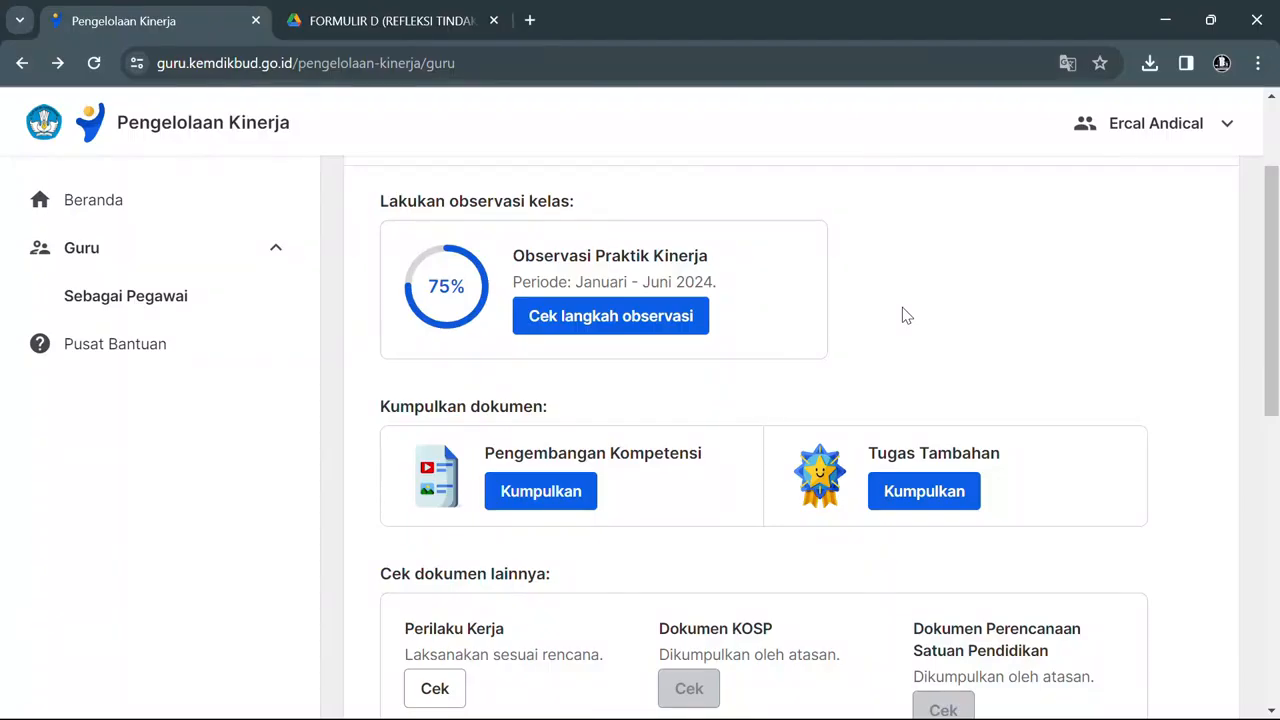
scroll(902, 310, "up", 2)
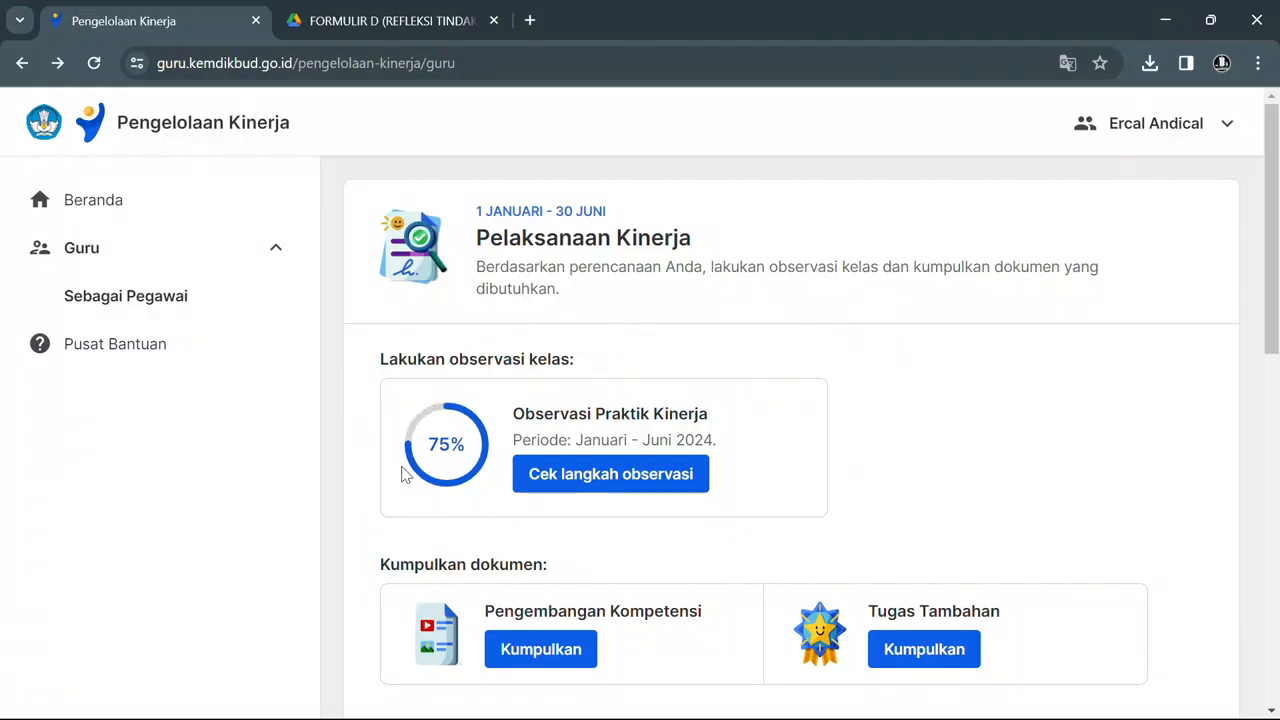
scroll(587, 465, "down", 2)
scroll(587, 465, "down", 1)
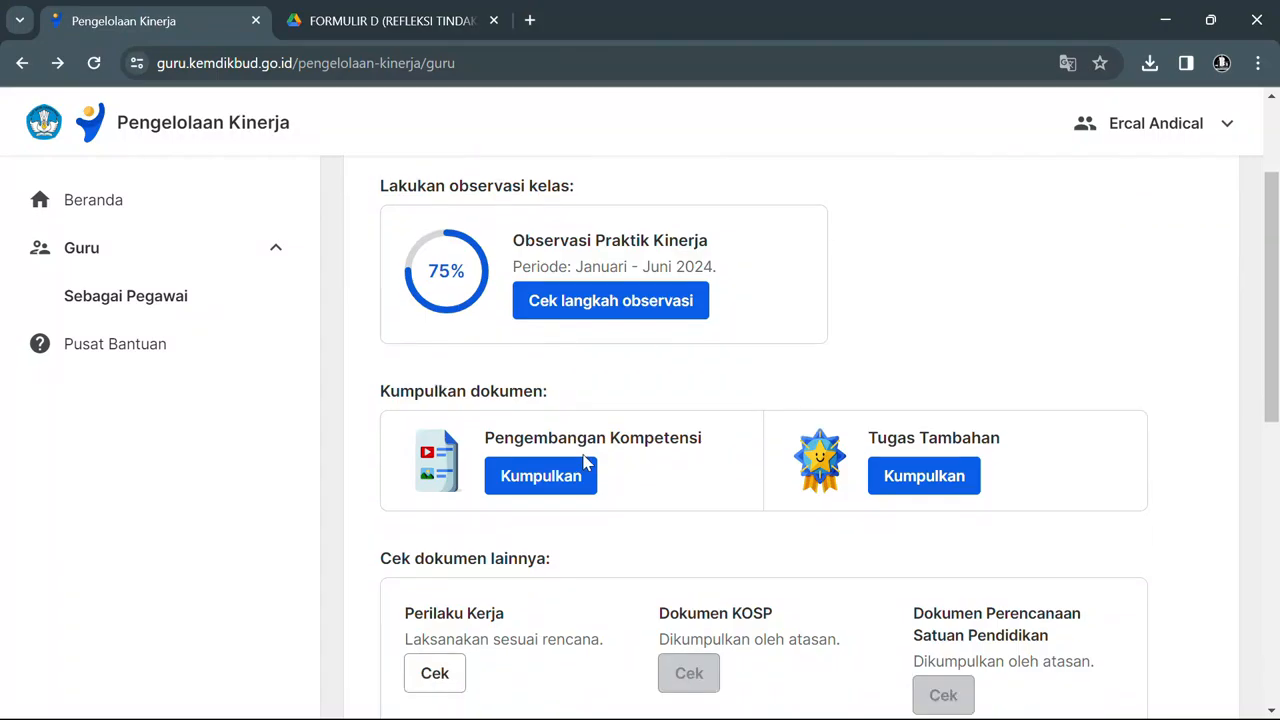
scroll(695, 526, "down", 1)
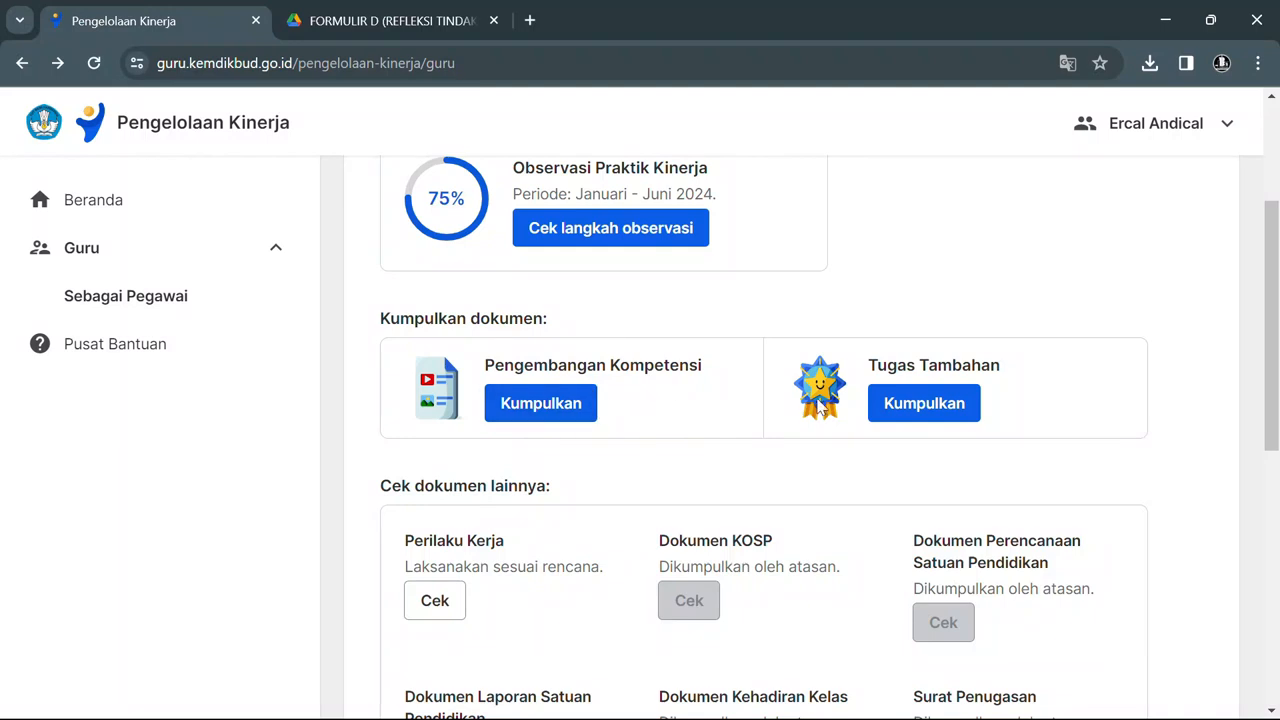
scroll(732, 425, "down", 1)
scroll(733, 425, "down", 1)
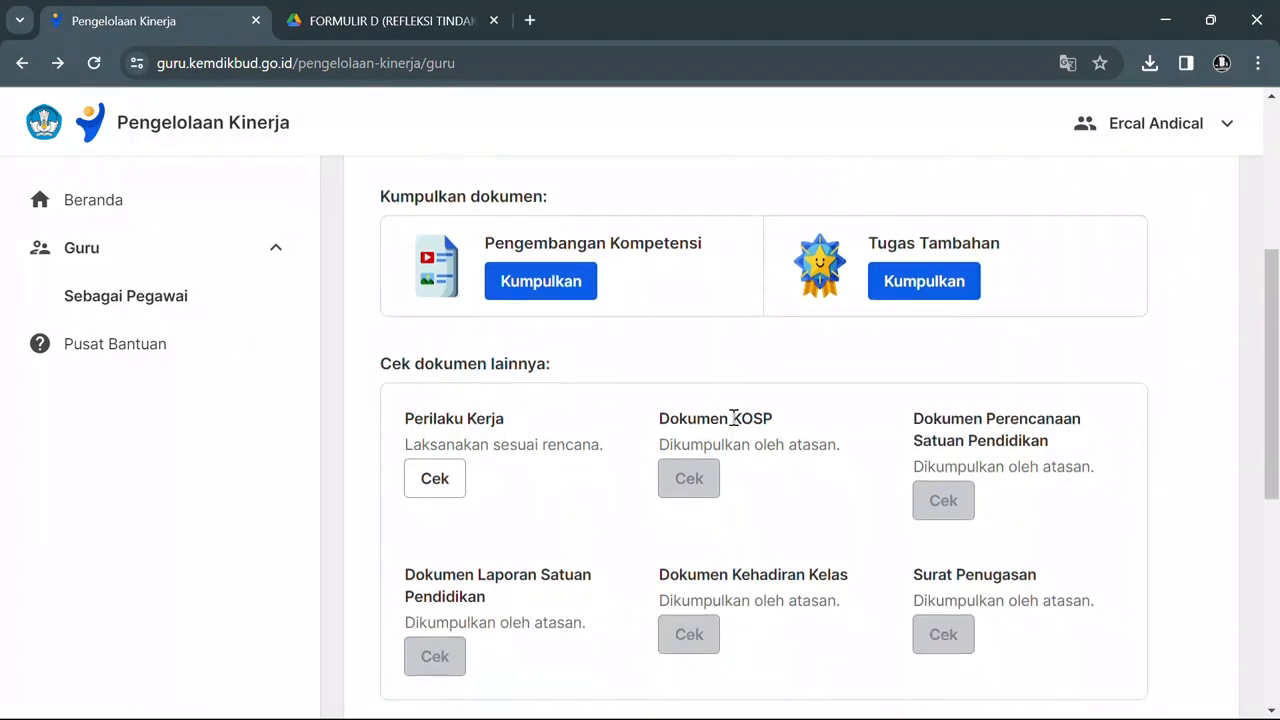
Check the Observasi Praktik Kinerja card, the Pengembangan Kompetensi and Tugas Tambahan submissions, and the documents under Cek dokumen lainnya.
scroll(732, 421, "up", 2)
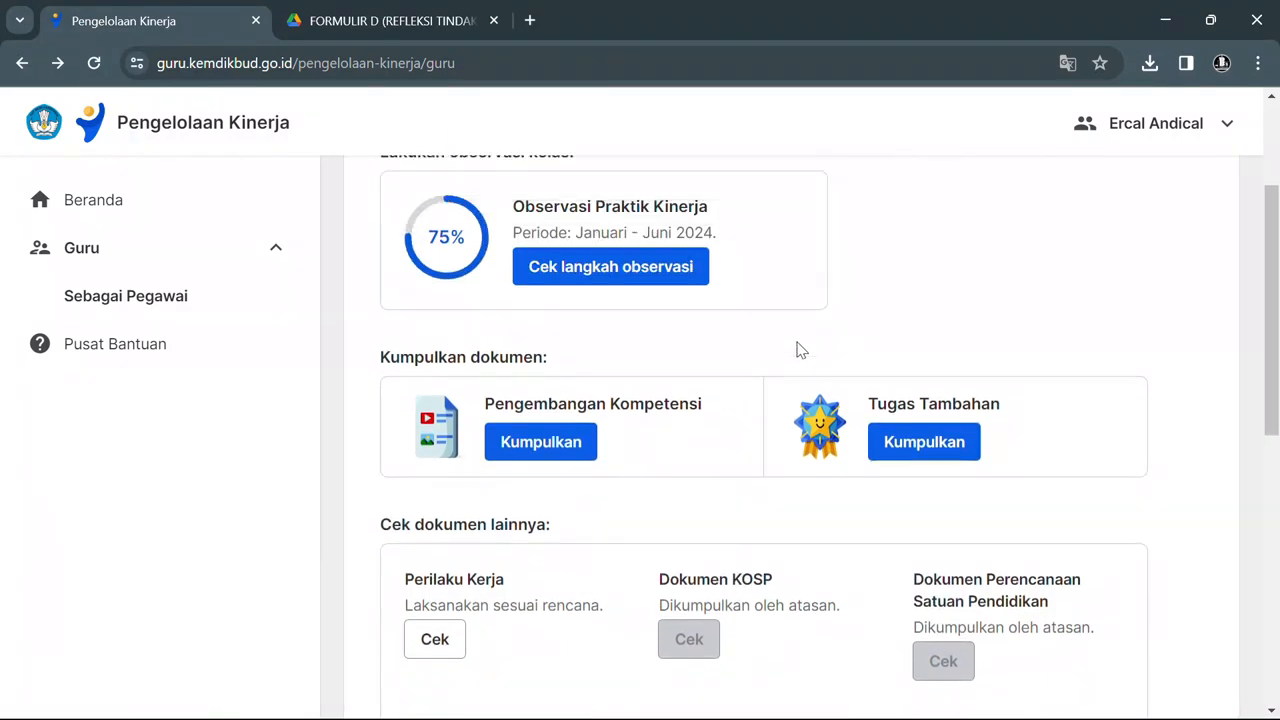
scroll(738, 325, "up", 2)
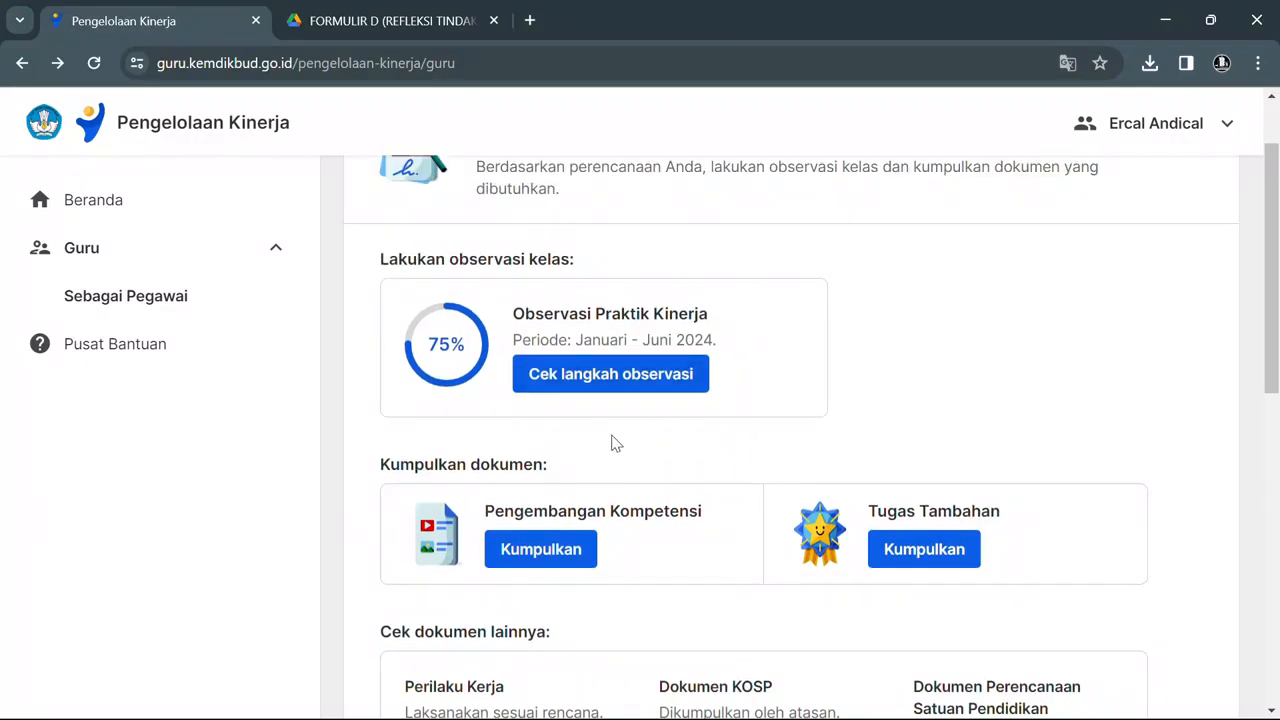
scroll(725, 470, "down", 1)
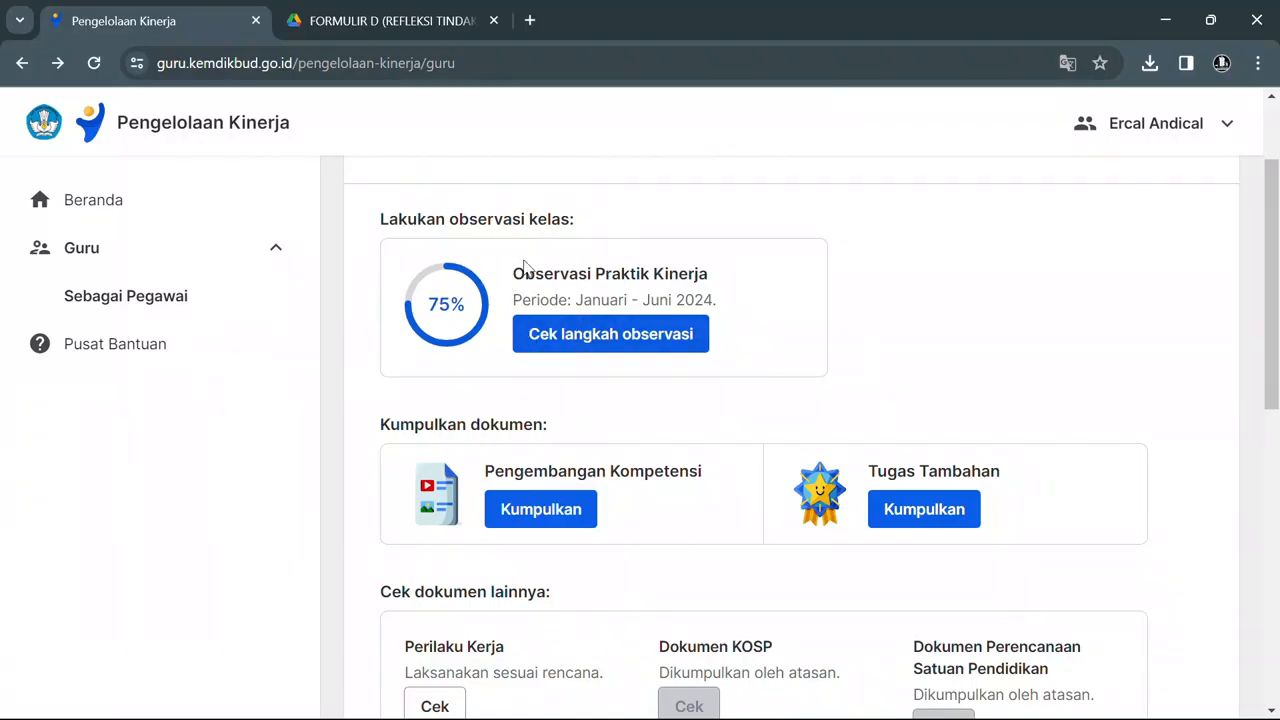
scroll(752, 420, "down", 1)
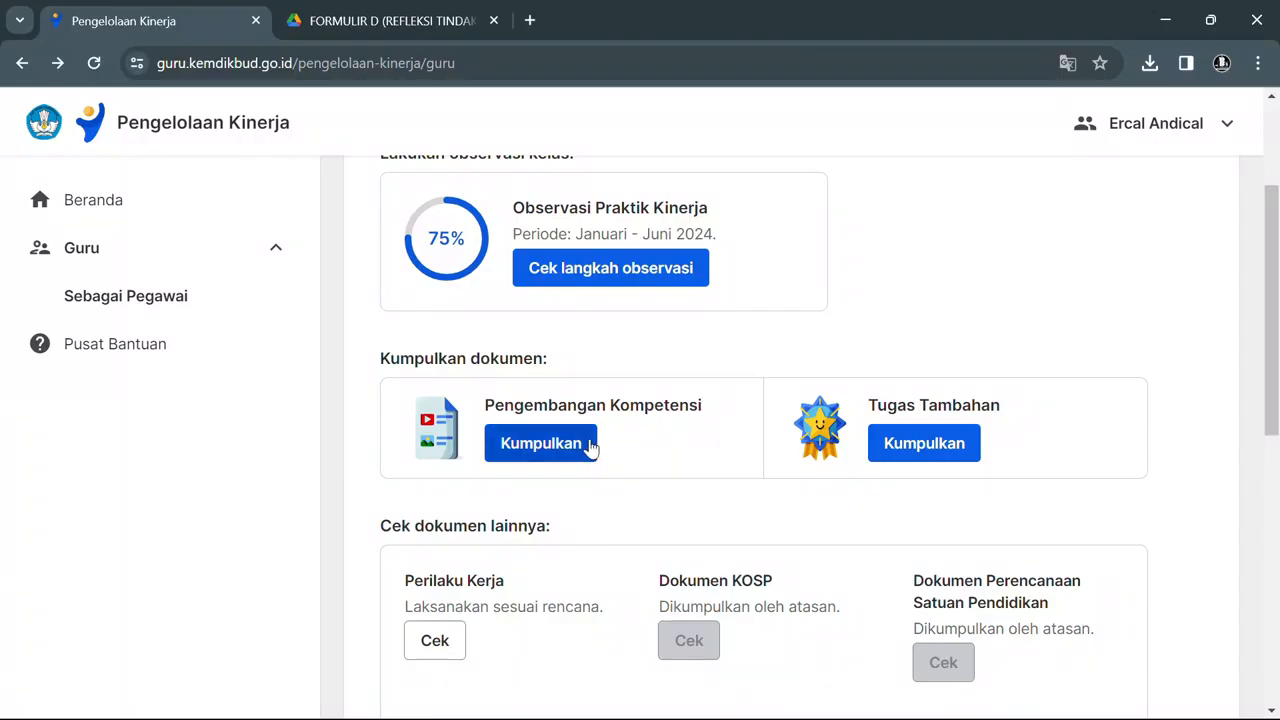
scroll(780, 362, "down", 1)
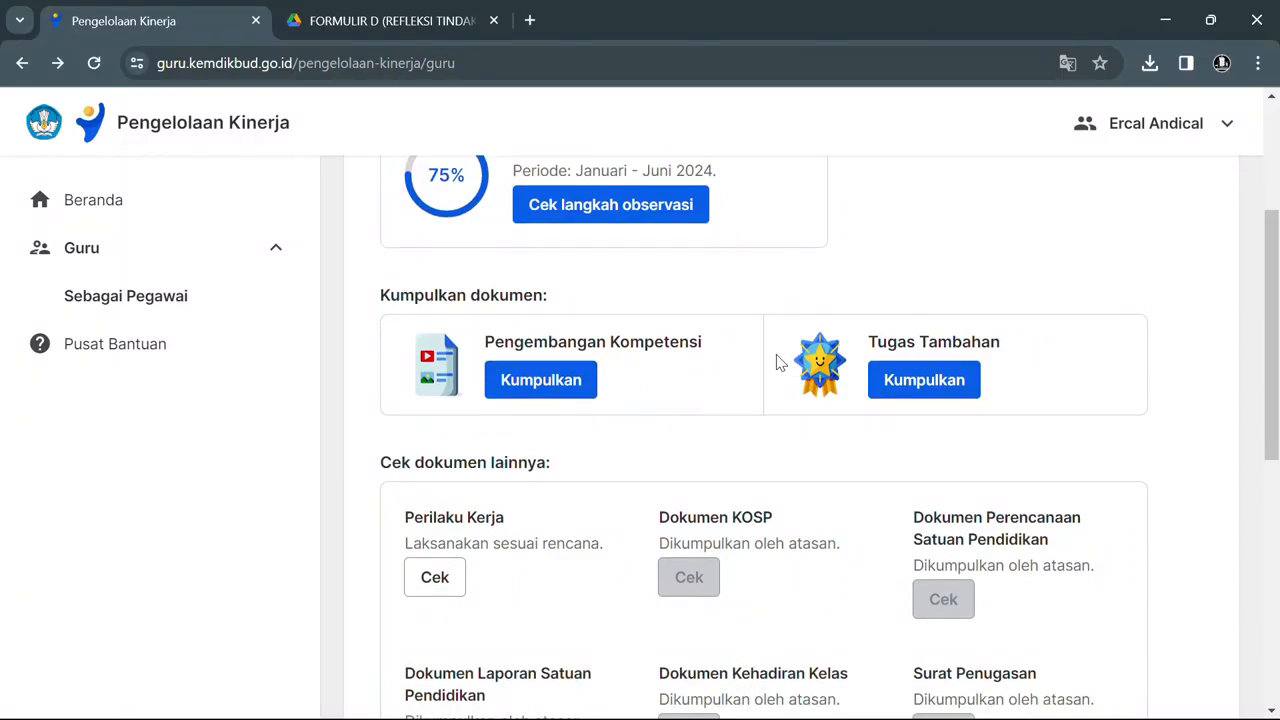
scroll(778, 364, "down", 1)
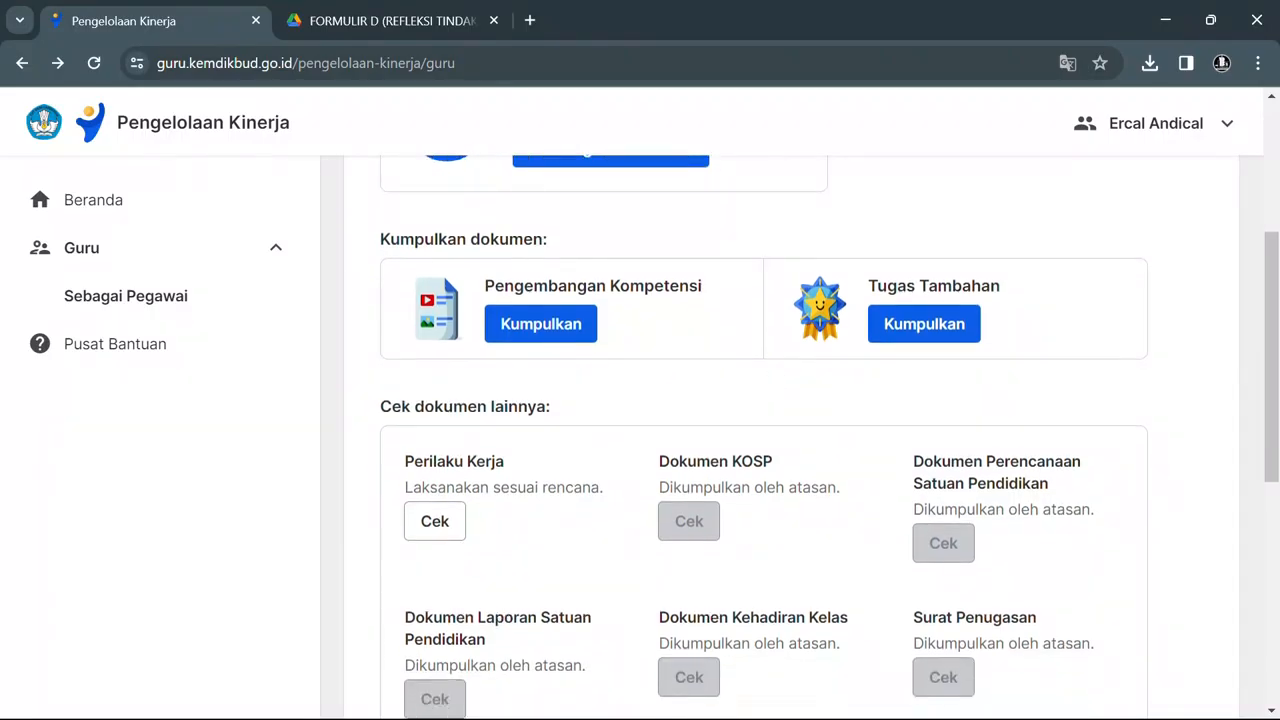
Switch to the filled-in Form D - Refleksi Tindak Lanjut Observasi Kinerja Guru document in Word.
key("super")
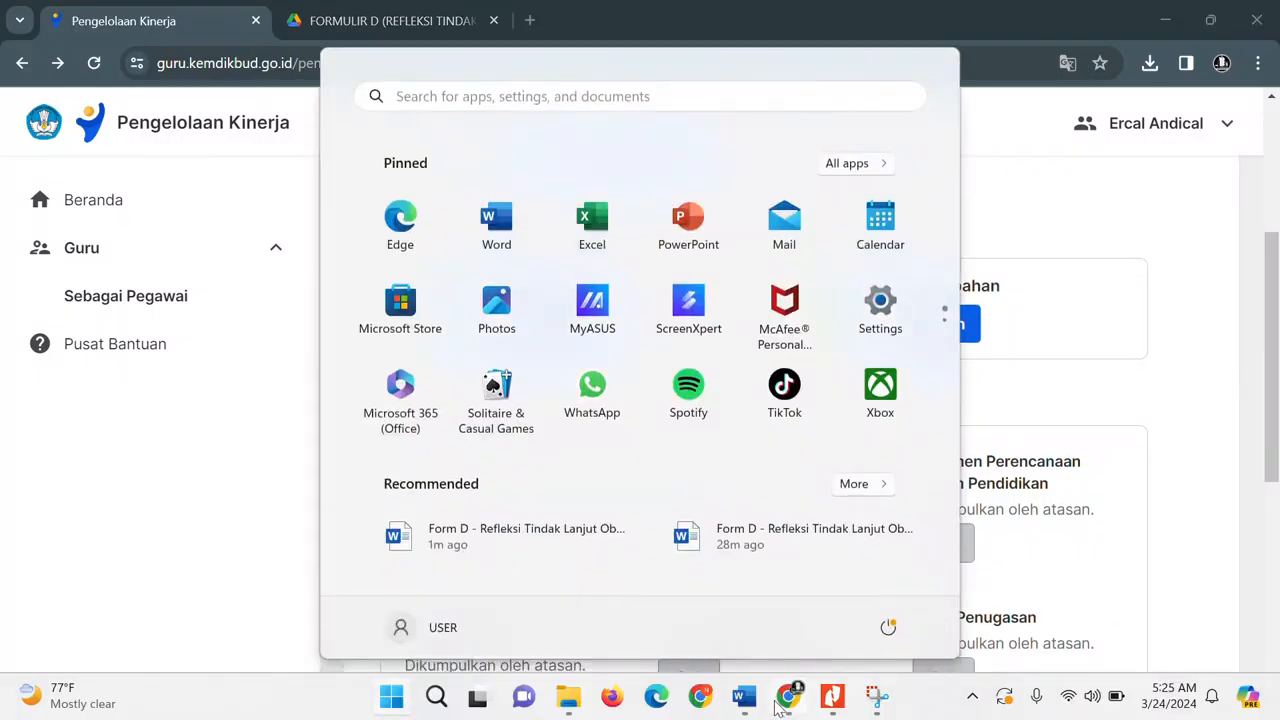
mouse_move(741, 705)
left_click(1050, 605)
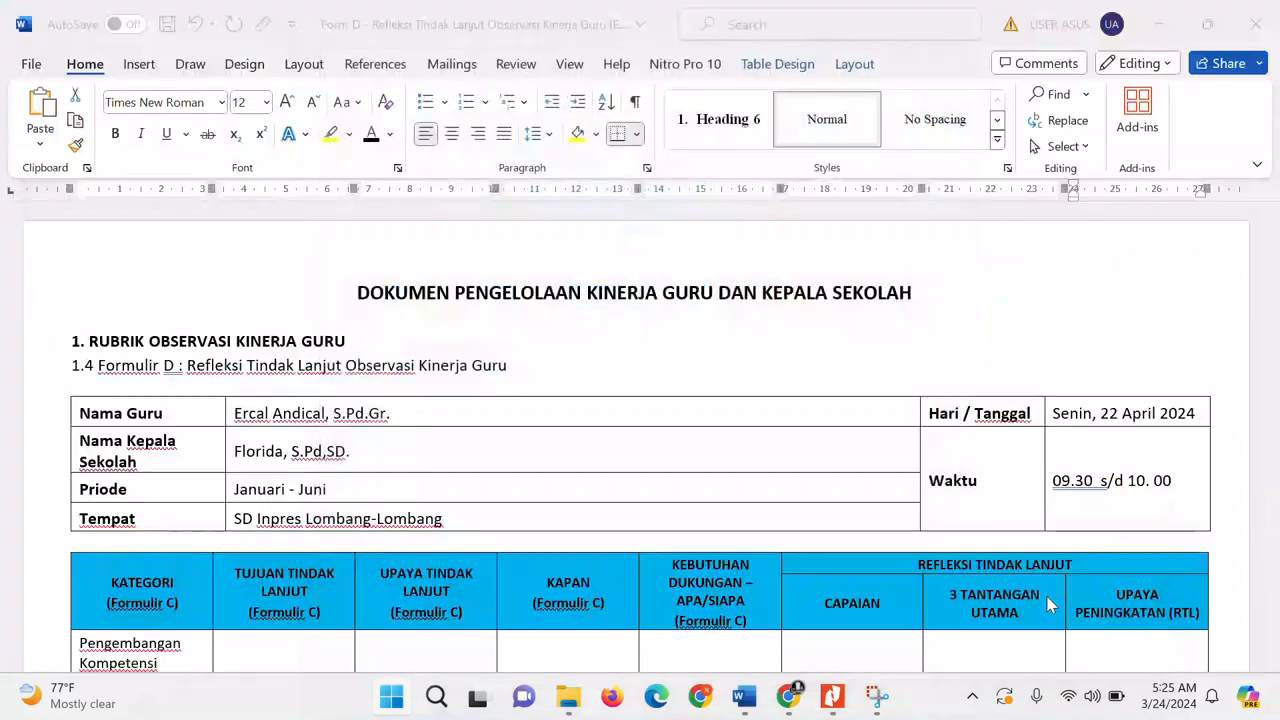
Insert blank lines above the CATATAN KEPALA SEKOLAH table to move the whole table onto the next page.
scroll(832, 435, "down", 5)
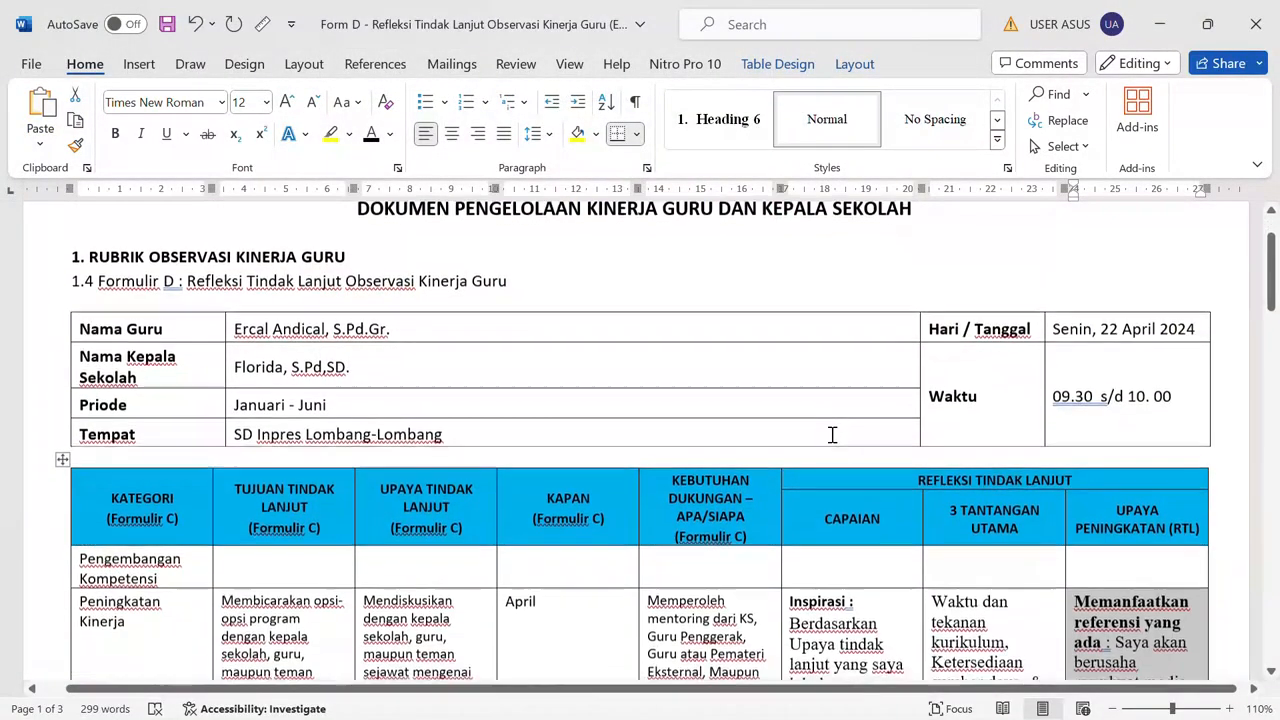
scroll(832, 435, "down", 8)
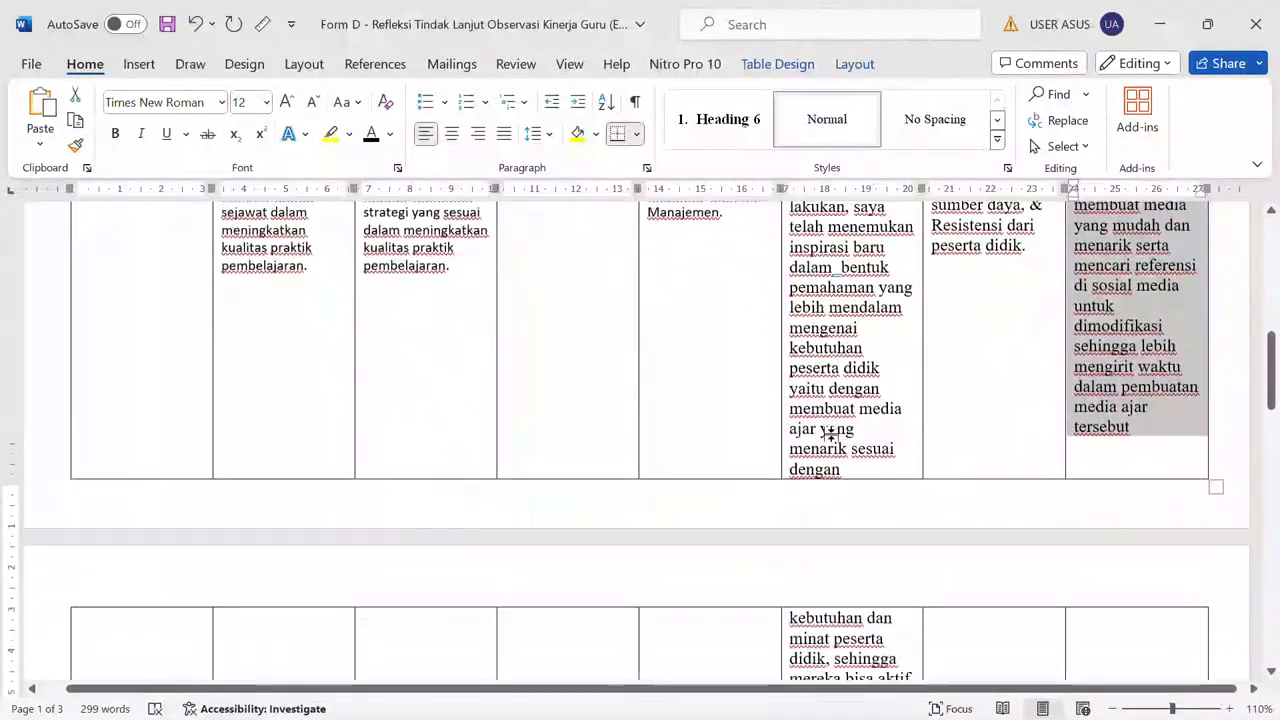
scroll(832, 435, "down", 8)
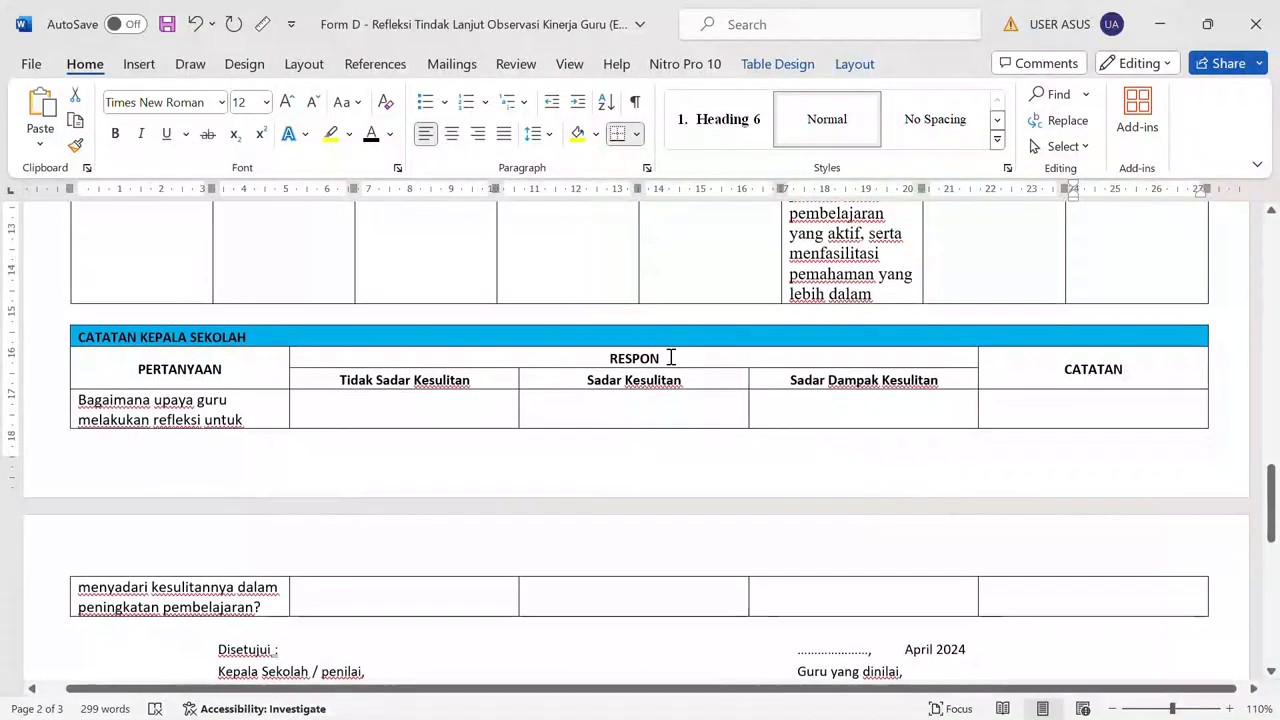
left_click(620, 314)
key("Return")
key("Return")
key("Return")
key("Return")
key("Return")
key("Return")
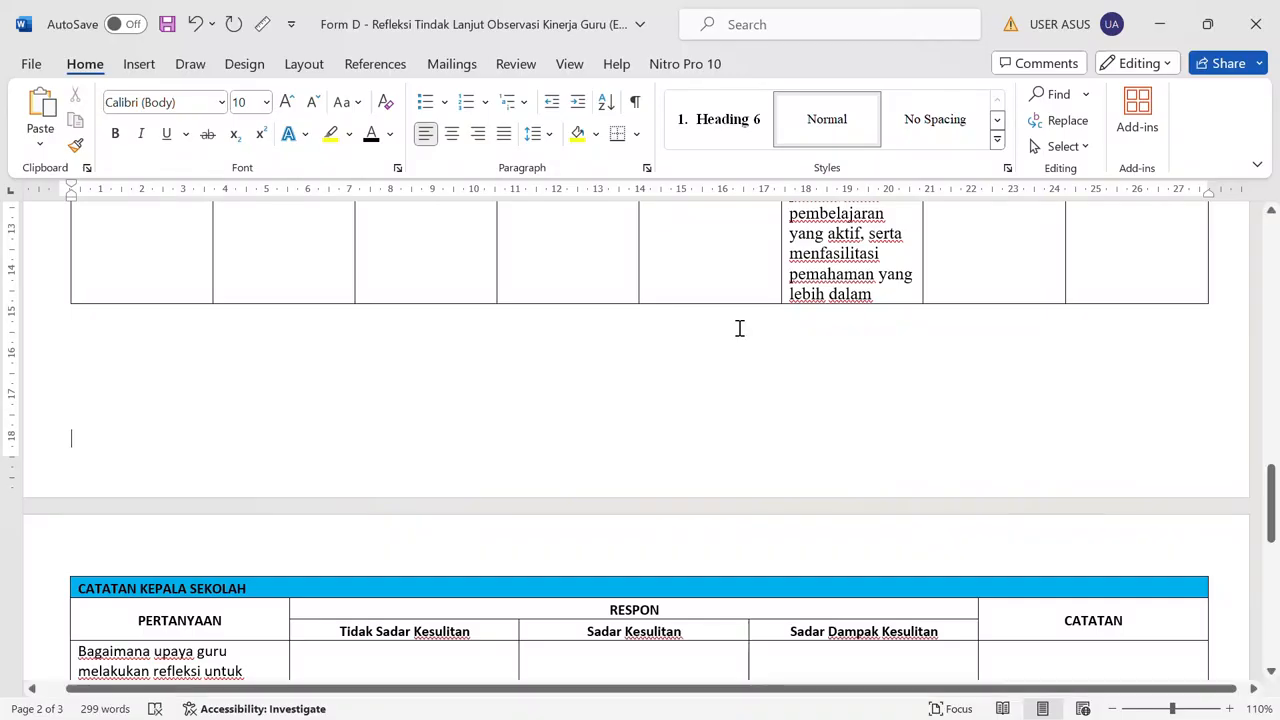
Review the filled reflection table, the CATATAN KEPALA SEKOLAH response and CATATAN columns, and the signature block at the document's end.
scroll(737, 326, "up", 10)
scroll(737, 330, "up", 5)
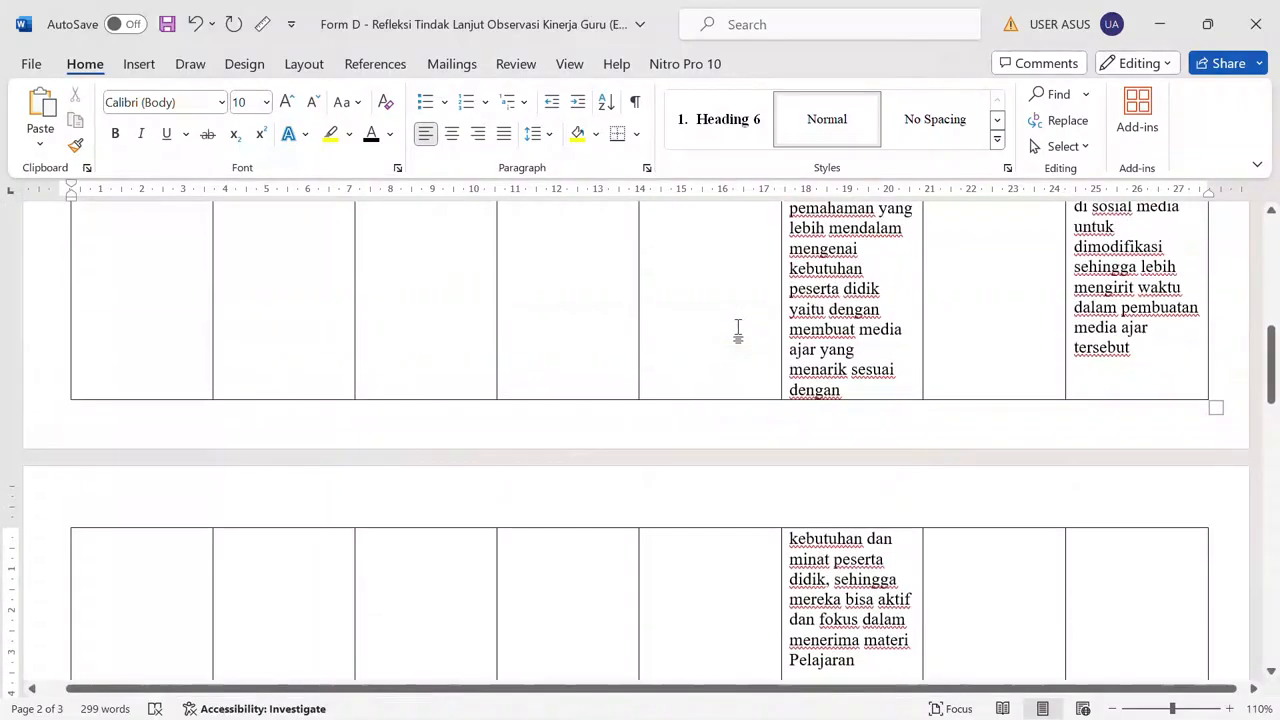
scroll(737, 330, "down", 7)
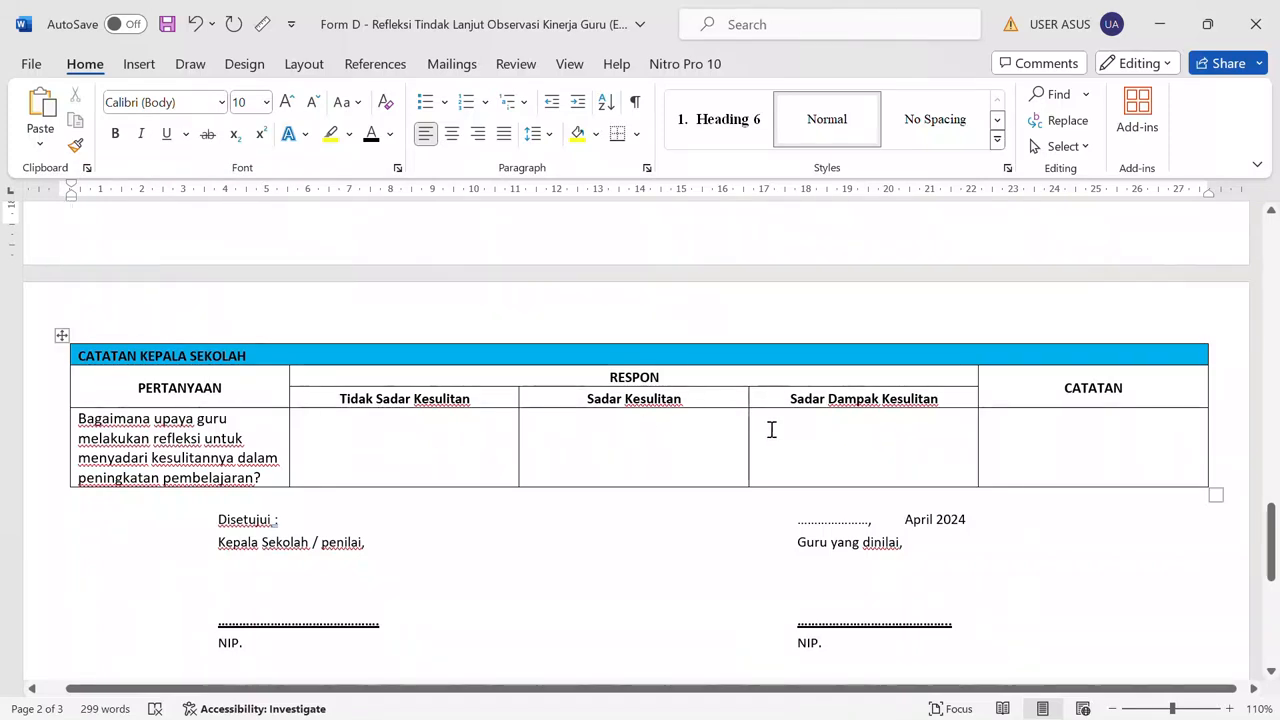
left_click(1118, 459)
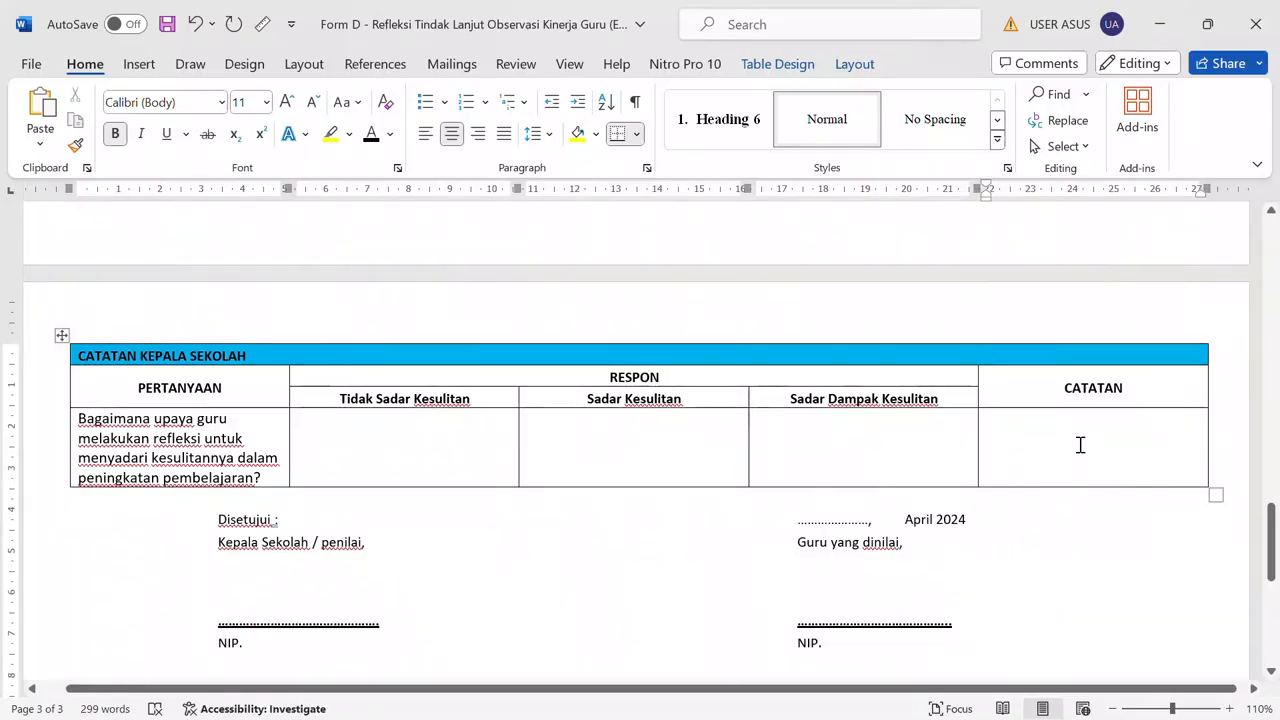
scroll(1080, 445, "down", 1)
scroll(1080, 445, "up", 10)
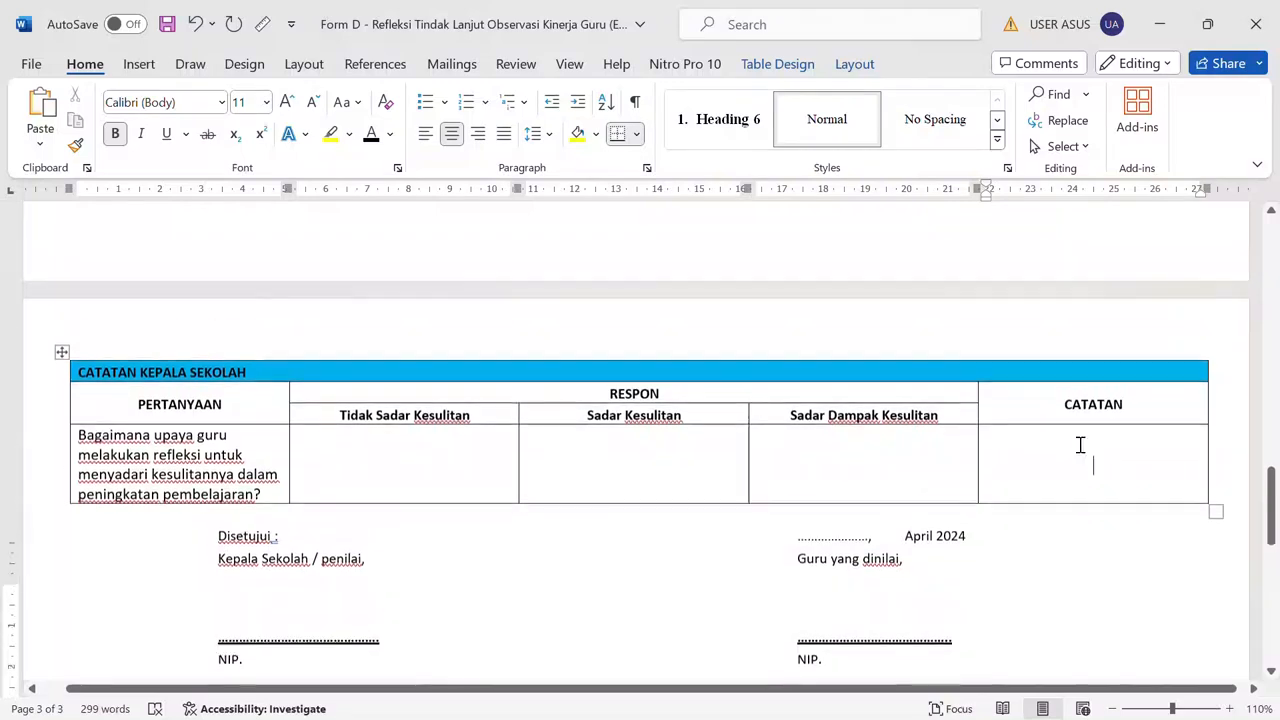
scroll(1079, 444, "up", 20)
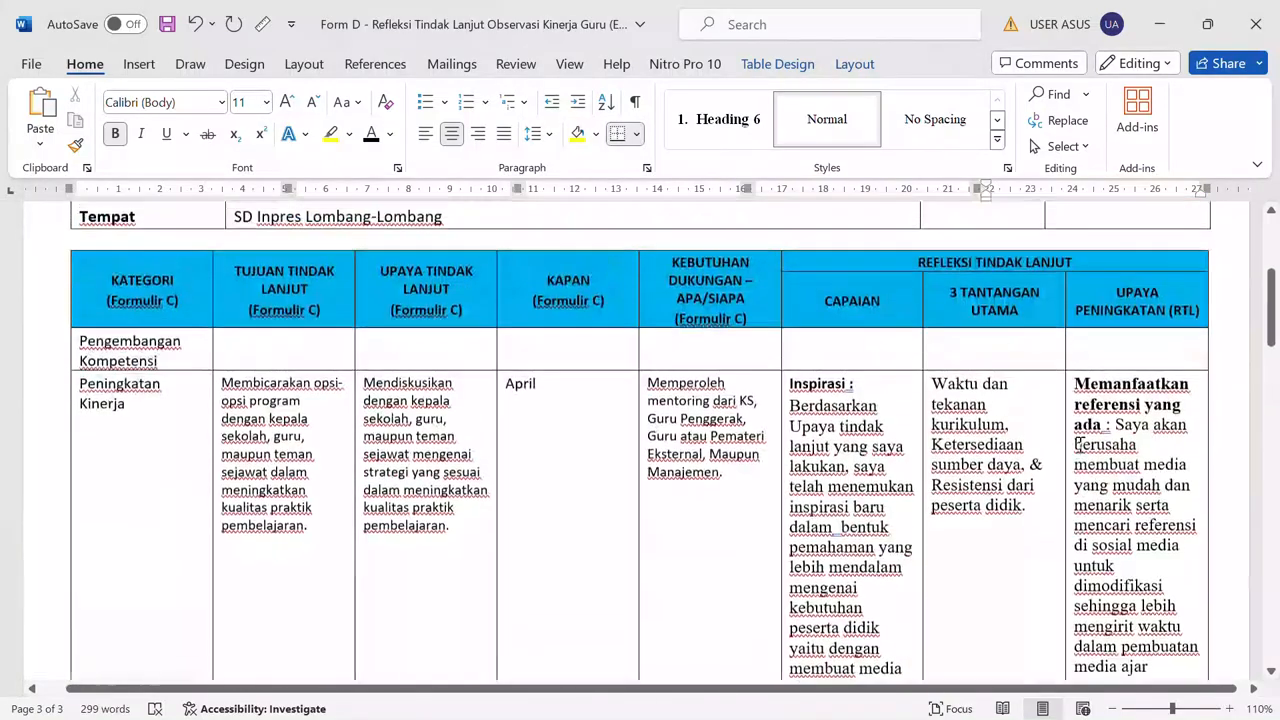
scroll(1080, 444, "down", 3)
scroll(1080, 444, "down", 15)
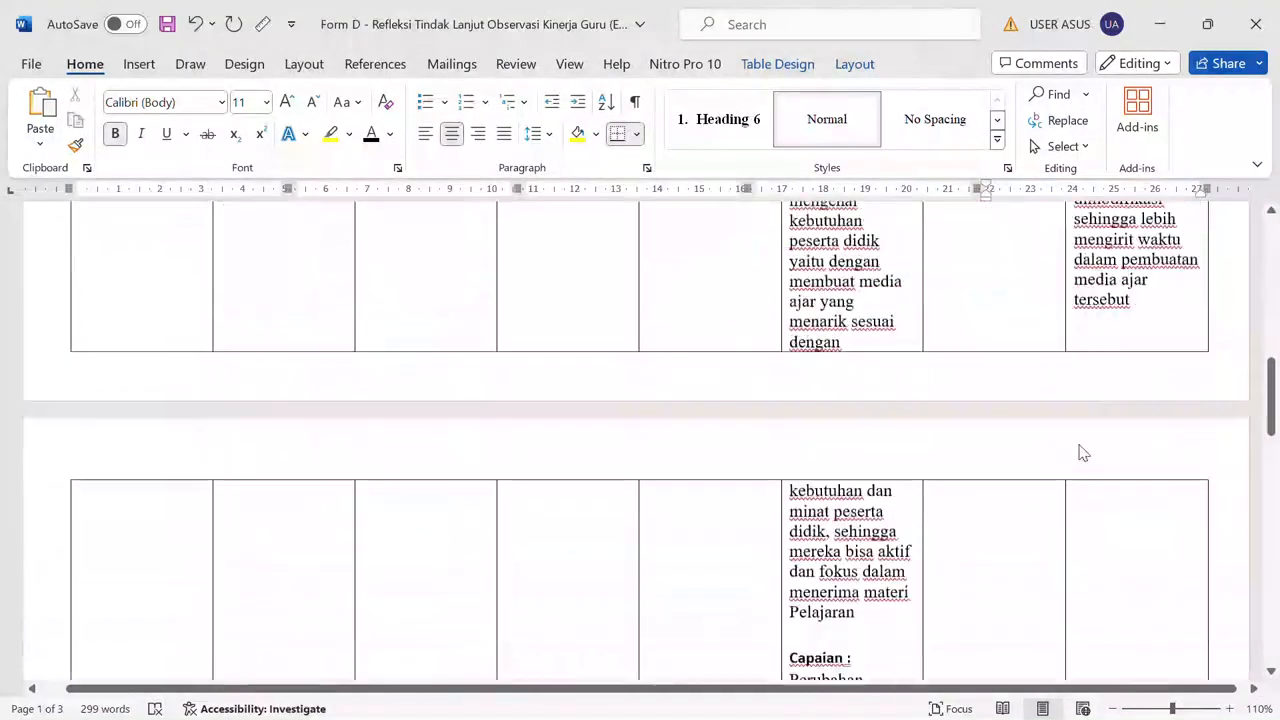
scroll(1080, 444, "down", 6)
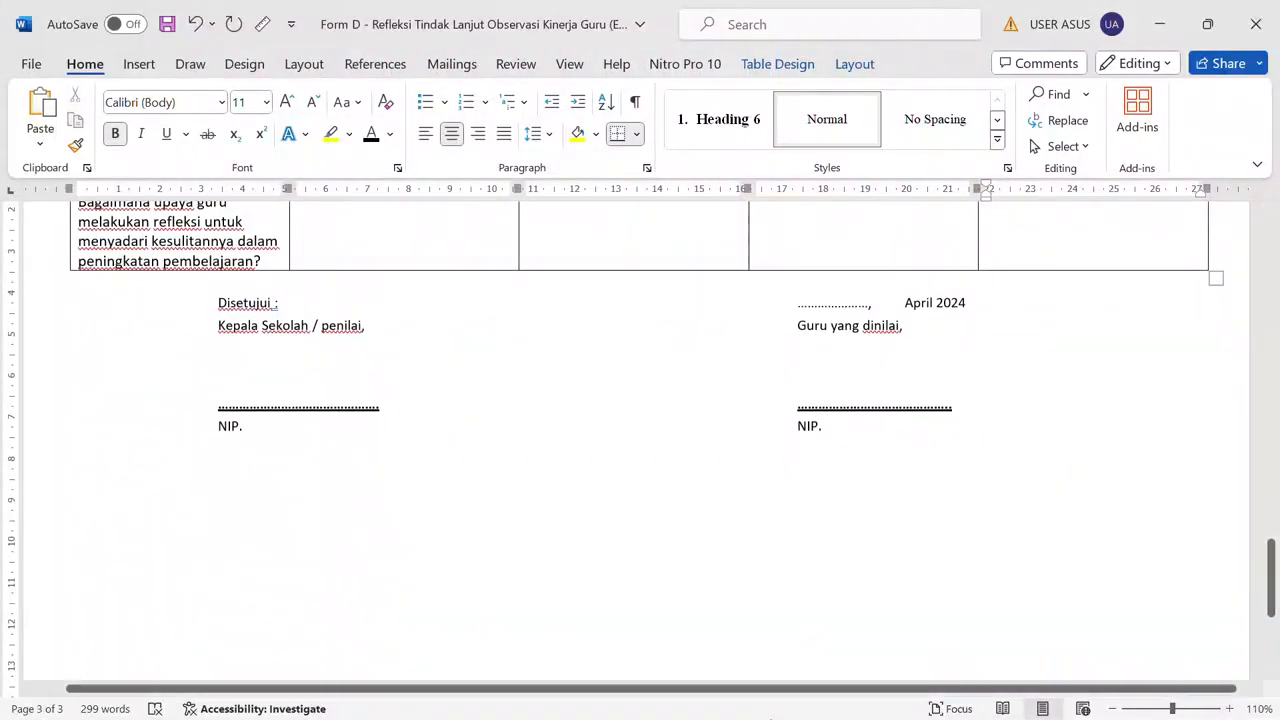
Switch back to the Pengelolaan Kinerja page in Chrome and view the start of the Pelaksanaan Kinerja section.
key("super")
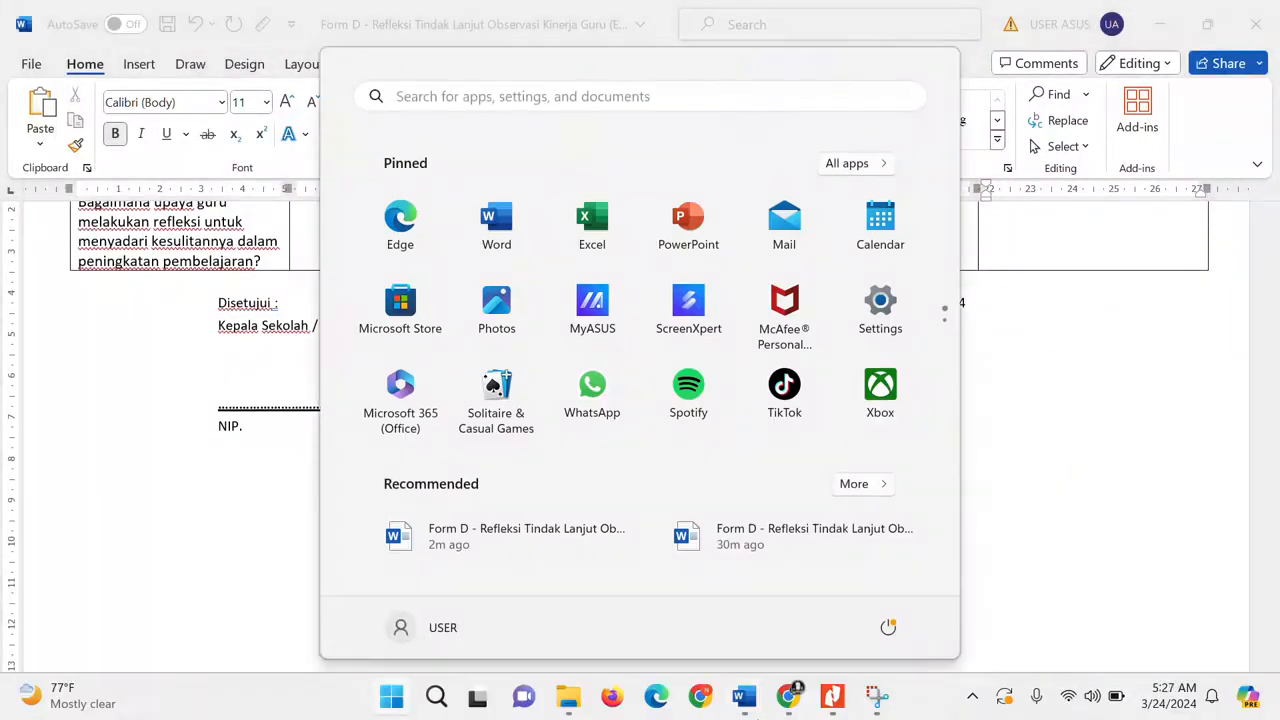
mouse_move(786, 708)
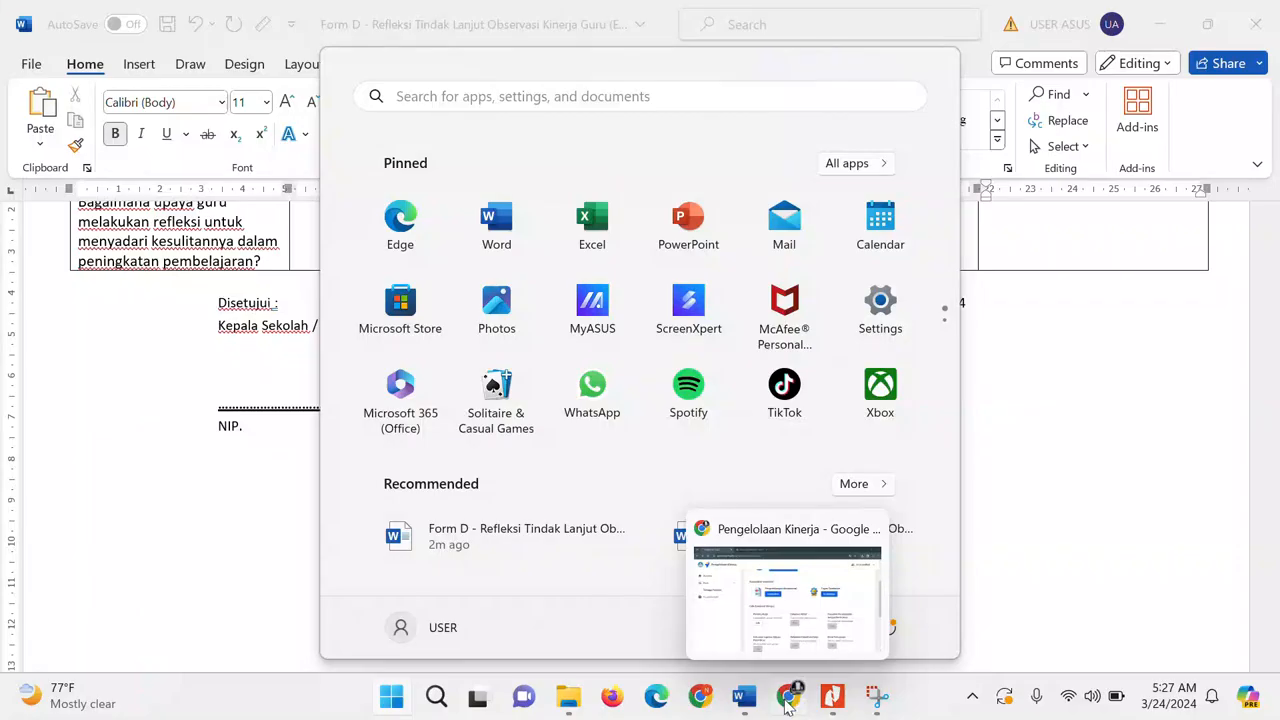
left_click(770, 604)
scroll(698, 377, "up", 2)
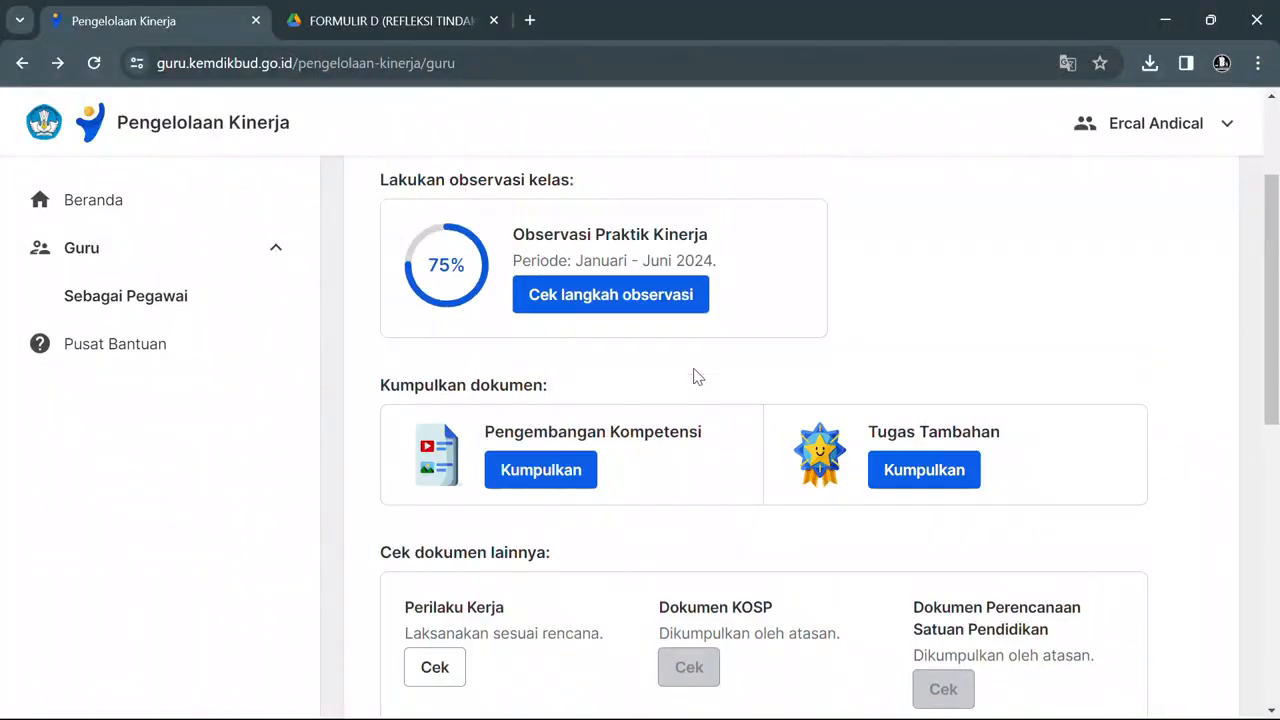
scroll(698, 377, "up", 2)
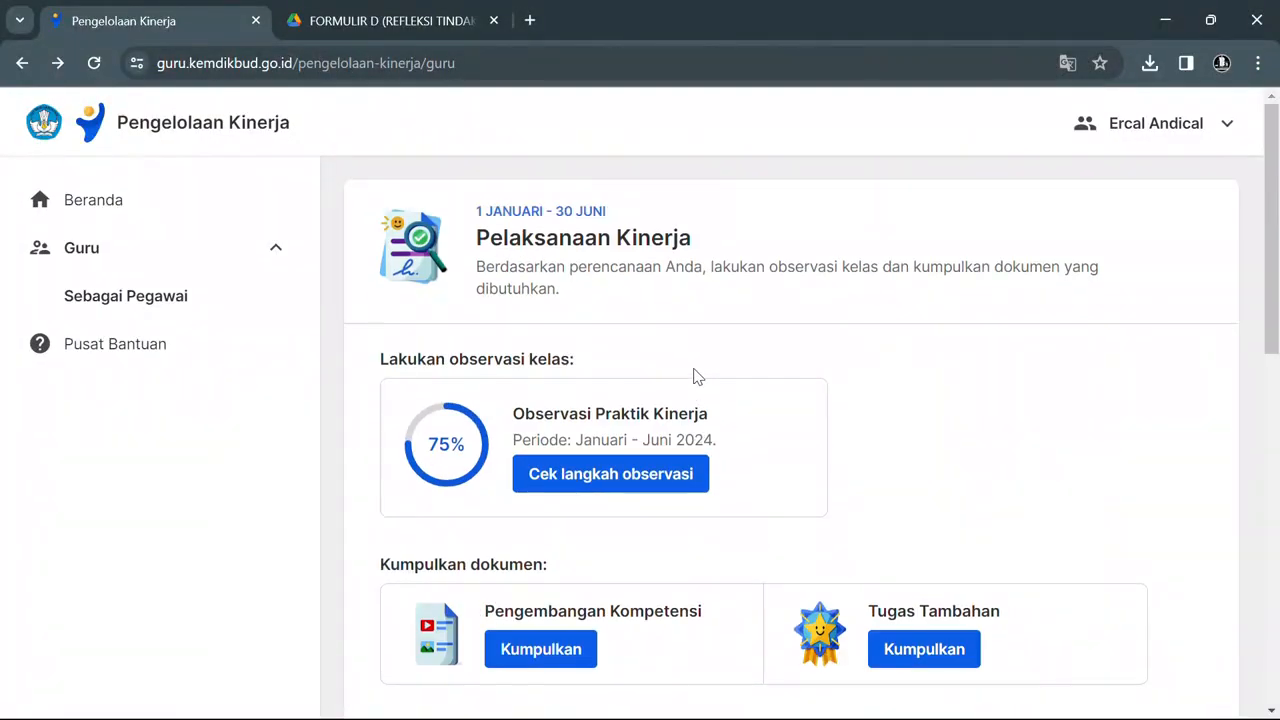